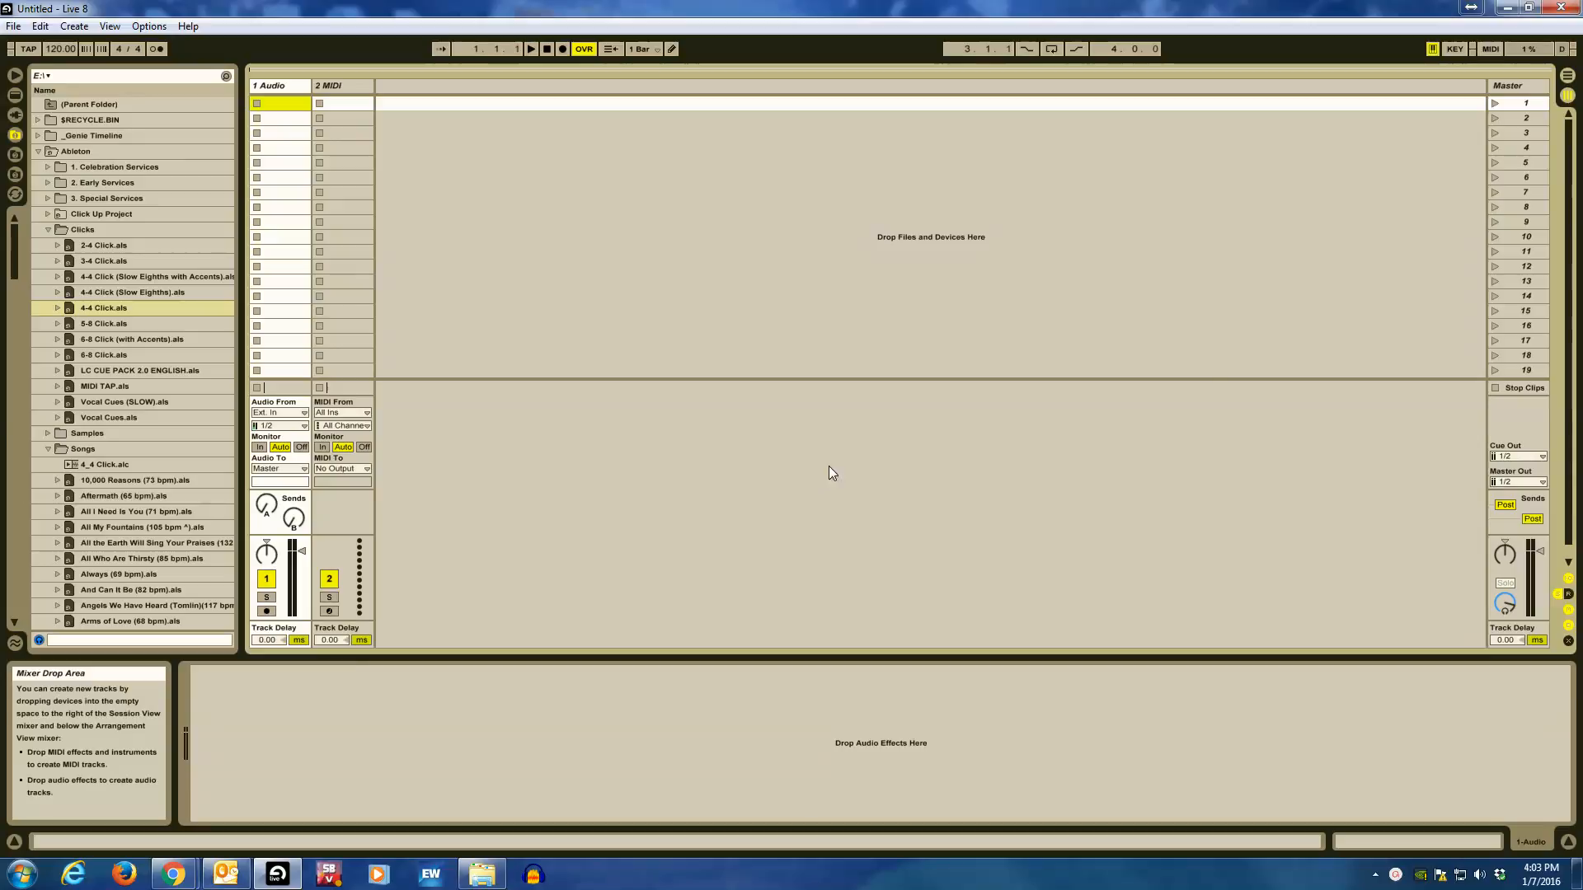
Switch to Arrangement View, and bring up the Celebration Services plan in Chrome, placing its window off the recorded screen.
click(1569, 76)
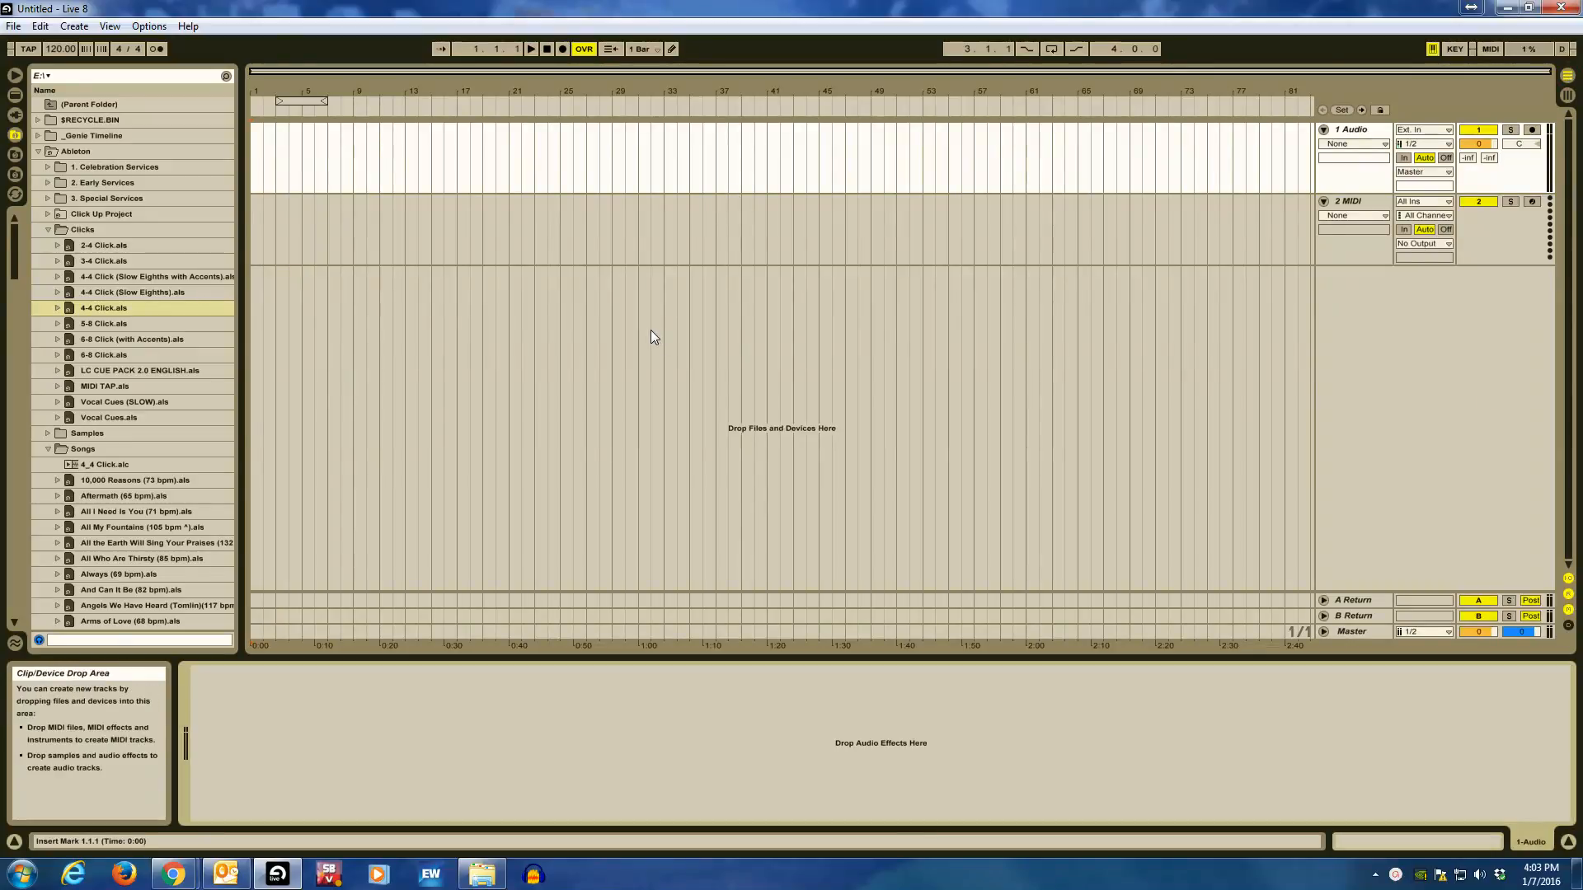
key(alt+Tab)
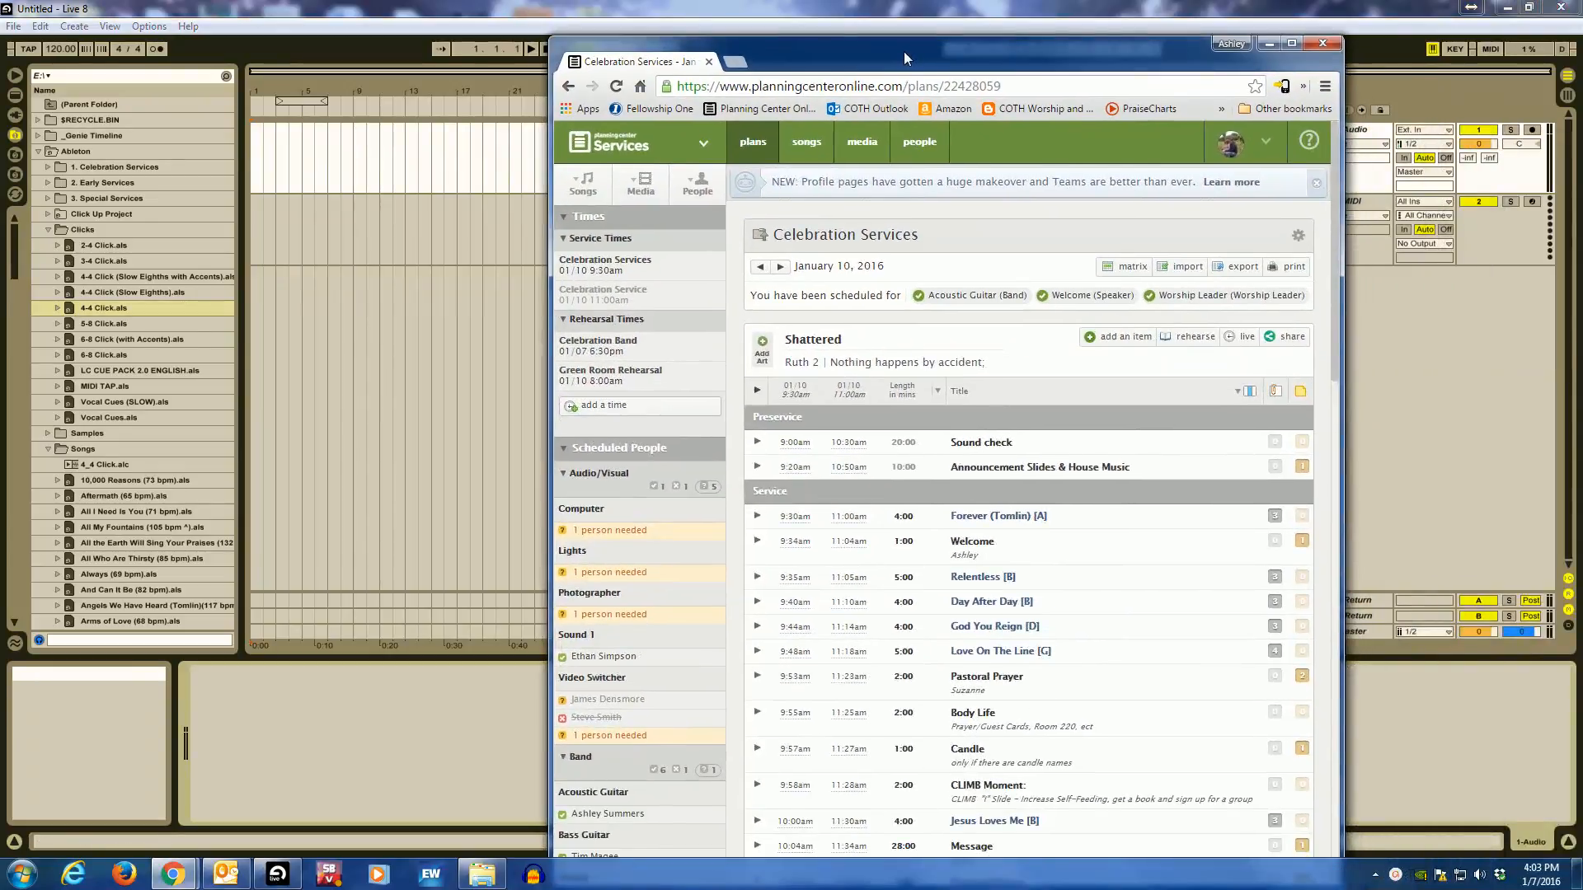
drag(903, 52, 1582, 8)
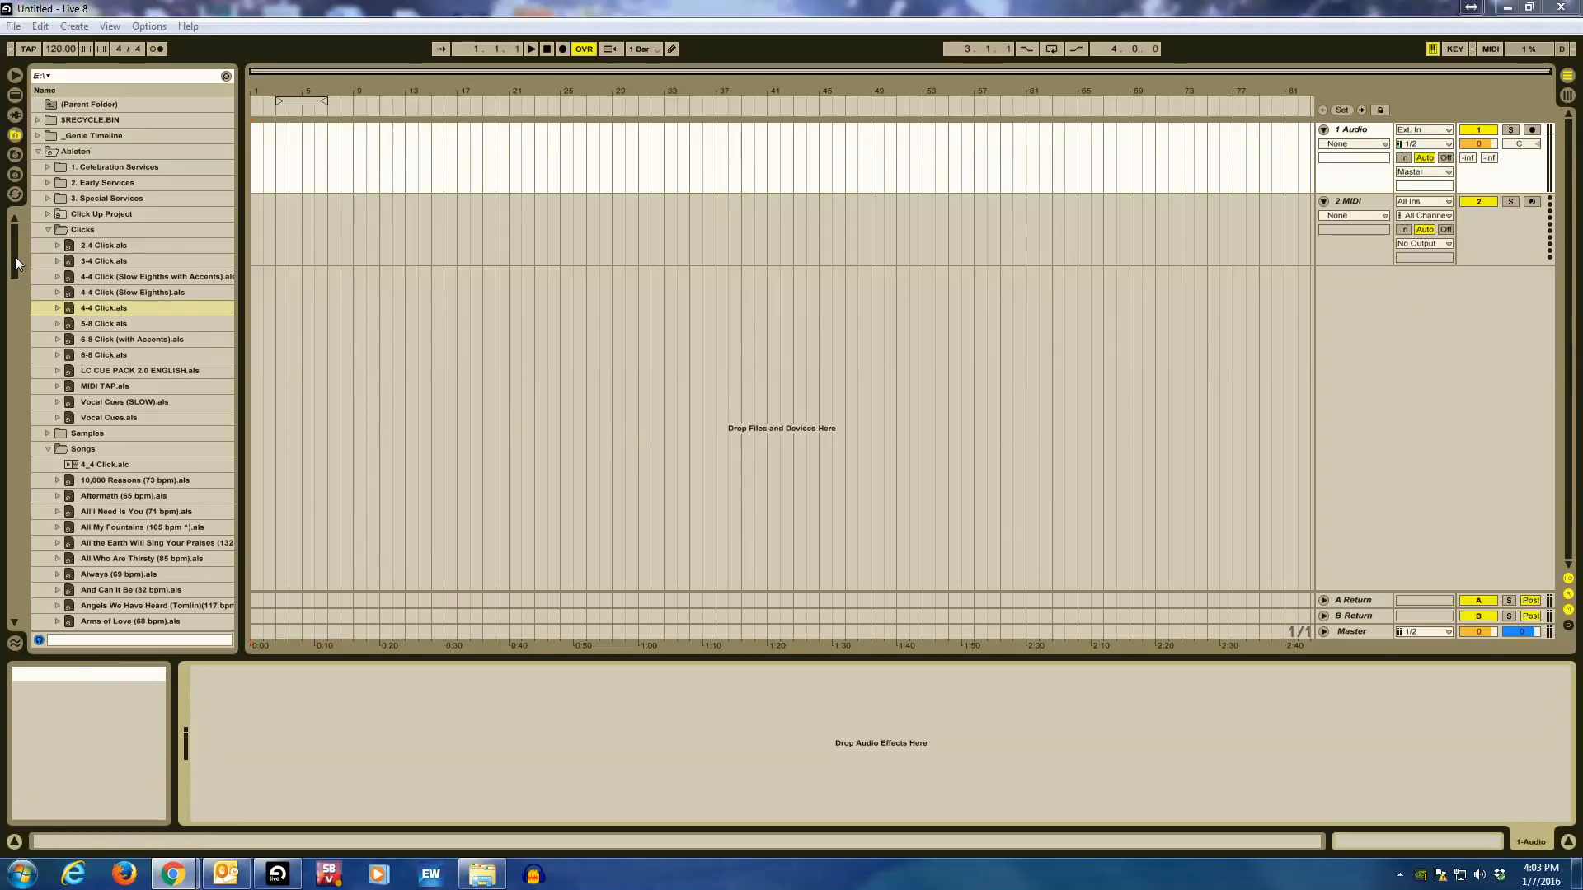
Add the song set Forever (120 bpm).als from the Songs folder to the start of the arrangement.
drag(15, 258, 15, 257)
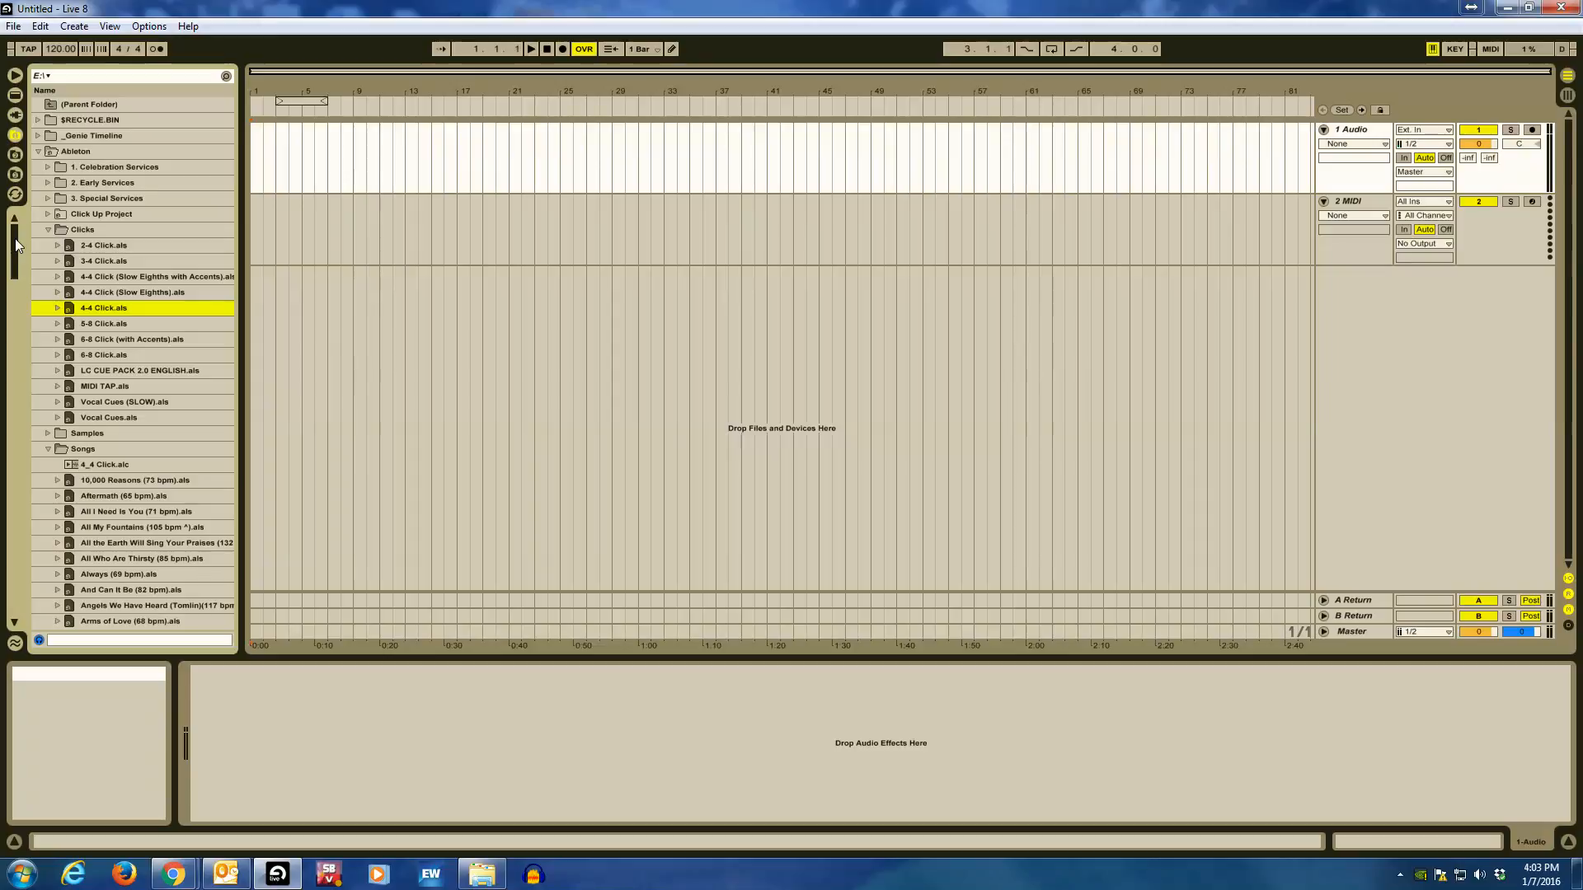
drag(15, 239, 15, 250)
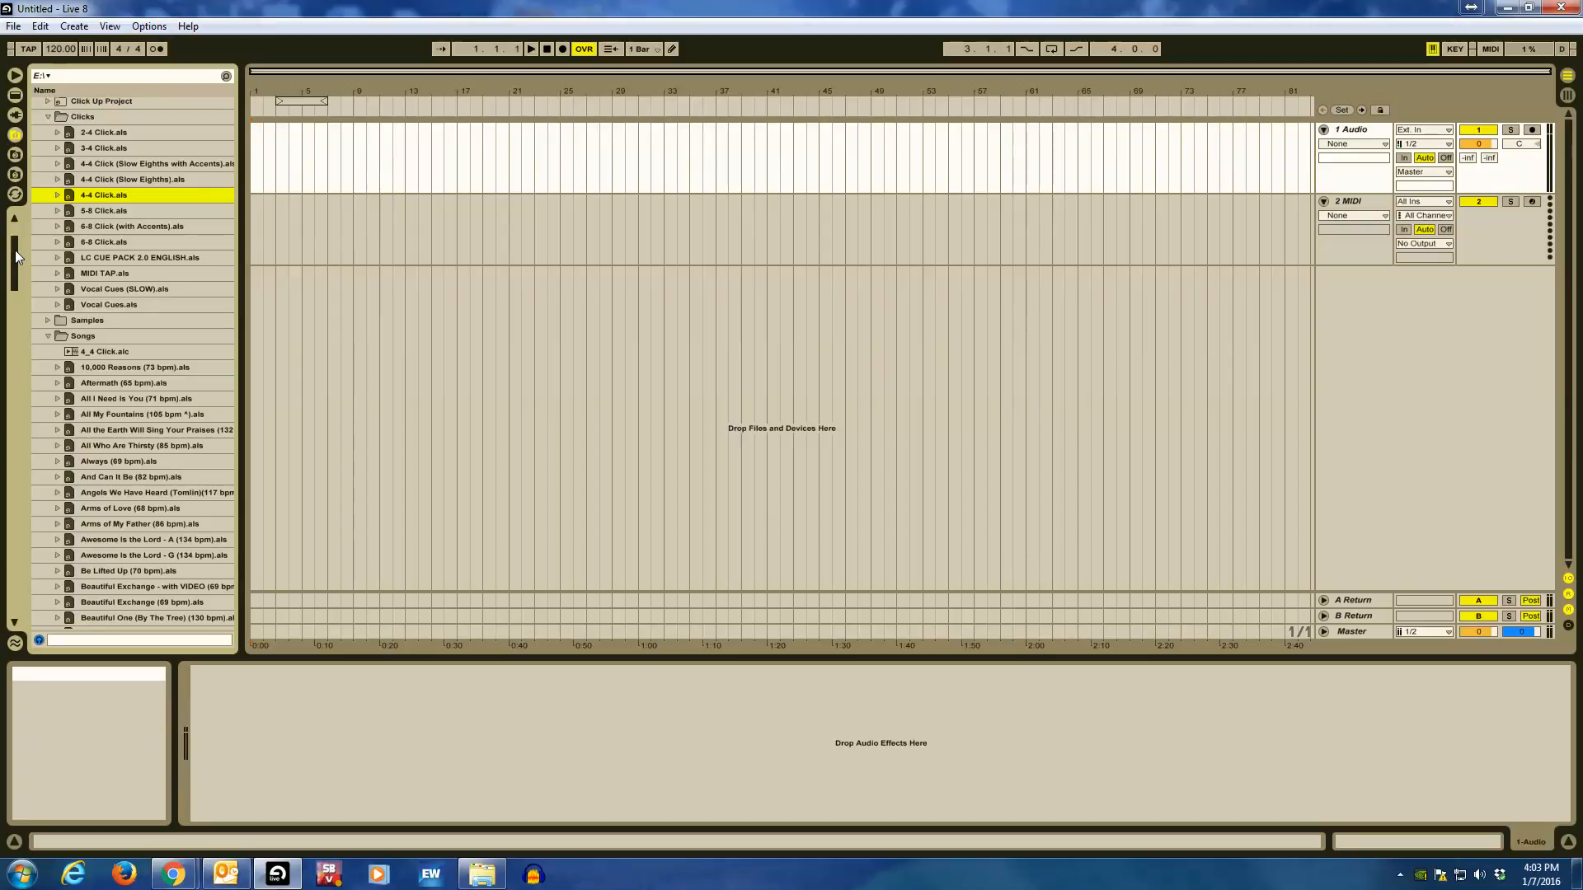
drag(15, 250, 4, 341)
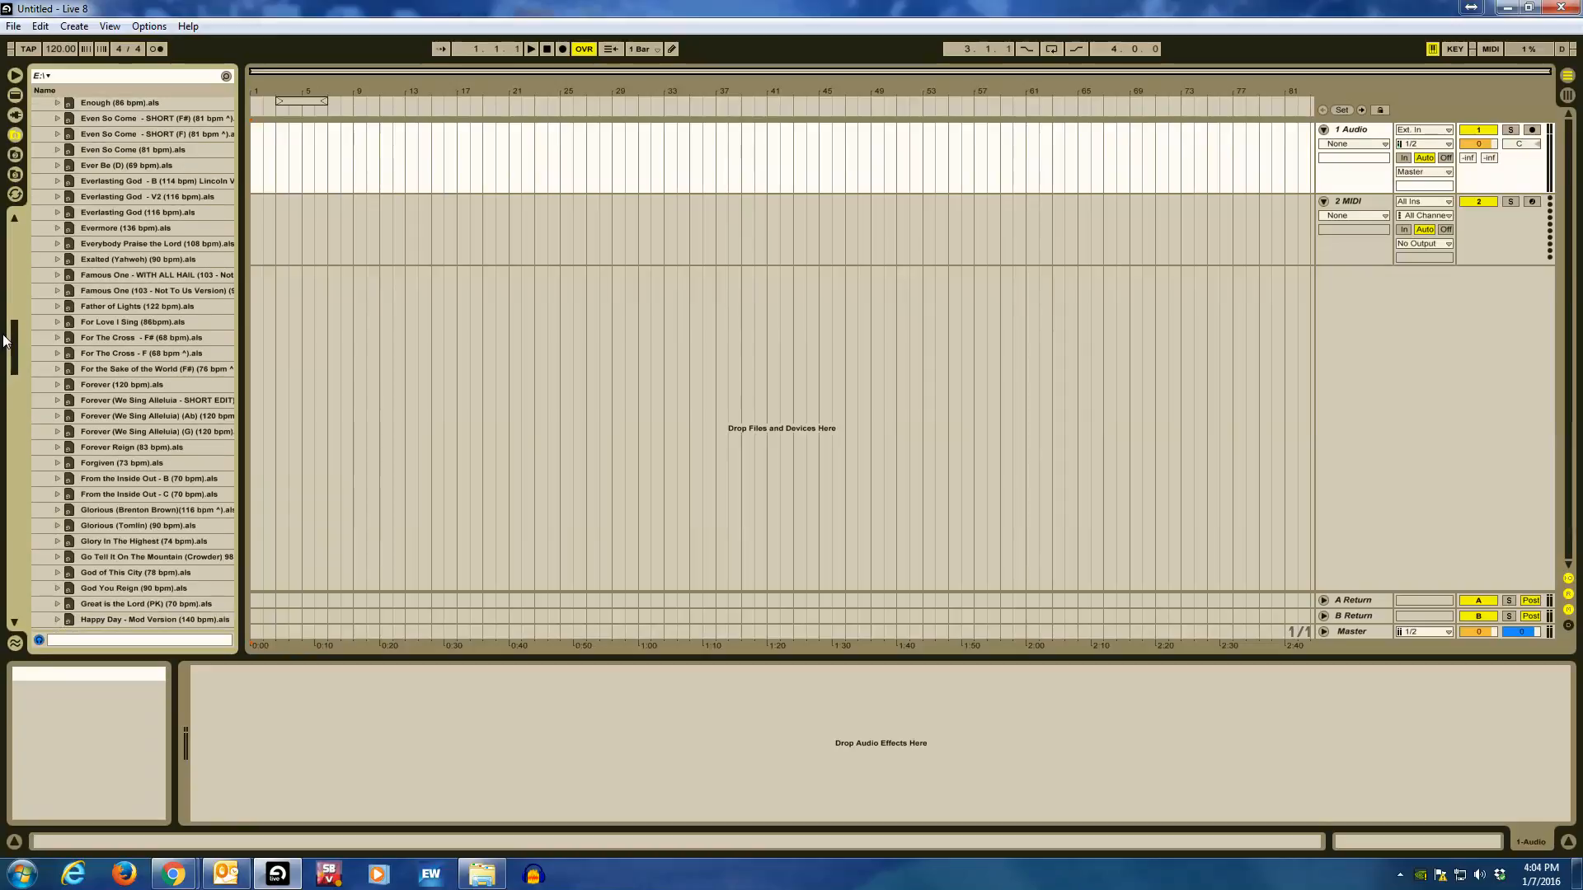
double_click(92, 382)
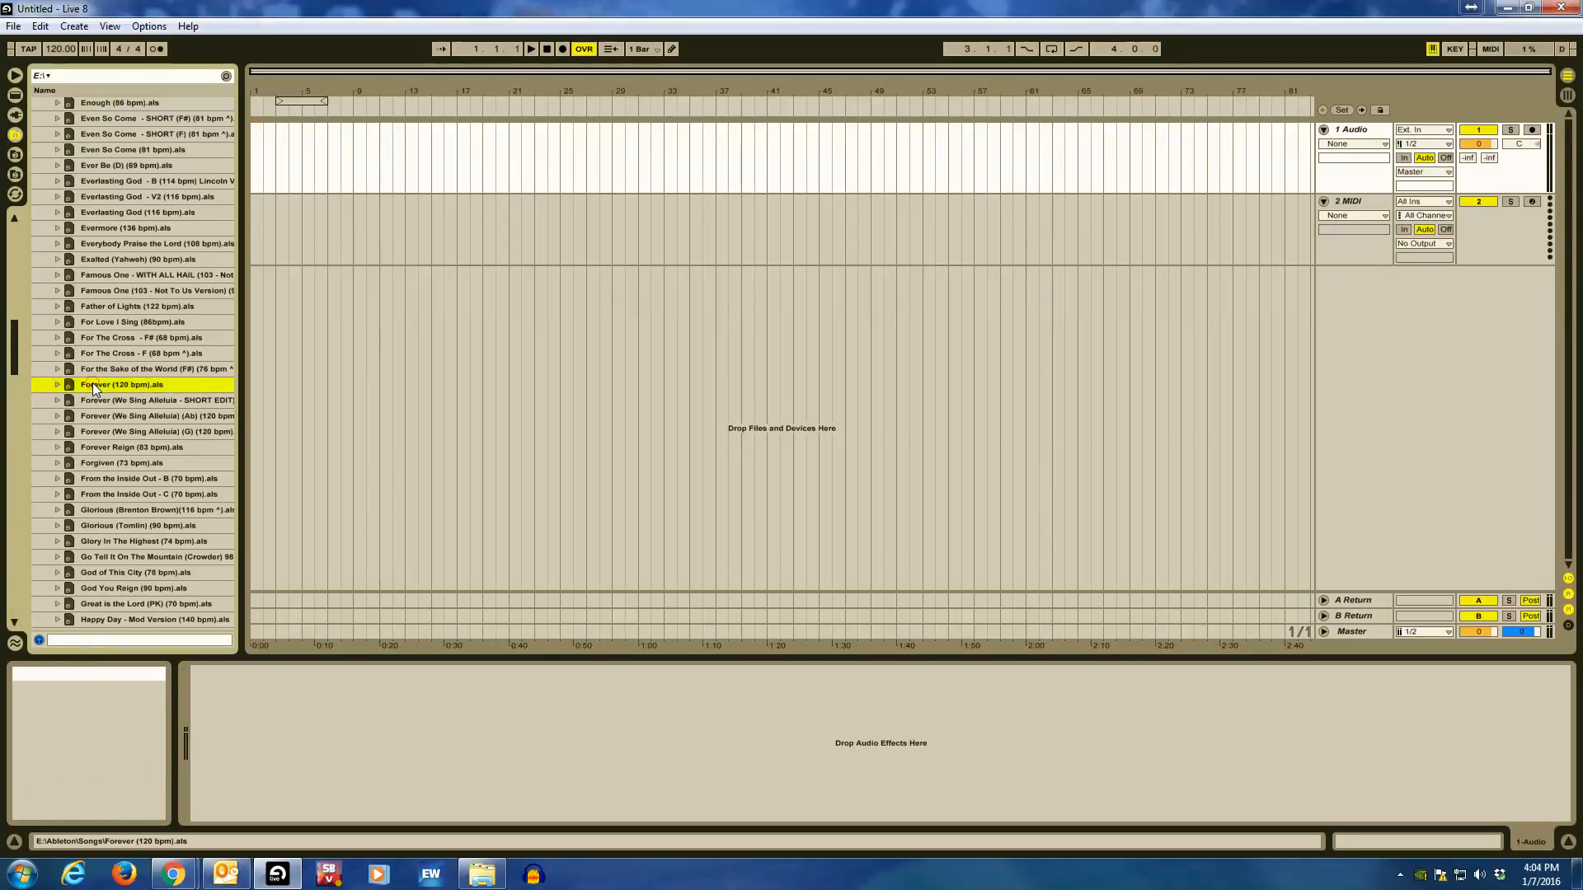
mouse_move(333, 346)
mouse_down()
mouse_move(378, 325)
mouse_move(426, 154)
mouse_up()
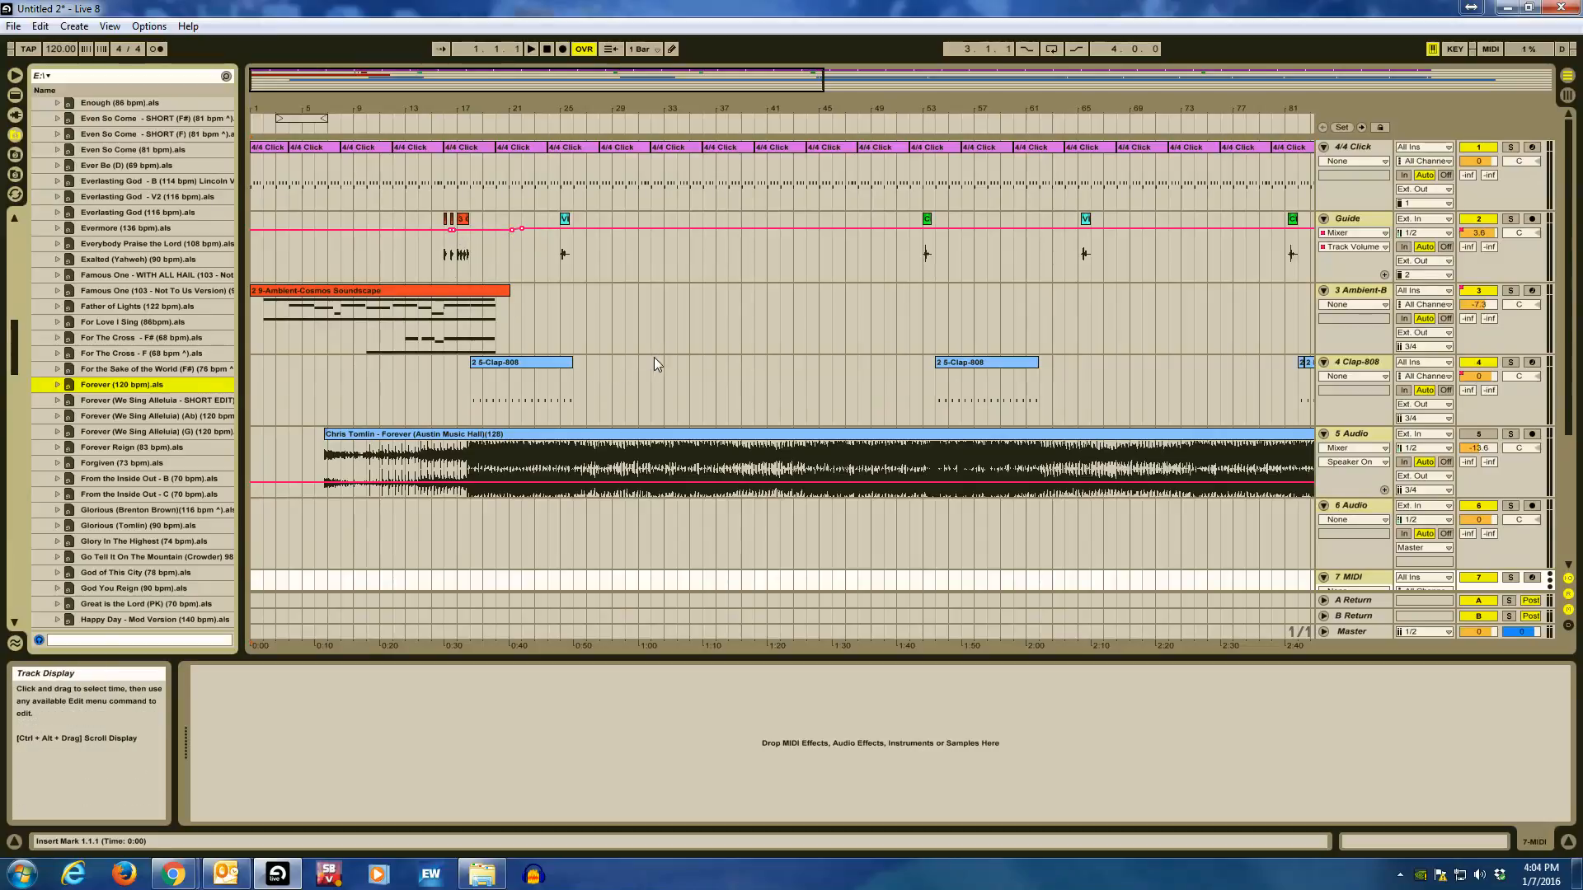
Show the full length of Forever and play briefly from the Guide track's cue near bar 53.
double_click(750, 79)
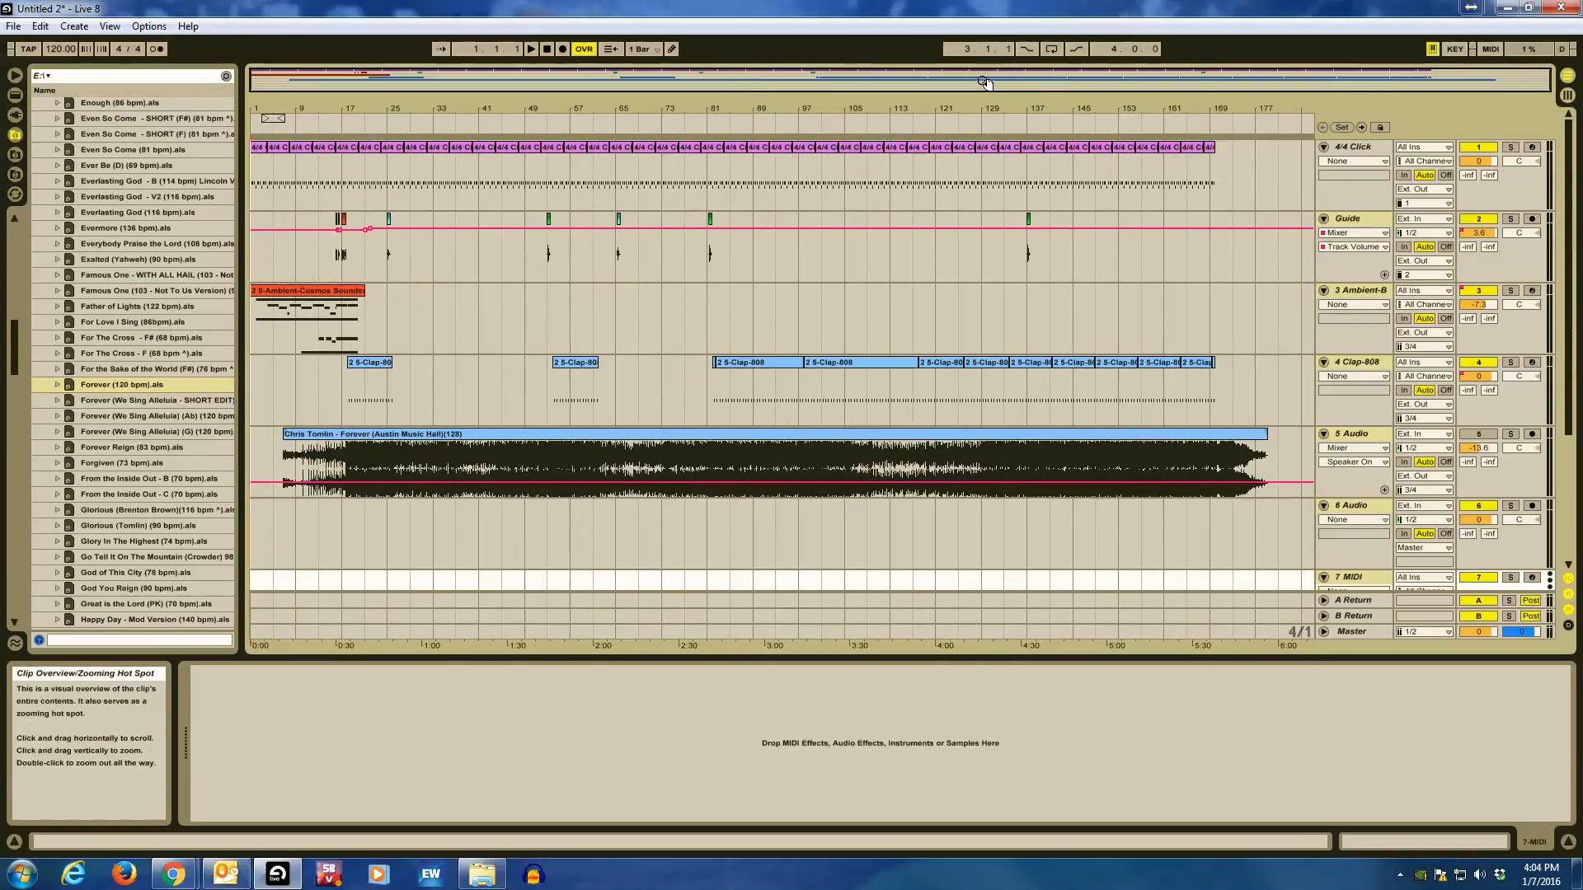
drag(736, 82, 736, 82)
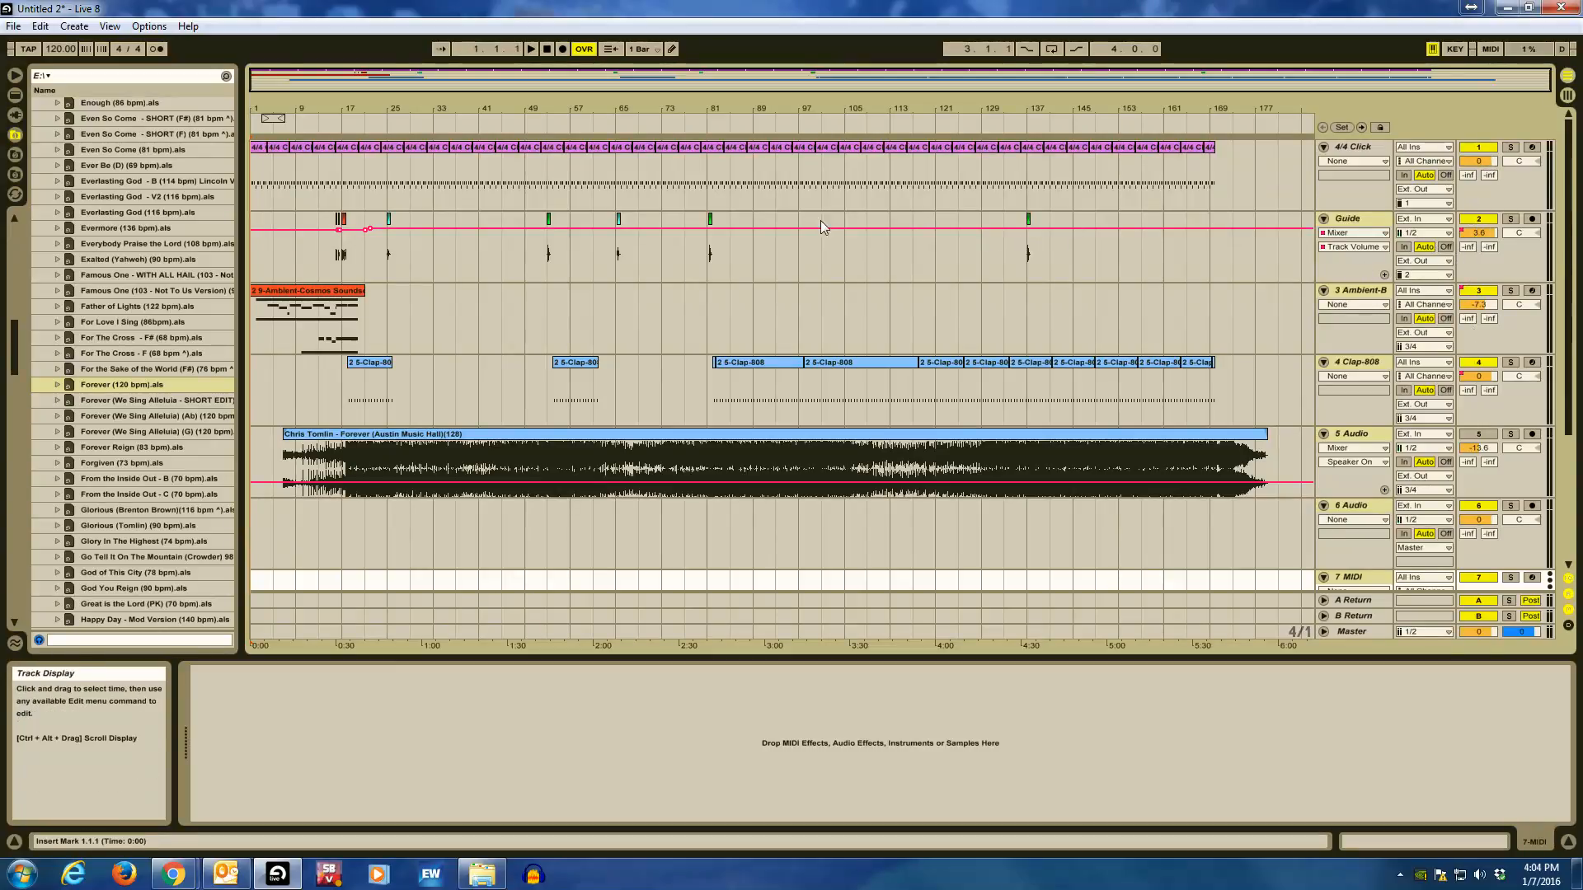
click(544, 266)
key(space)
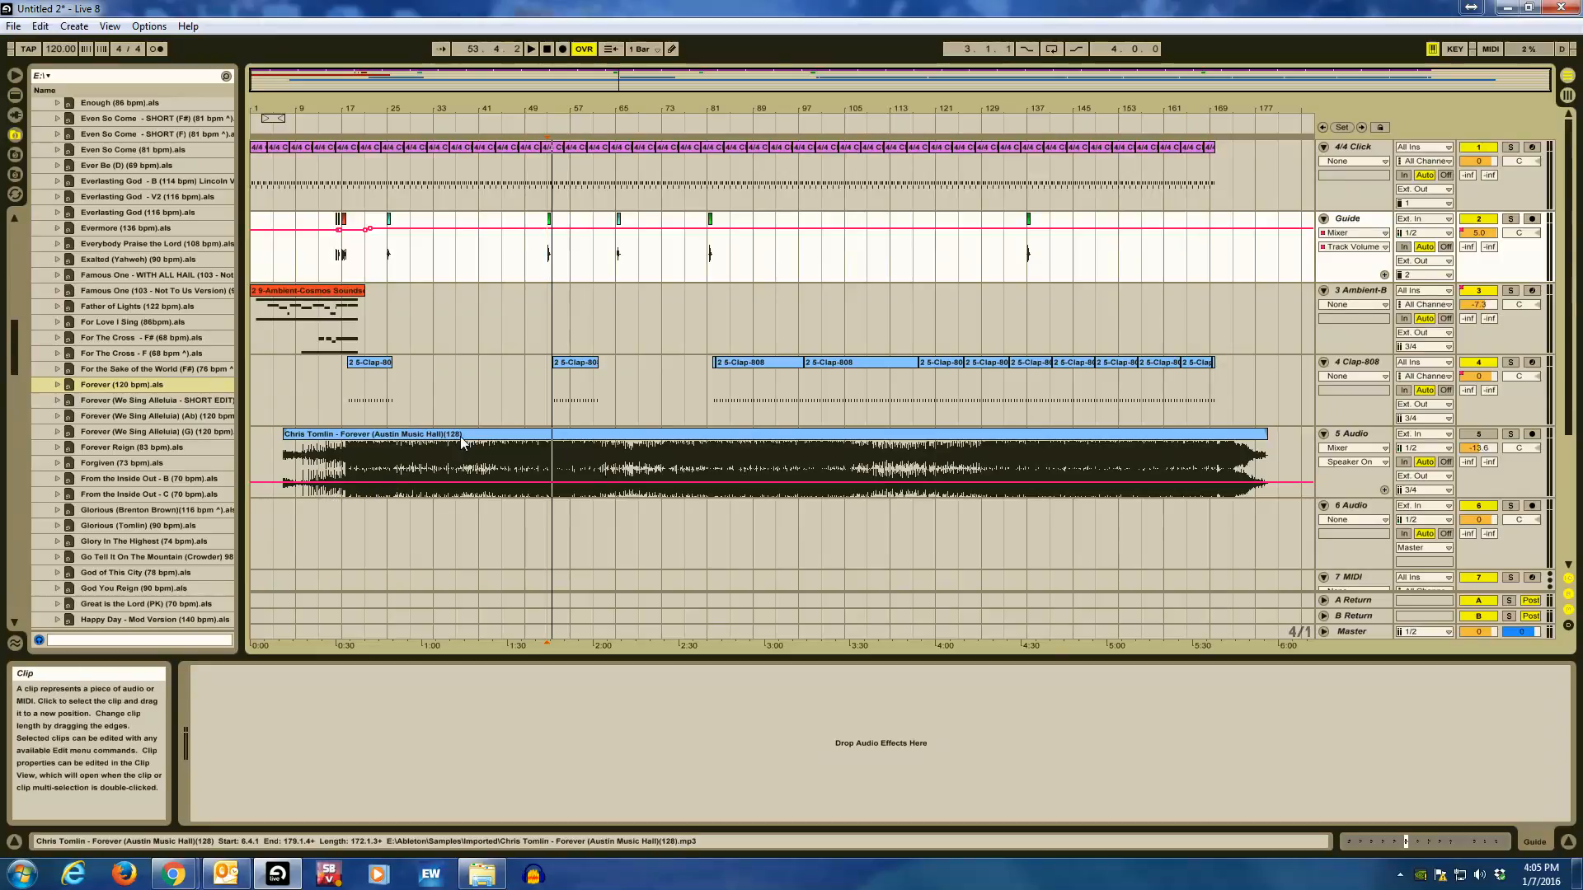
Play Forever from bar 17 and set the 5 Audio track's volume to -18.6 dB.
click(343, 492)
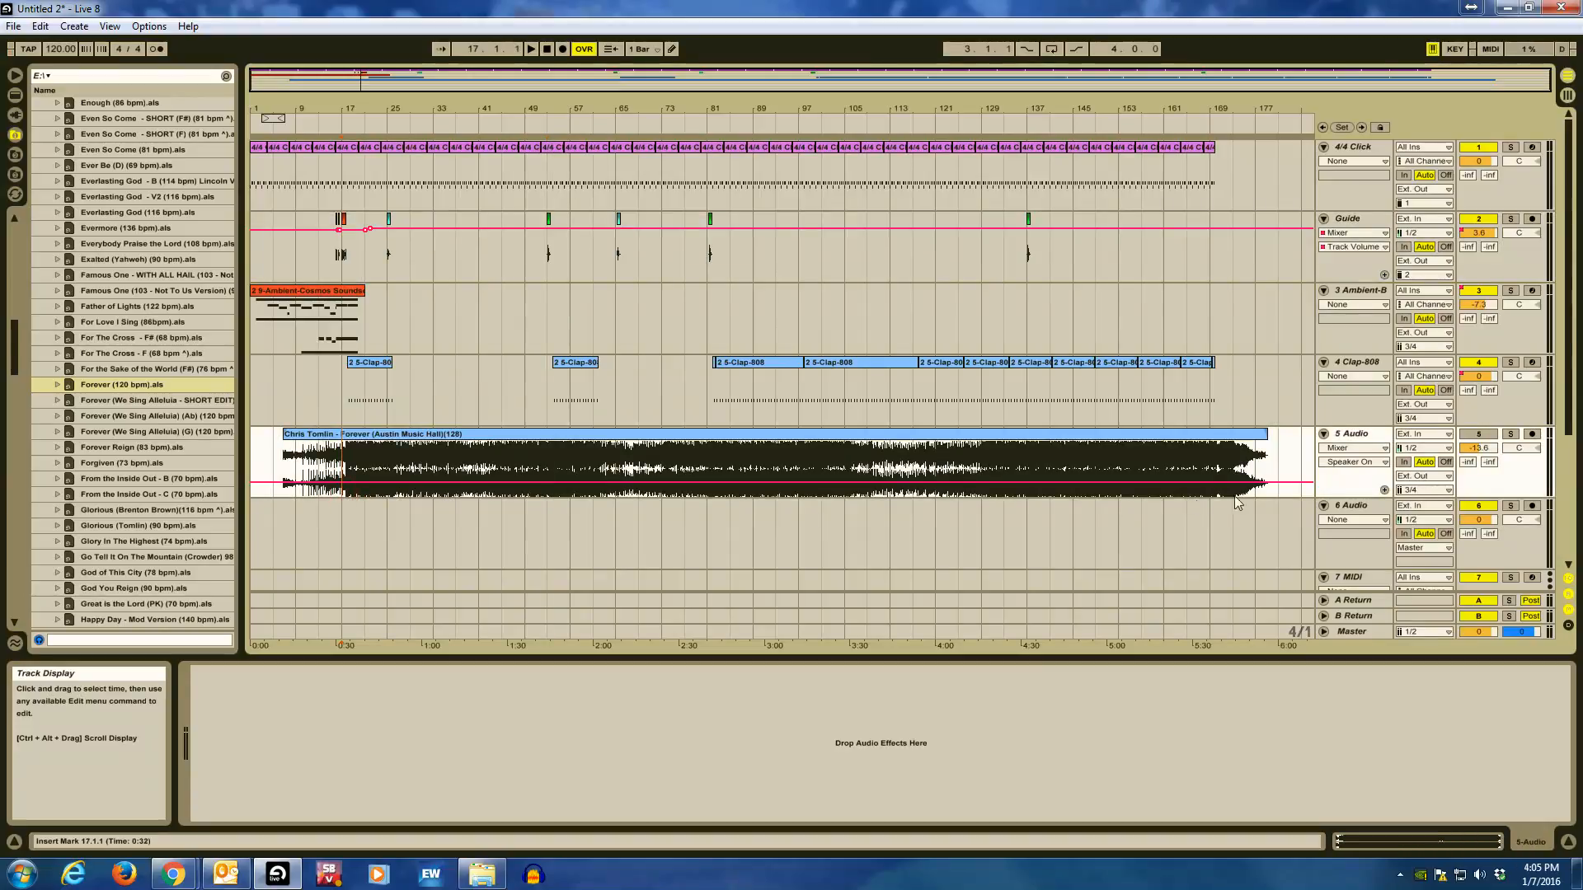
key(space)
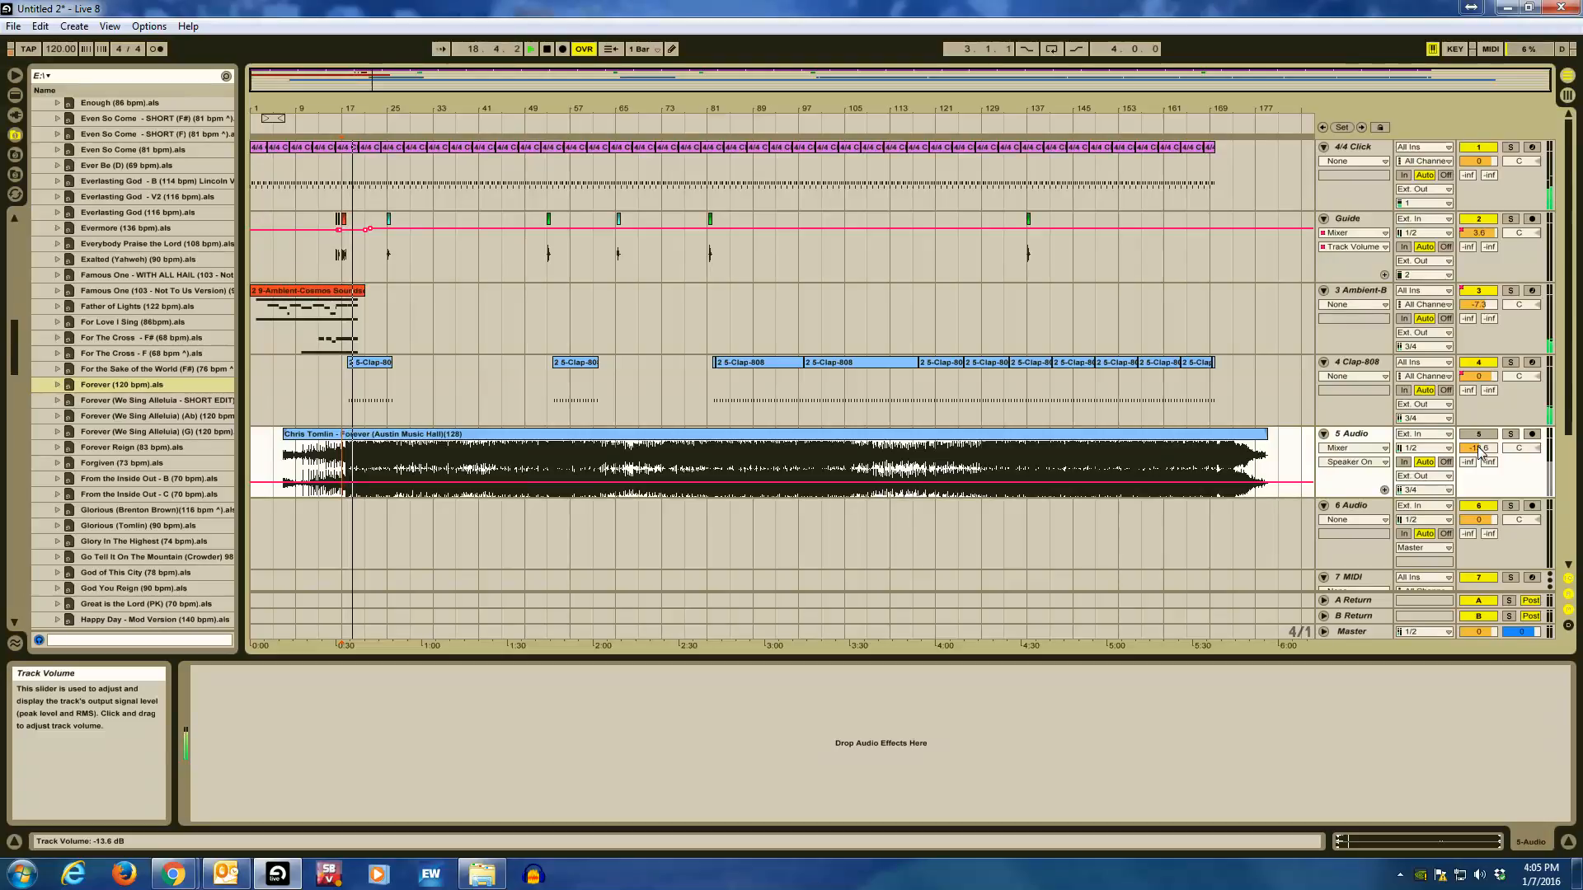
click(1480, 449)
drag(1479, 449, 1479, 447)
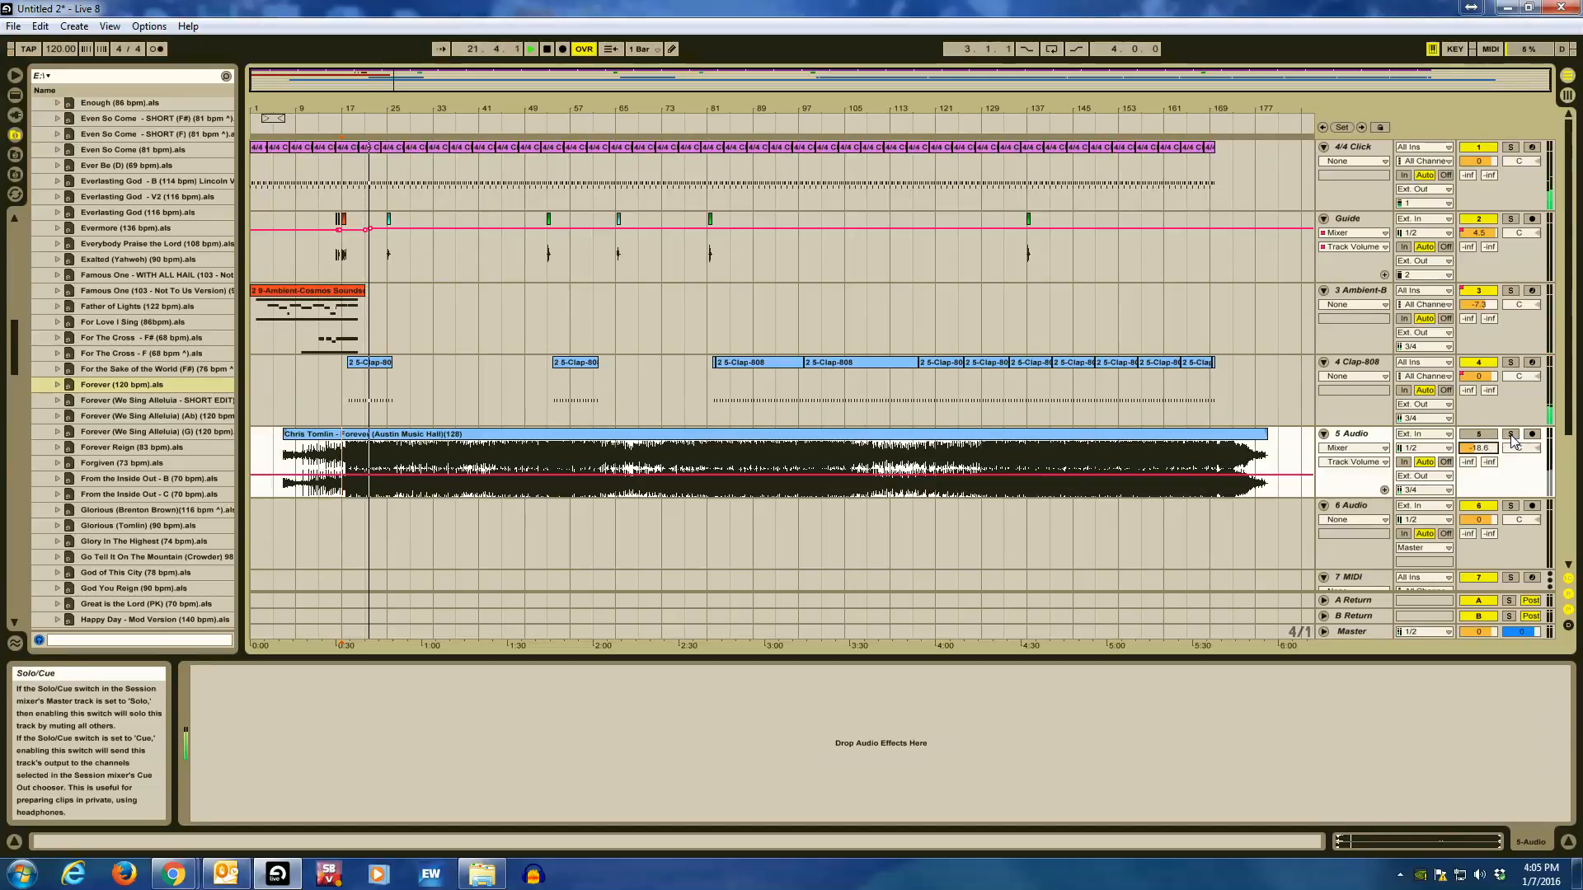
Audition the Chris Tomlin reference clip in solo with its Clip View open, ending with playback stopped and solo off.
click(1480, 291)
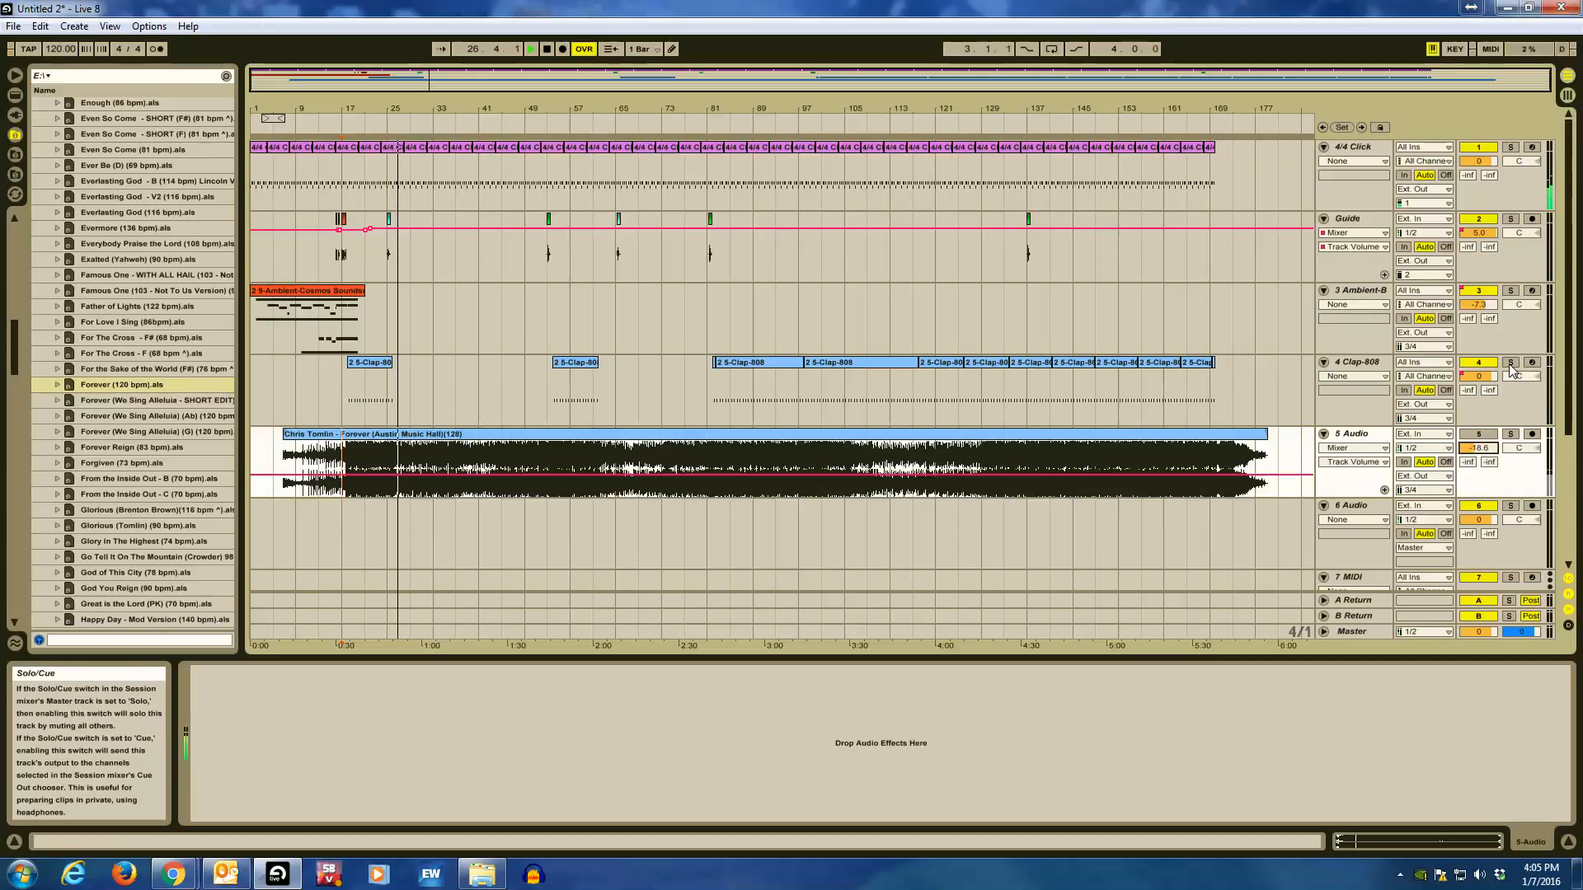
click(1511, 435)
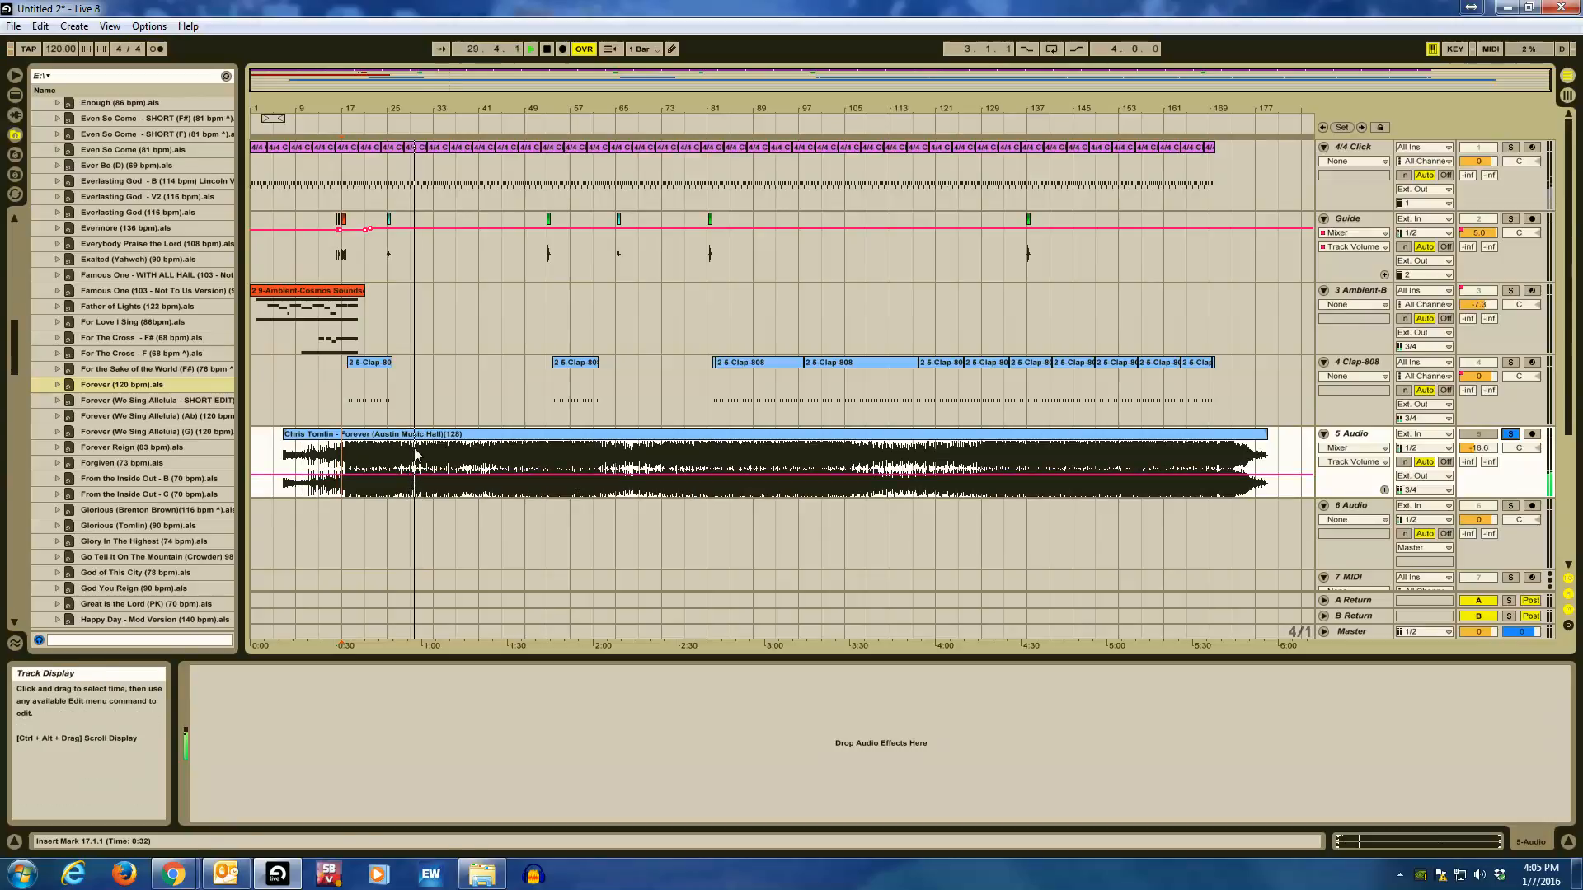
double_click(522, 433)
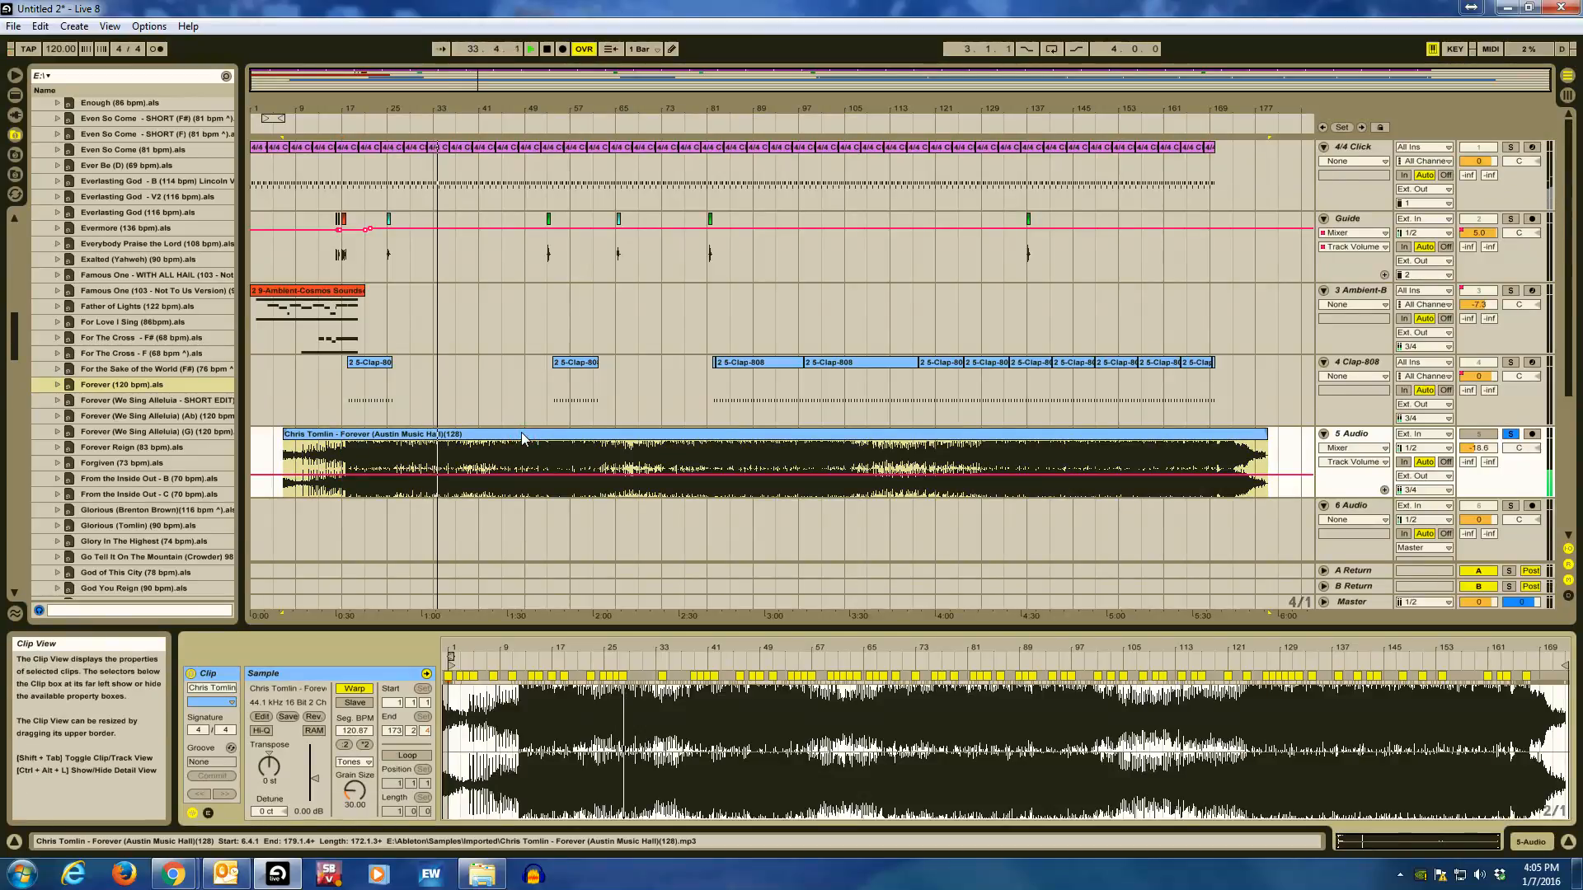
click(547, 49)
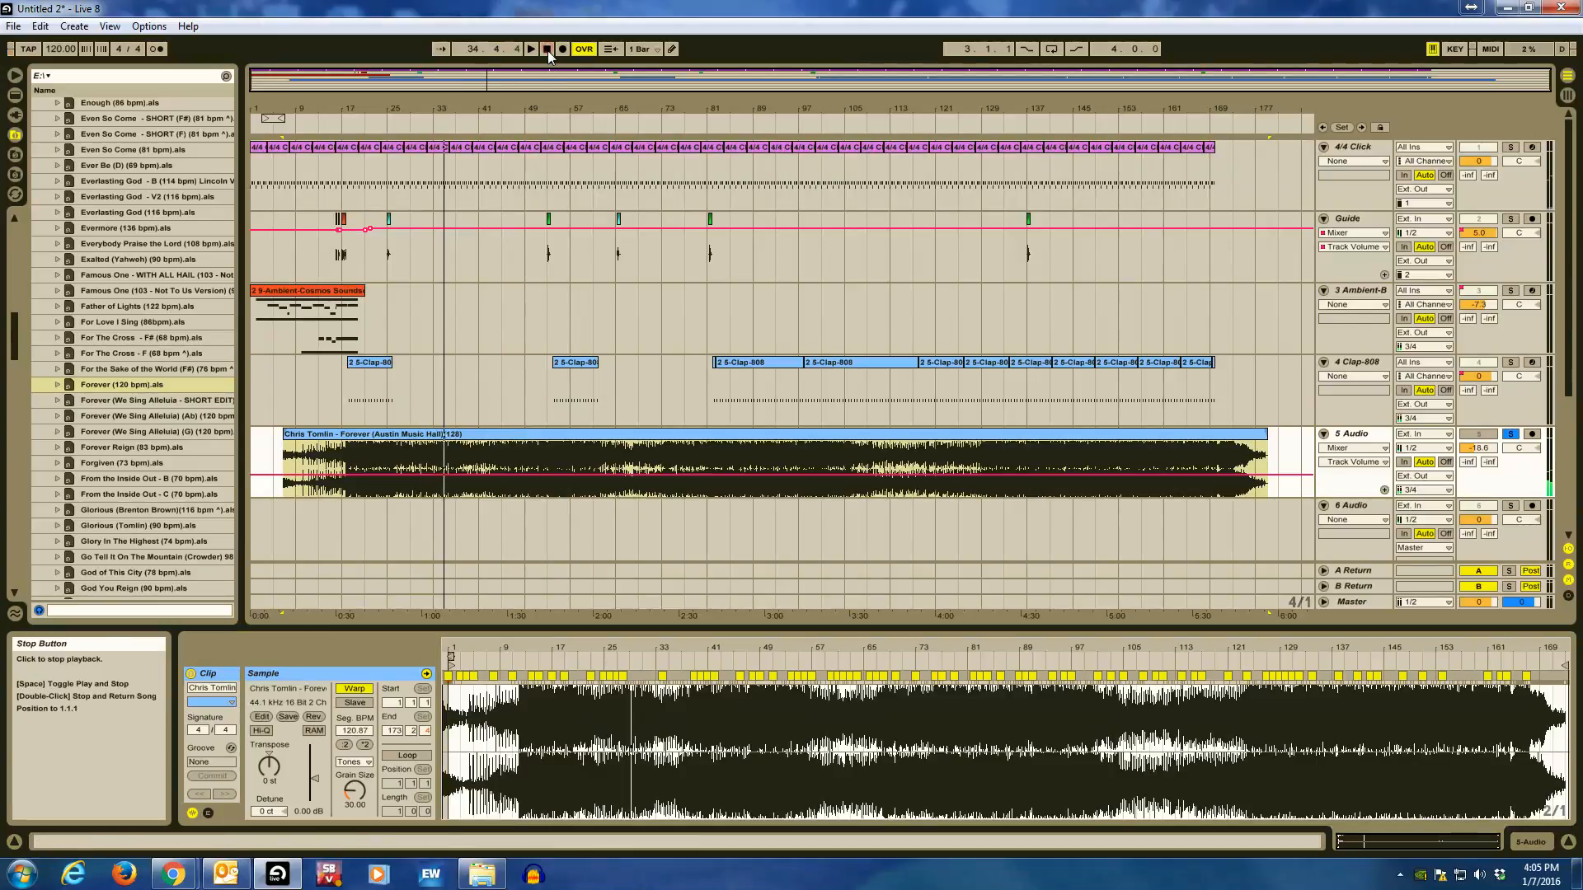
click(583, 433)
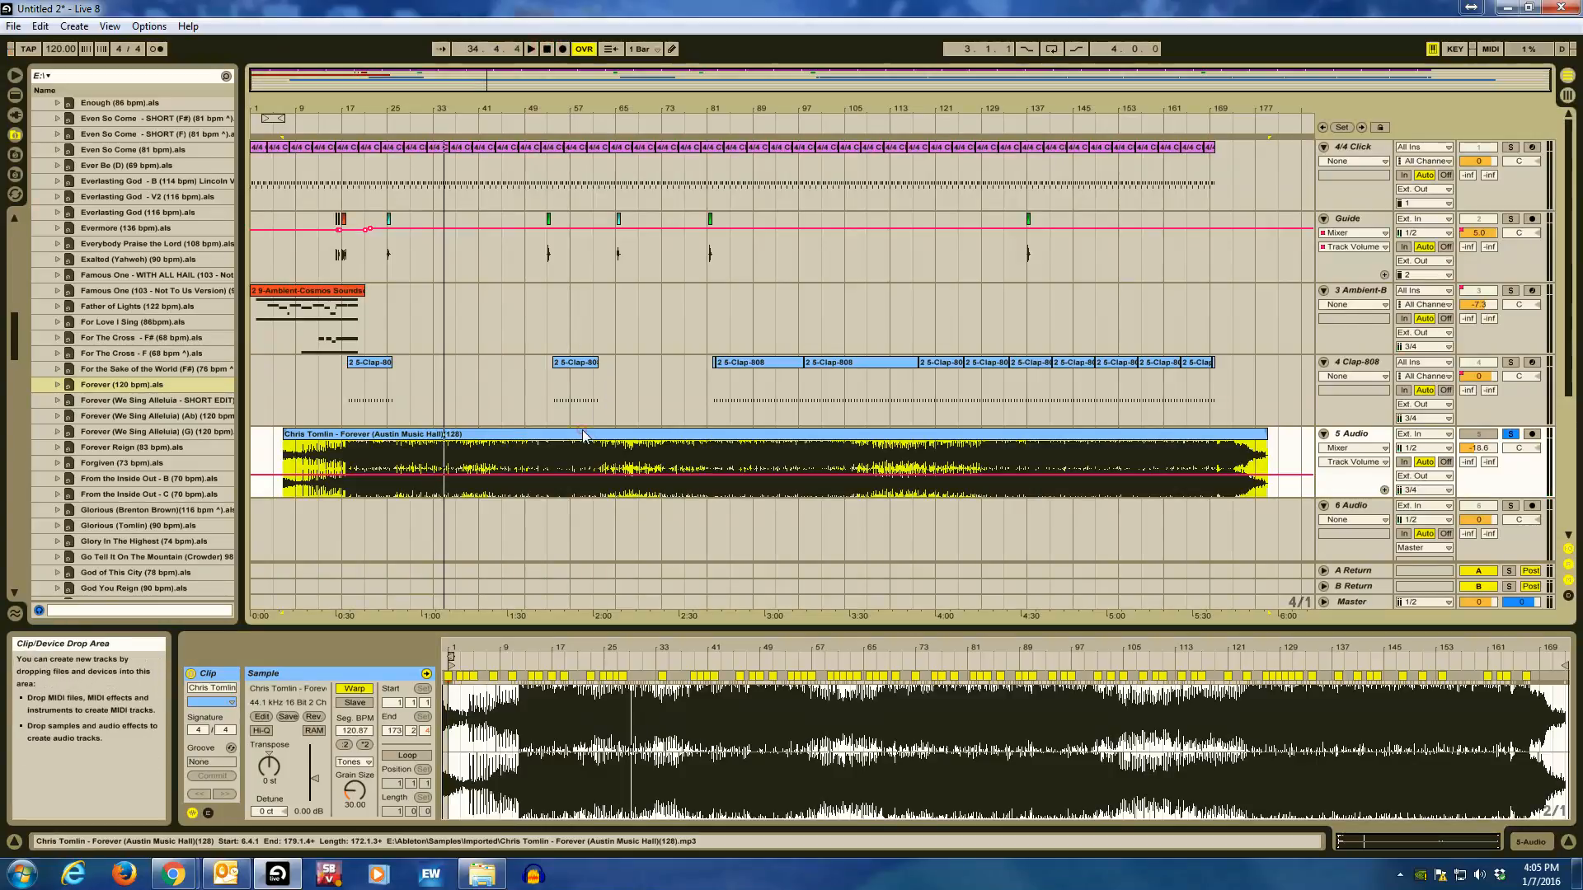
click(1511, 434)
click(1480, 434)
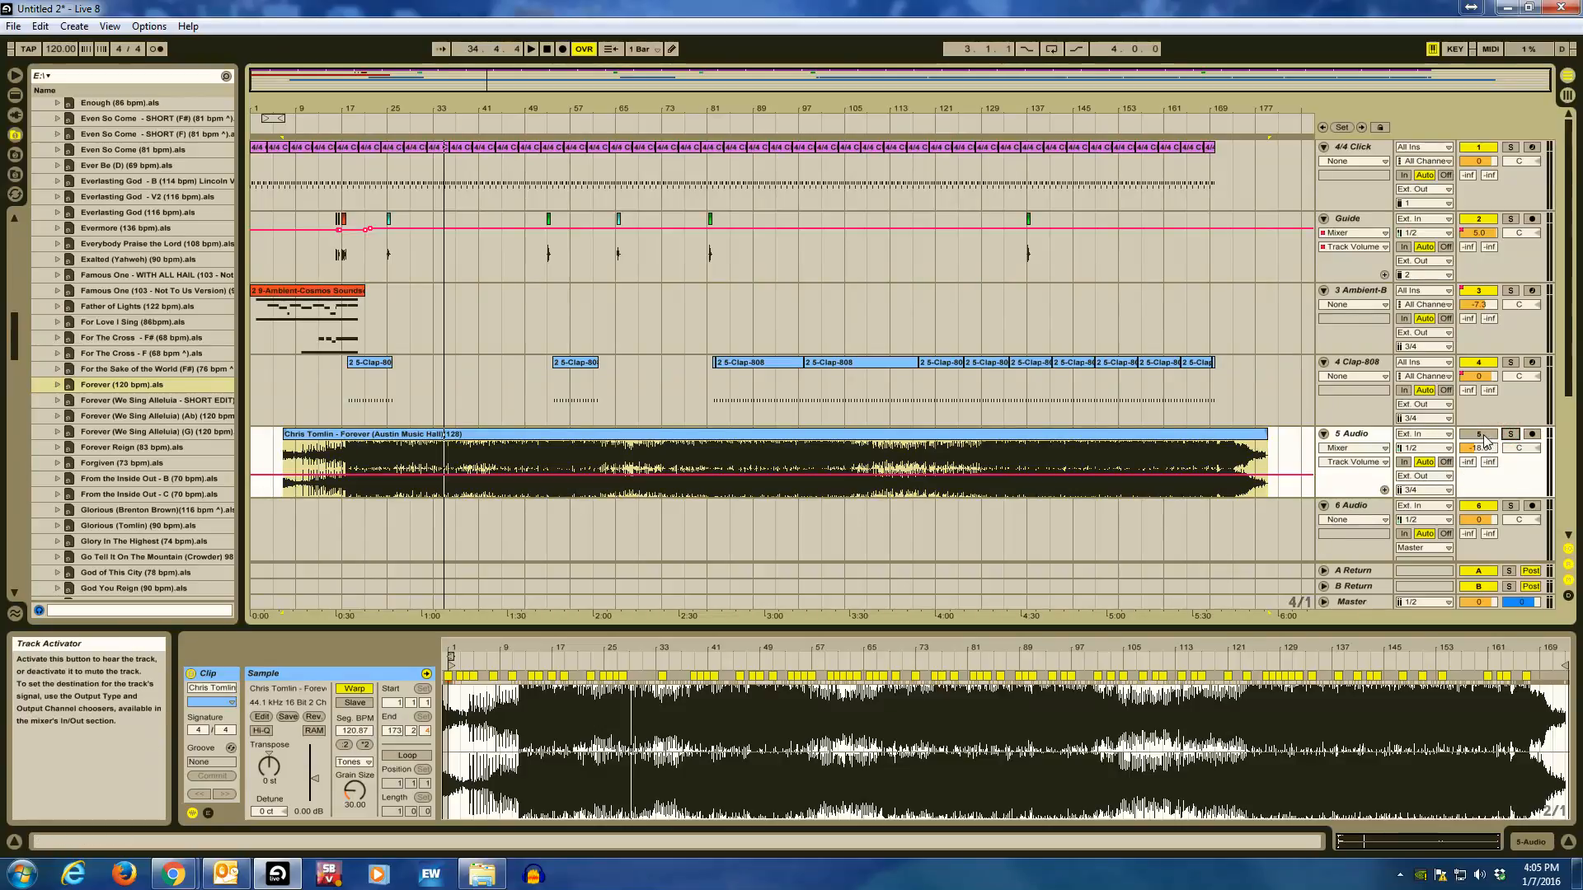
Fold the 3 Ambient-B, 4 Clap-808 and 5 Audio tracks to save vertical space in the arrangement.
click(1324, 434)
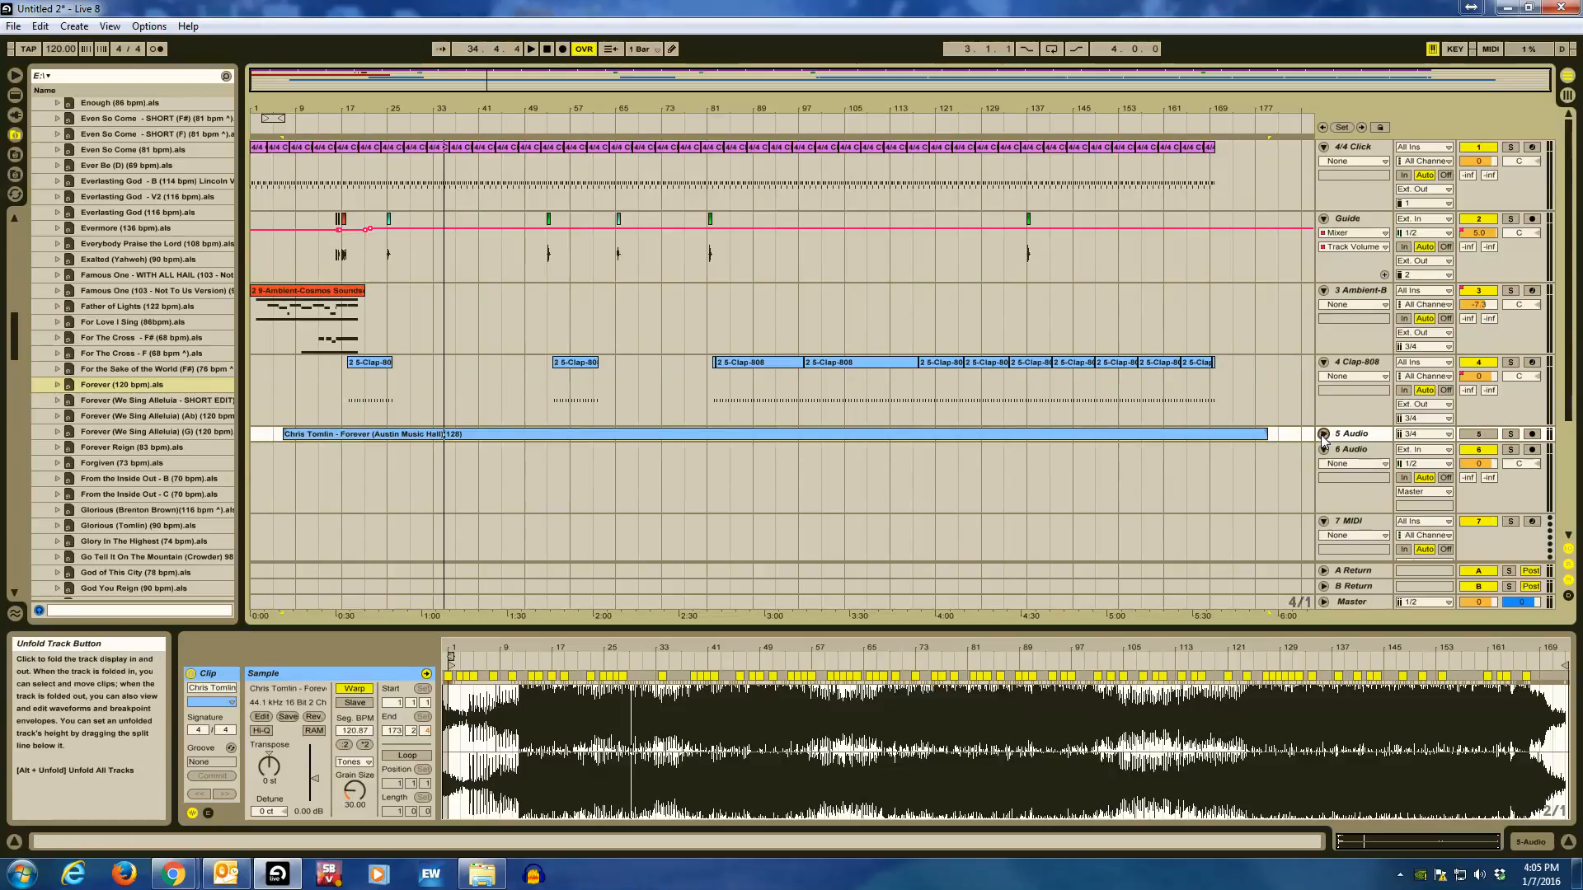
click(1323, 435)
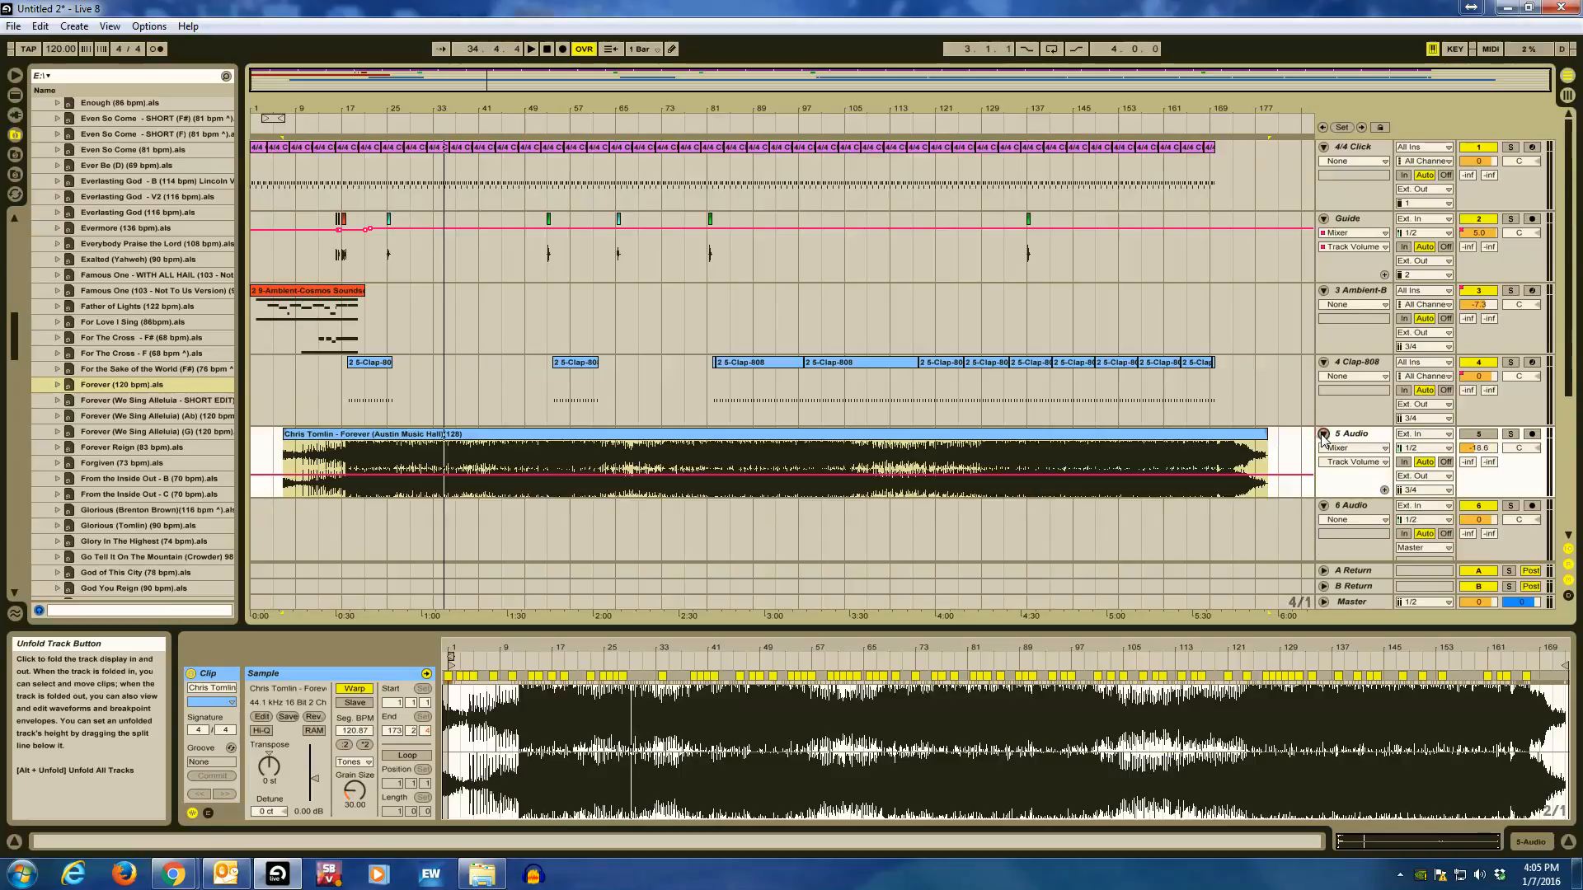
click(1323, 434)
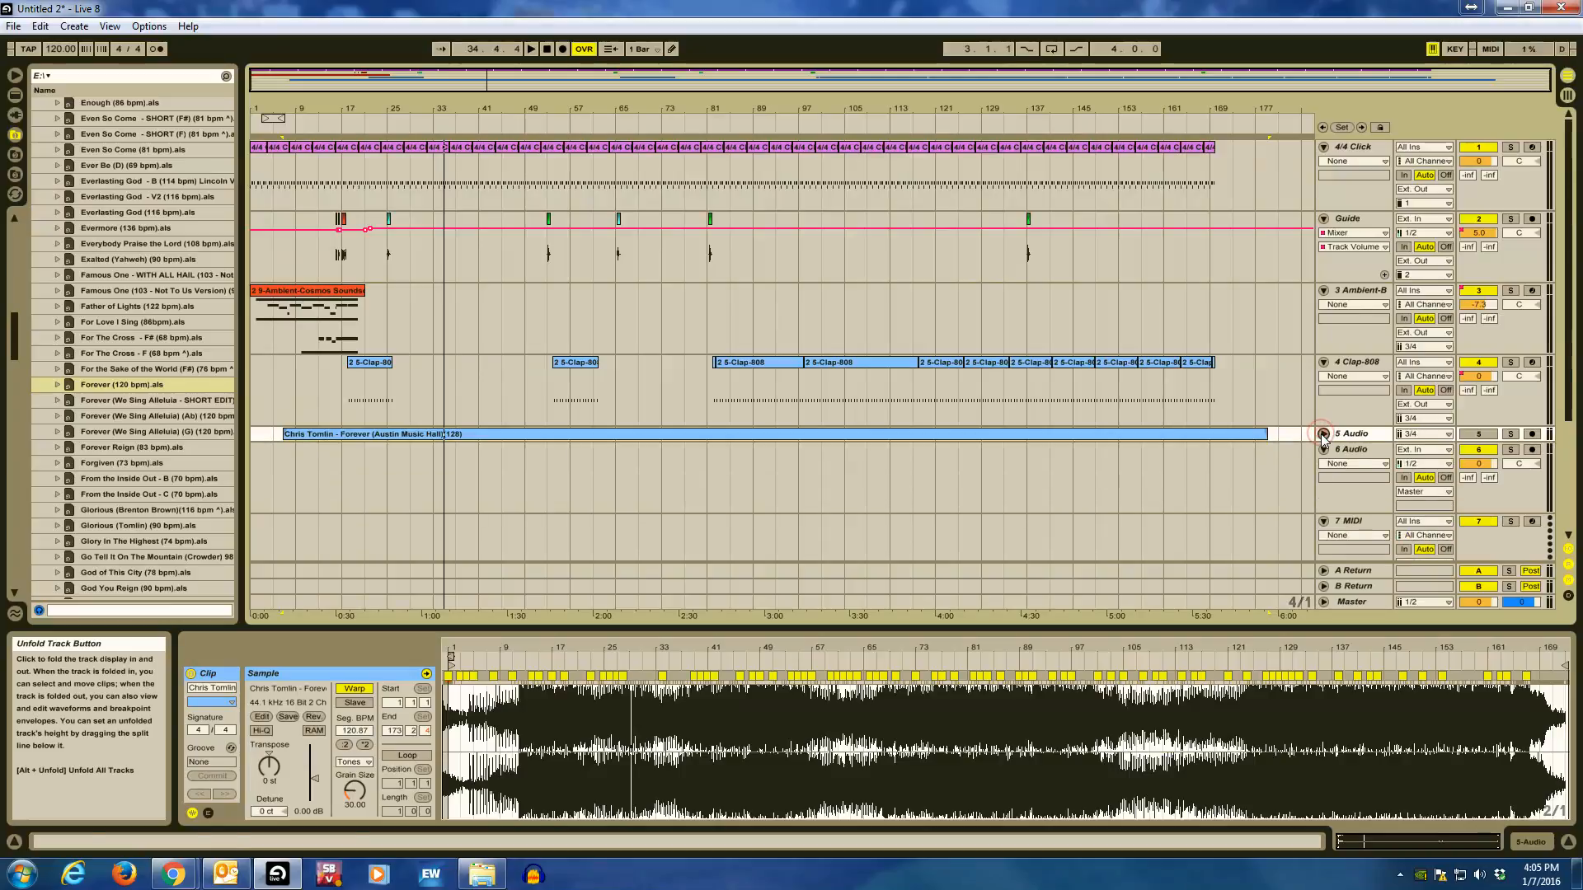
click(1323, 290)
click(1323, 306)
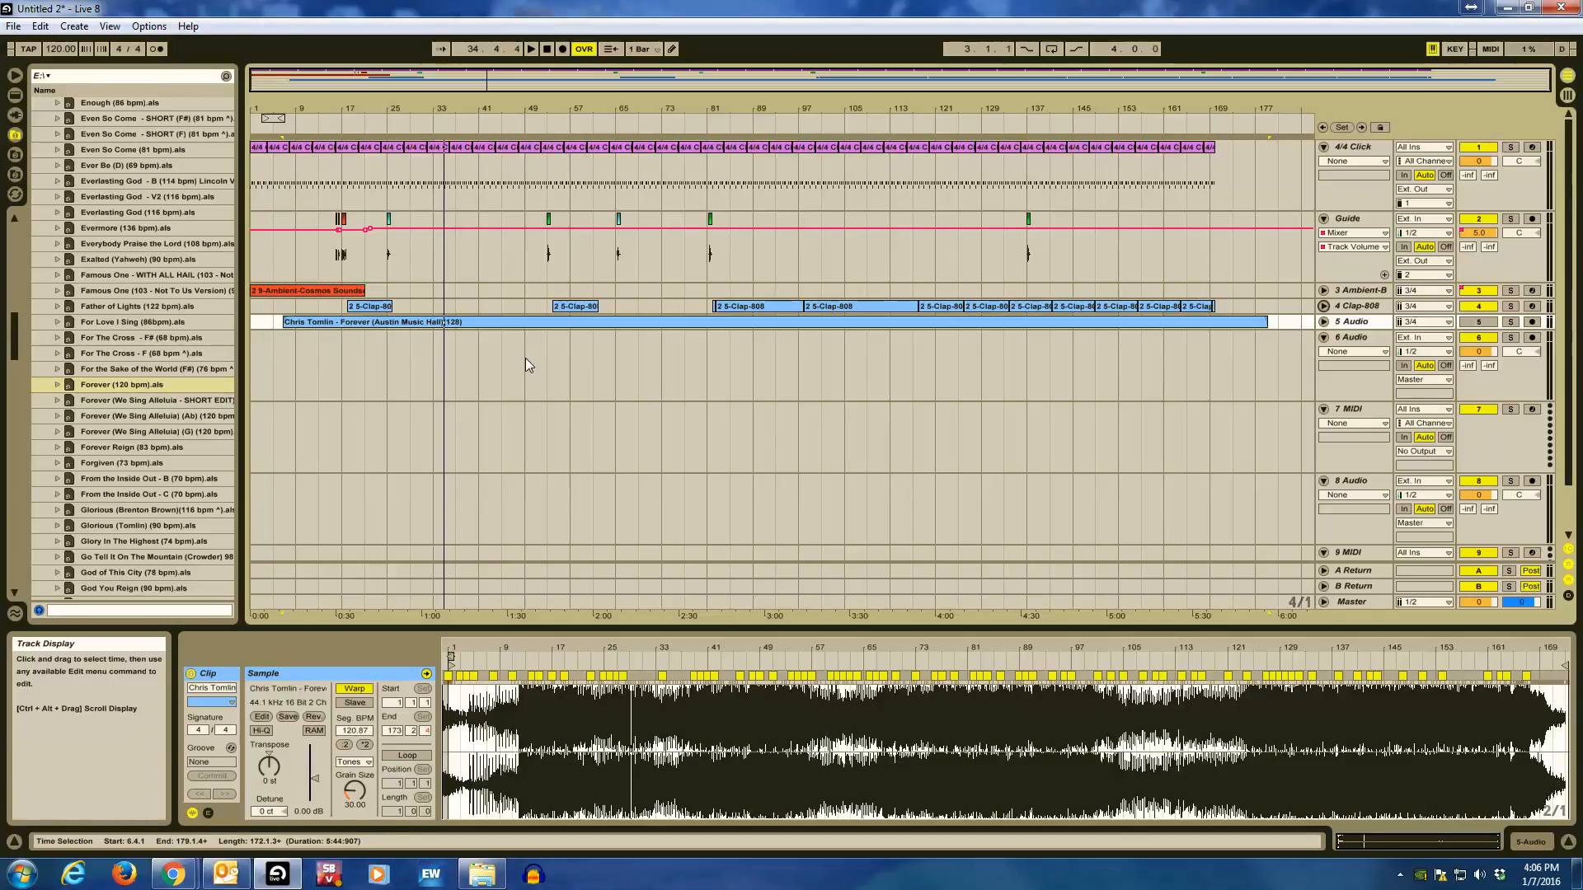
Create a locator named FOREVER 120 at the start of the arrangement.
click(250, 127)
click(252, 129)
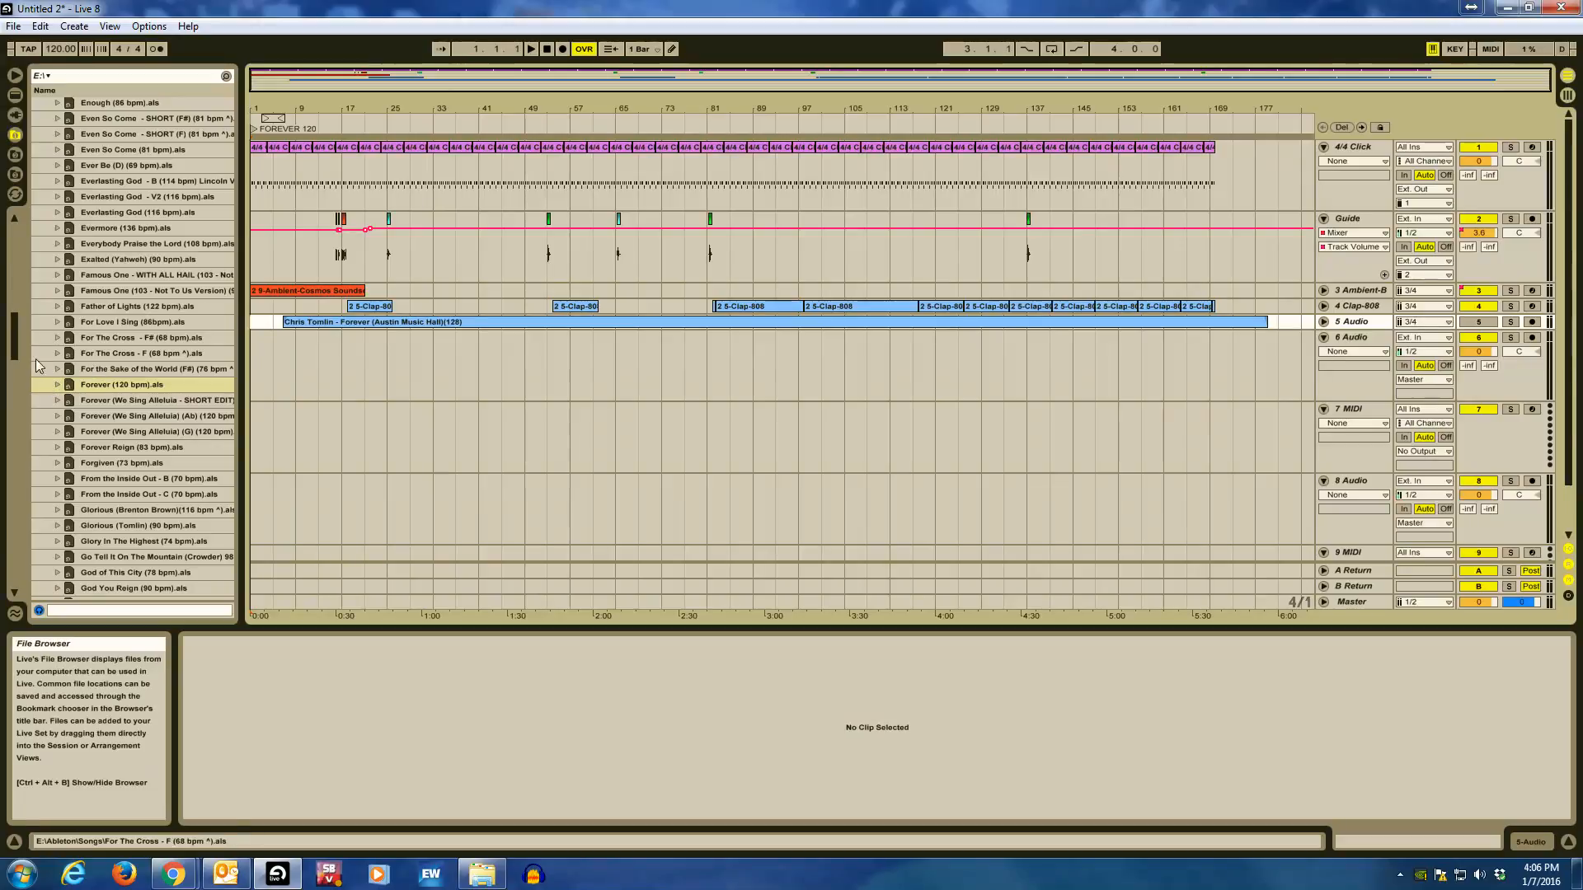
Add Relentless (110 bpm).als from the Songs folder below the Forever tracks and hide the Clip View.
drag(17, 348, 23, 467)
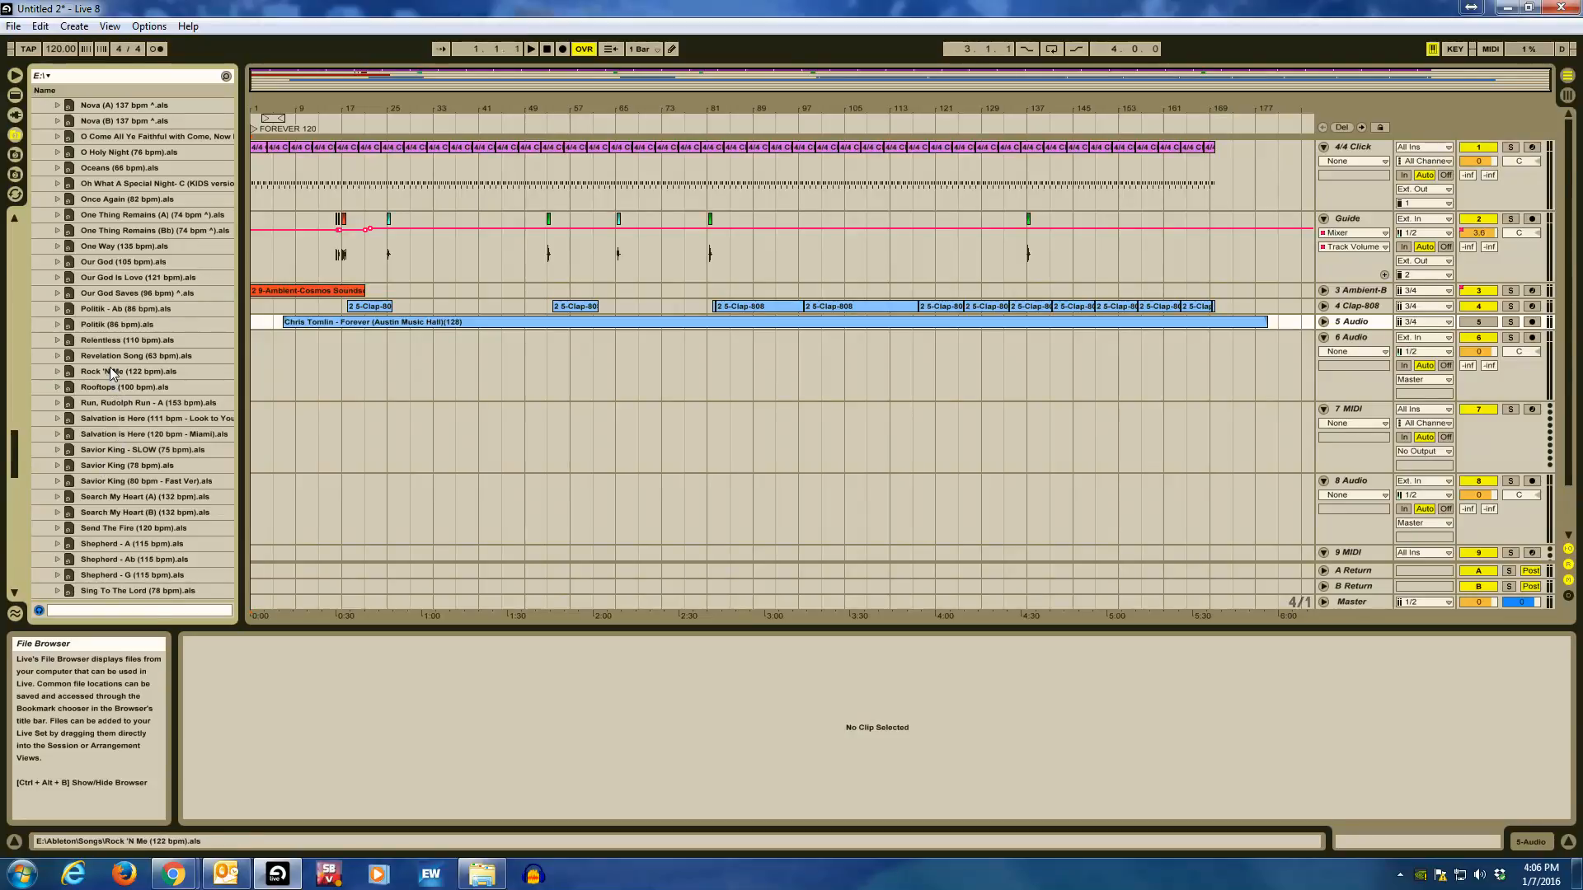
click(98, 340)
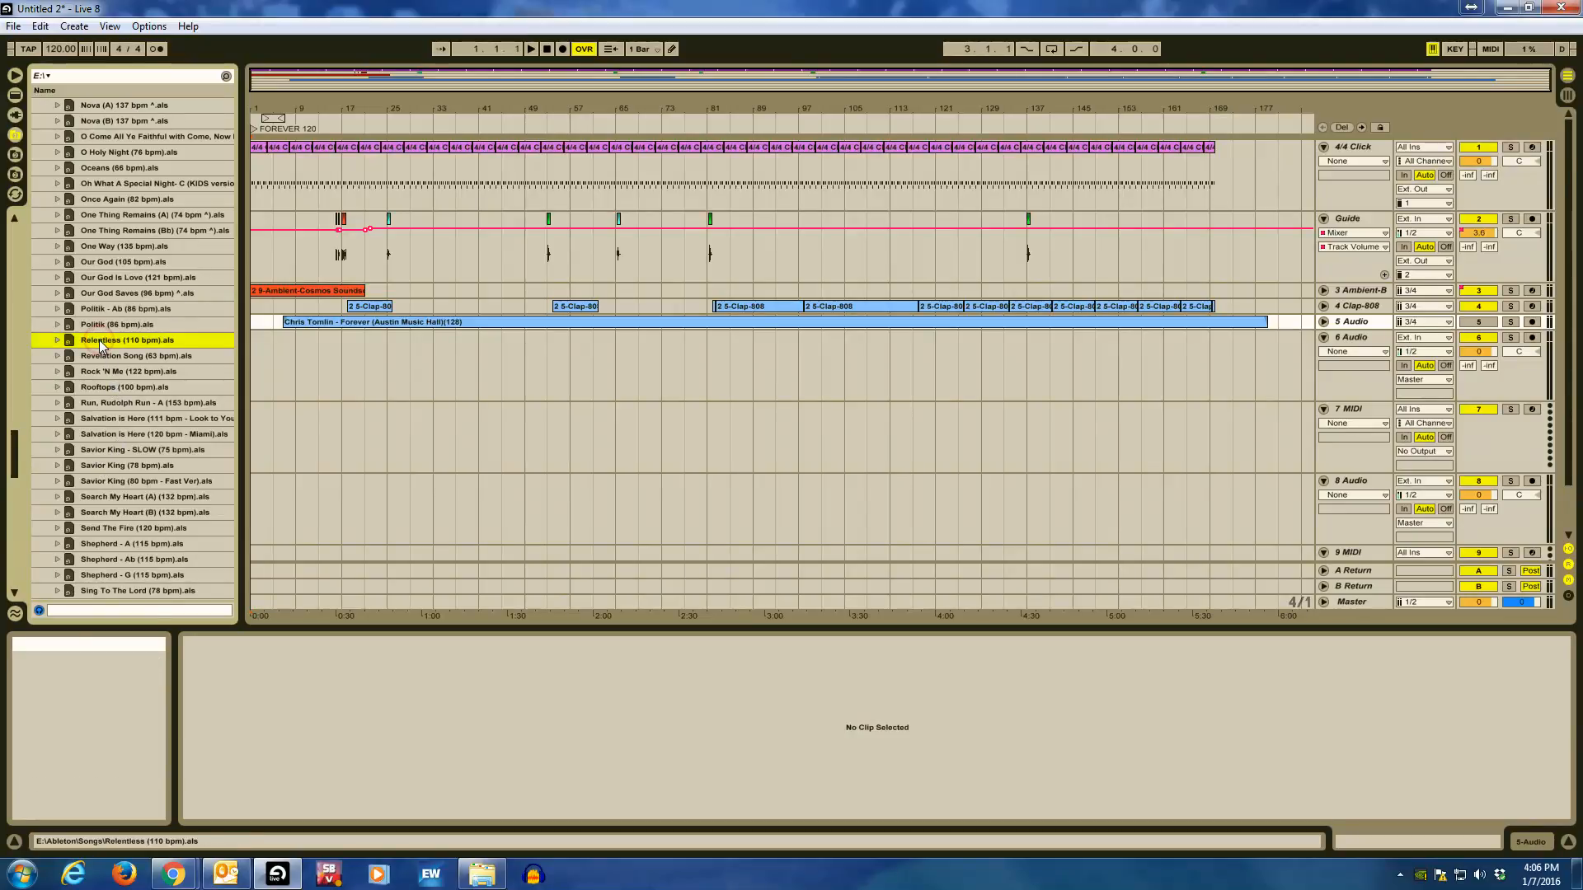
double_click(99, 340)
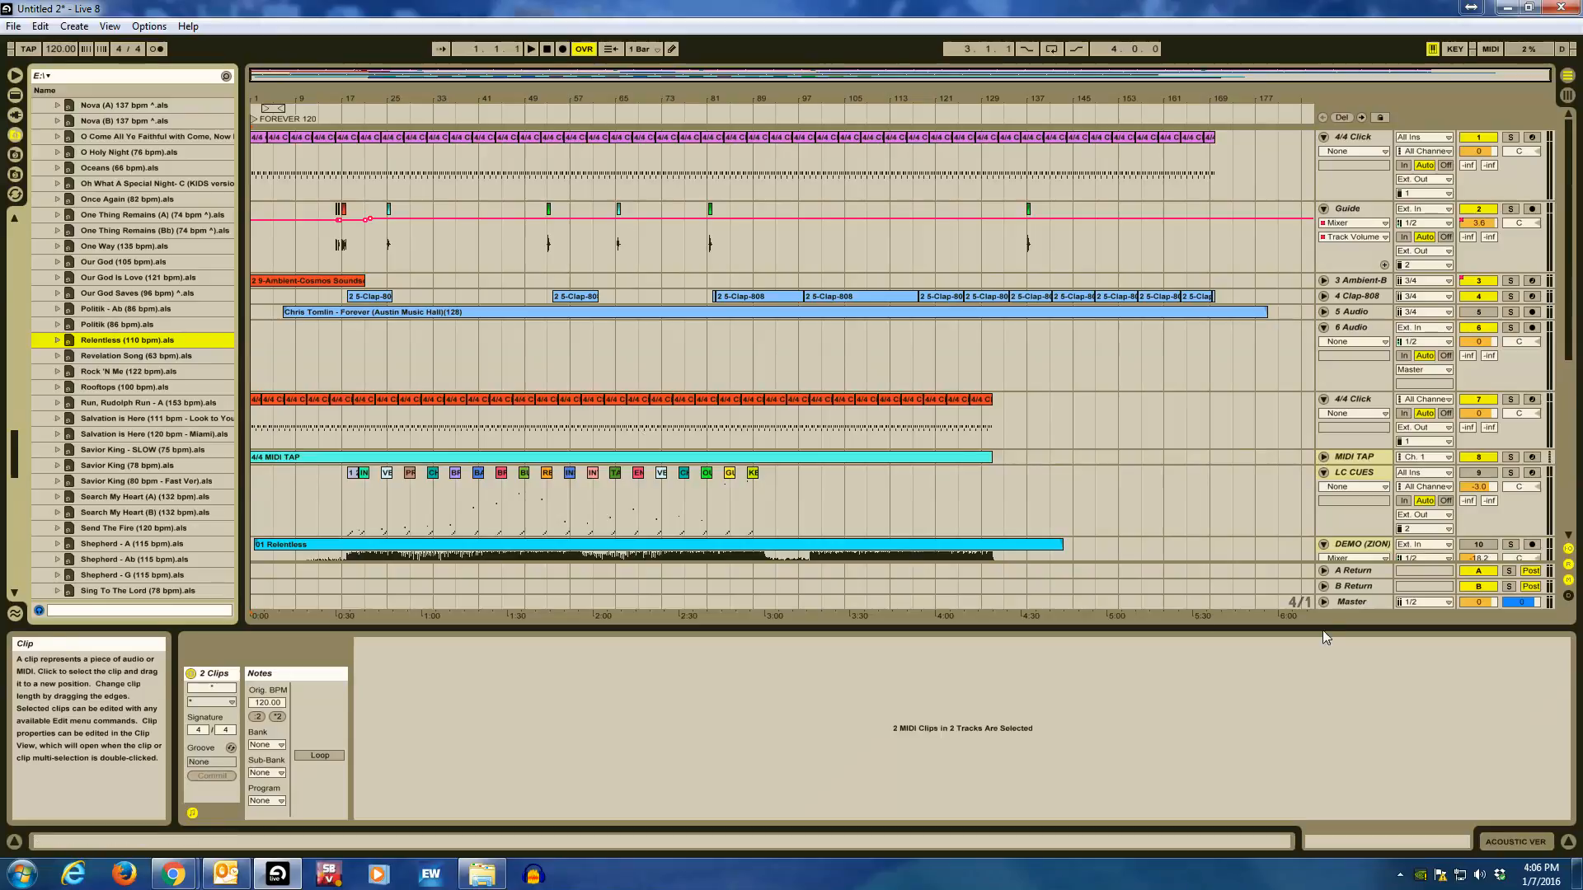
click(1568, 843)
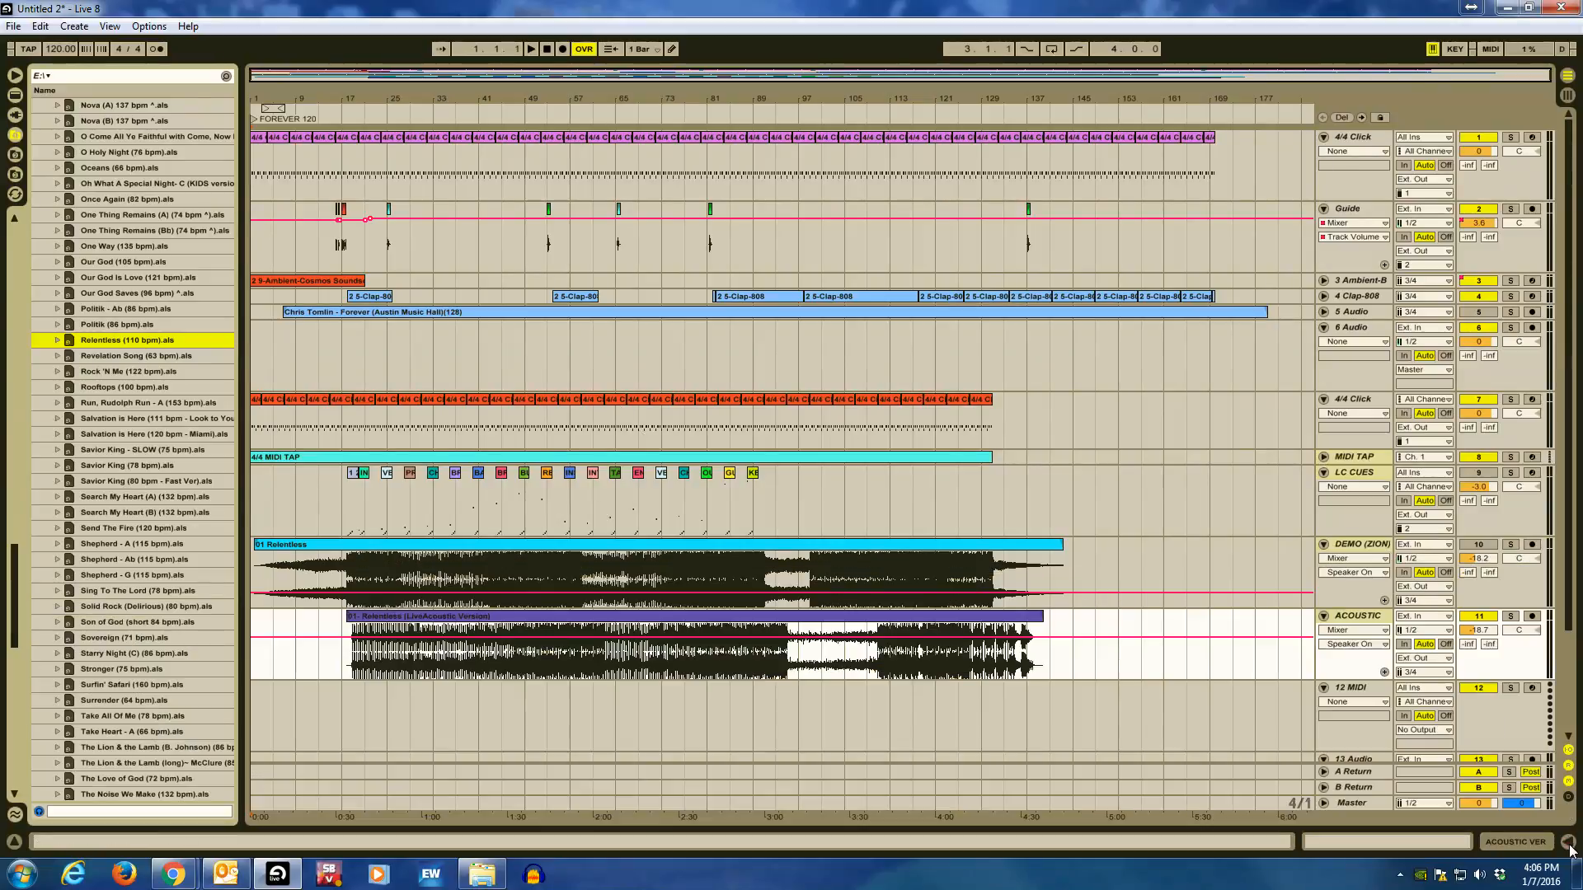
Fold the MIDI TAP and LC CUES tracks of Relentless and place the insert mark at bar 153 in the ACOUSTIC track.
scroll(1101, 689, down, 1)
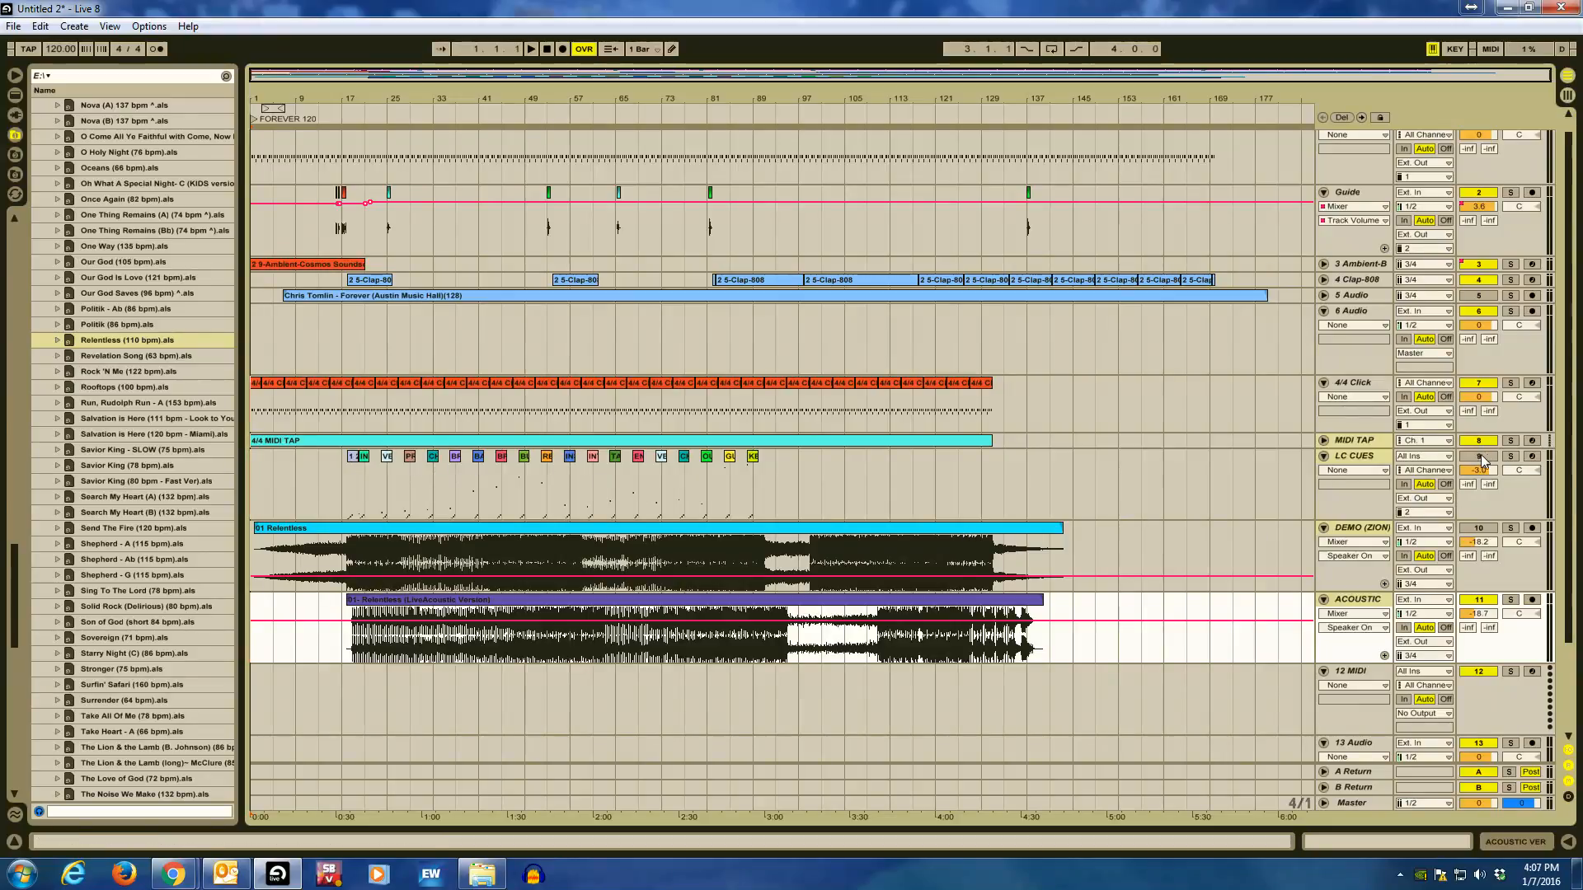
click(1324, 455)
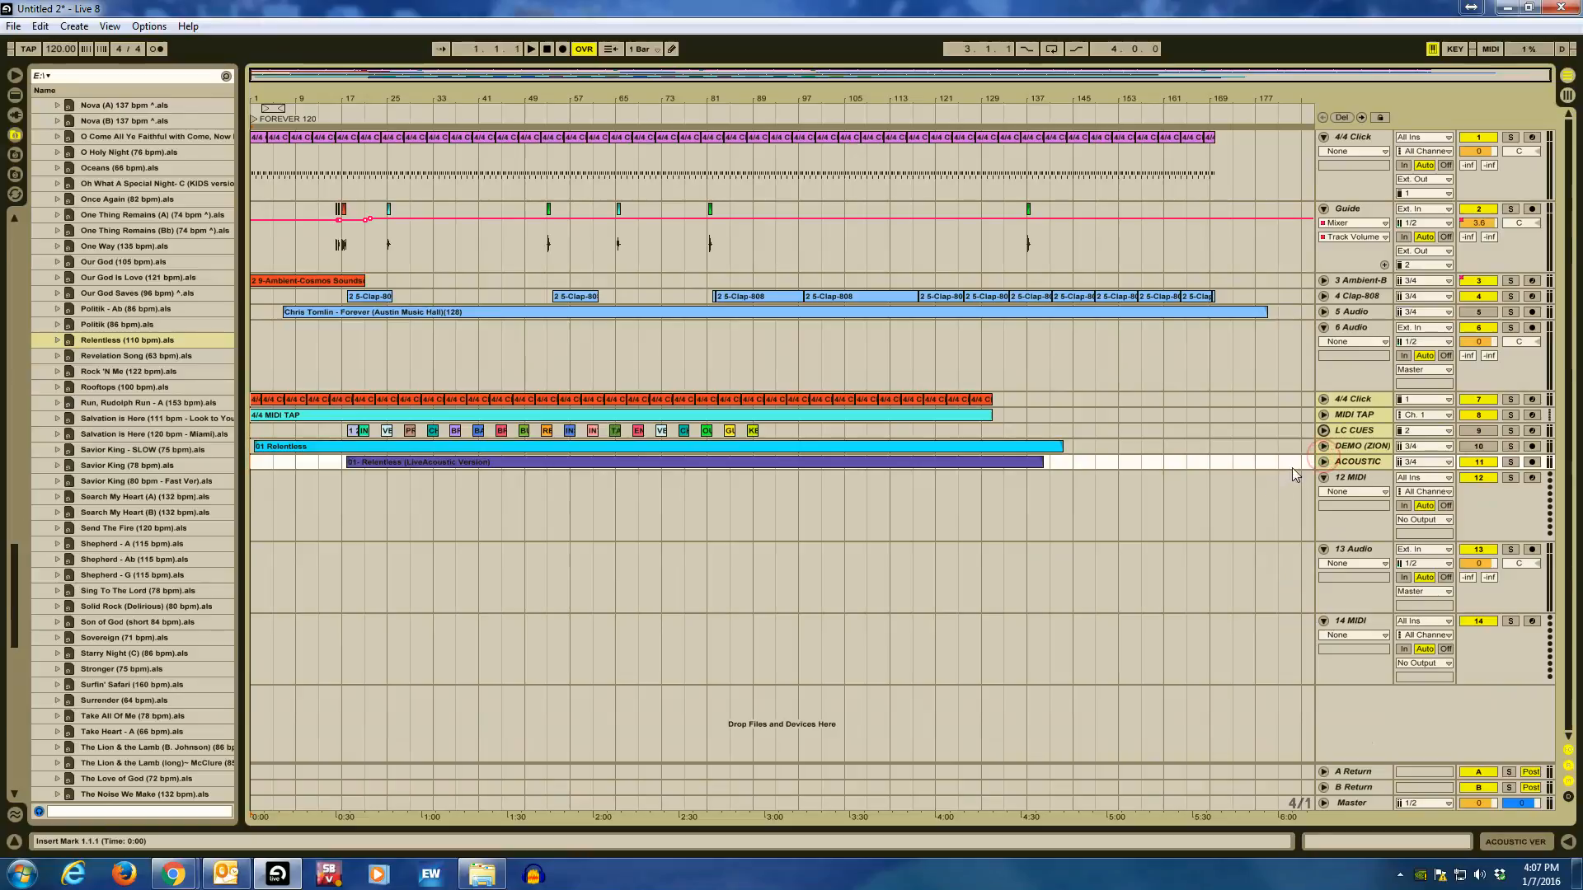
click(1322, 446)
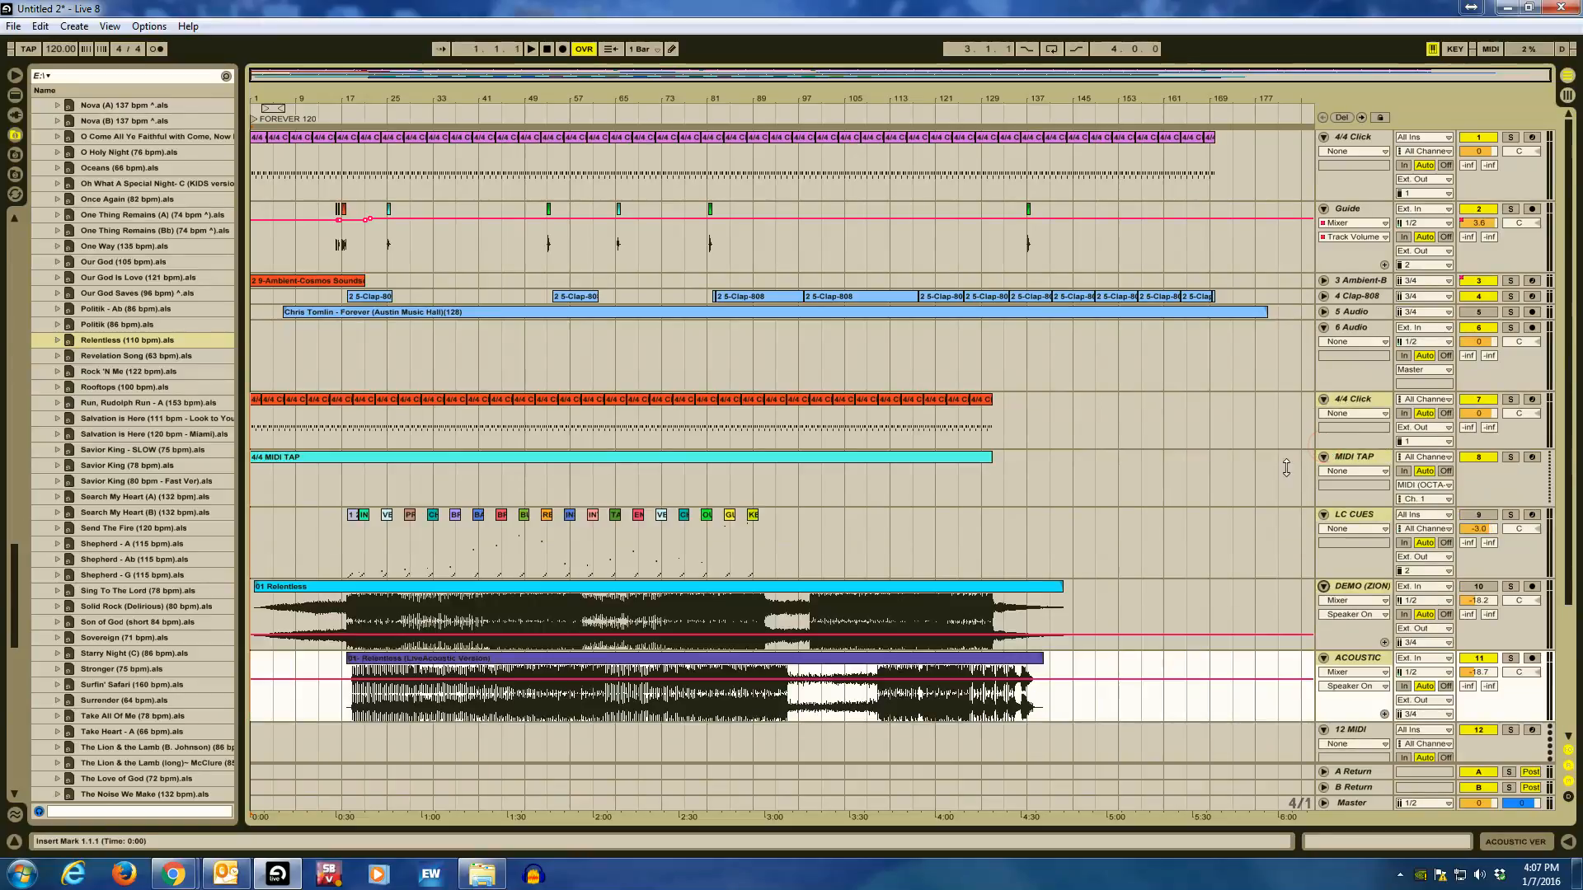
click(1232, 498)
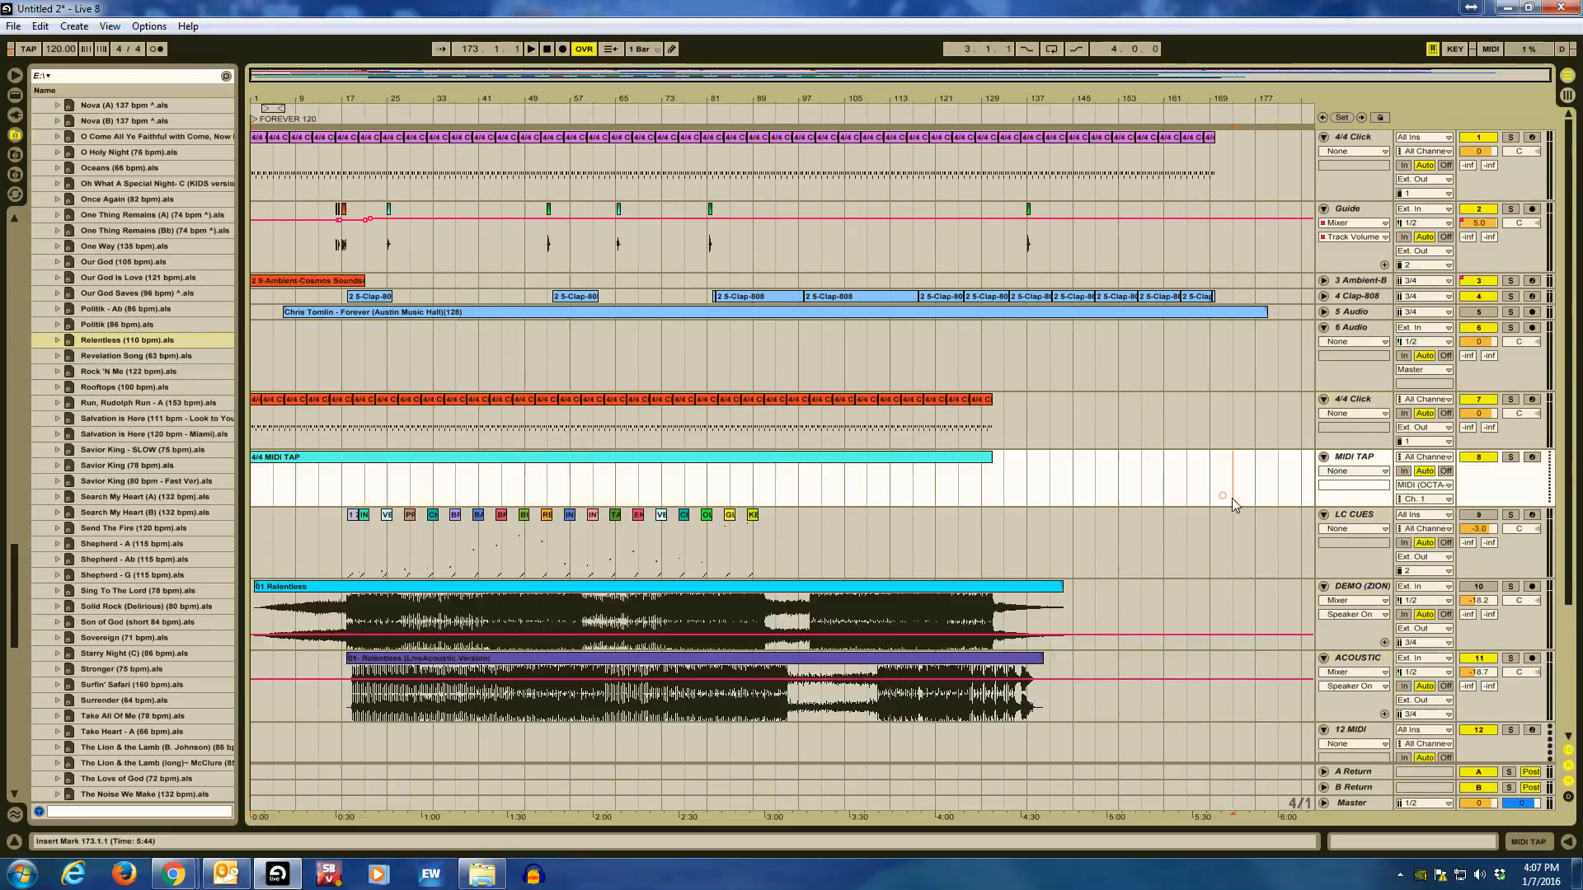
click(1323, 514)
click(1324, 457)
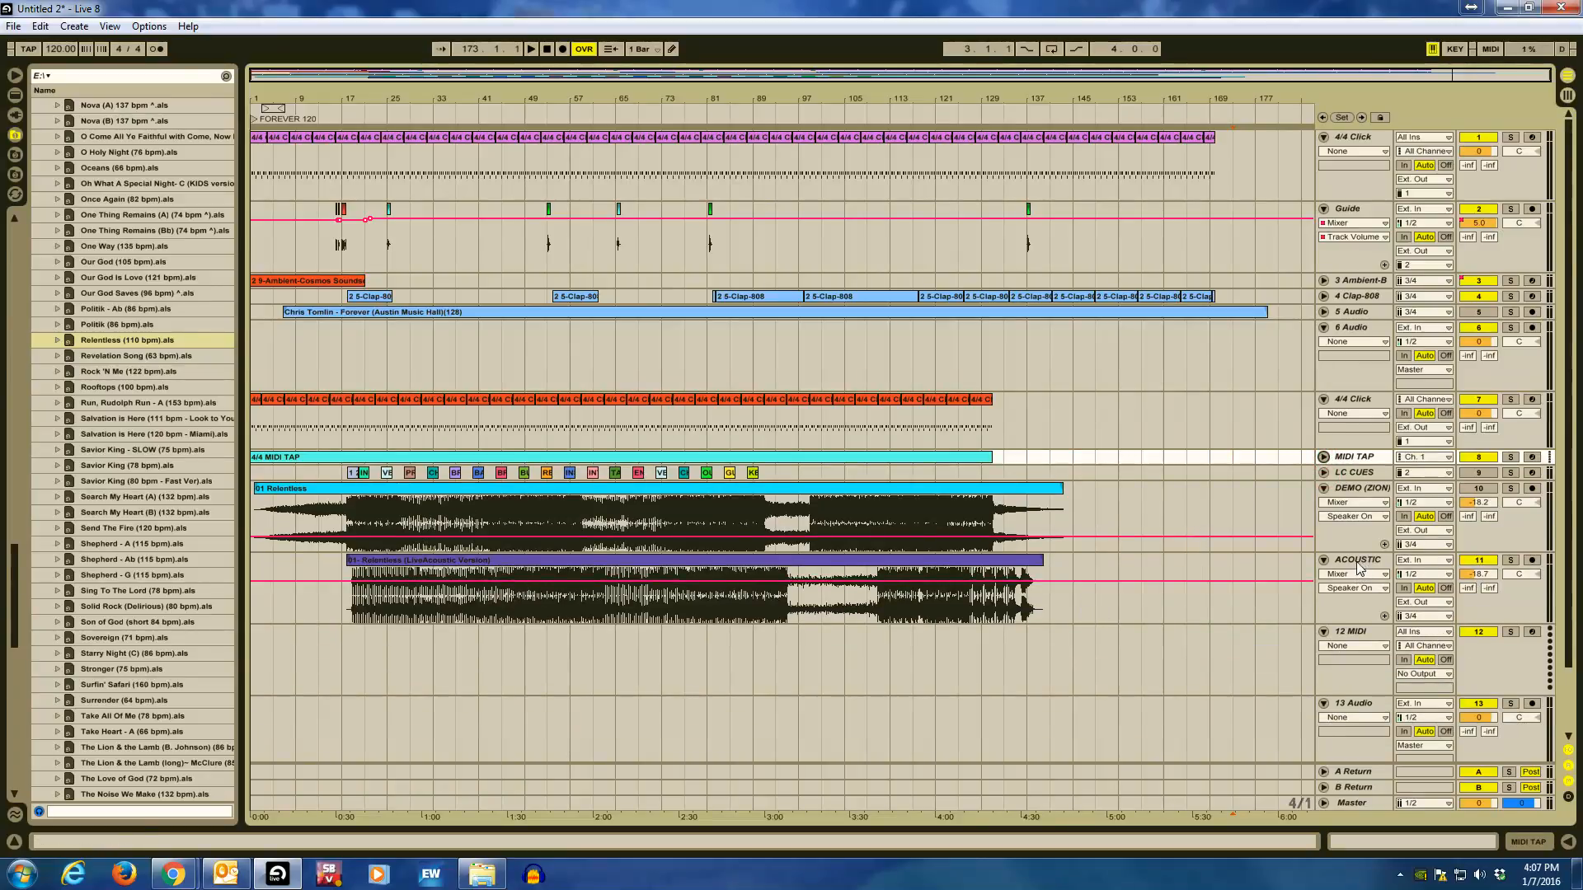
click(1119, 617)
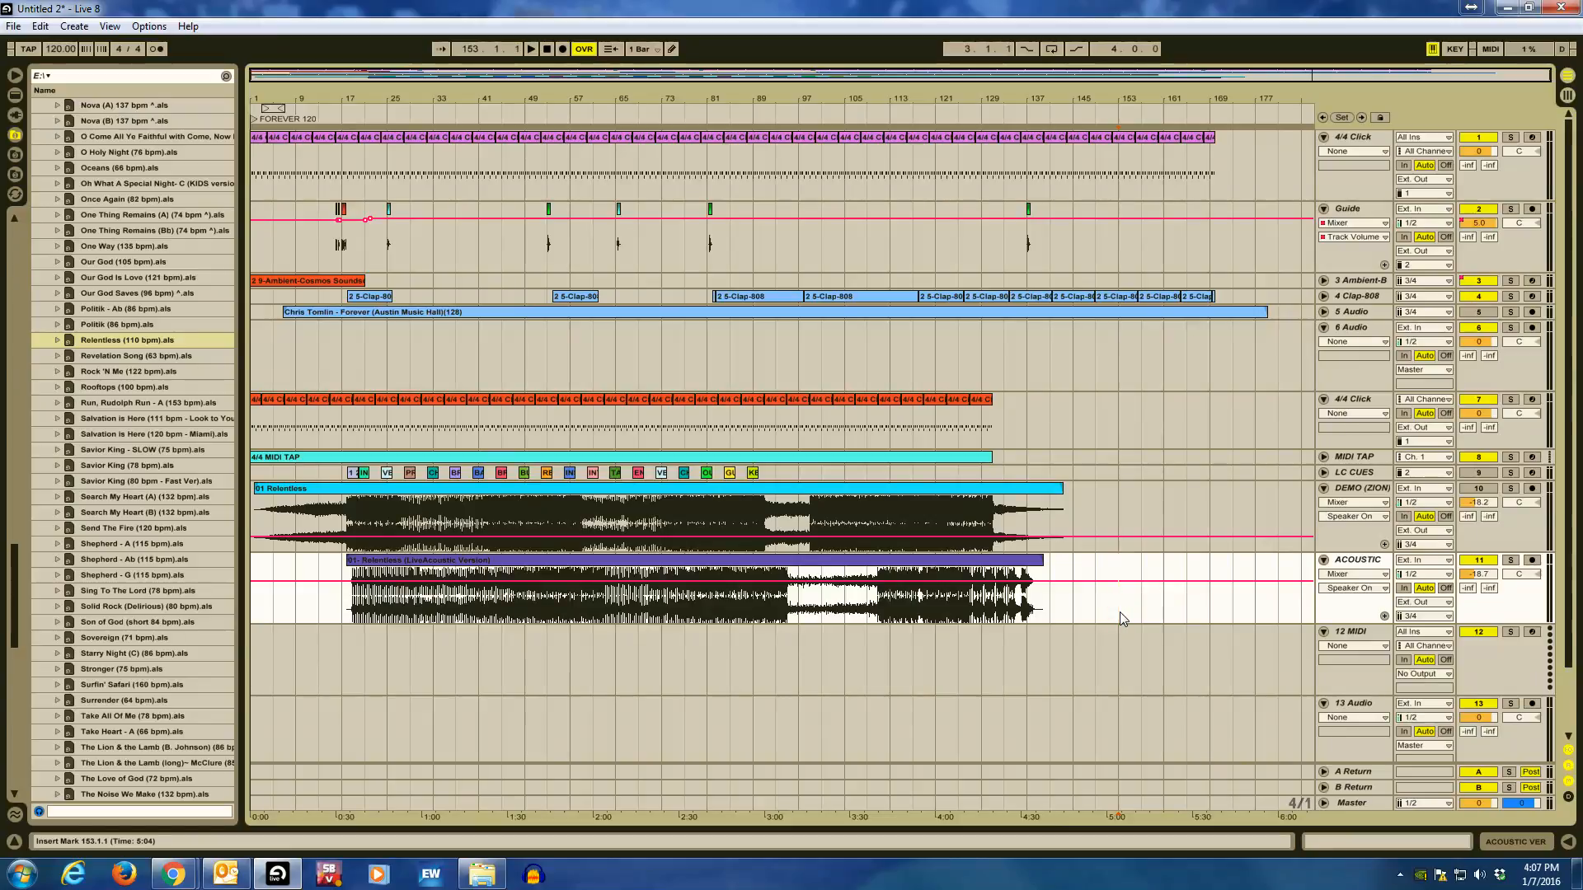
Move all the Relentless clips so they start at bar 217 and add a locator named RELENTLESS 110 there.
mouse_move(1119, 612)
mouse_down()
mouse_move(1115, 455)
mouse_move(1093, 409)
mouse_move(196, 410)
mouse_up()
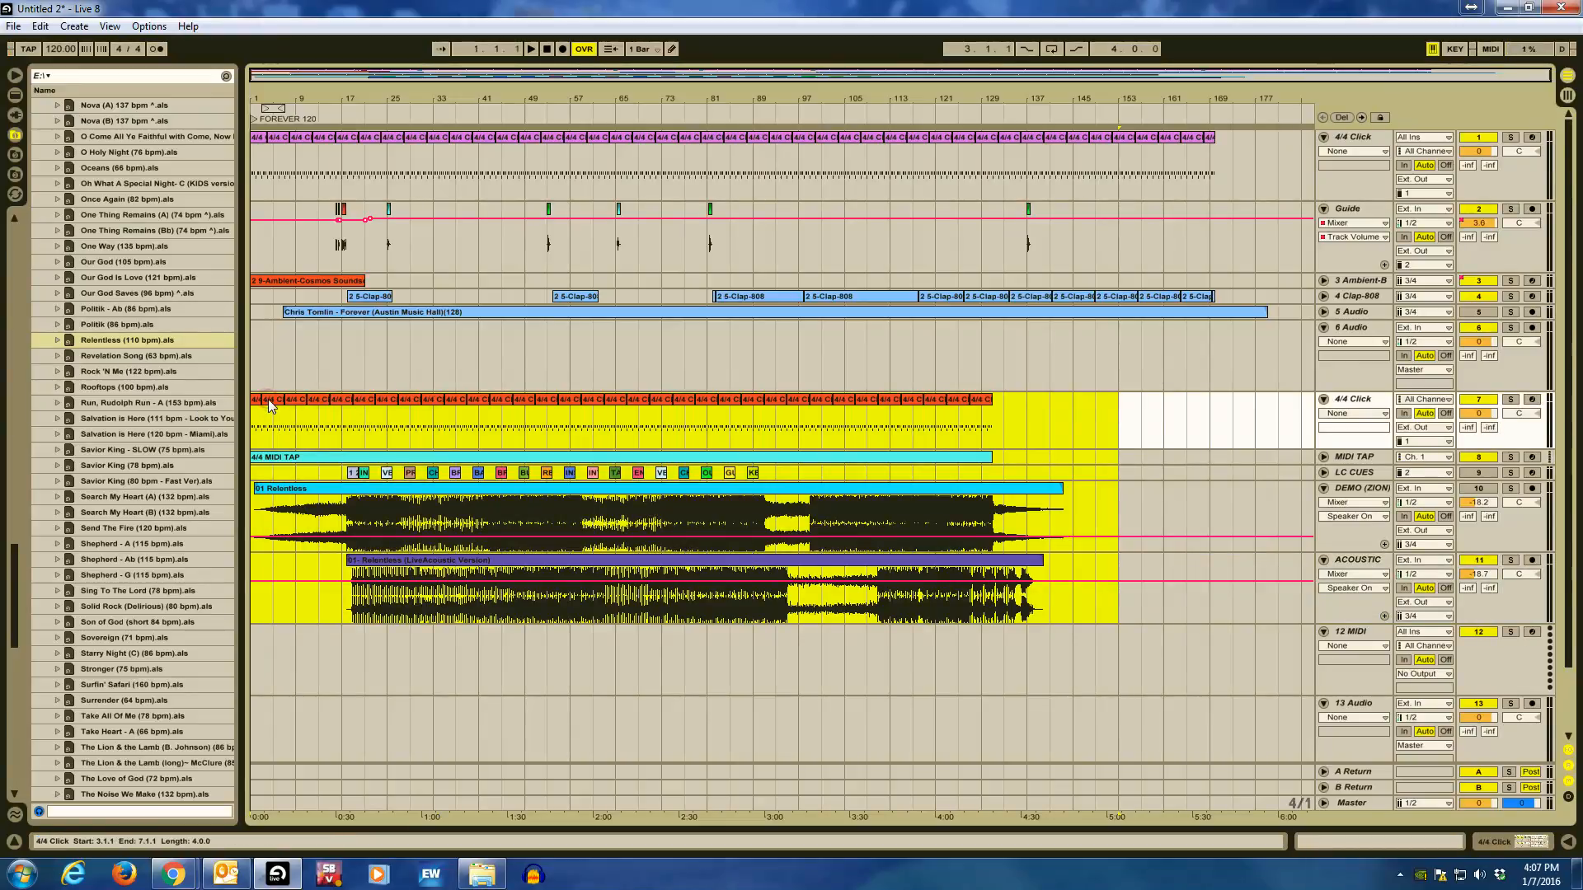
drag(269, 399, 1182, 424)
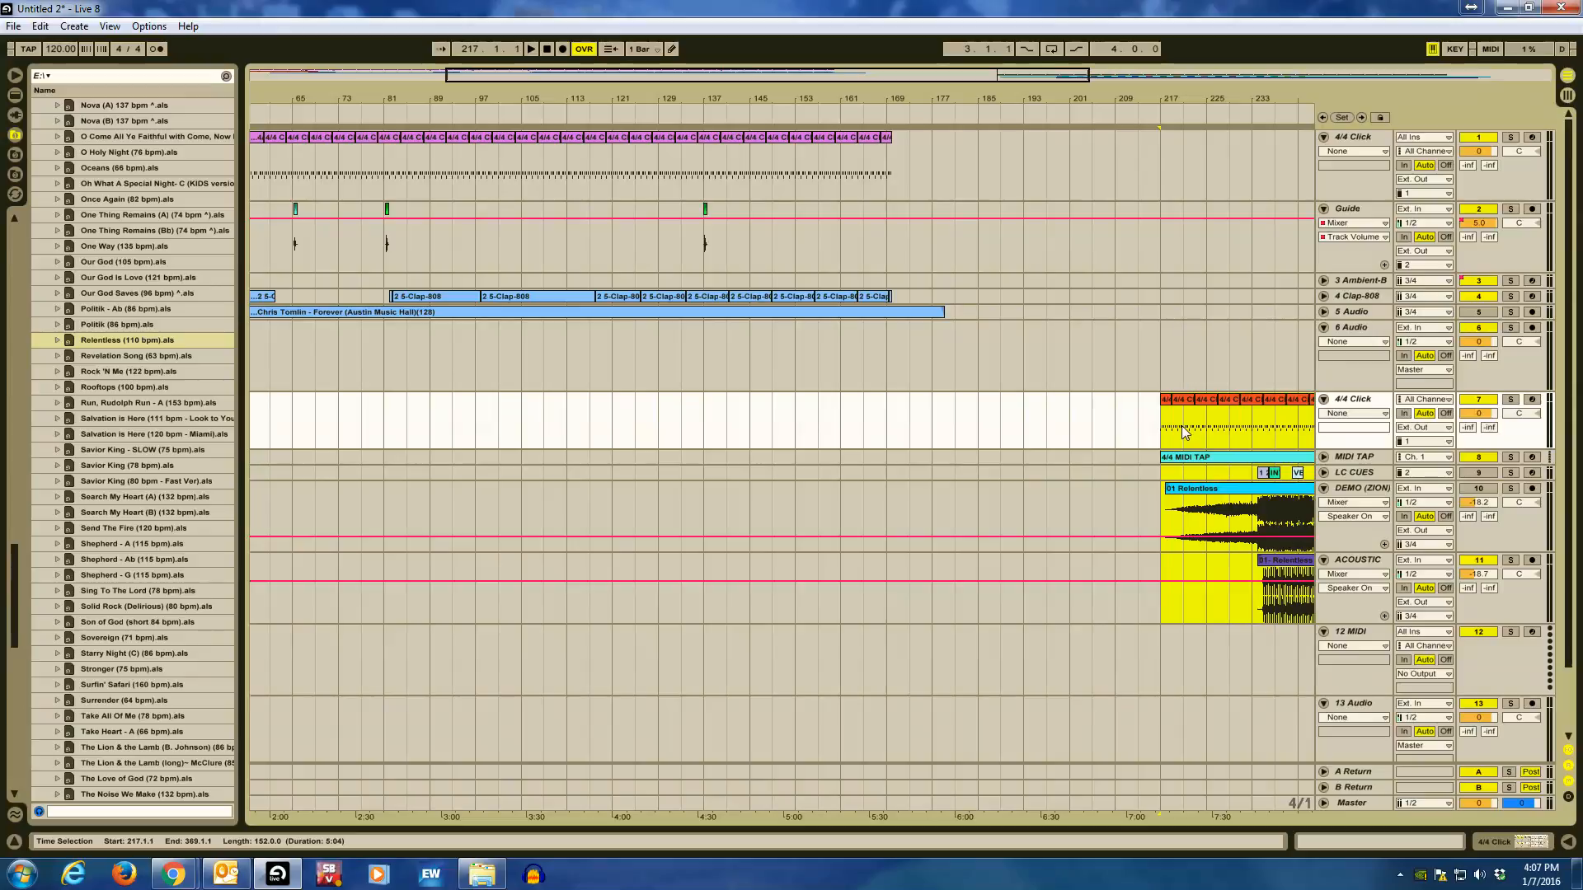
right_click(1160, 111)
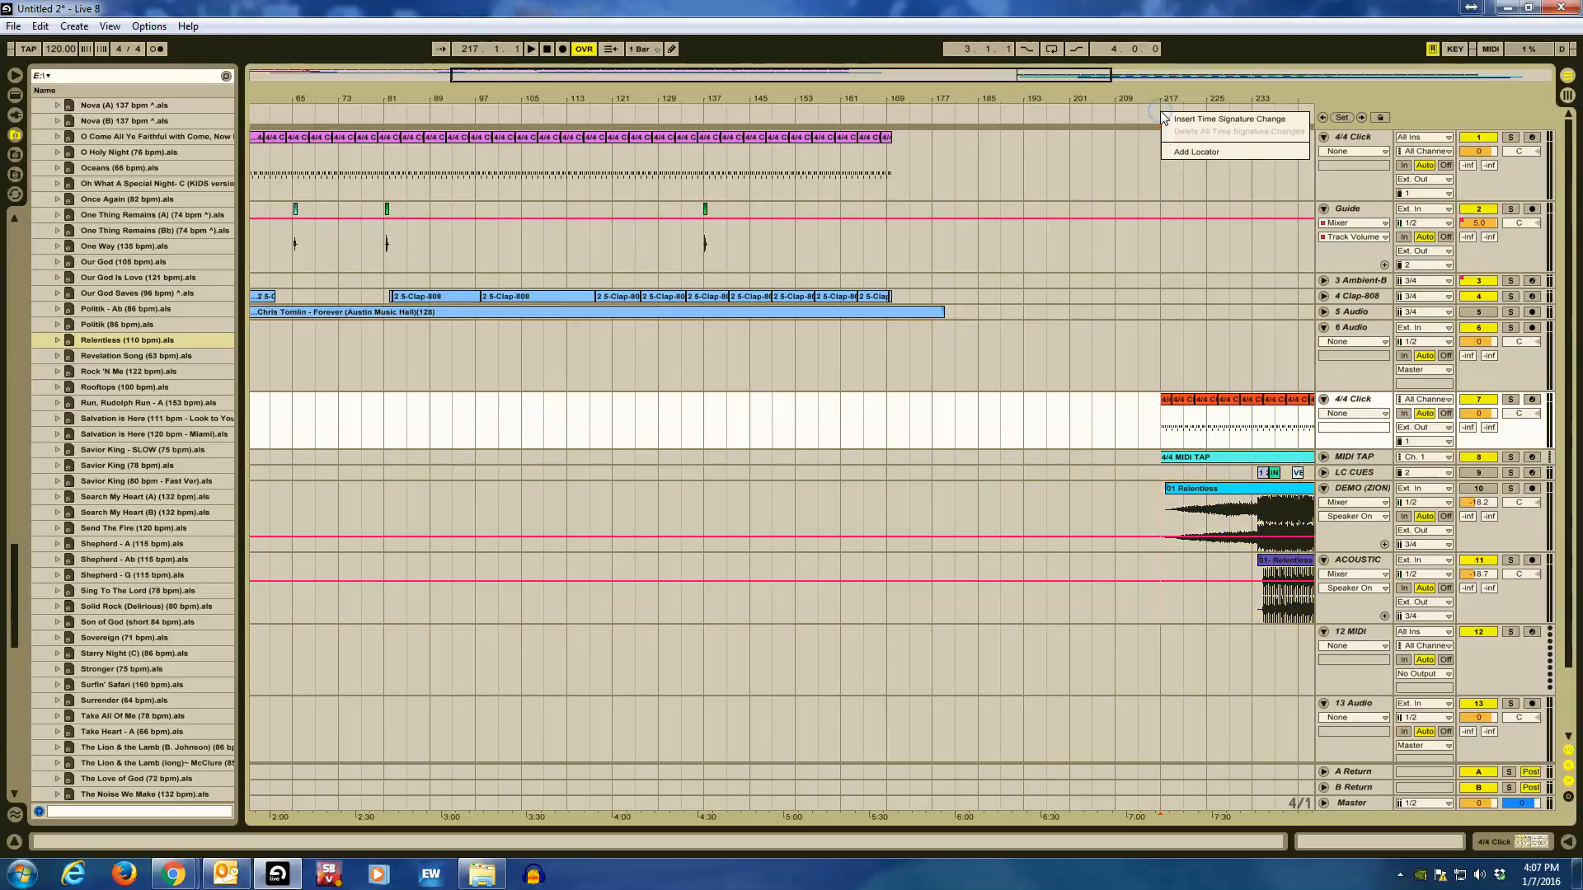
click(1178, 151)
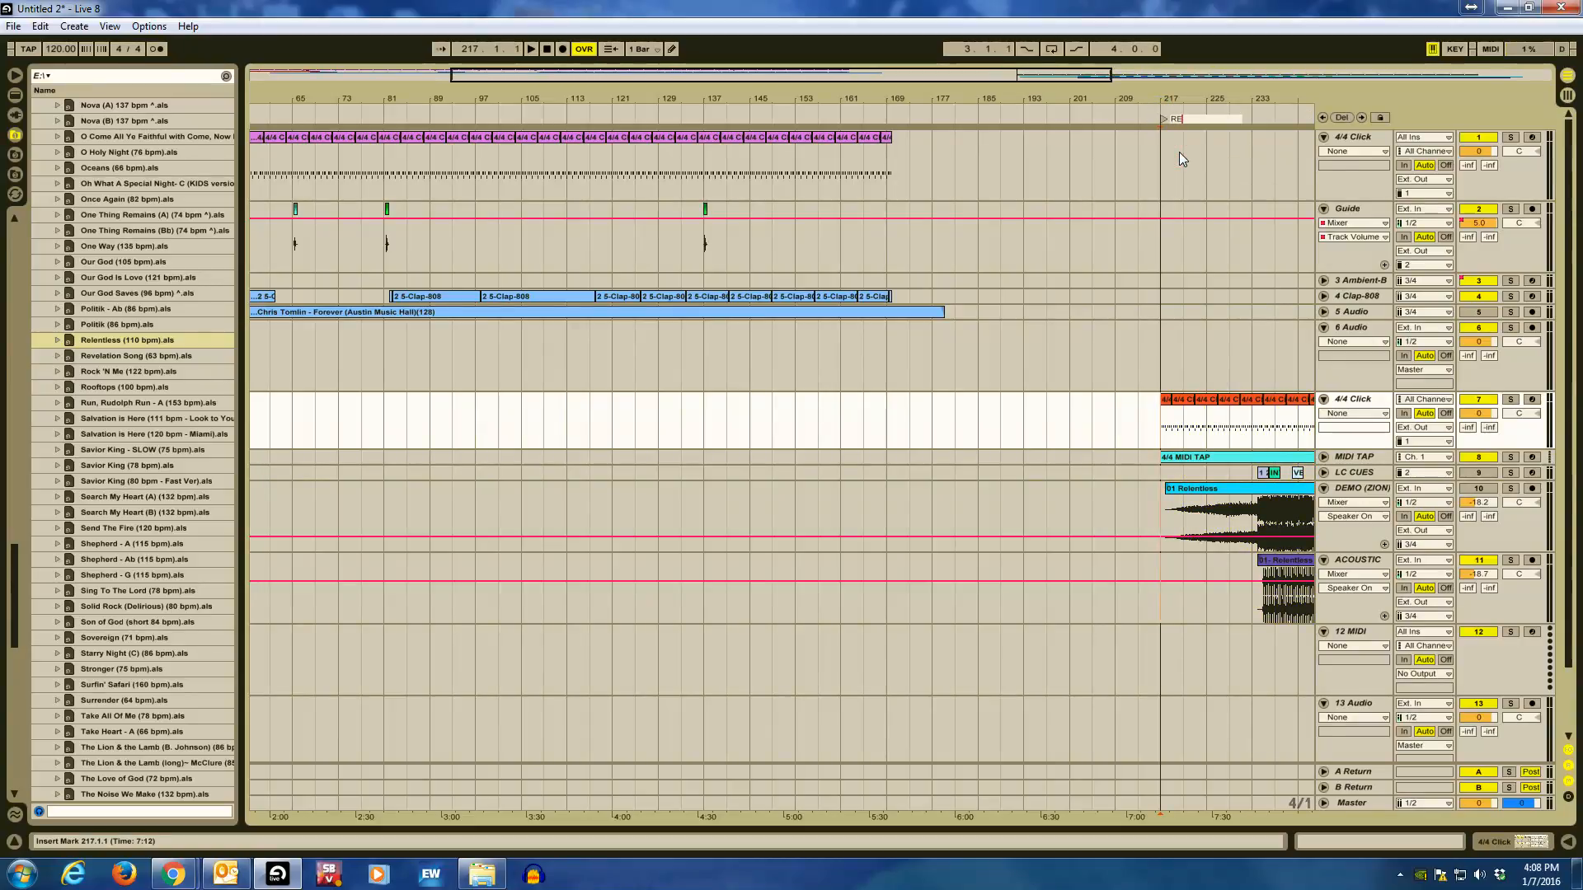
text(RELENTLESS 110)
key(Return)
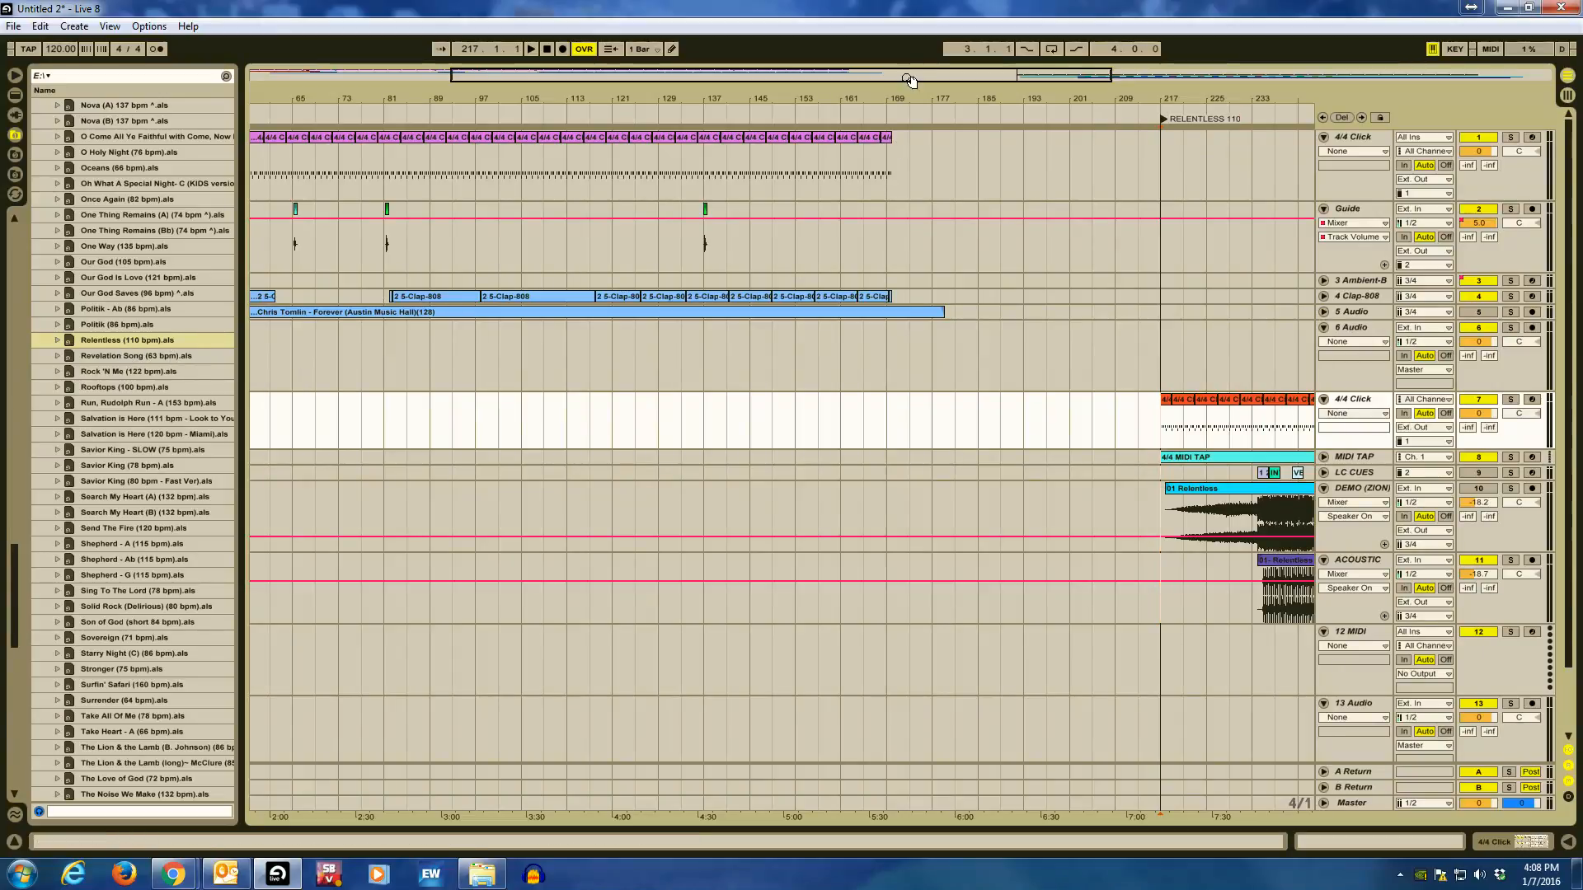
Add Day After Day (71 bpm).als below the Relentless tracks and delete its 4/4 Click track, keeping the slow-eighths click.
drag(909, 81, 908, 77)
scroll(759, 452, down, 2)
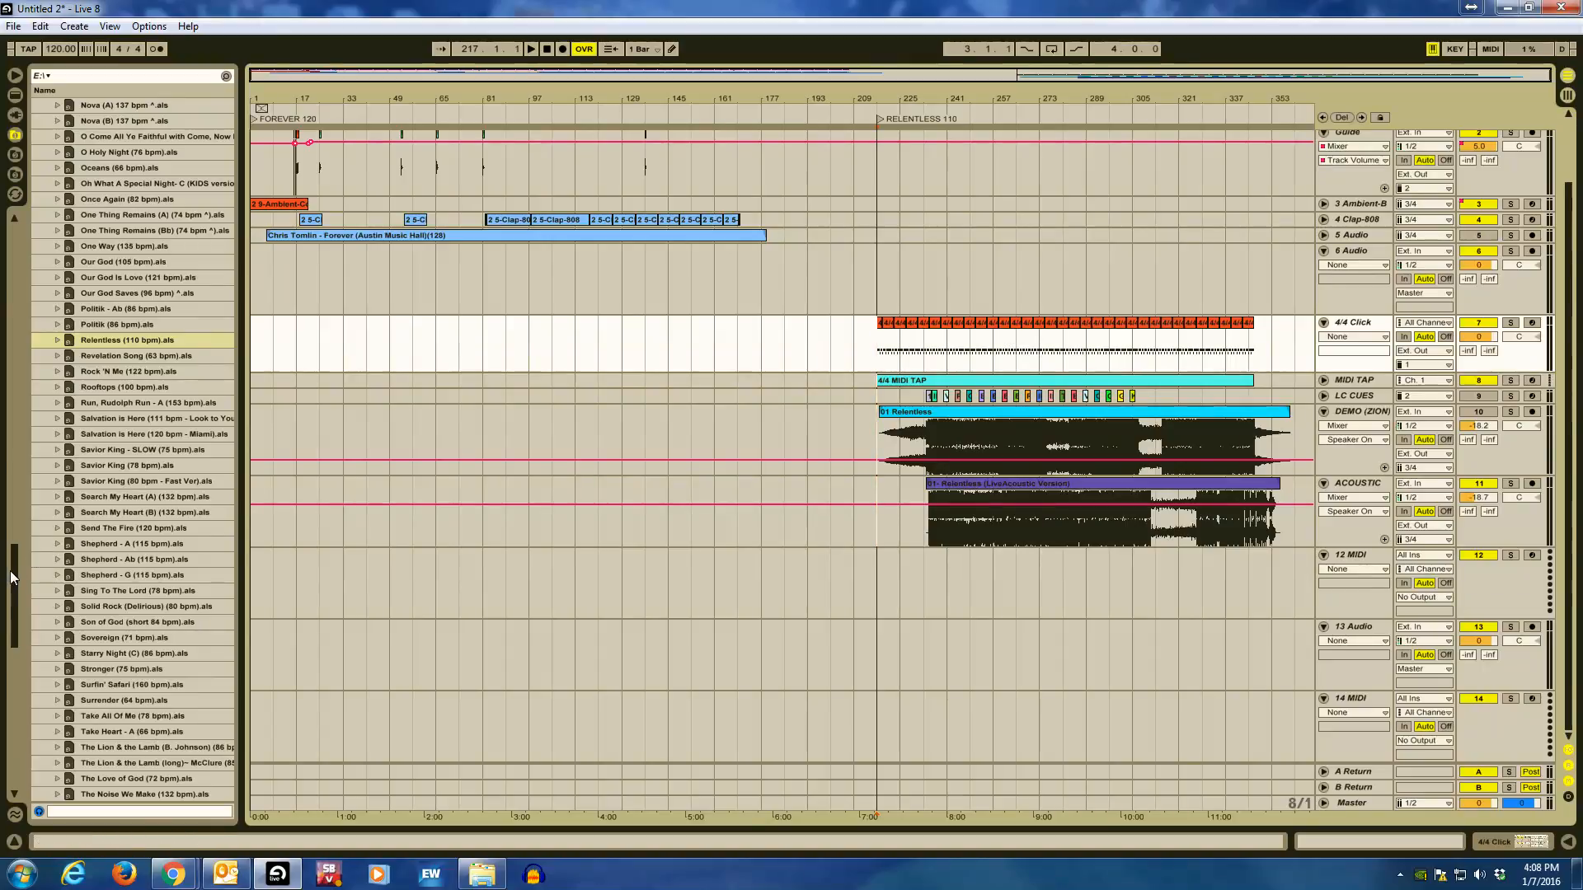
drag(10, 569, 7, 344)
click(106, 346)
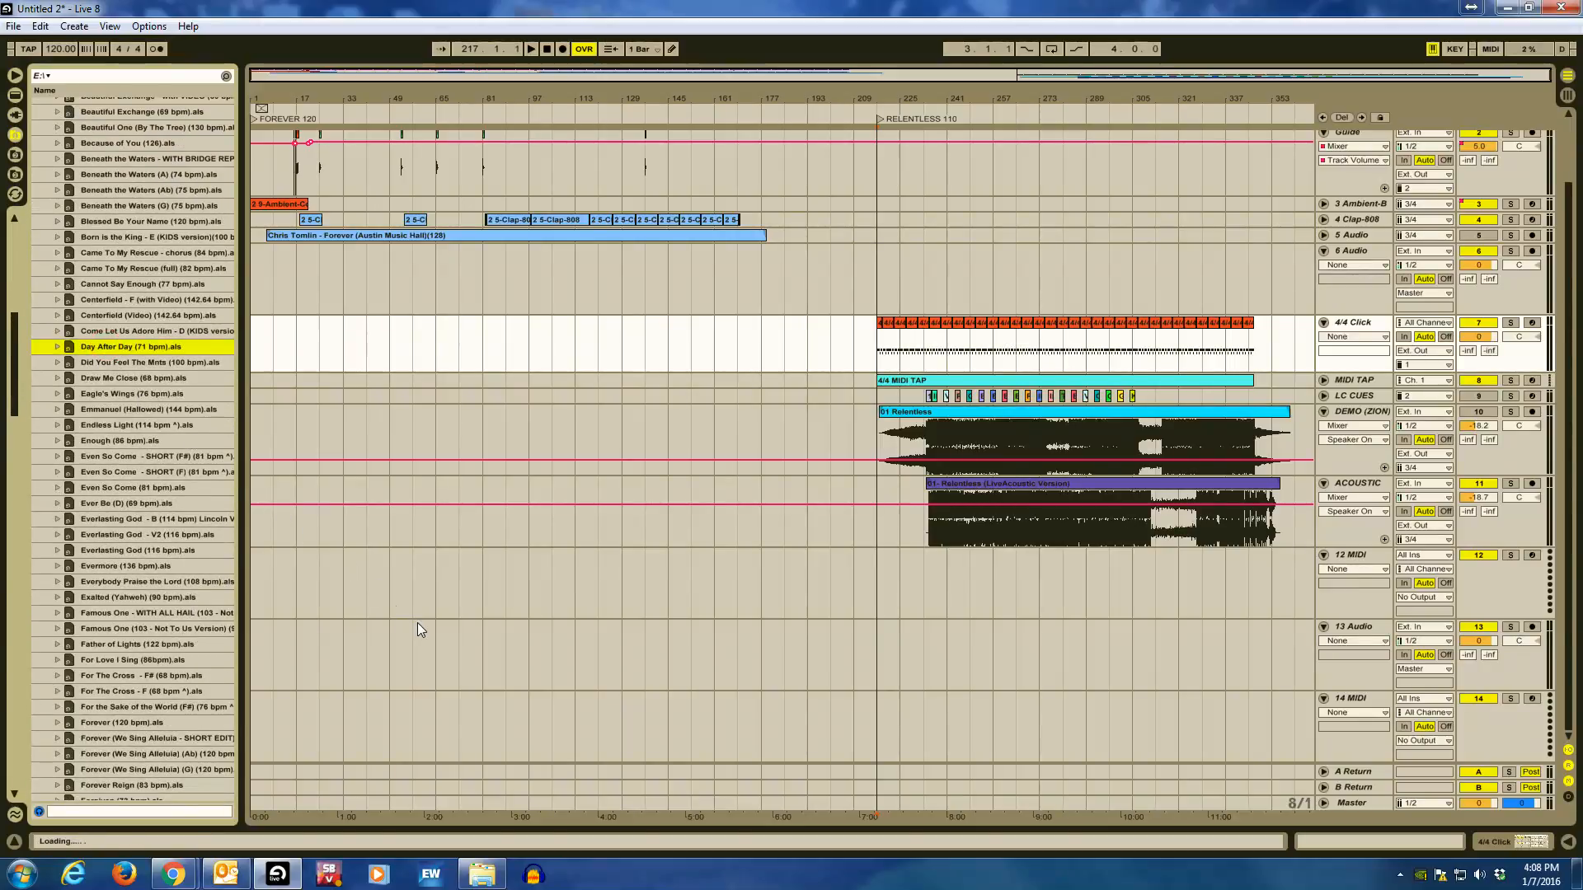
drag(418, 624, 461, 591)
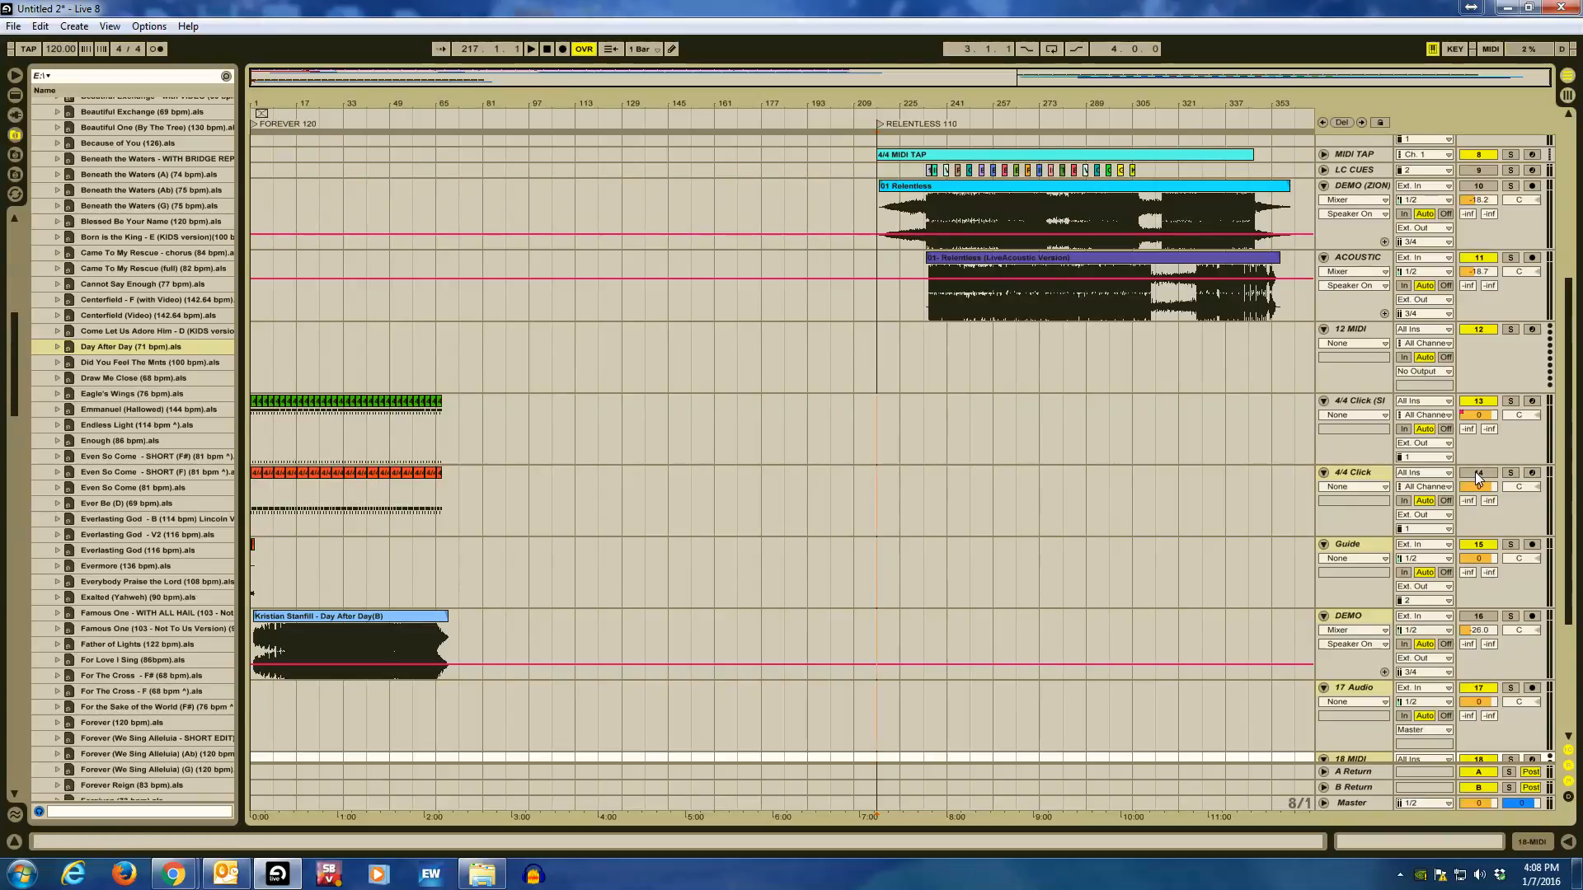
click(1356, 470)
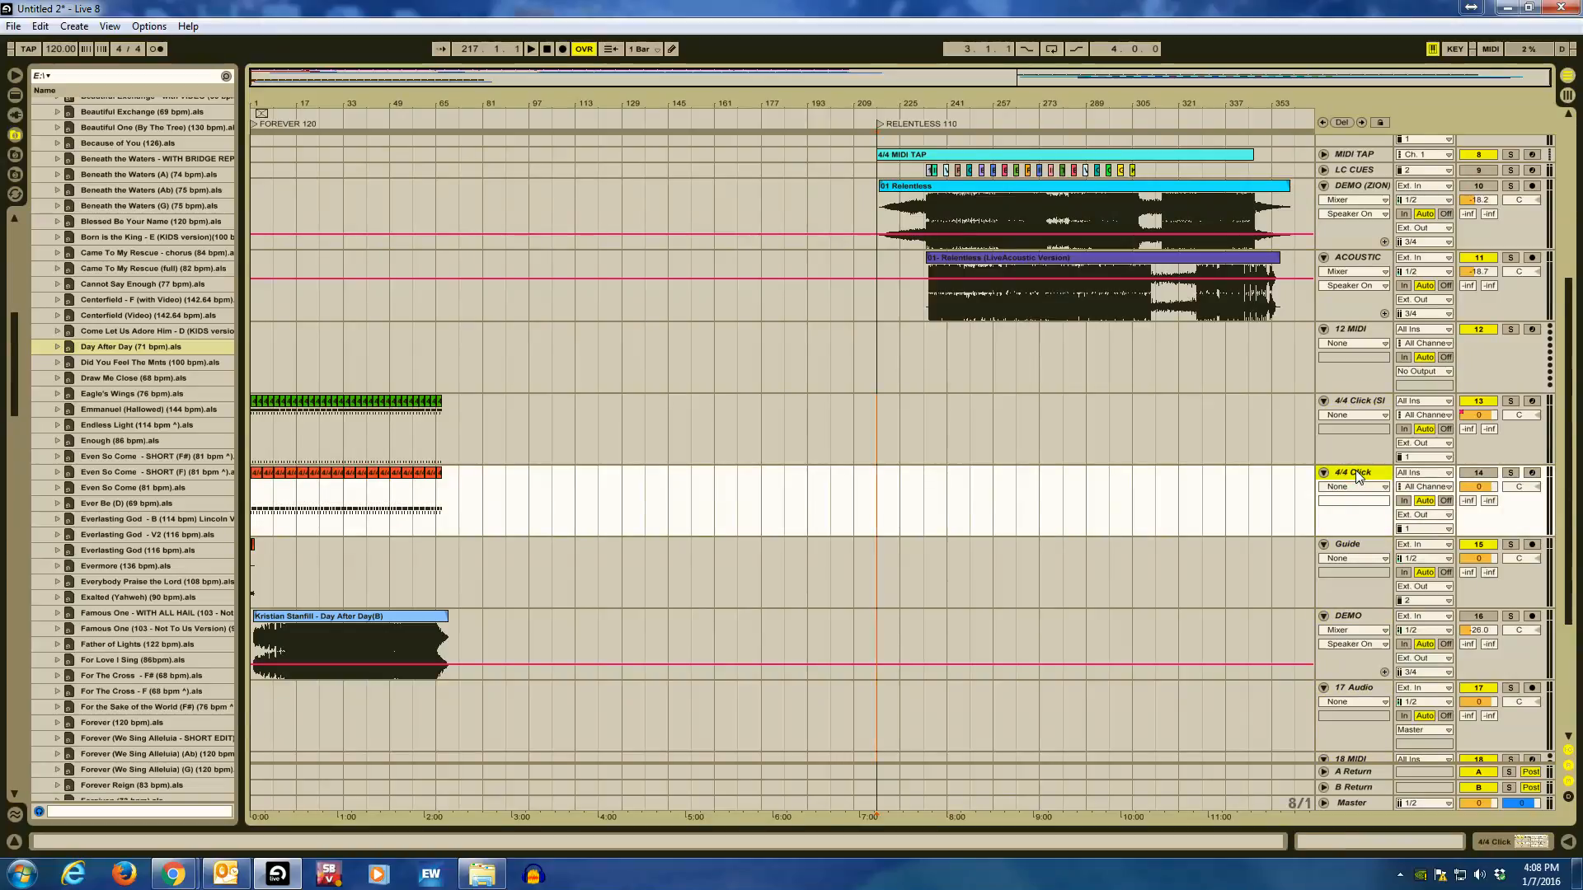
key(Delete)
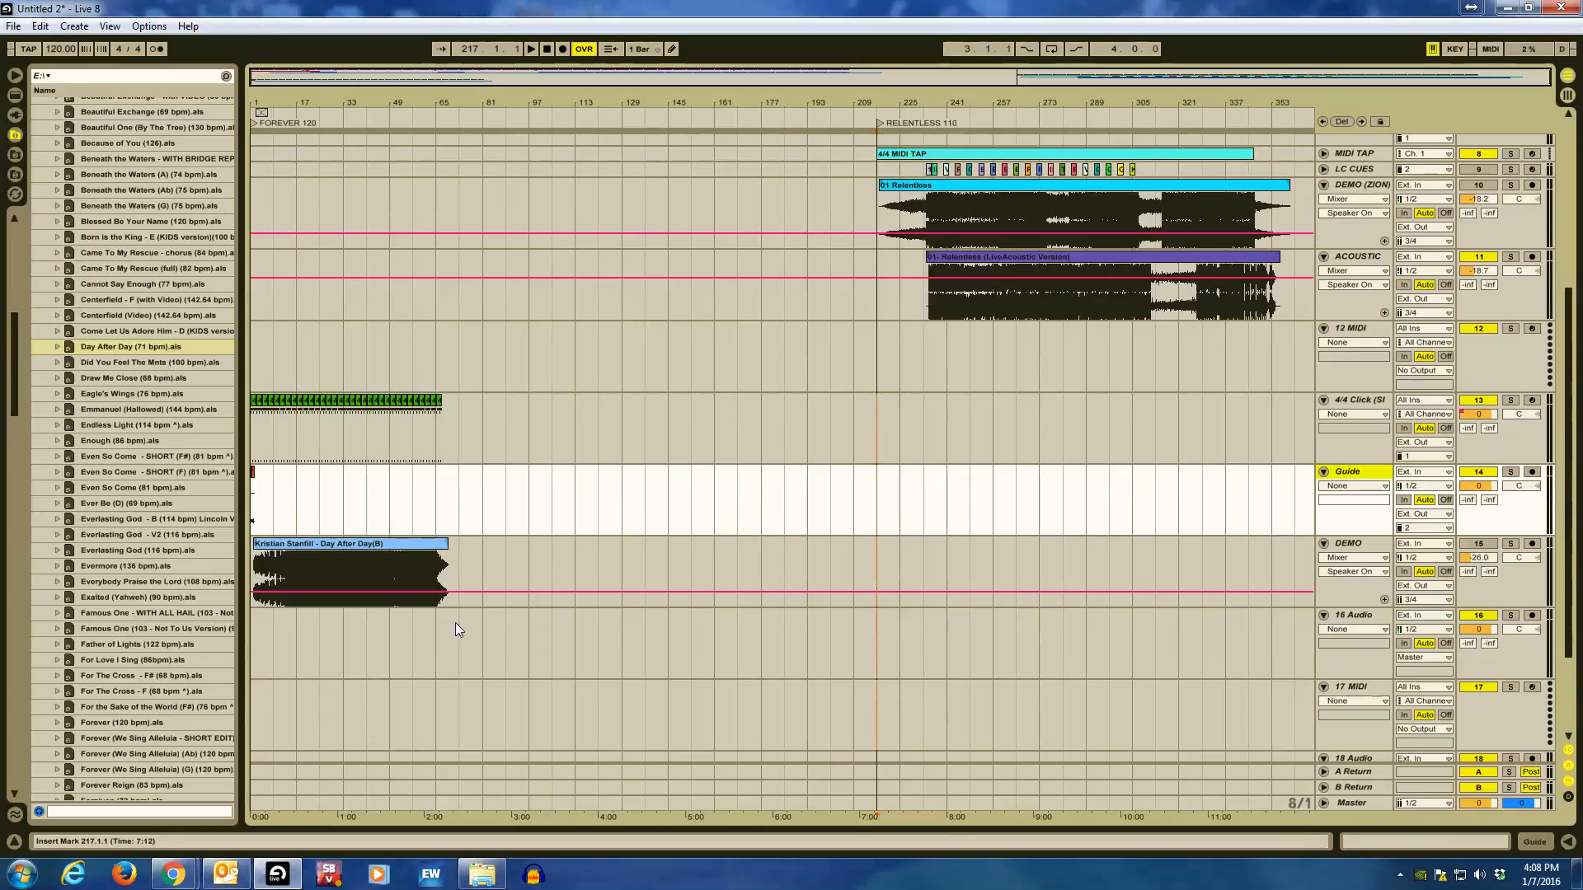
Move the Day After Day clips so they start at bar 417 and add a locator named DAY AFTER DAY 71 there.
drag(485, 621, 1197, 445)
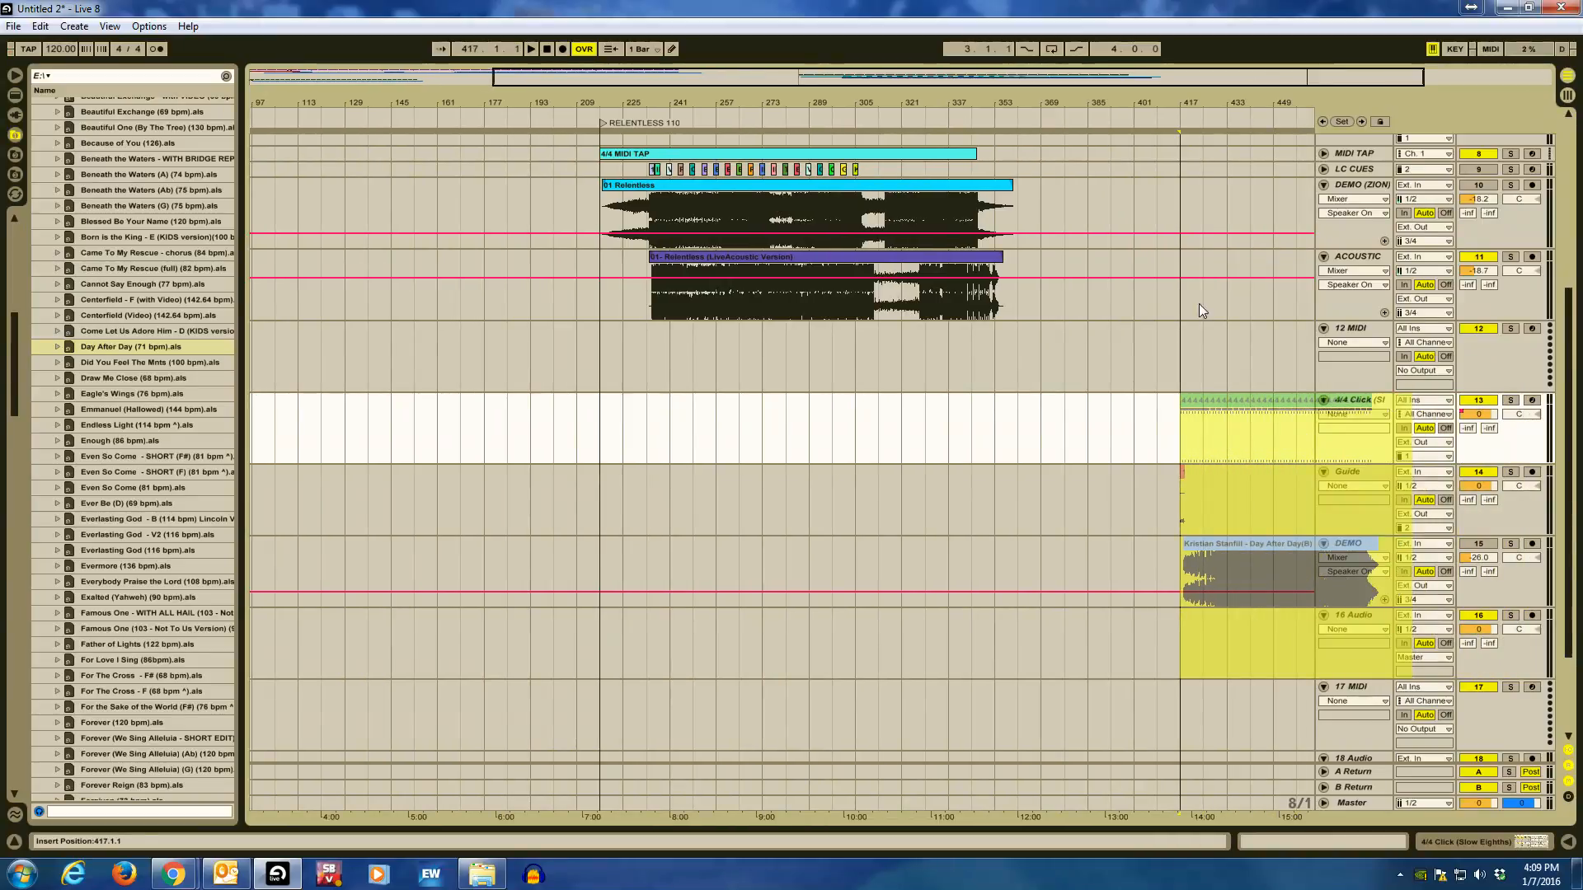
drag(1199, 303, 1196, 288)
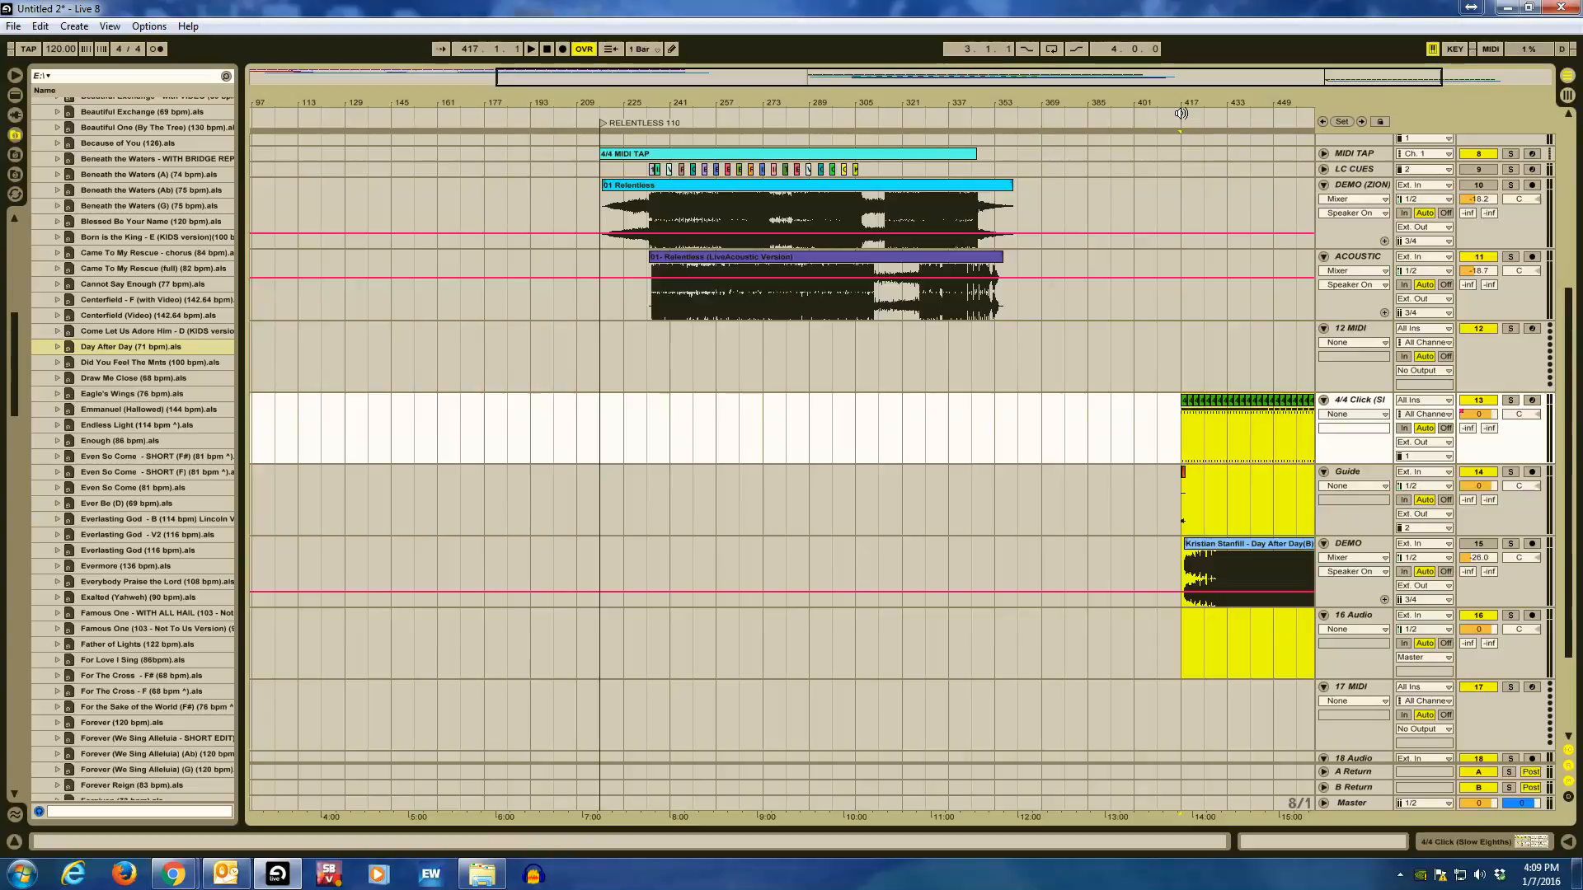
right_click(1181, 114)
click(1190, 157)
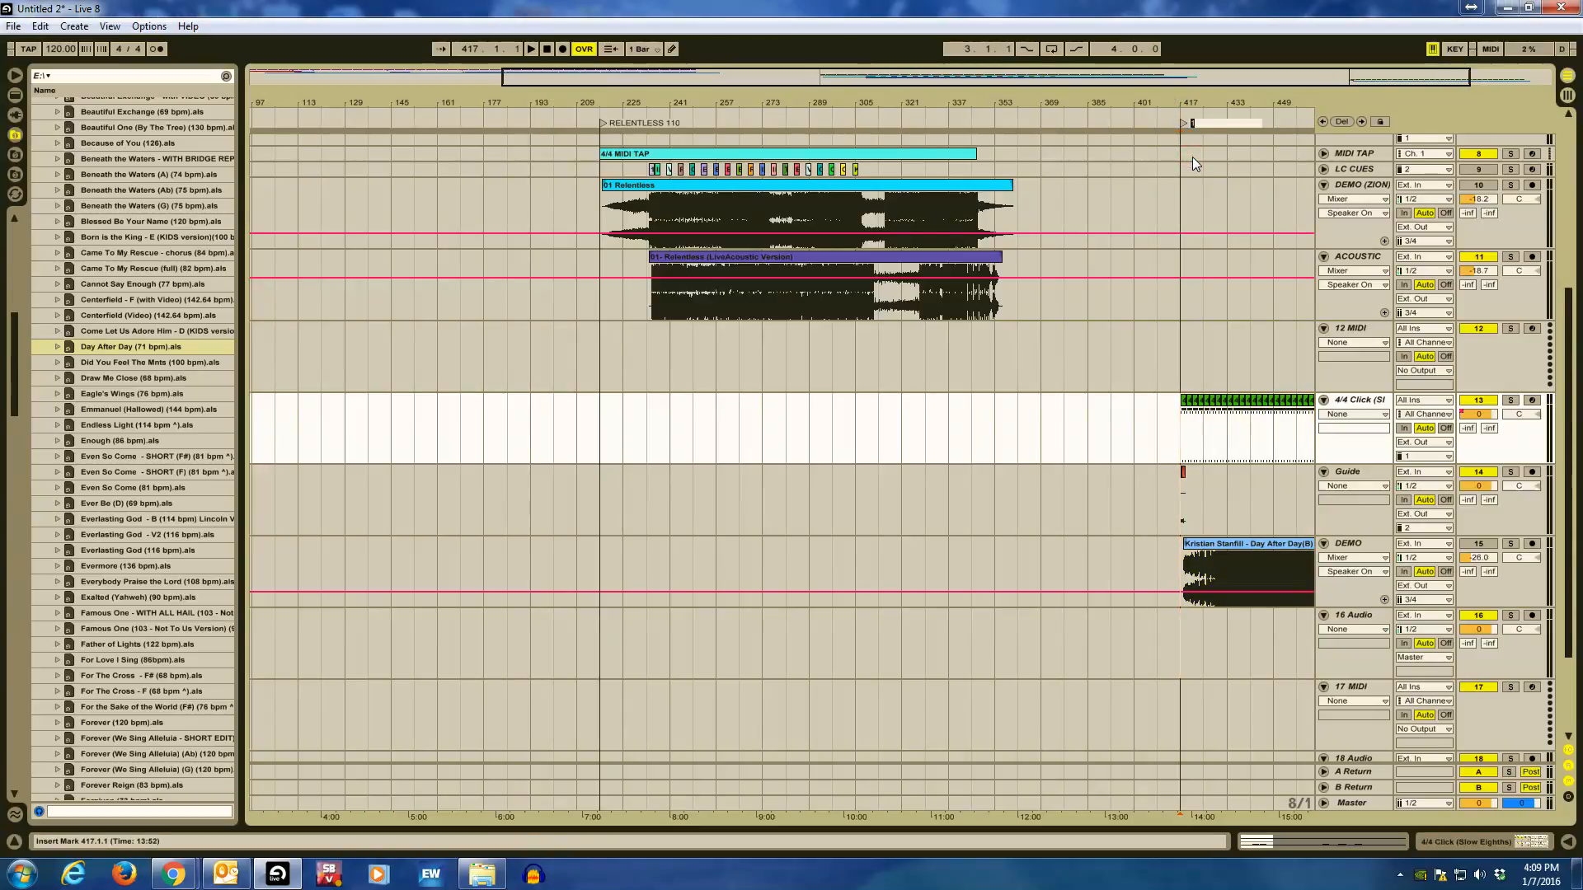
text(DAY AFTER DAY 71)
key(Return)
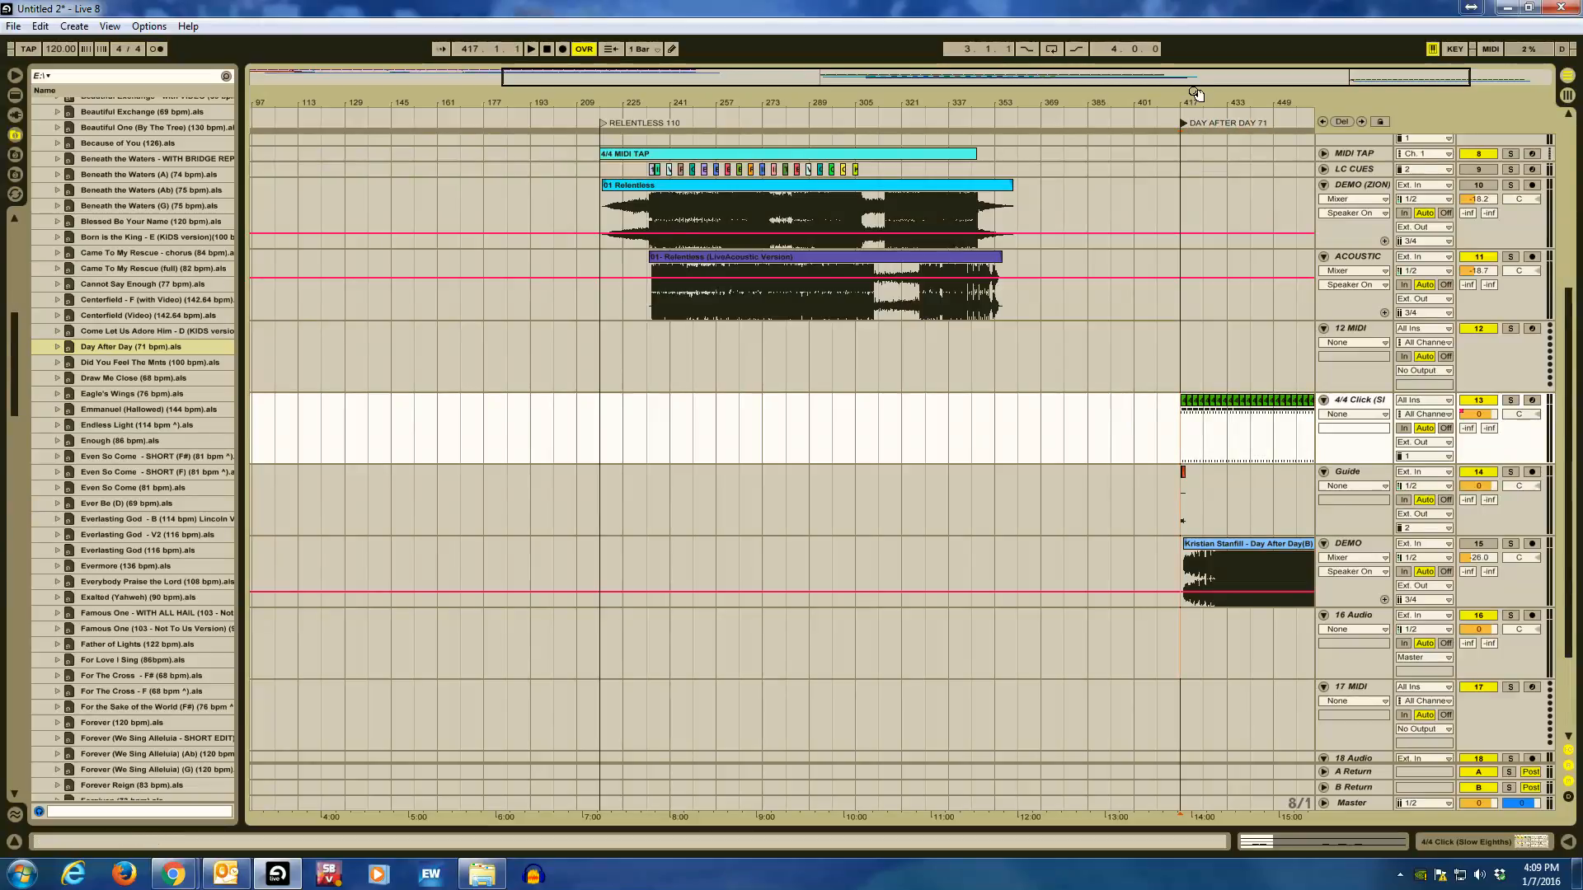
Add God You Reign (90 bpm).als from the Songs folder below the Day After Day tracks.
drag(1196, 93, 1198, 75)
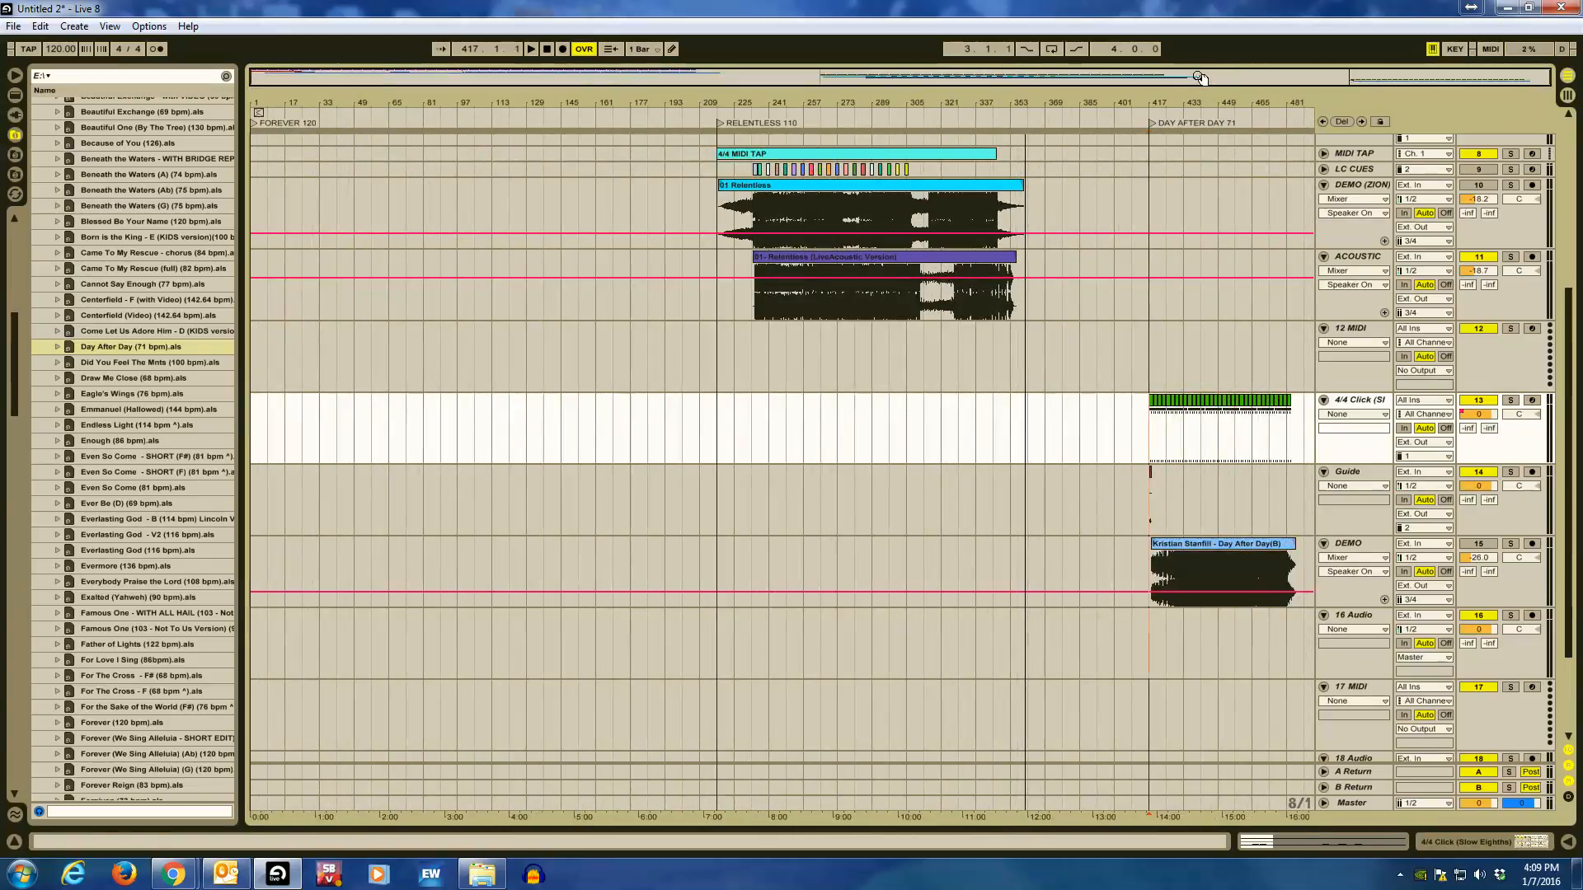
scroll(506, 613, down, 2)
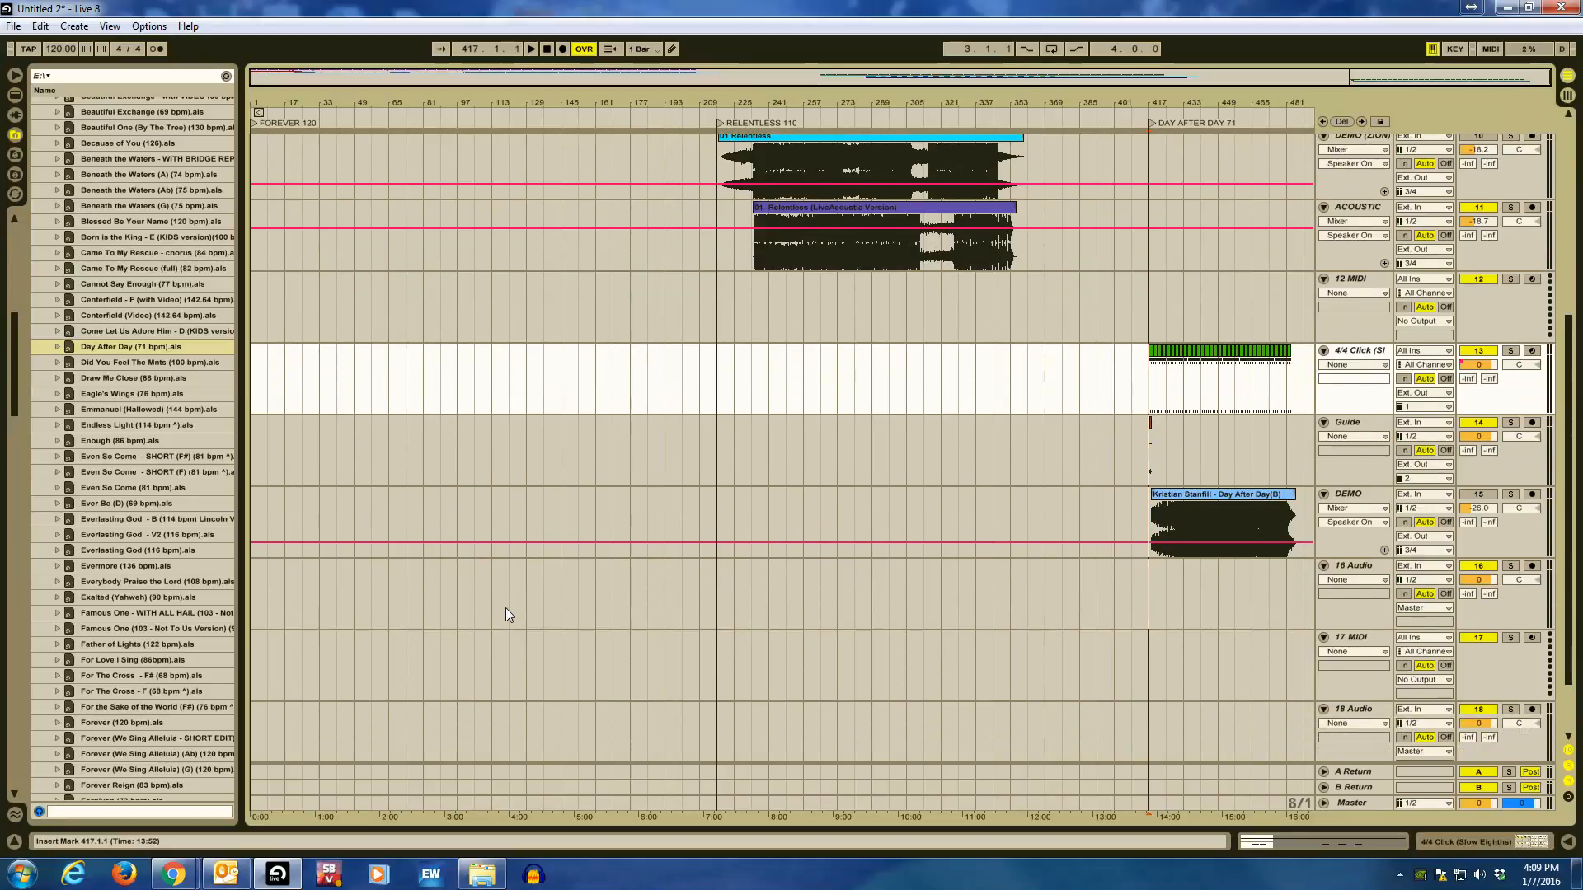
scroll(506, 615, down, 1)
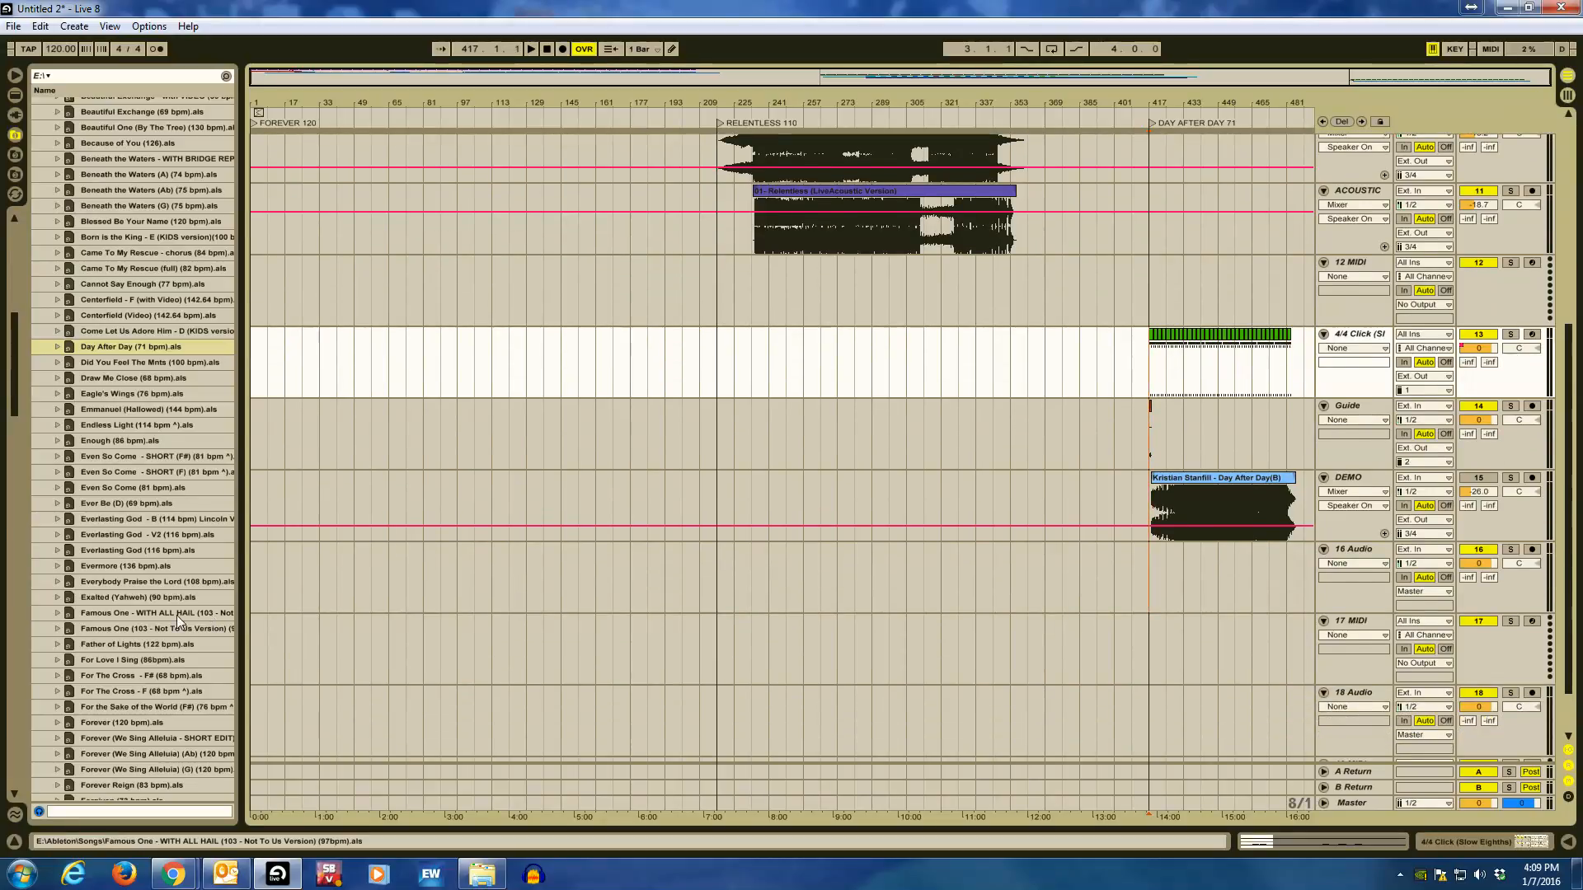
drag(15, 394, 10, 441)
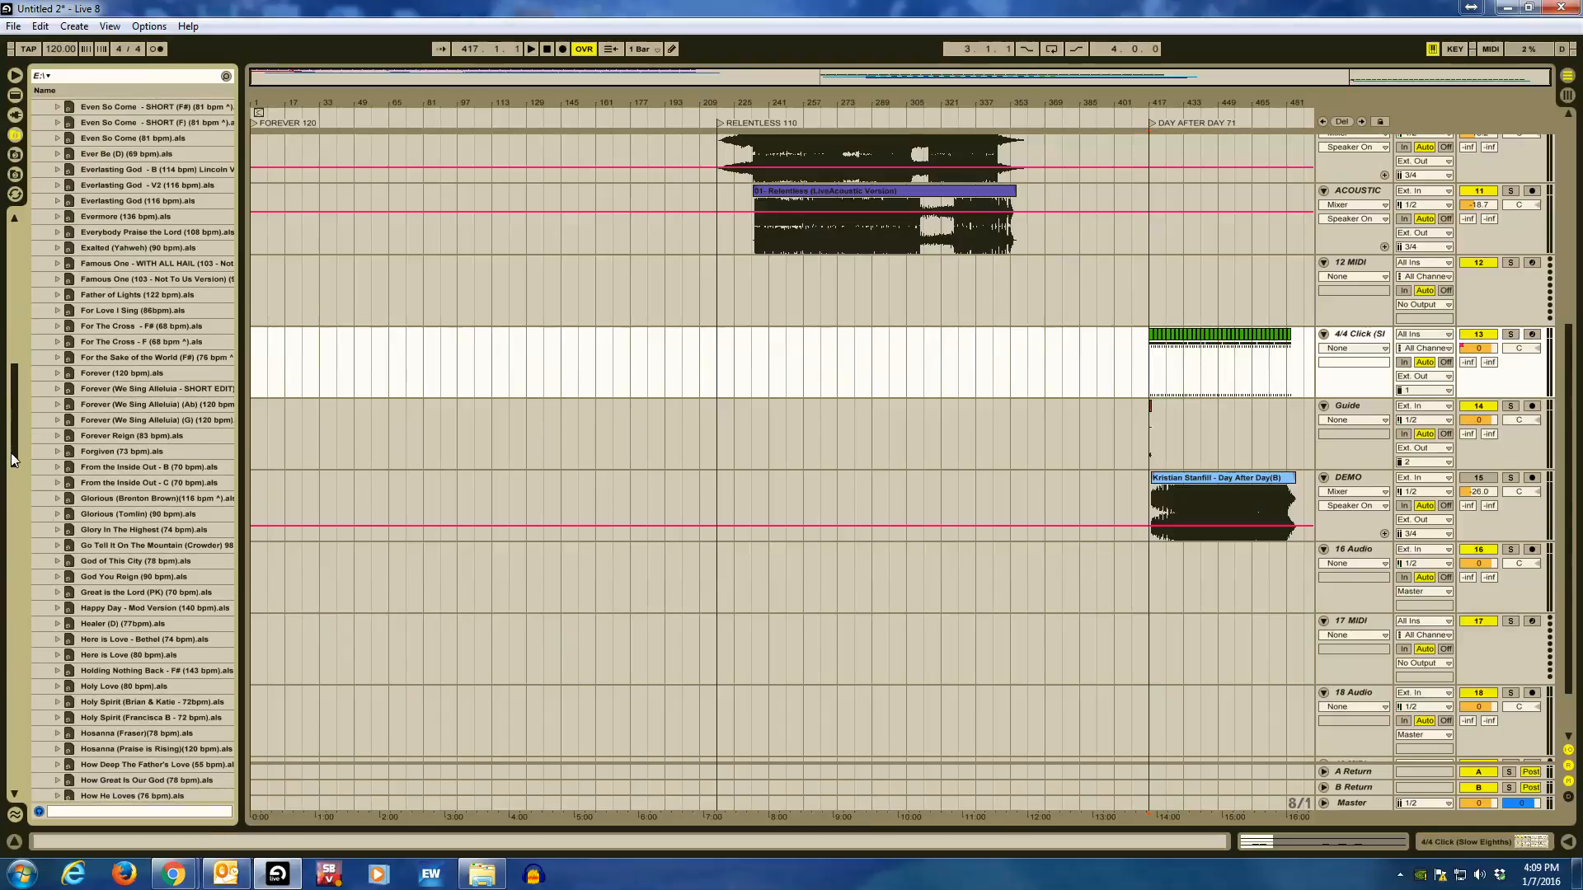
click(107, 573)
drag(107, 574, 393, 619)
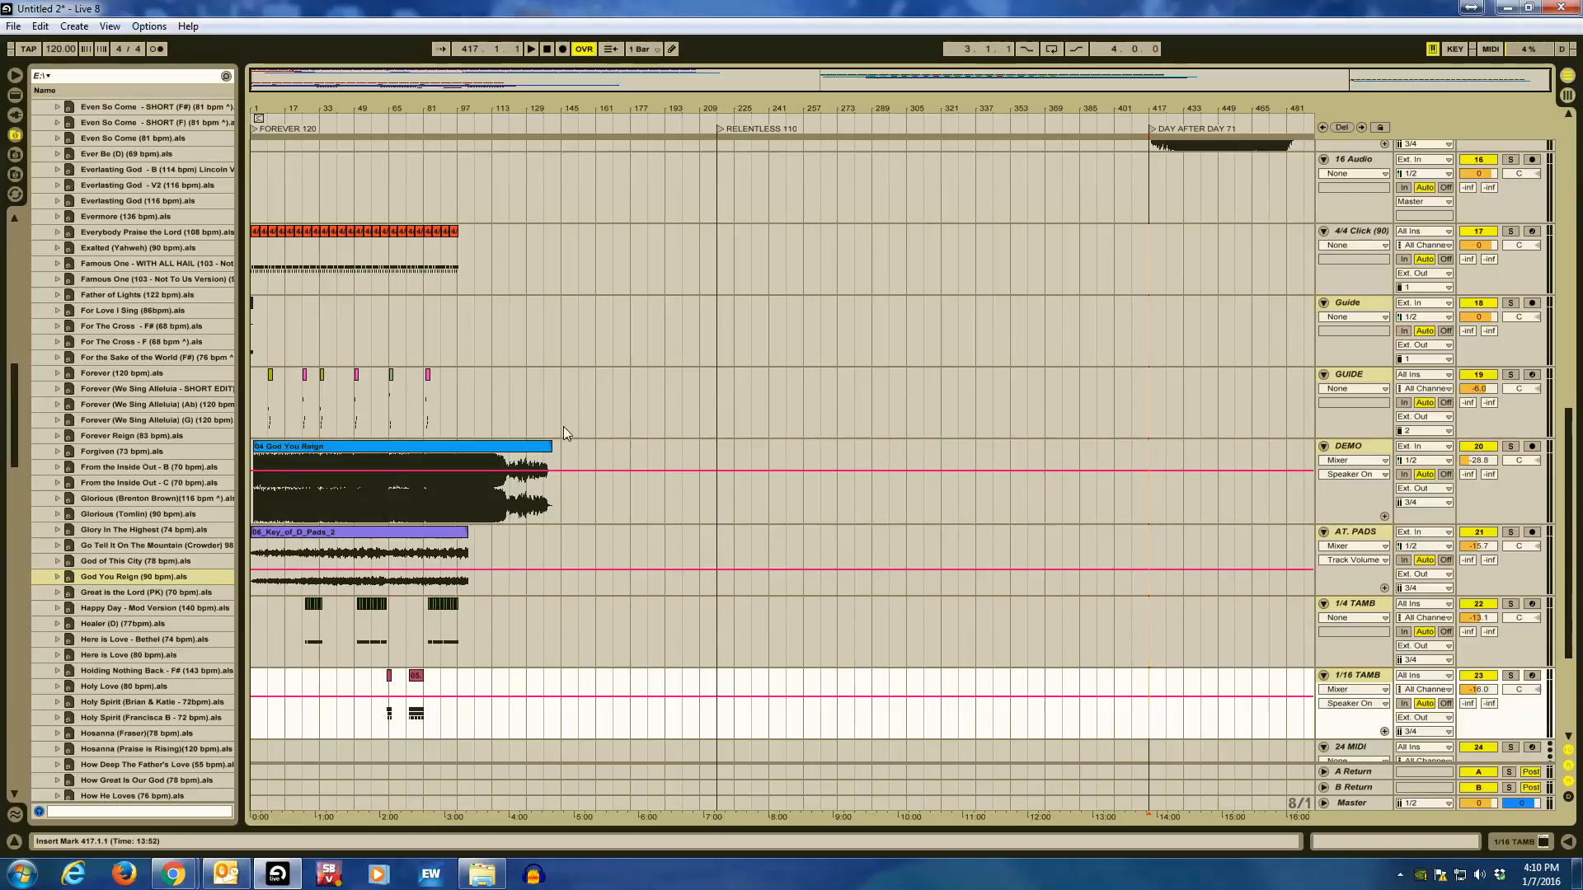
Move all the God You Reign clips, from 4/4 Click (90) through 1/16 TAMB, so they start at bar 577.
click(578, 225)
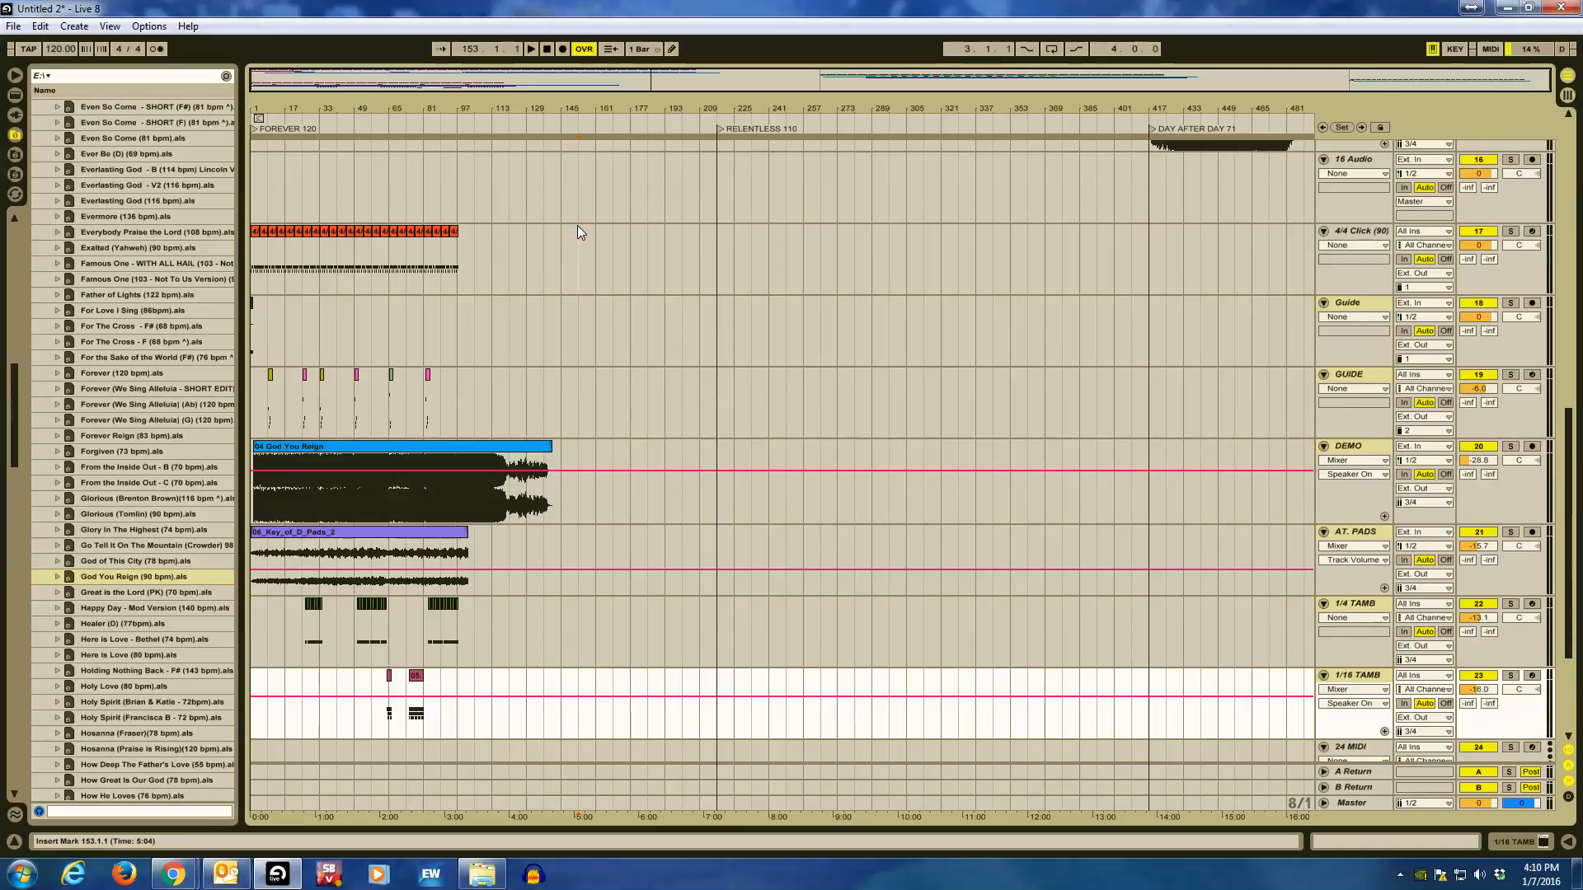
drag(581, 281, 159, 730)
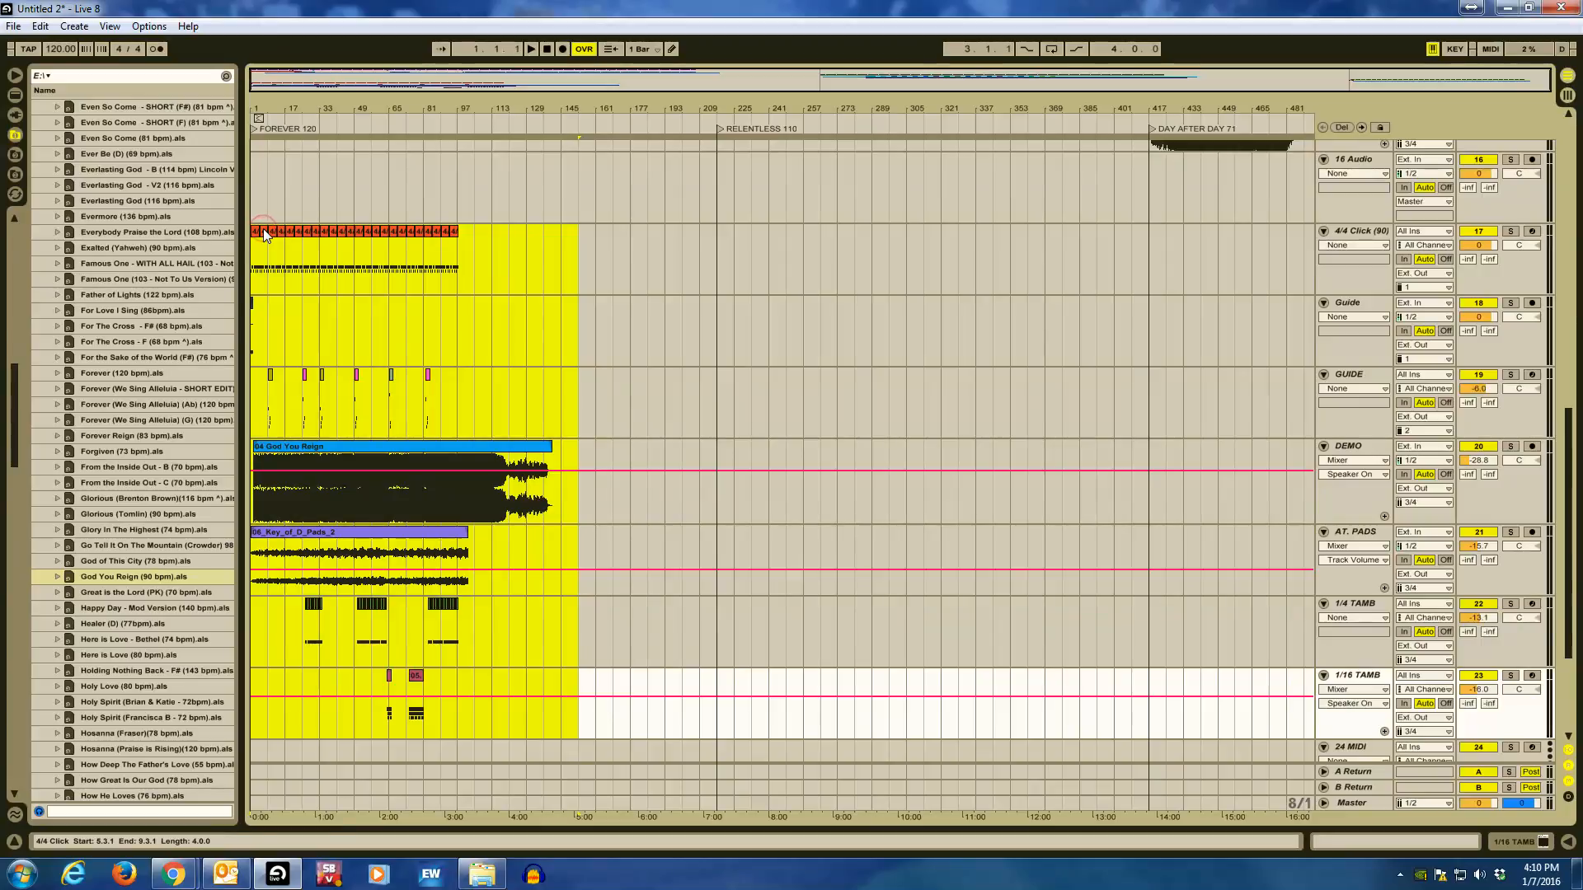
drag(264, 229, 1204, 260)
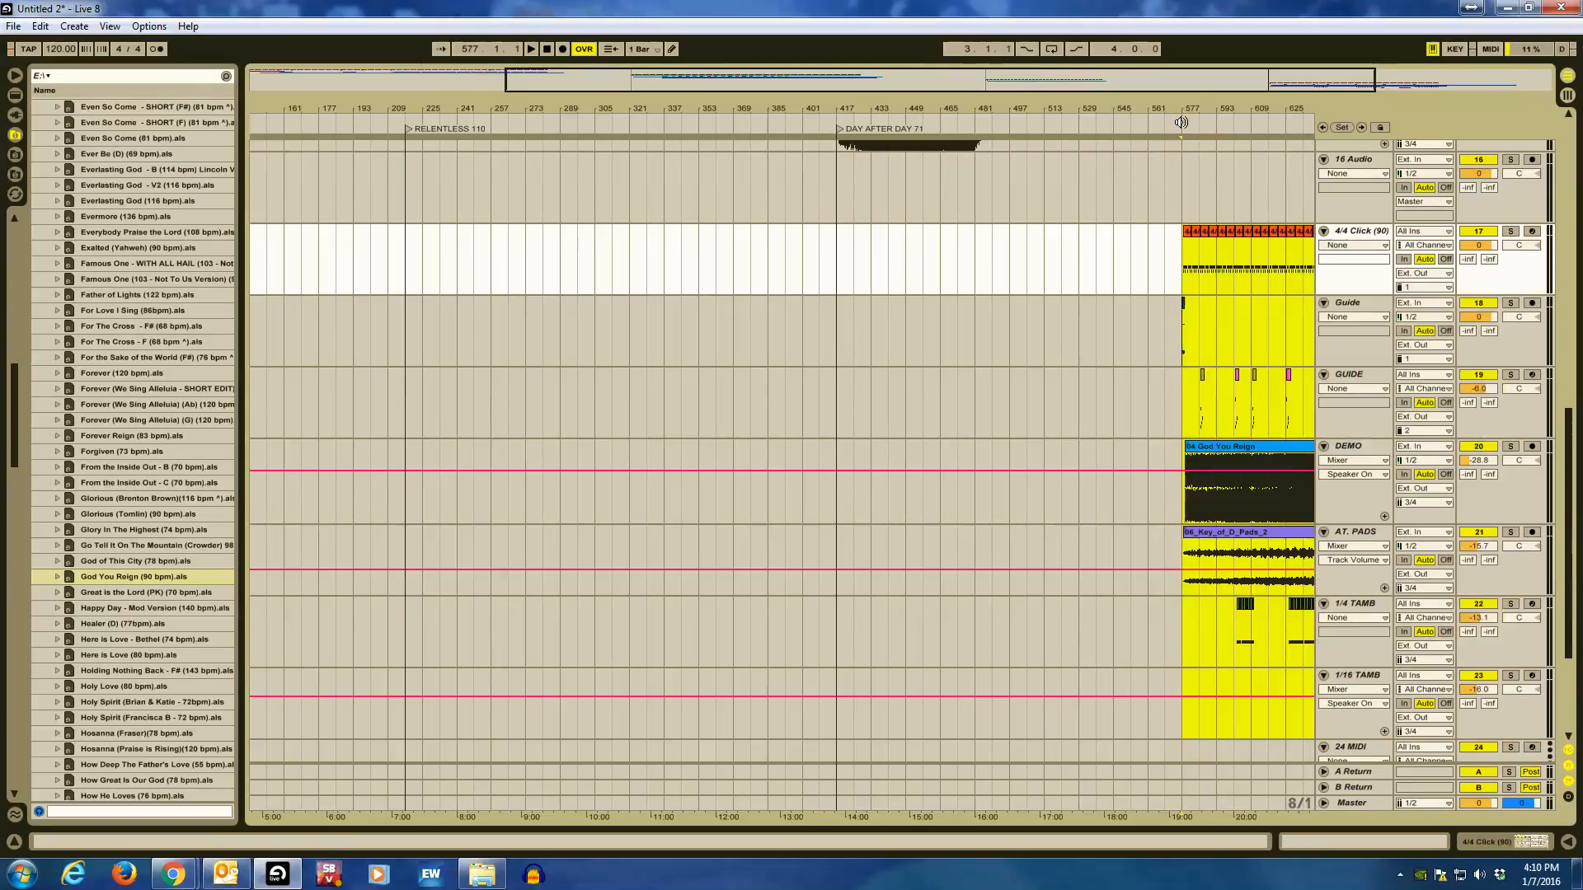
Create a locator named GOD YOU REIGN 90 at bar 577.
click(1194, 165)
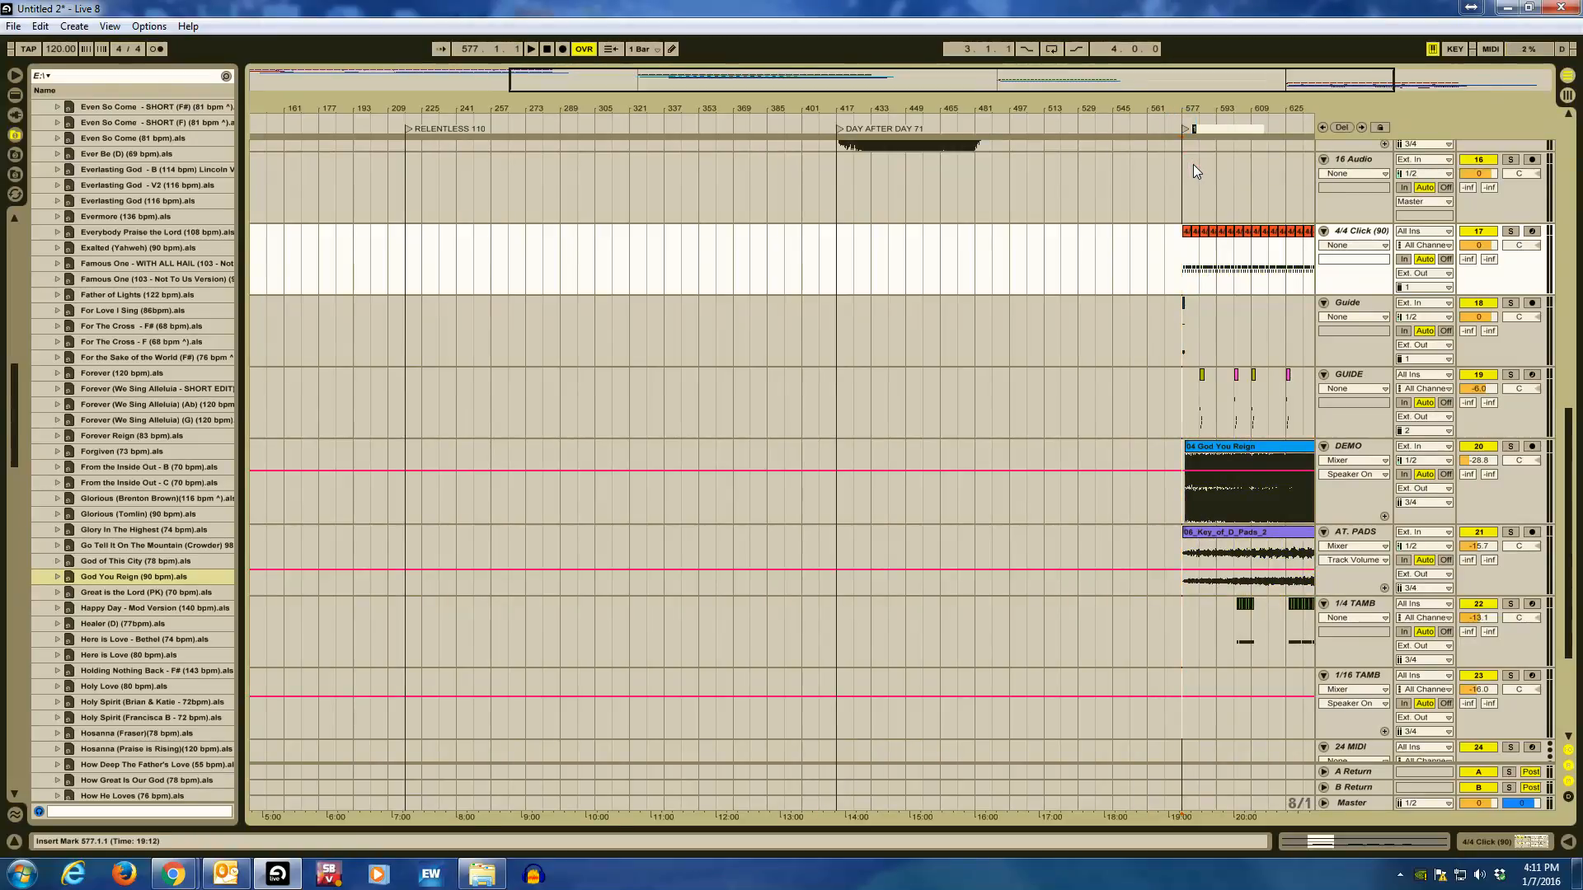
text(GOD YOU)
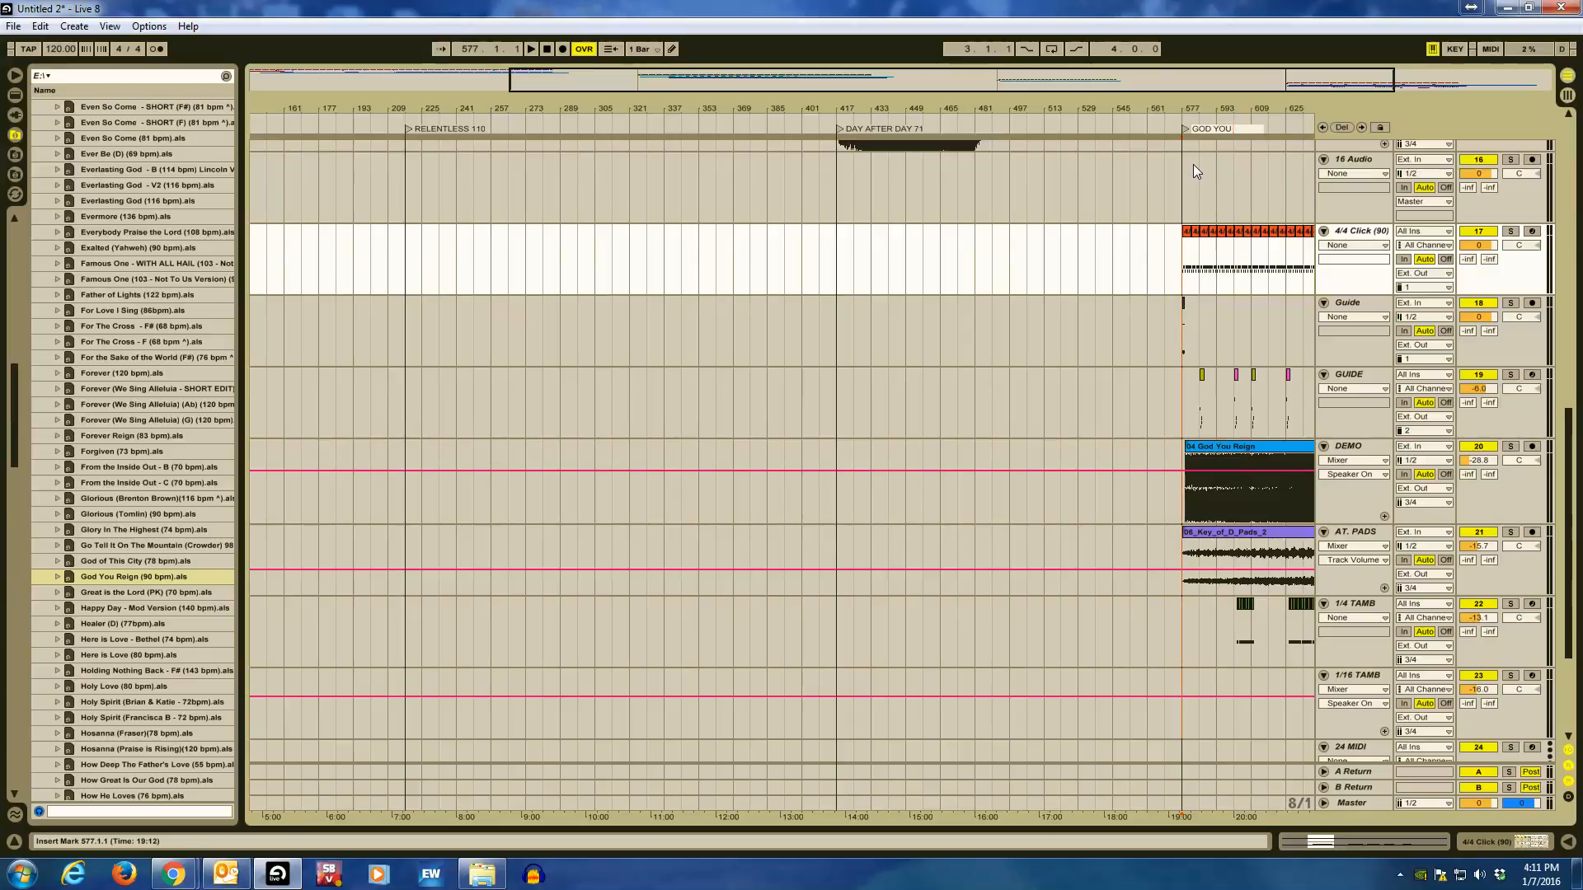
text( REIGH)
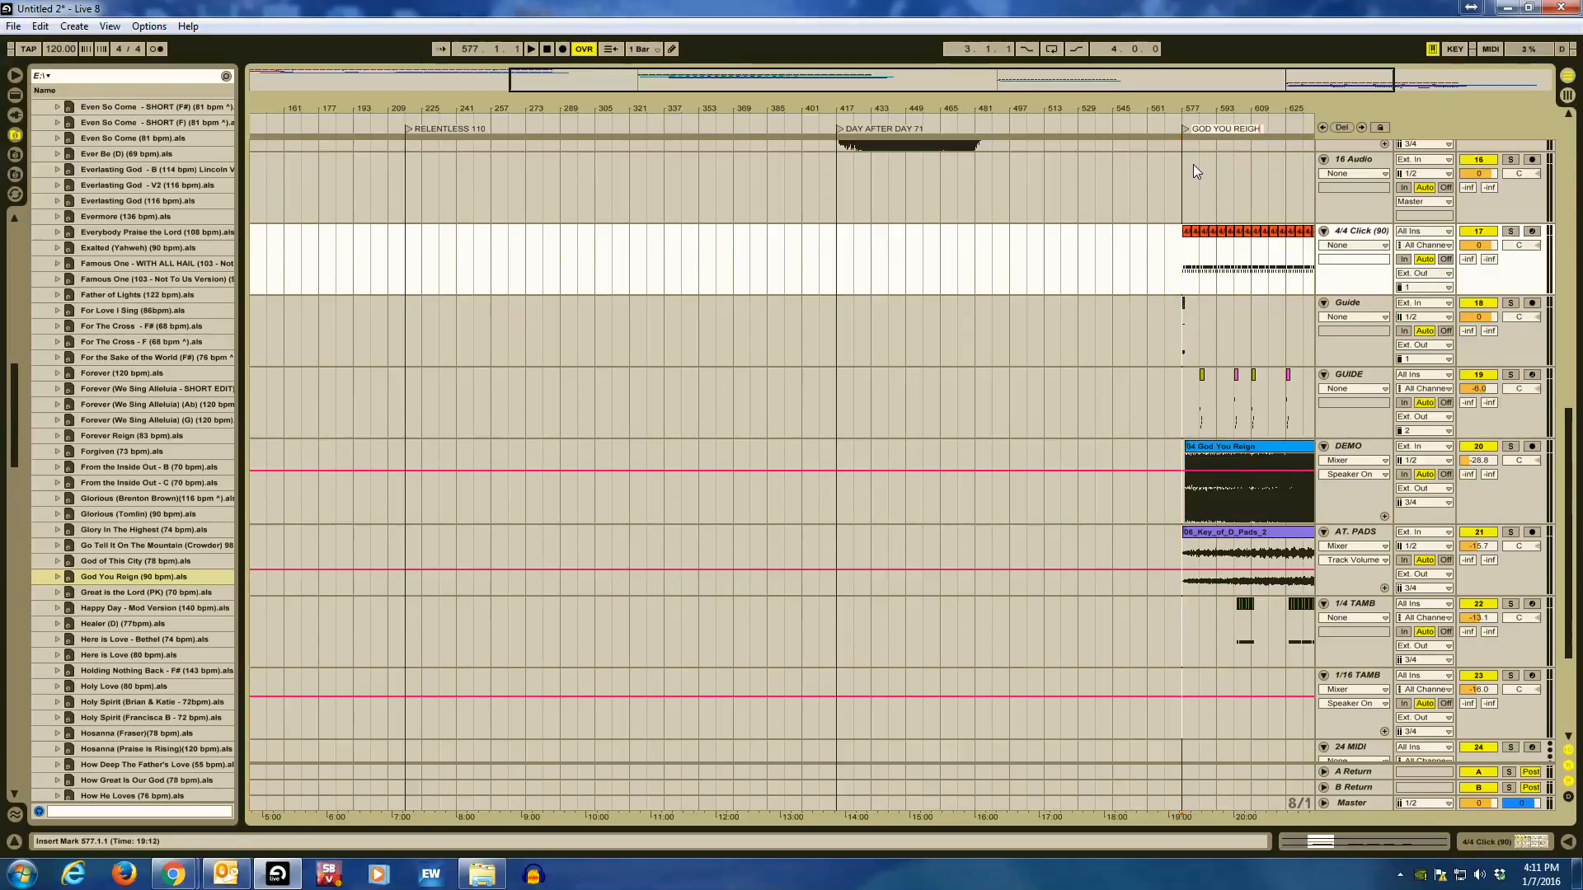
key(BackSpace)
text(N 90)
key(Return)
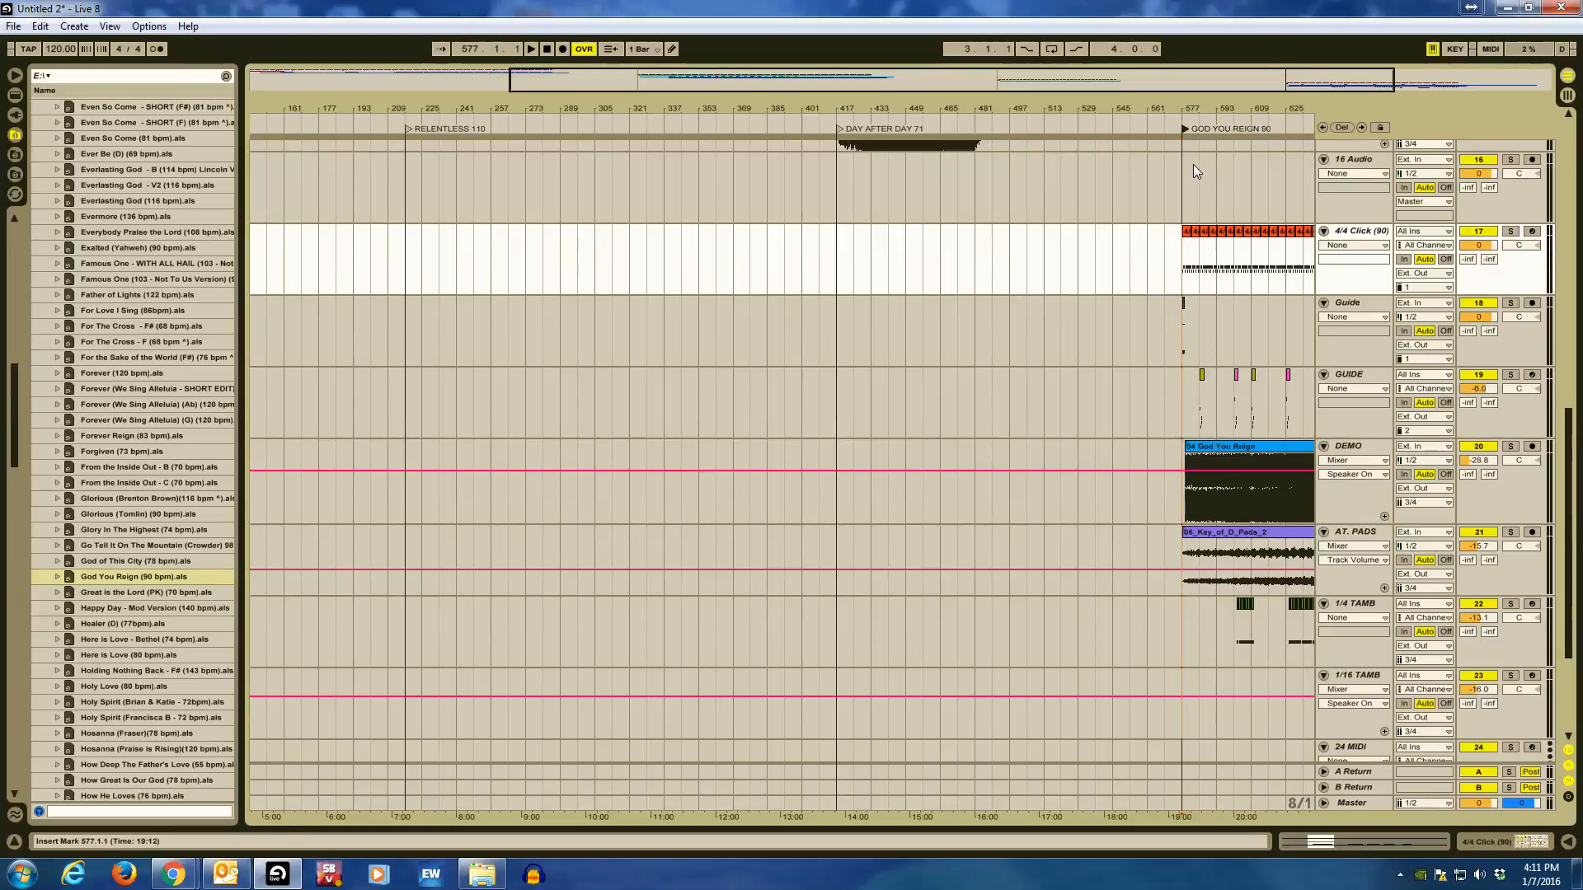
Add Love On The Line (86 bpm ^).als from the Songs folder below the God You Reign tracks.
double_click(1177, 89)
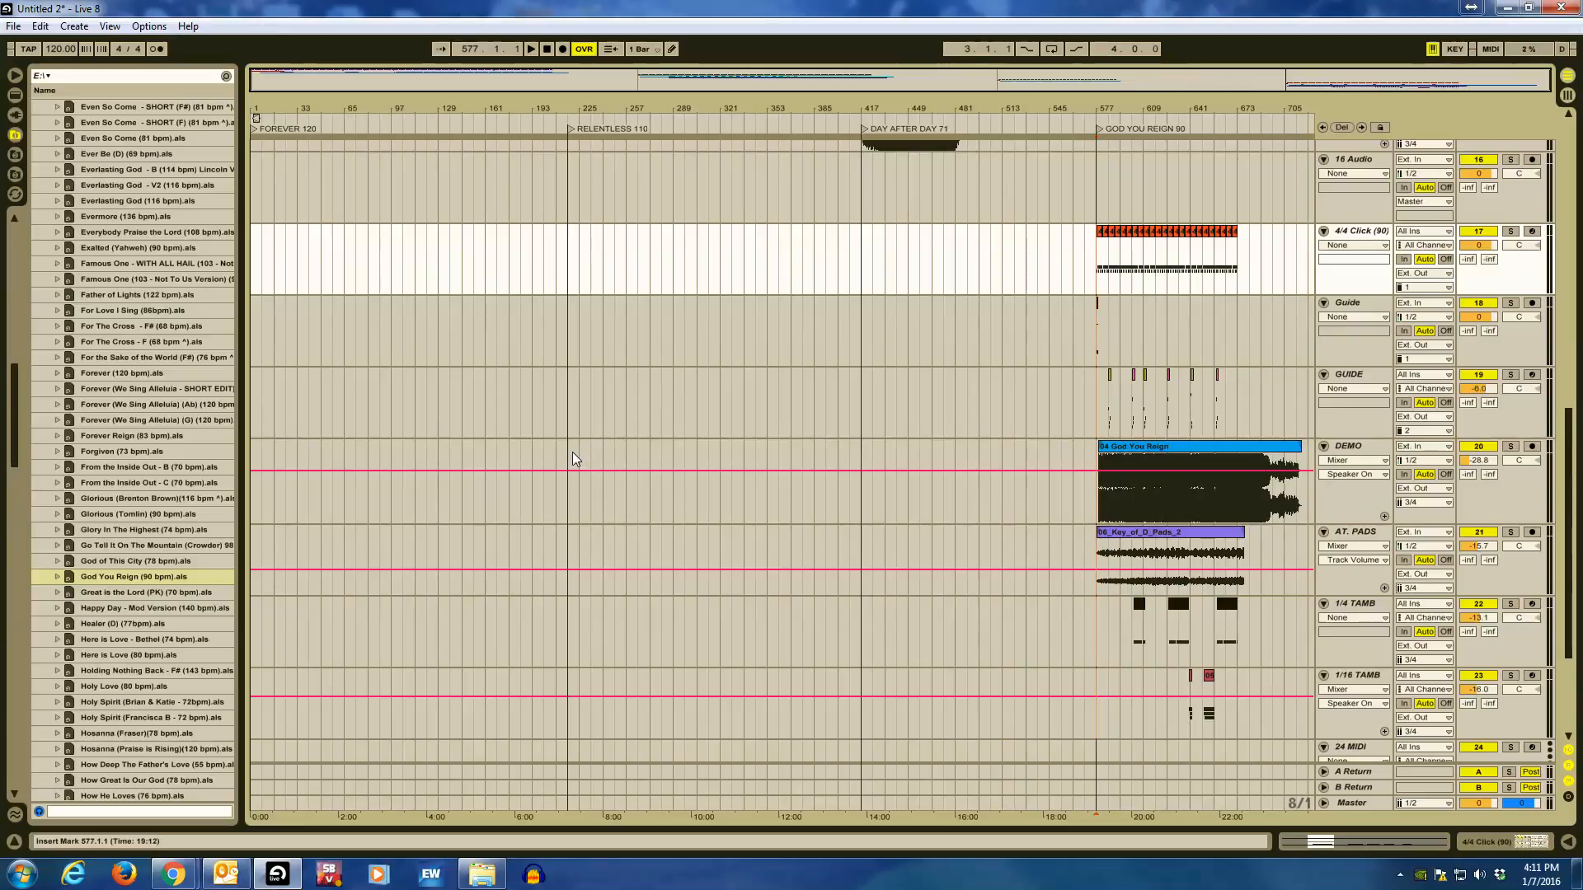
scroll(572, 451, down, 2)
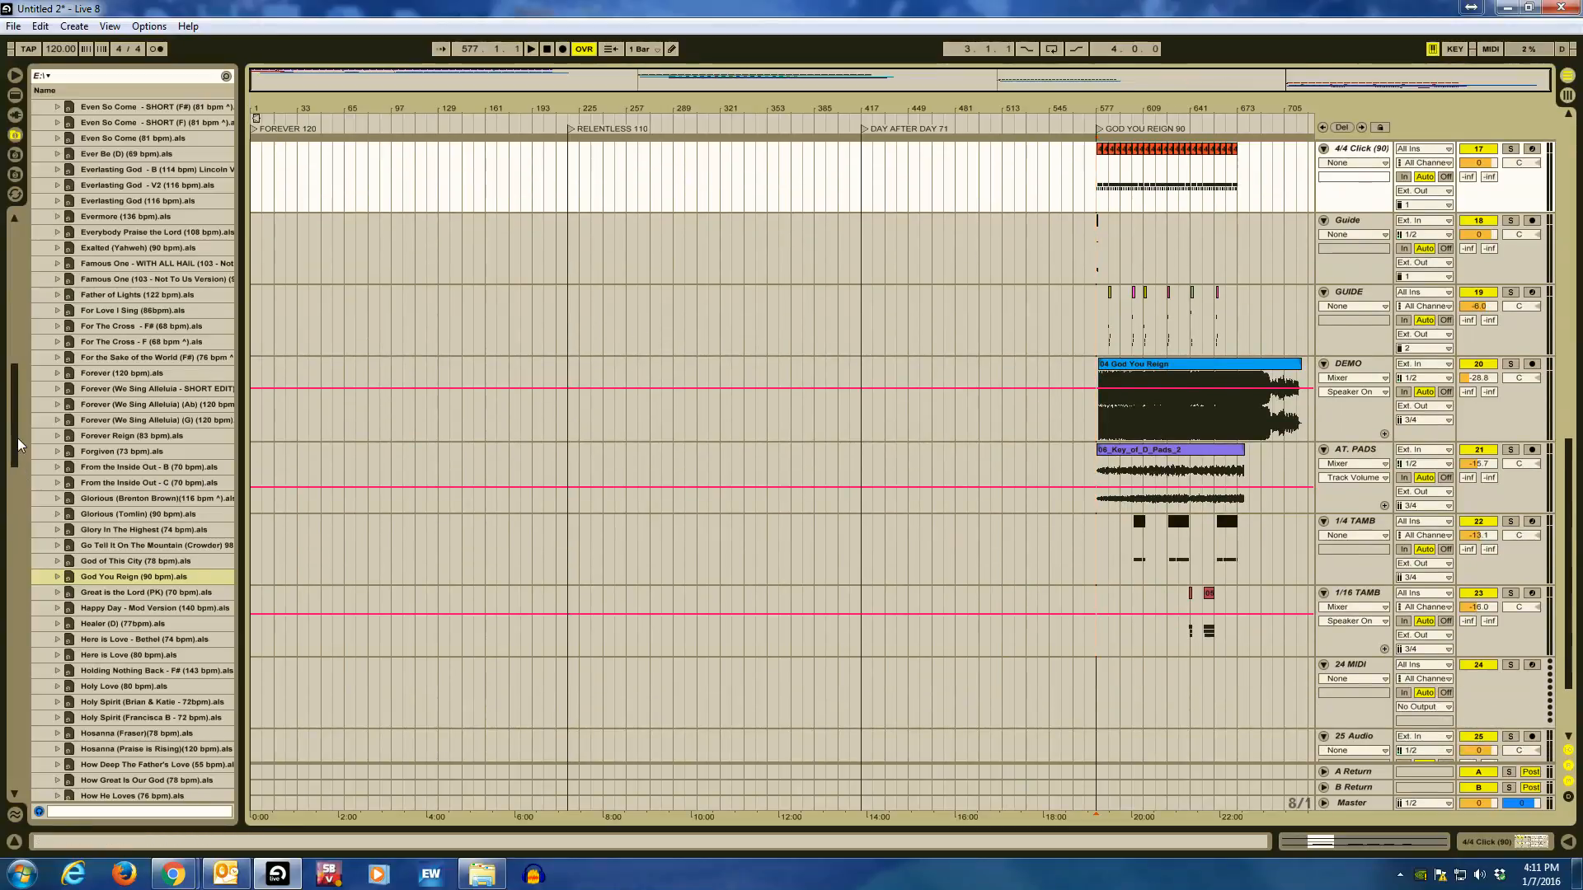
drag(18, 438, 8, 522)
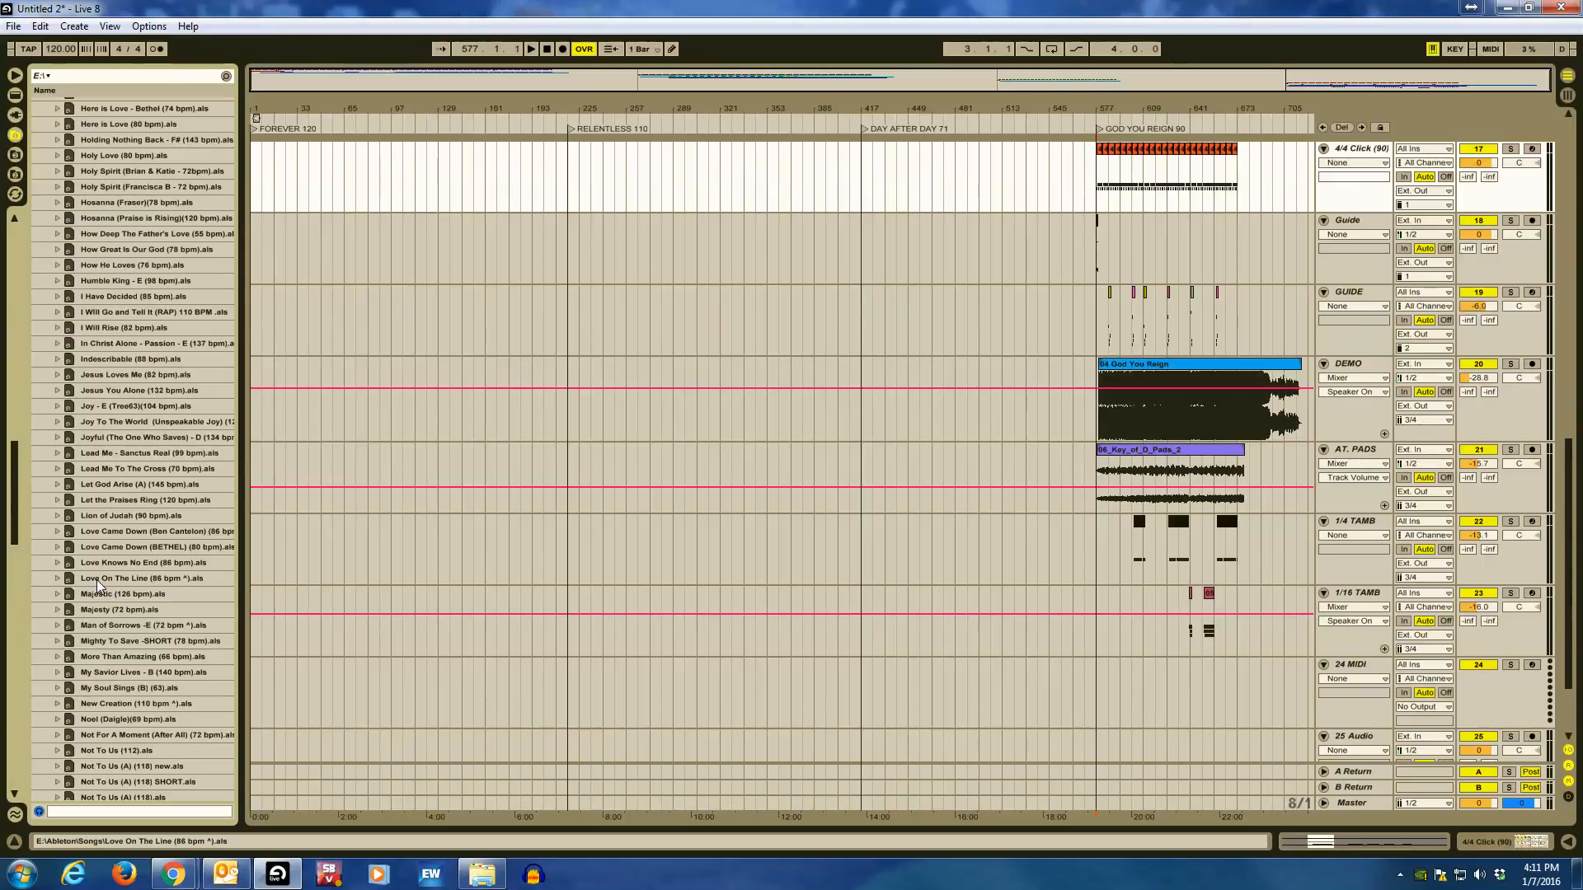
scroll(478, 580, down, 3)
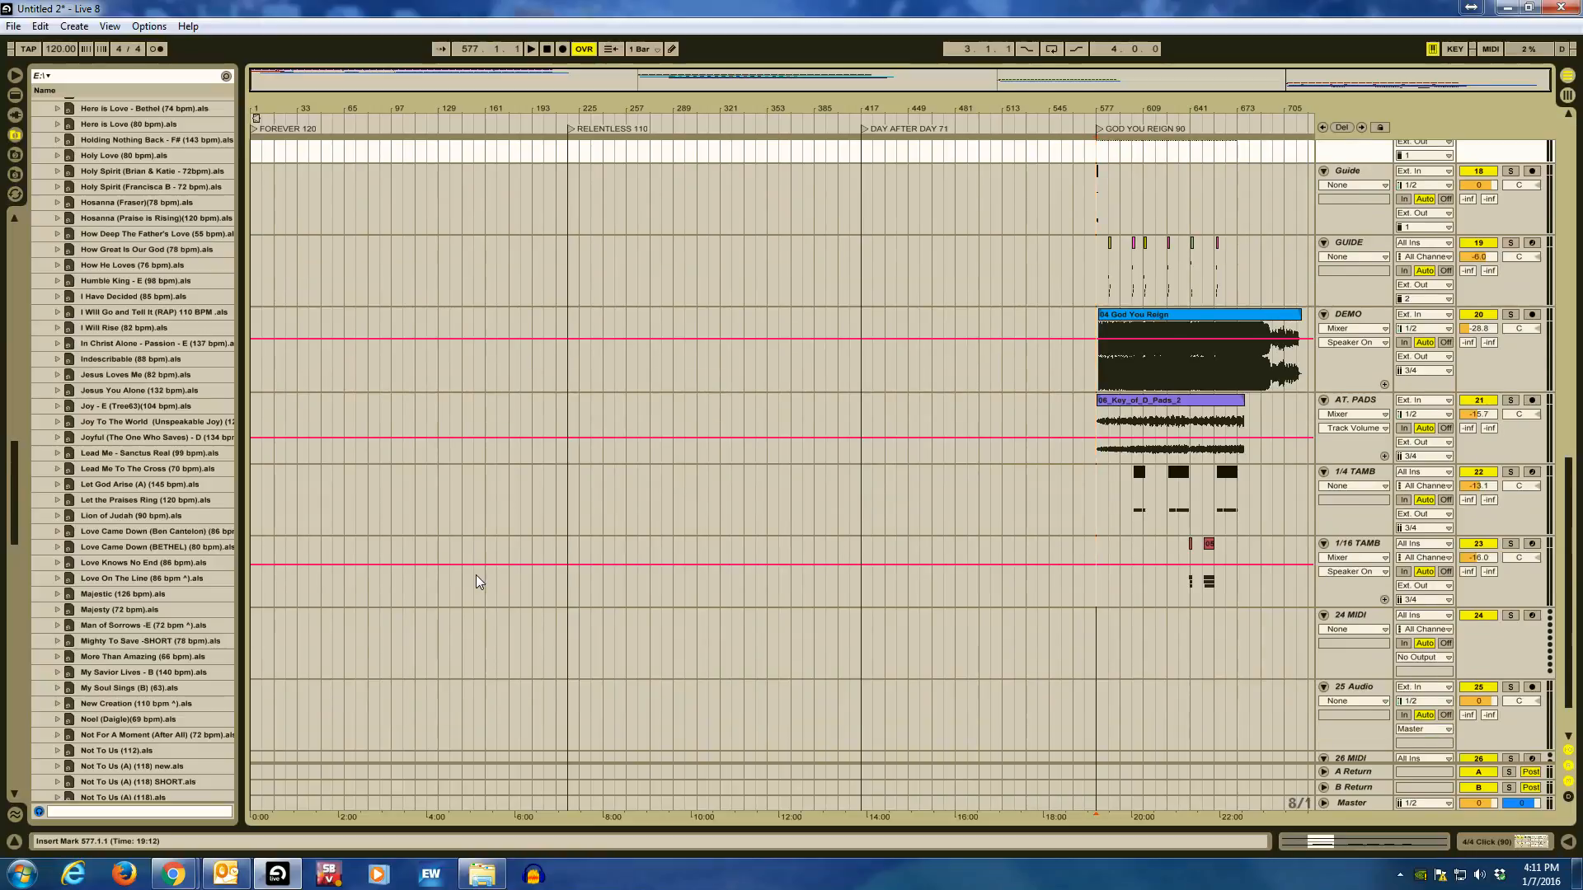
scroll(489, 562, down, 1)
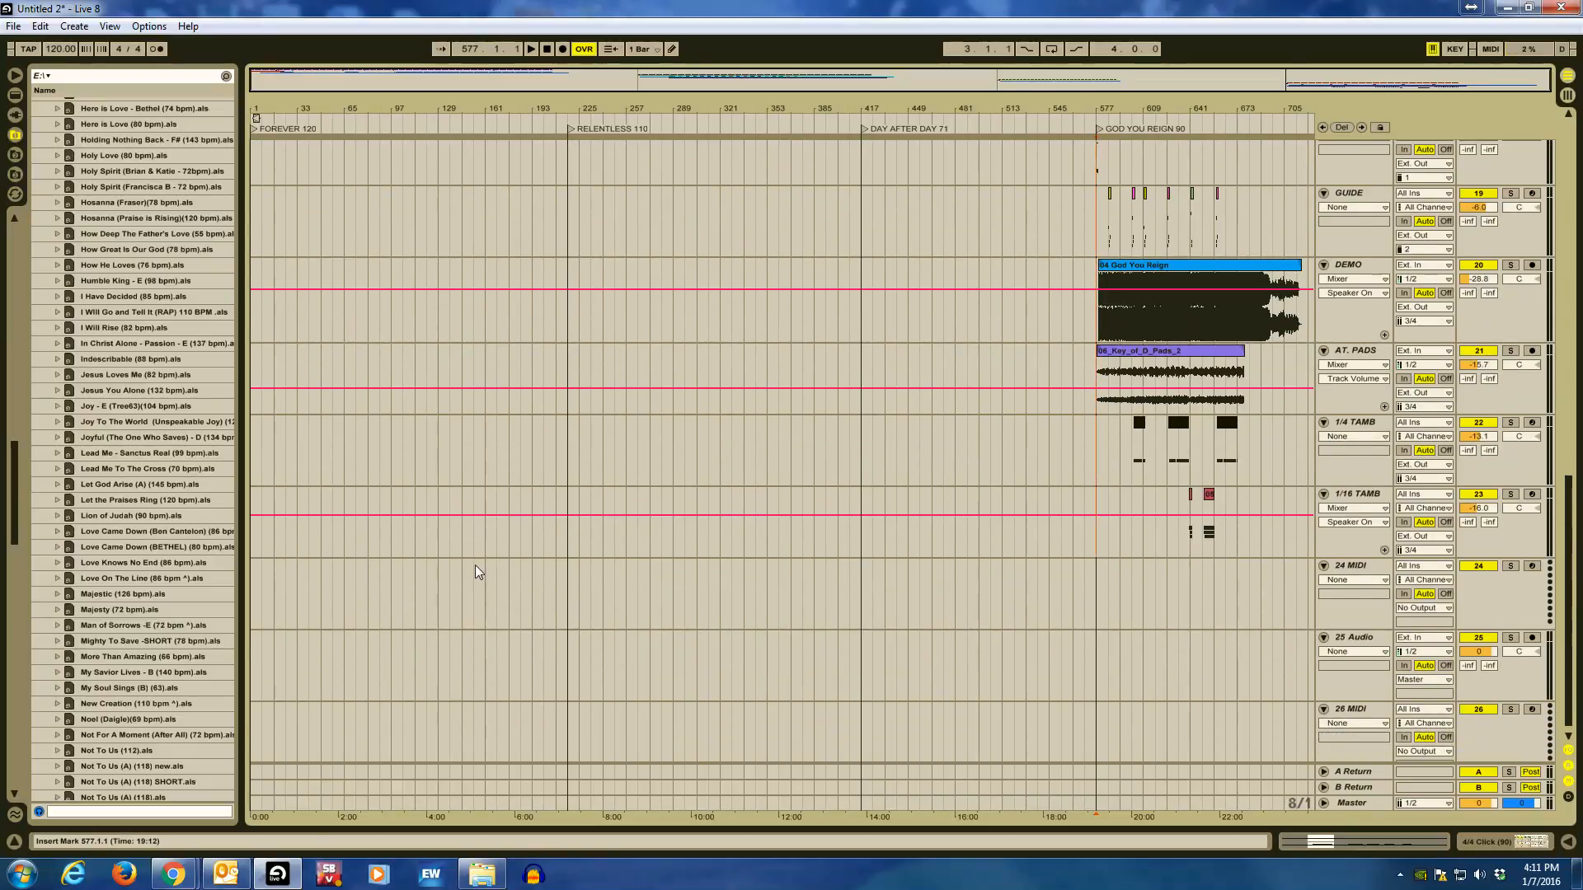
click(127, 578)
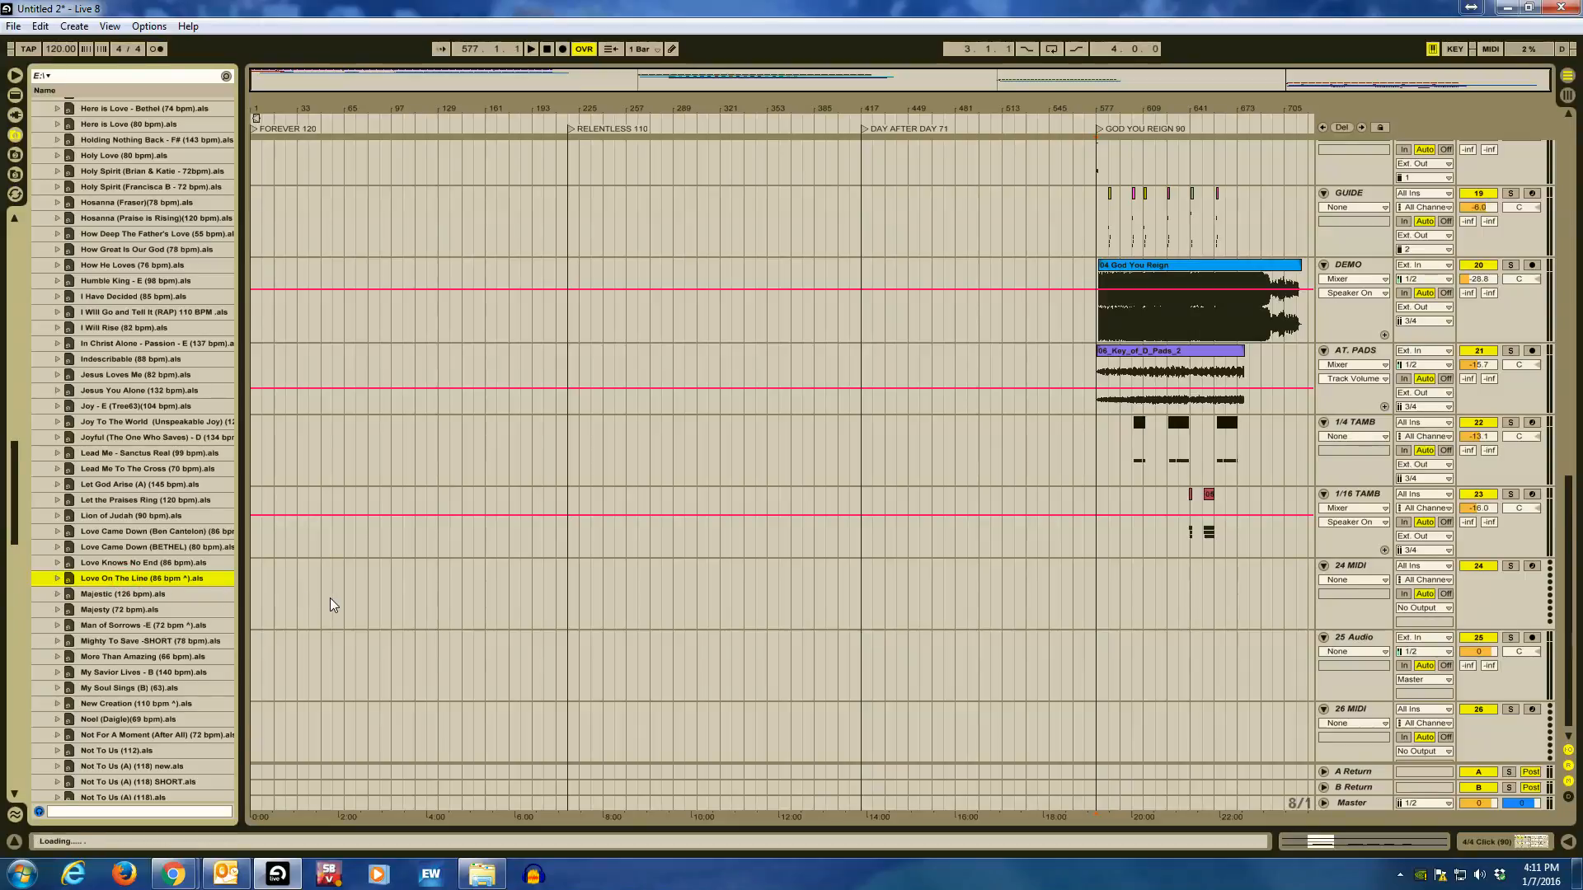
drag(357, 650, 358, 658)
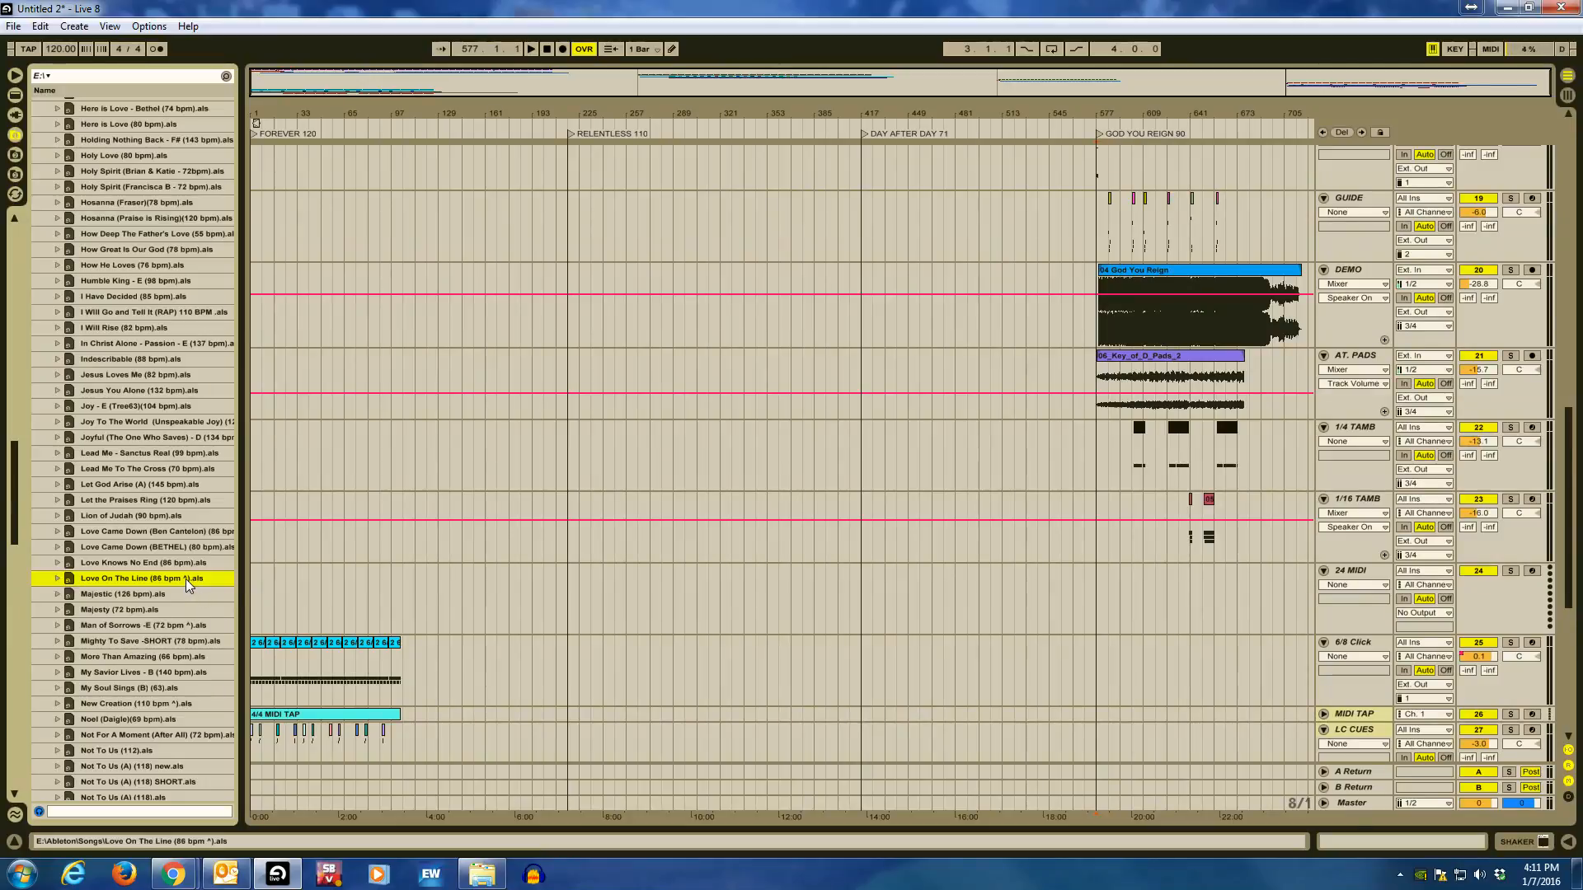
Move all the Love On The Line clips, from 6/8 Click through SHAKER, so they start at bar 753.
drag(185, 581, 483, 638)
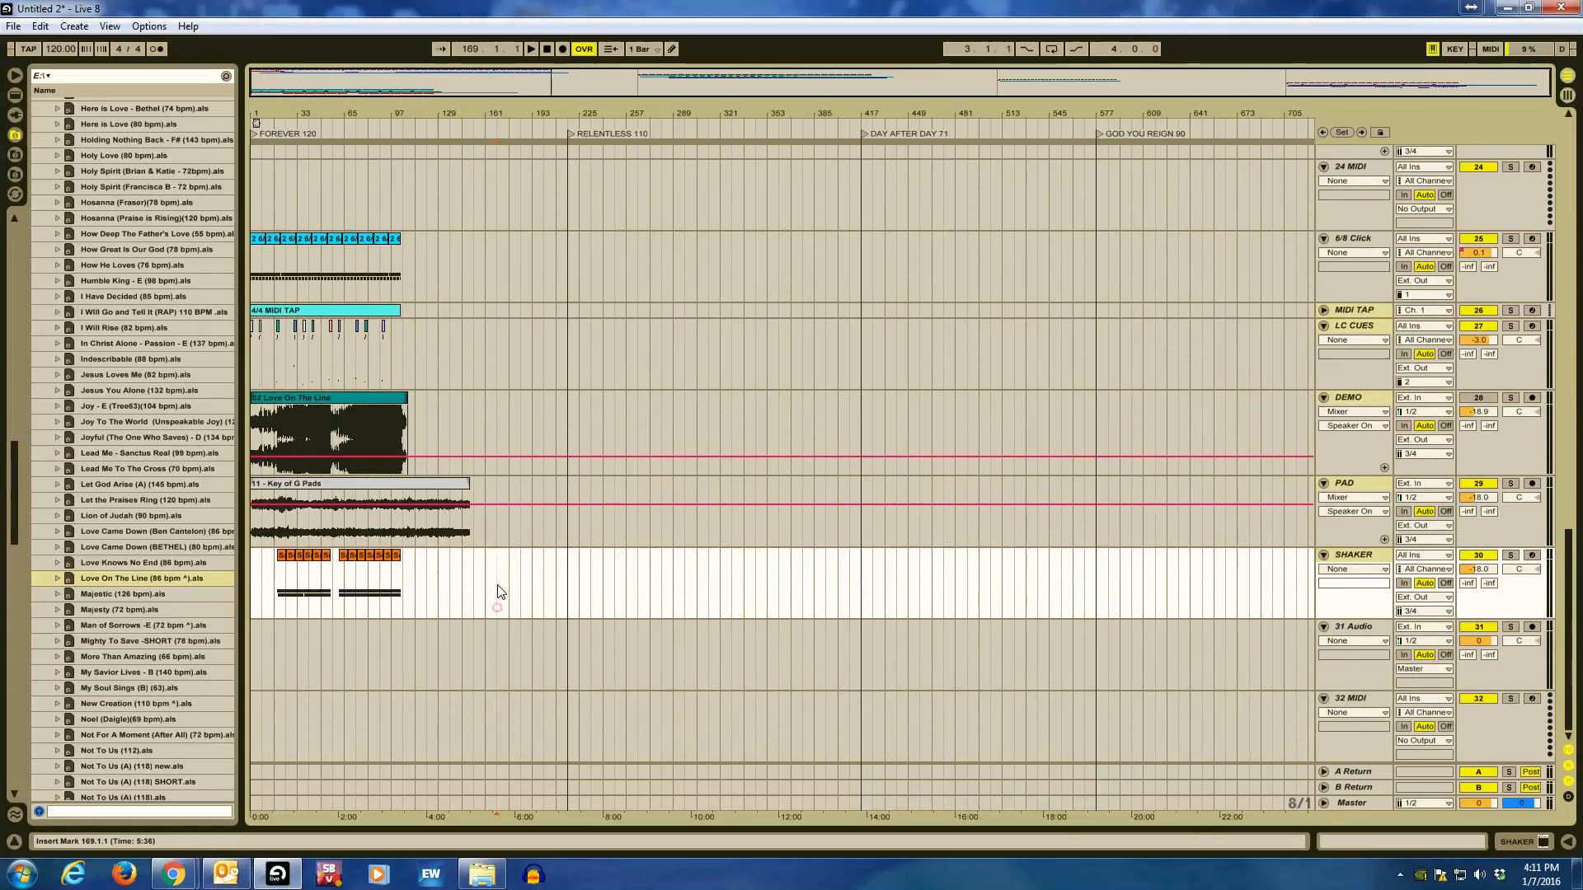
drag(498, 607, 1194, 248)
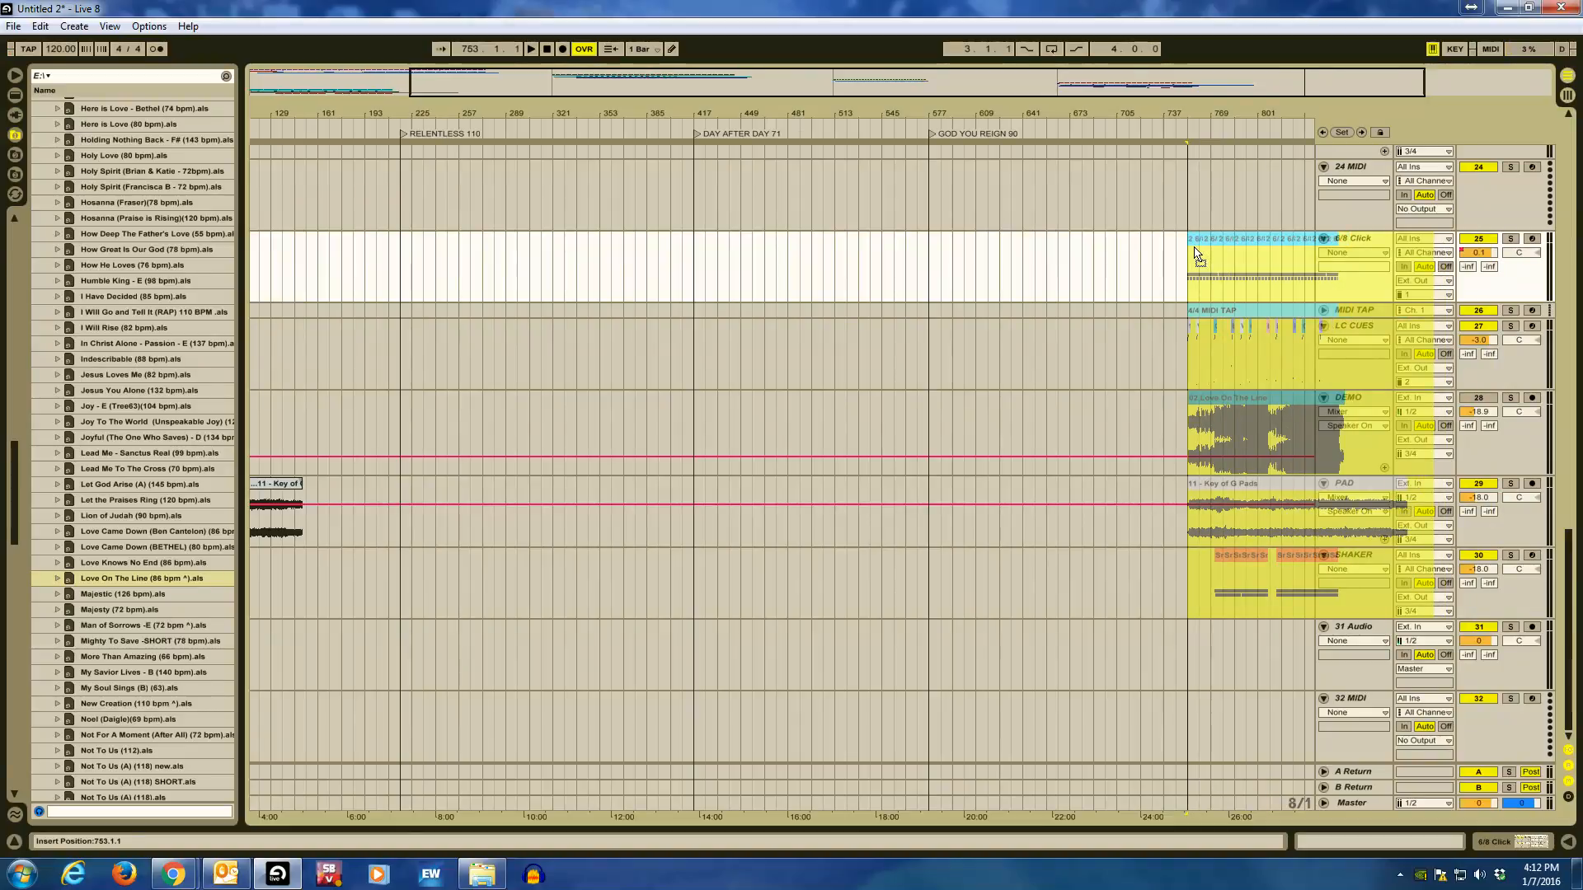
drag(1137, 258, 1210, 239)
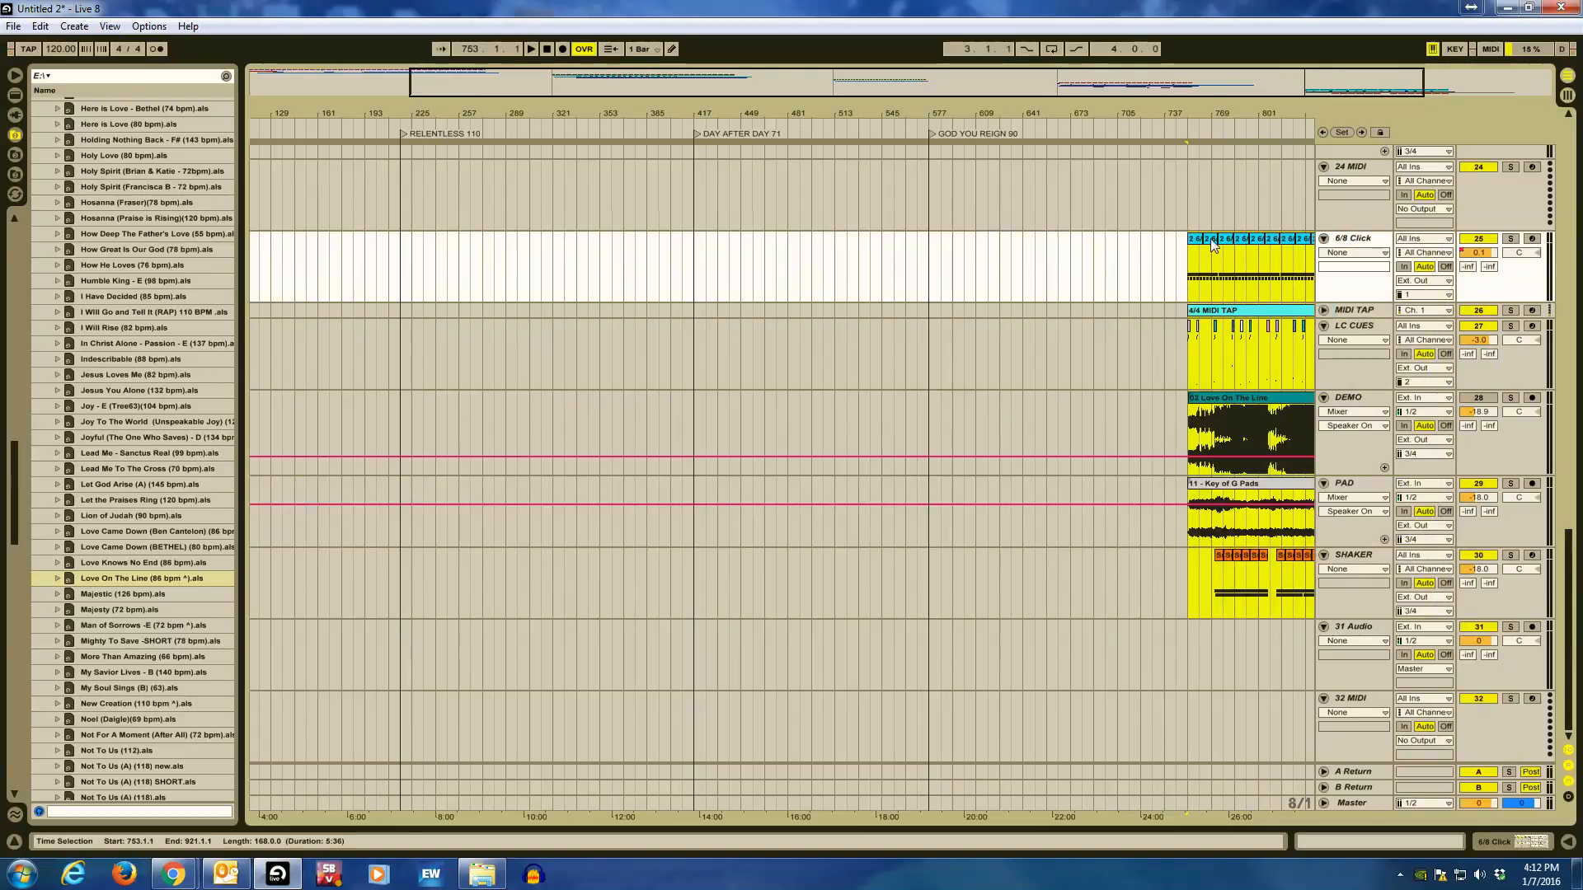
Create a locator named LOVE ON THE LINE 86 at bar 753.
right_click(1187, 127)
click(1194, 166)
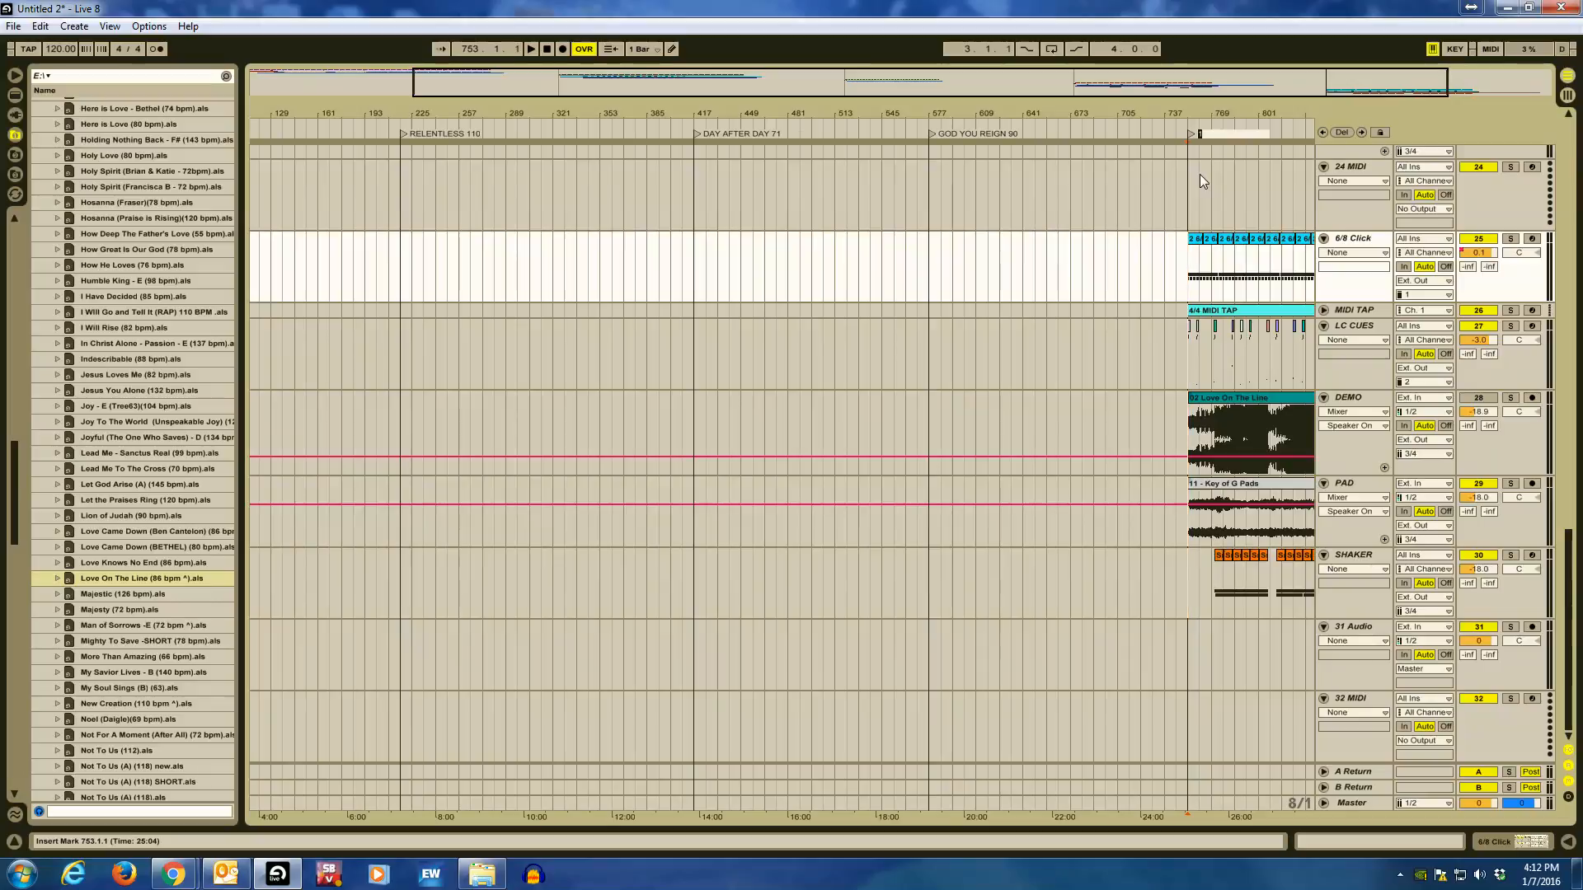
text(LOVE)
text( ON THE LINE)
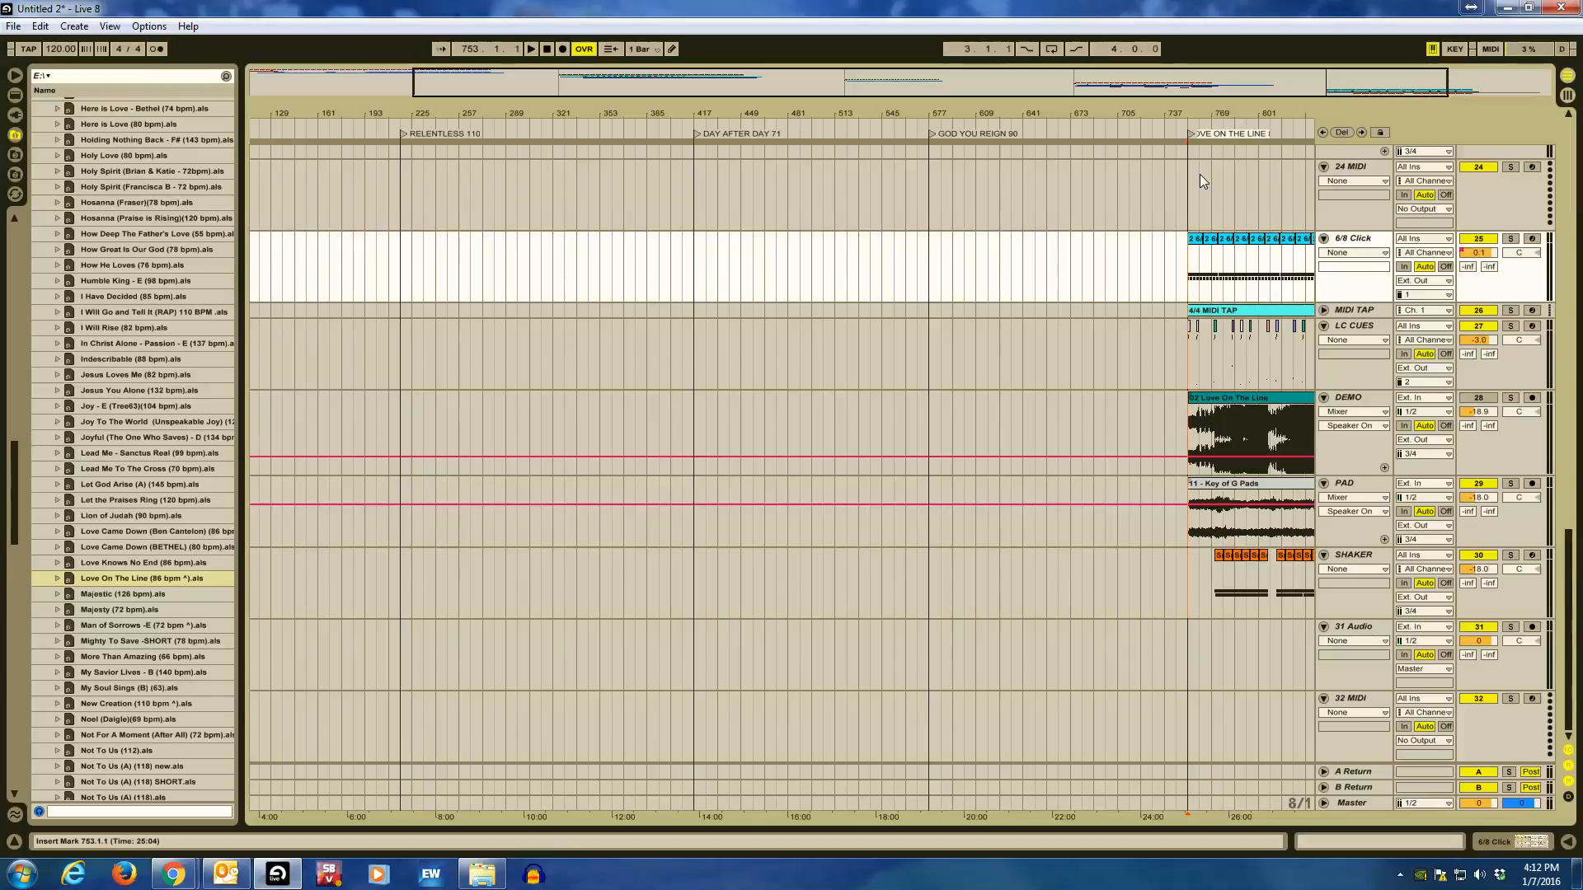
text( 86)
key(Return)
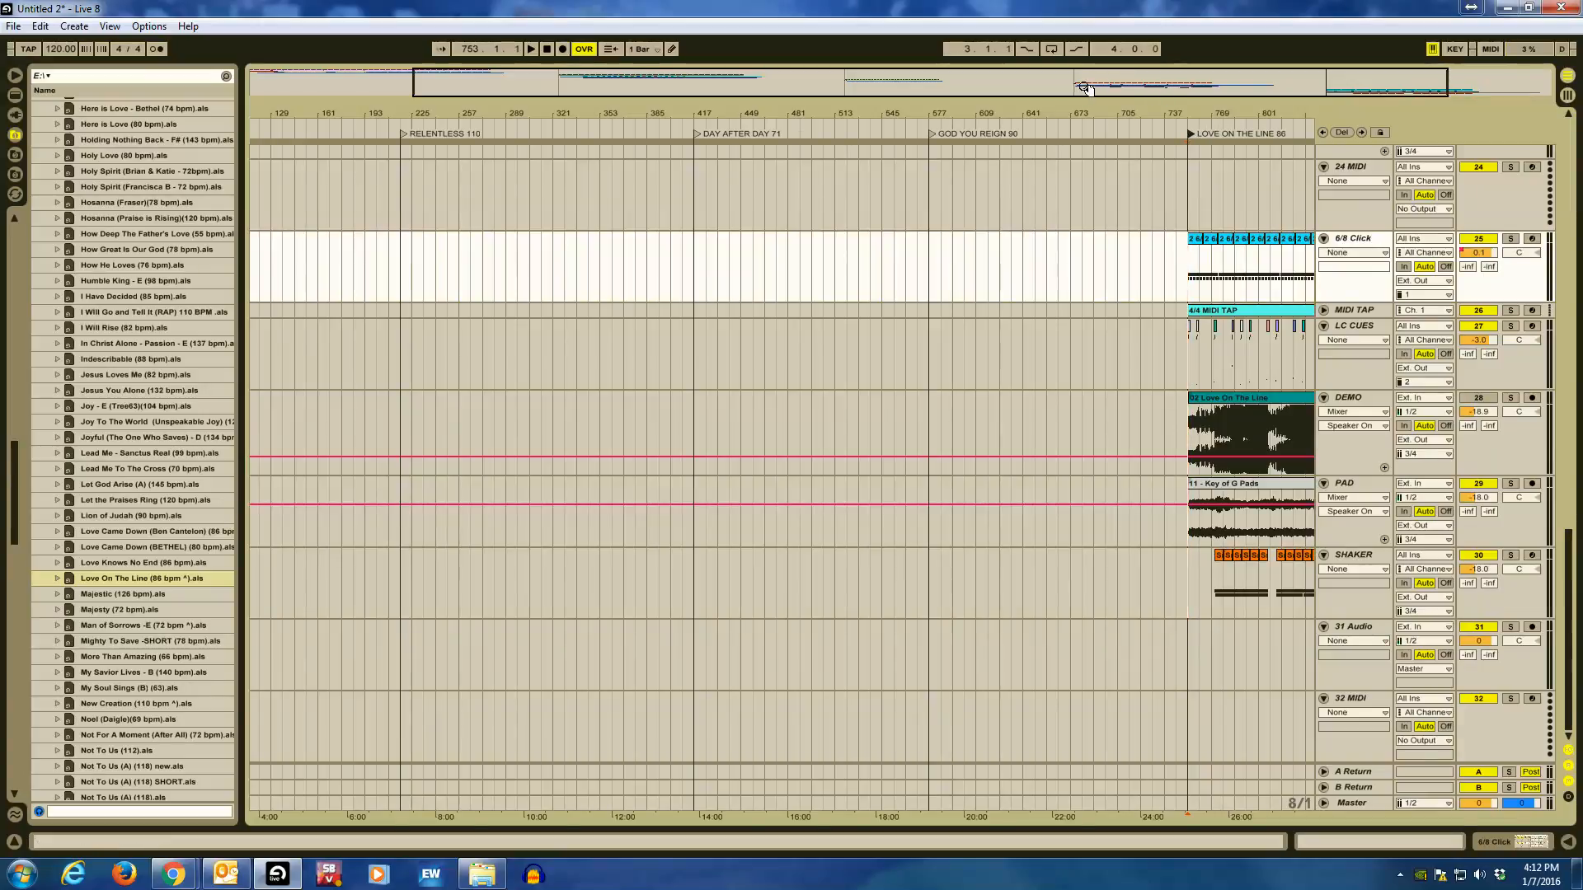
Add Jesus Loves Me (82 bpm).als from the Songs folder below the Love On The Line tracks.
double_click(1088, 91)
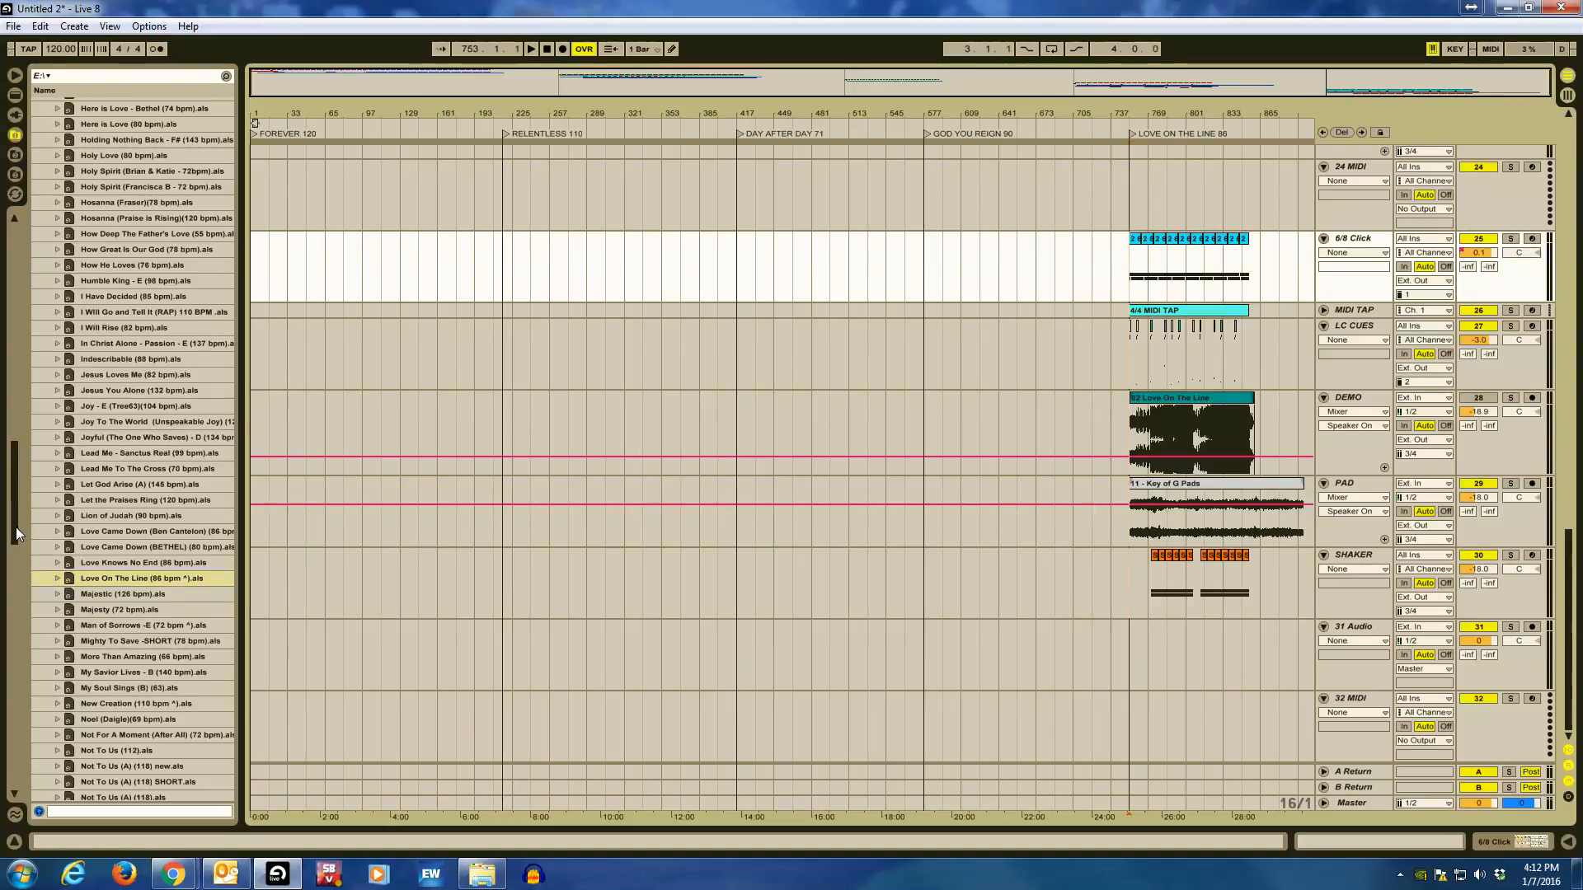
drag(17, 527, 12, 540)
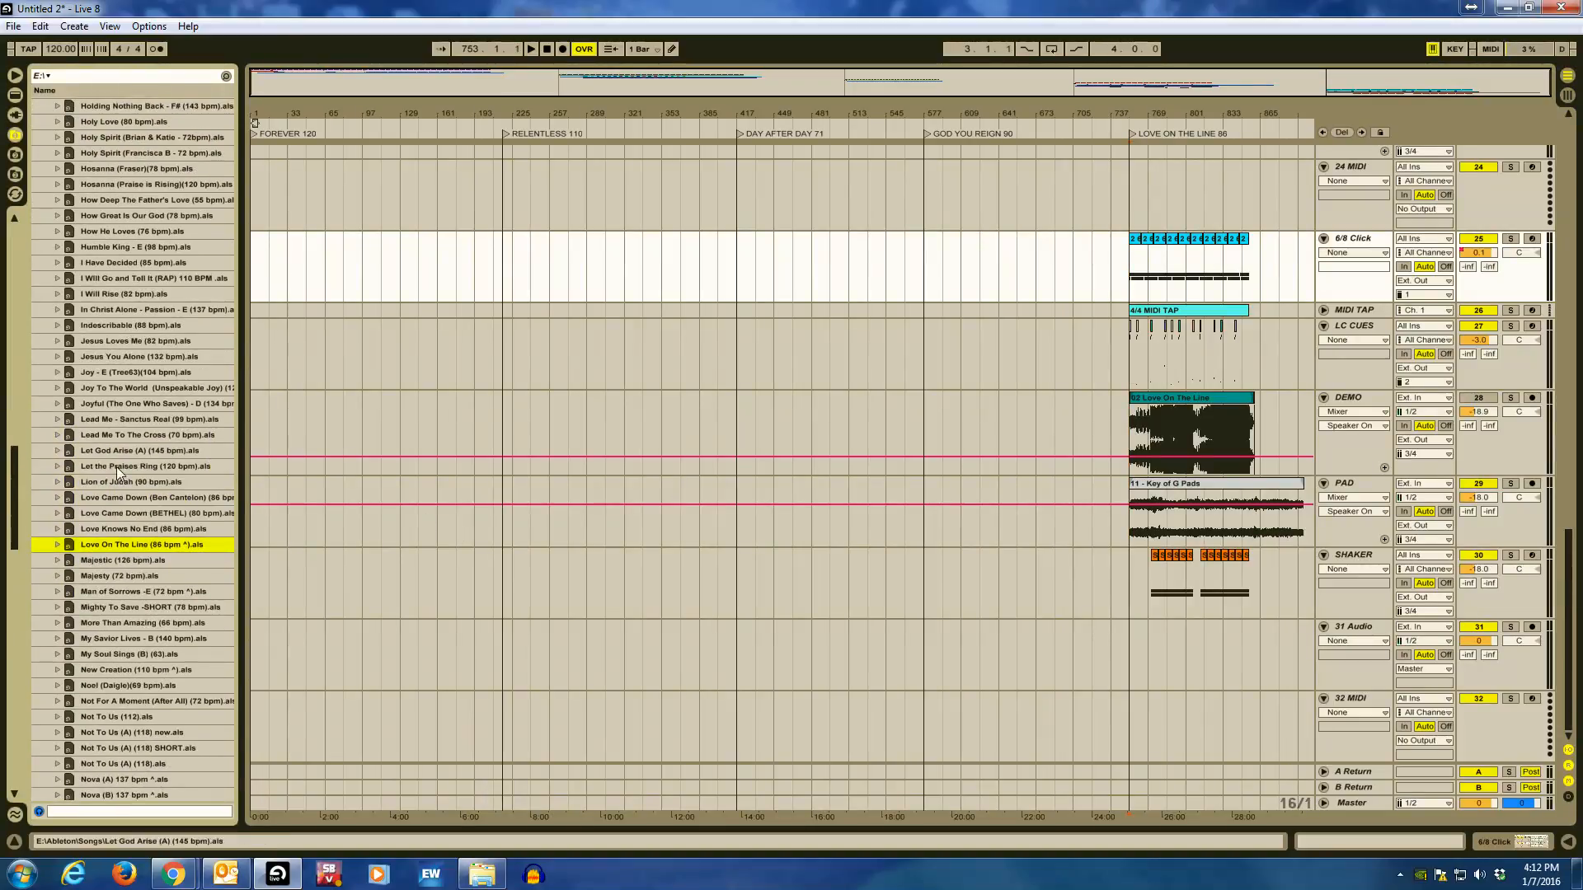
click(120, 341)
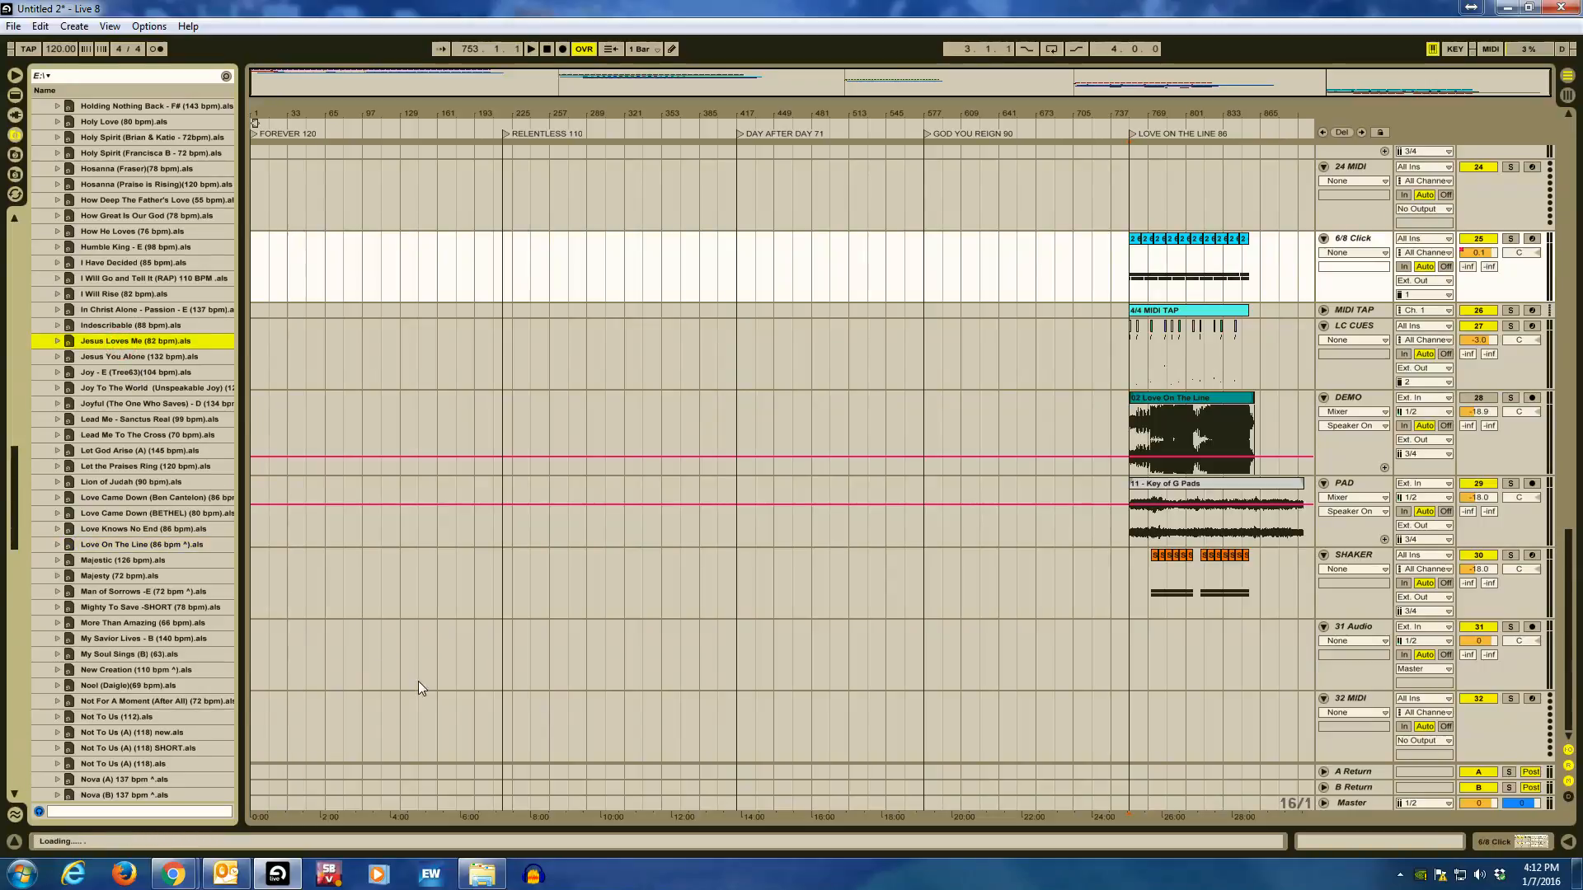
drag(424, 709, 418, 716)
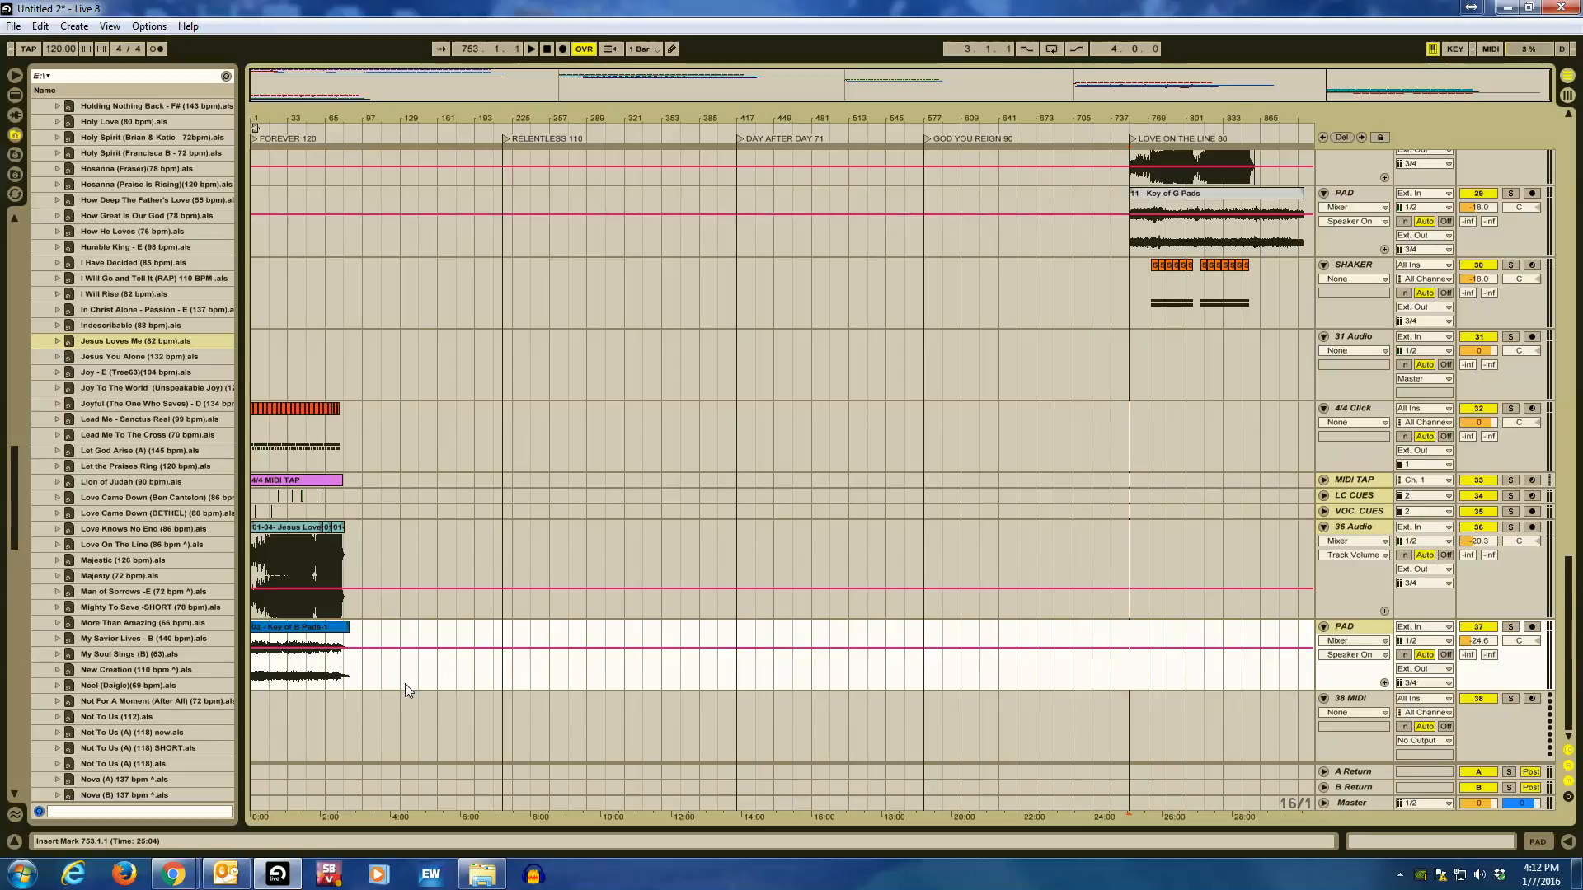
Move all the Jesus Loves Me clips, from 4/4 Click through PAD, so they start at bar 993.
drag(402, 684, 216, 412)
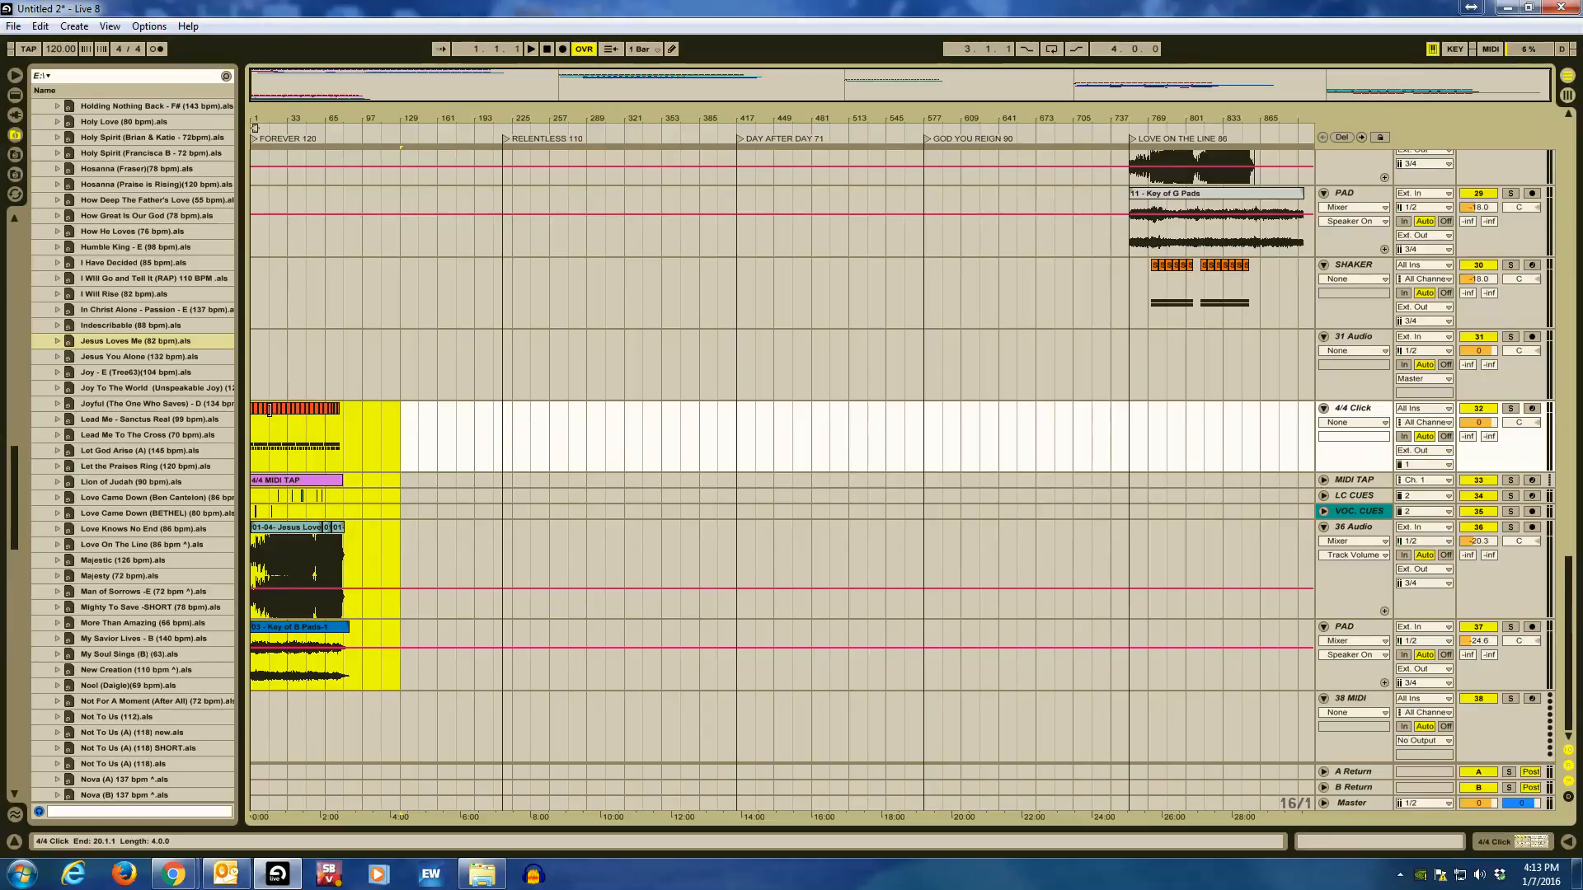
drag(258, 480, 1132, 493)
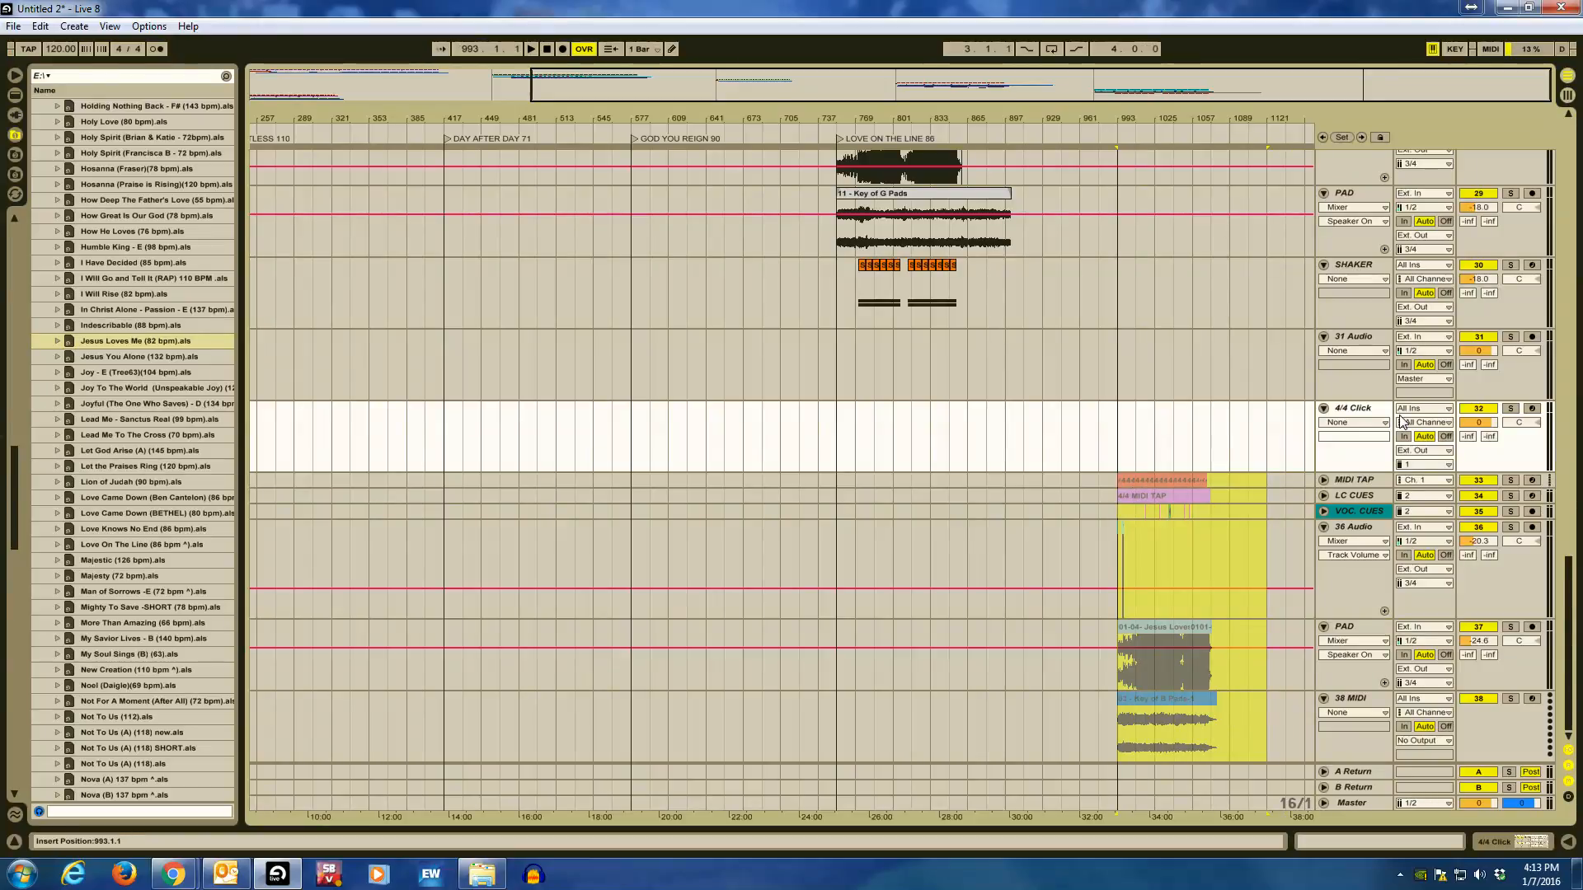
drag(1402, 420, 1145, 478)
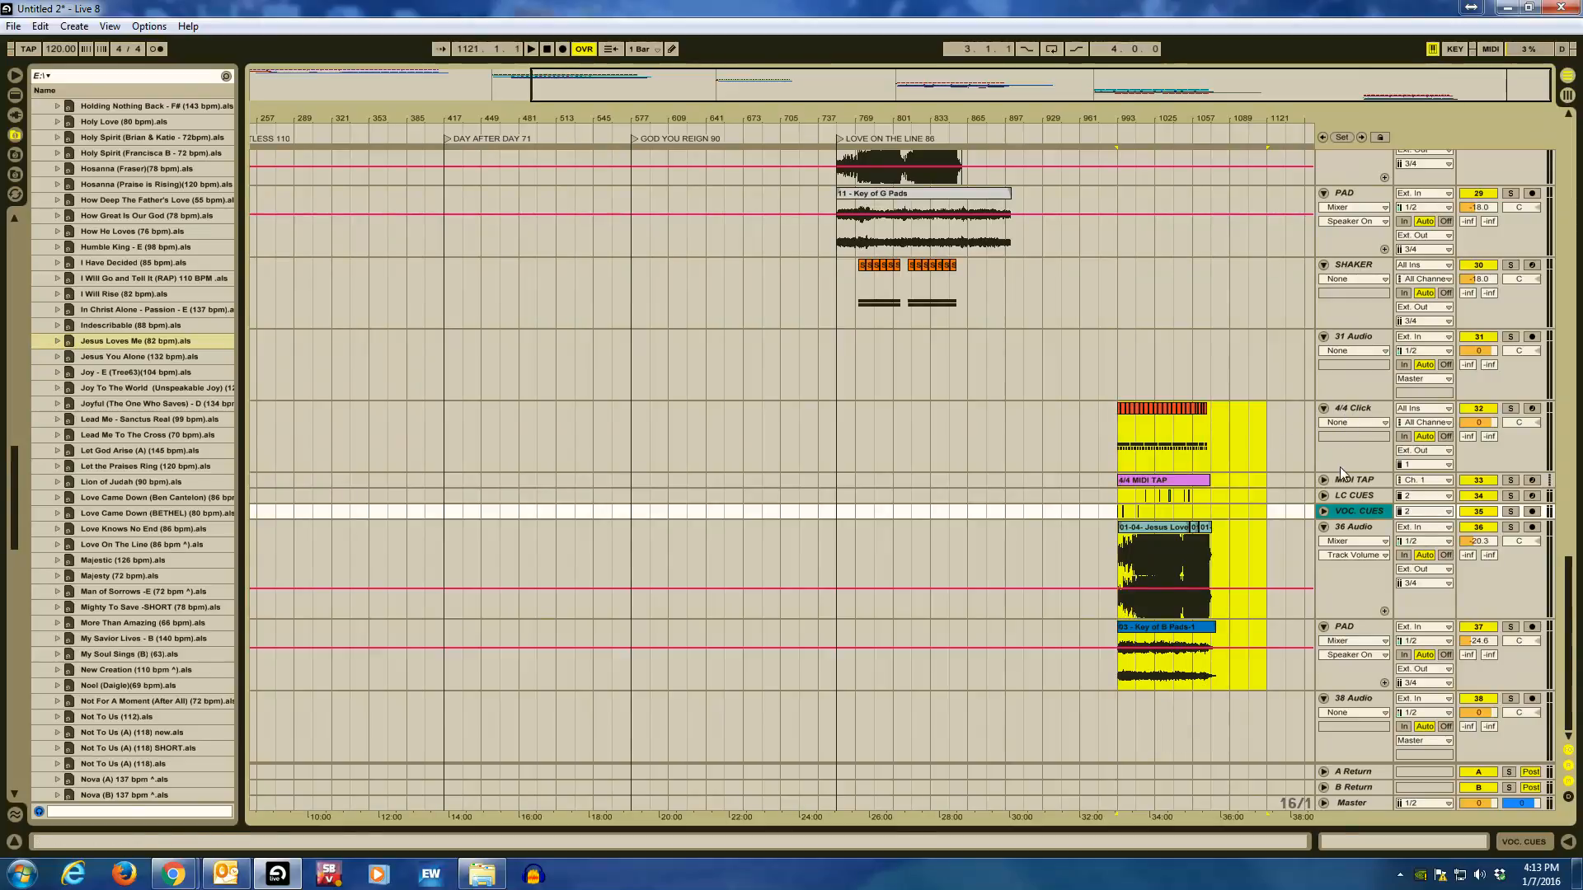
Create a locator named JESUS LOVES ME 82 at bar 993.
right_click(1117, 132)
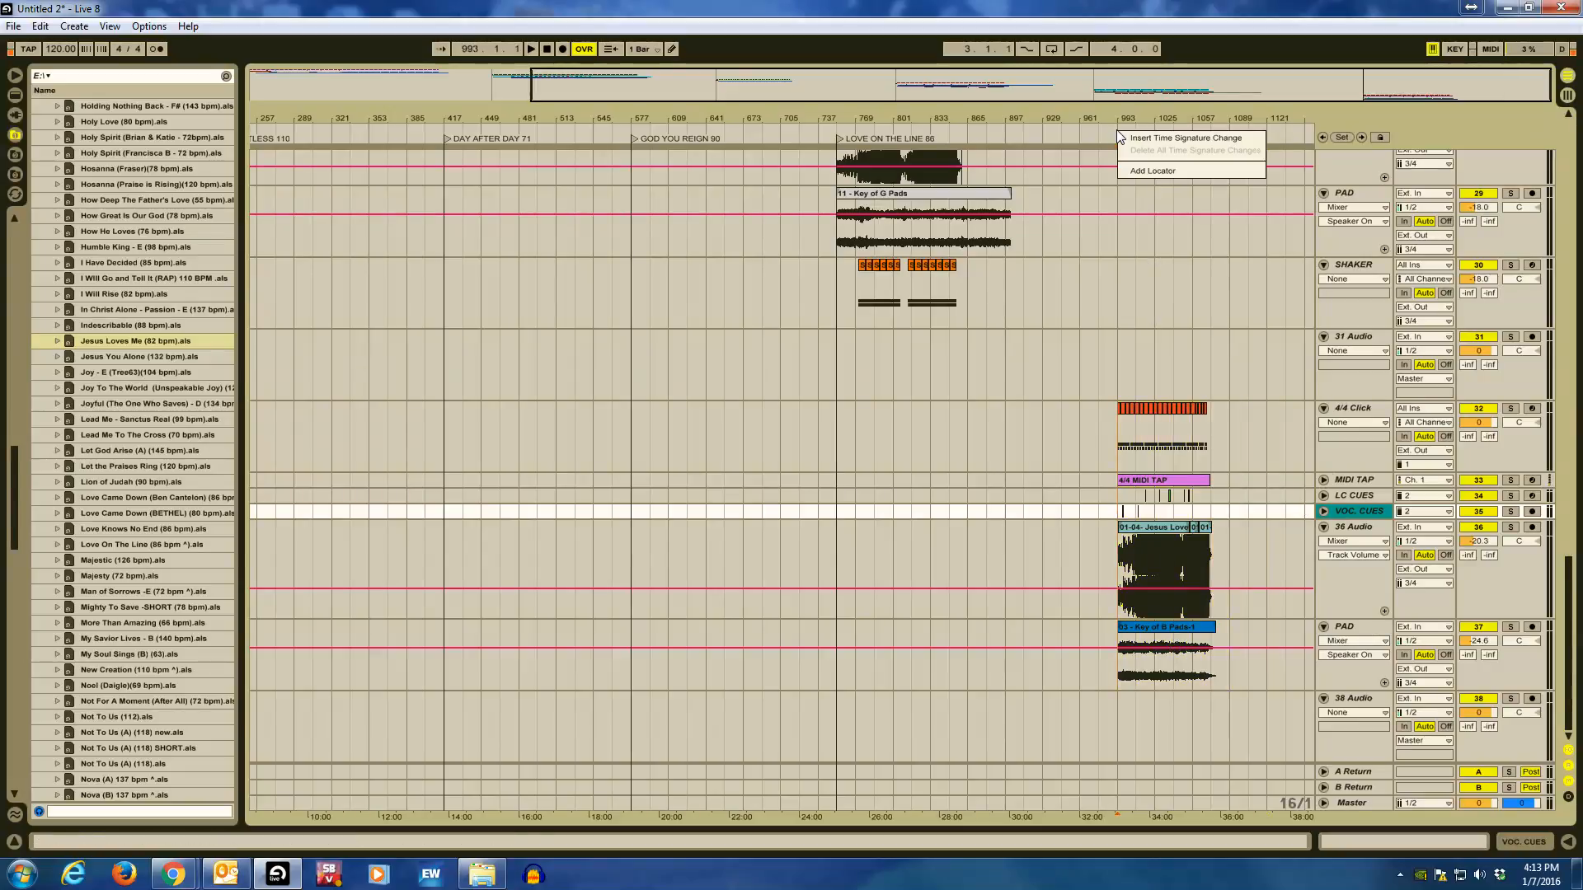
click(1131, 171)
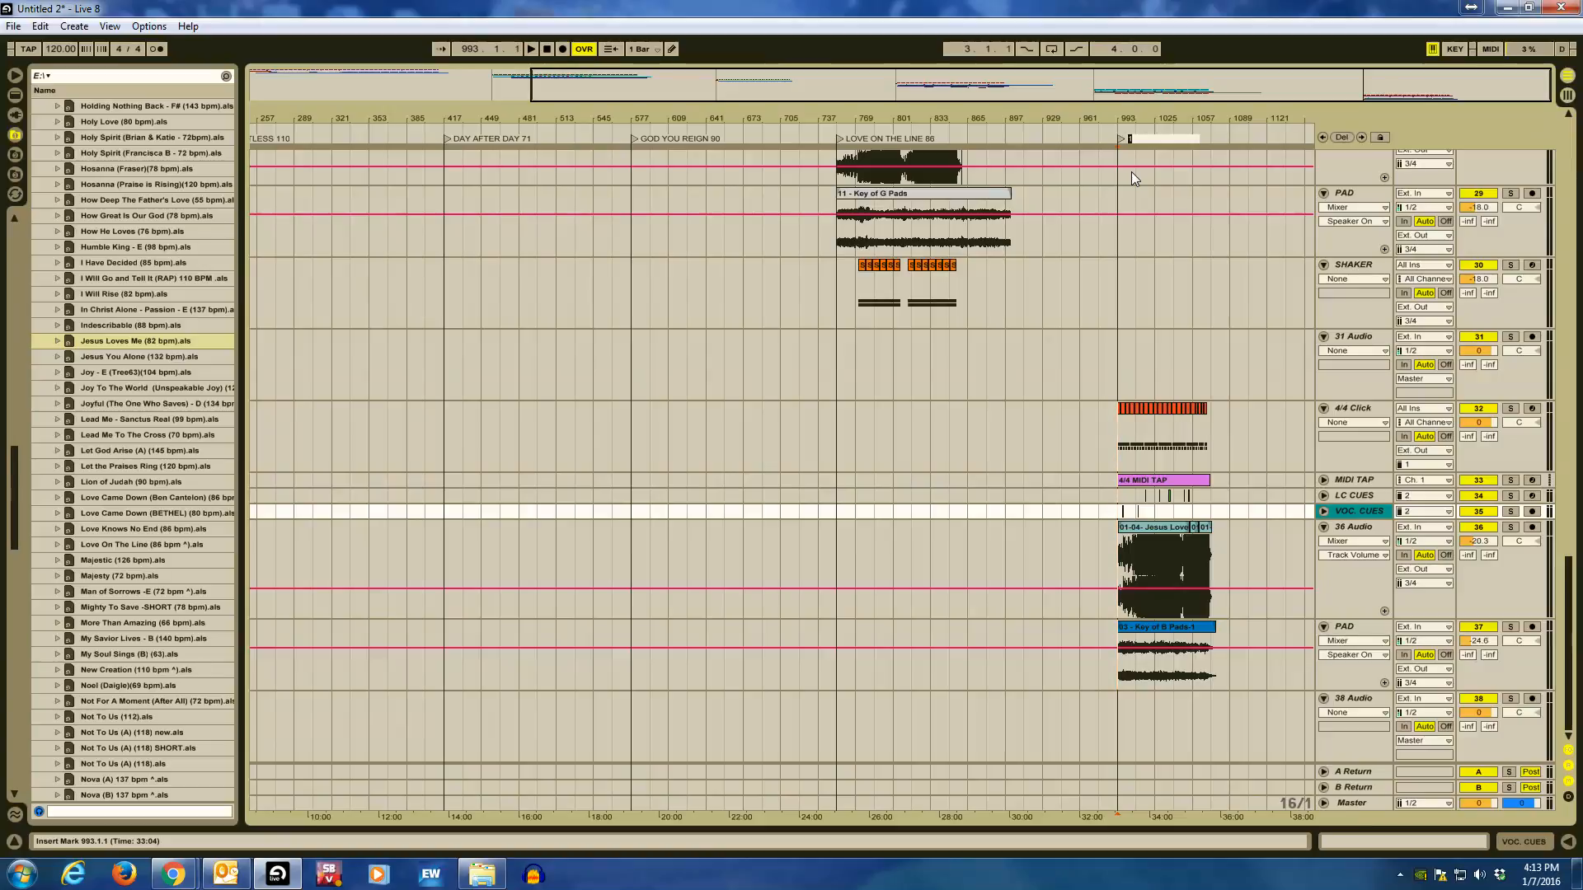
text(JESUS LOV)
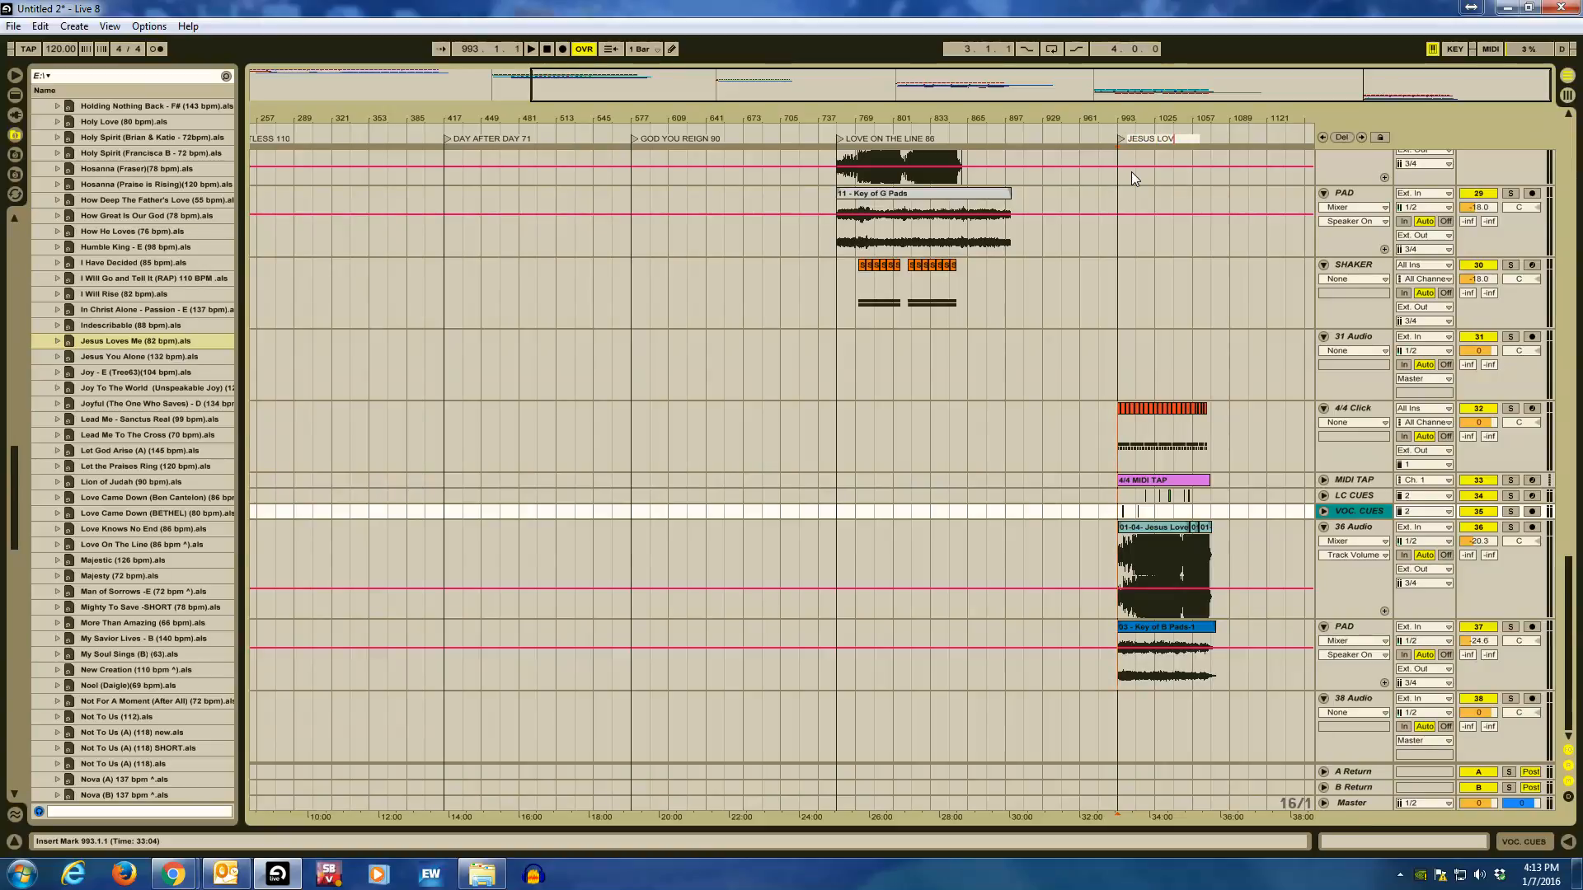
text(ES ME)
key(Return)
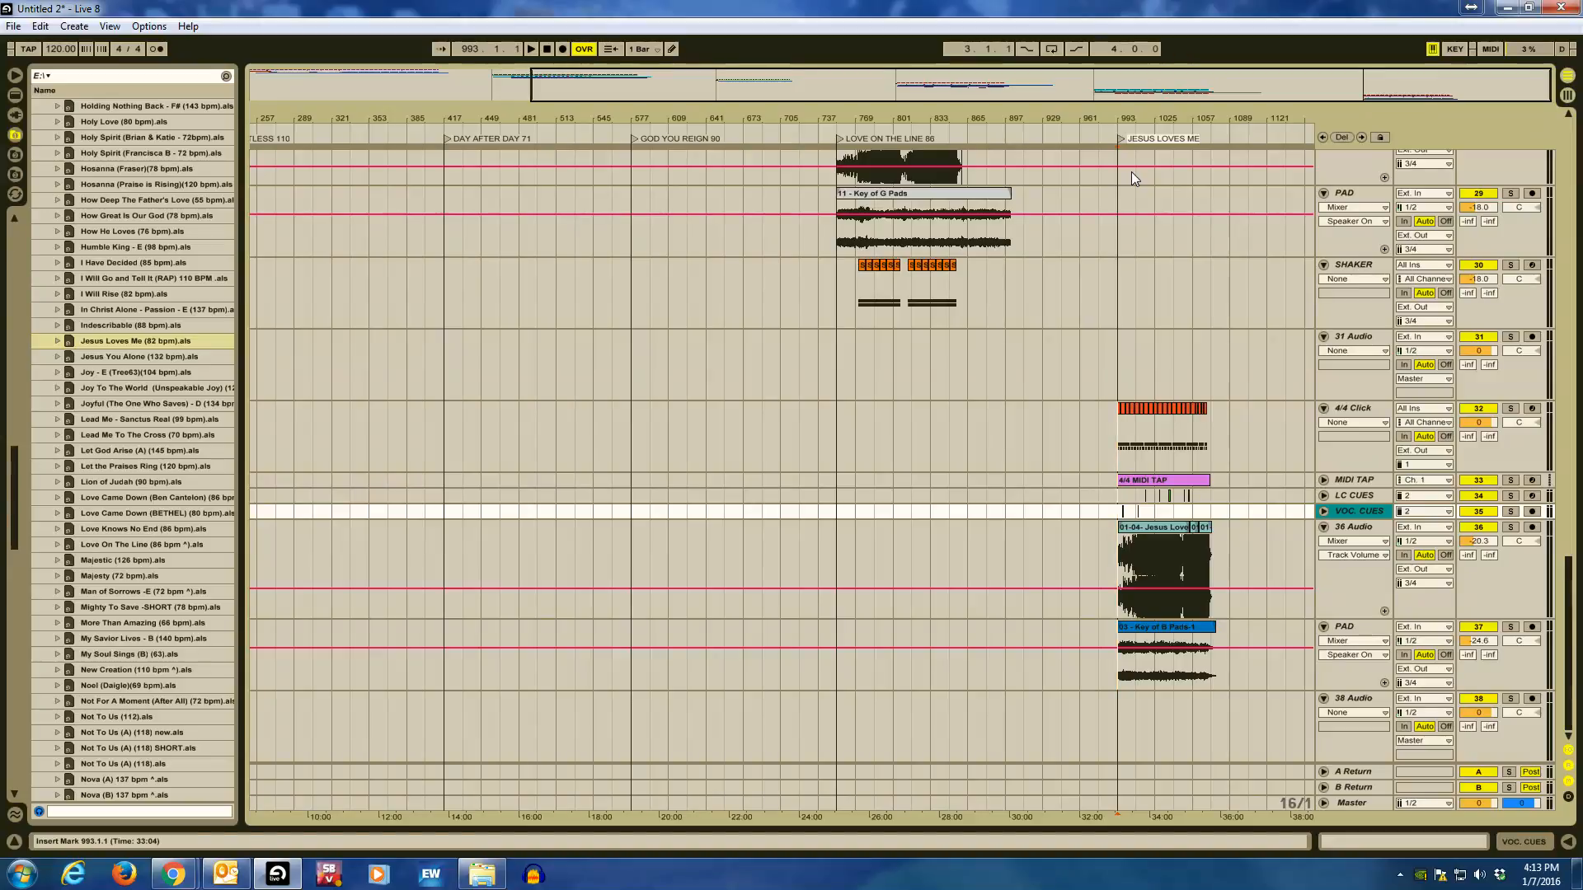
text(82)
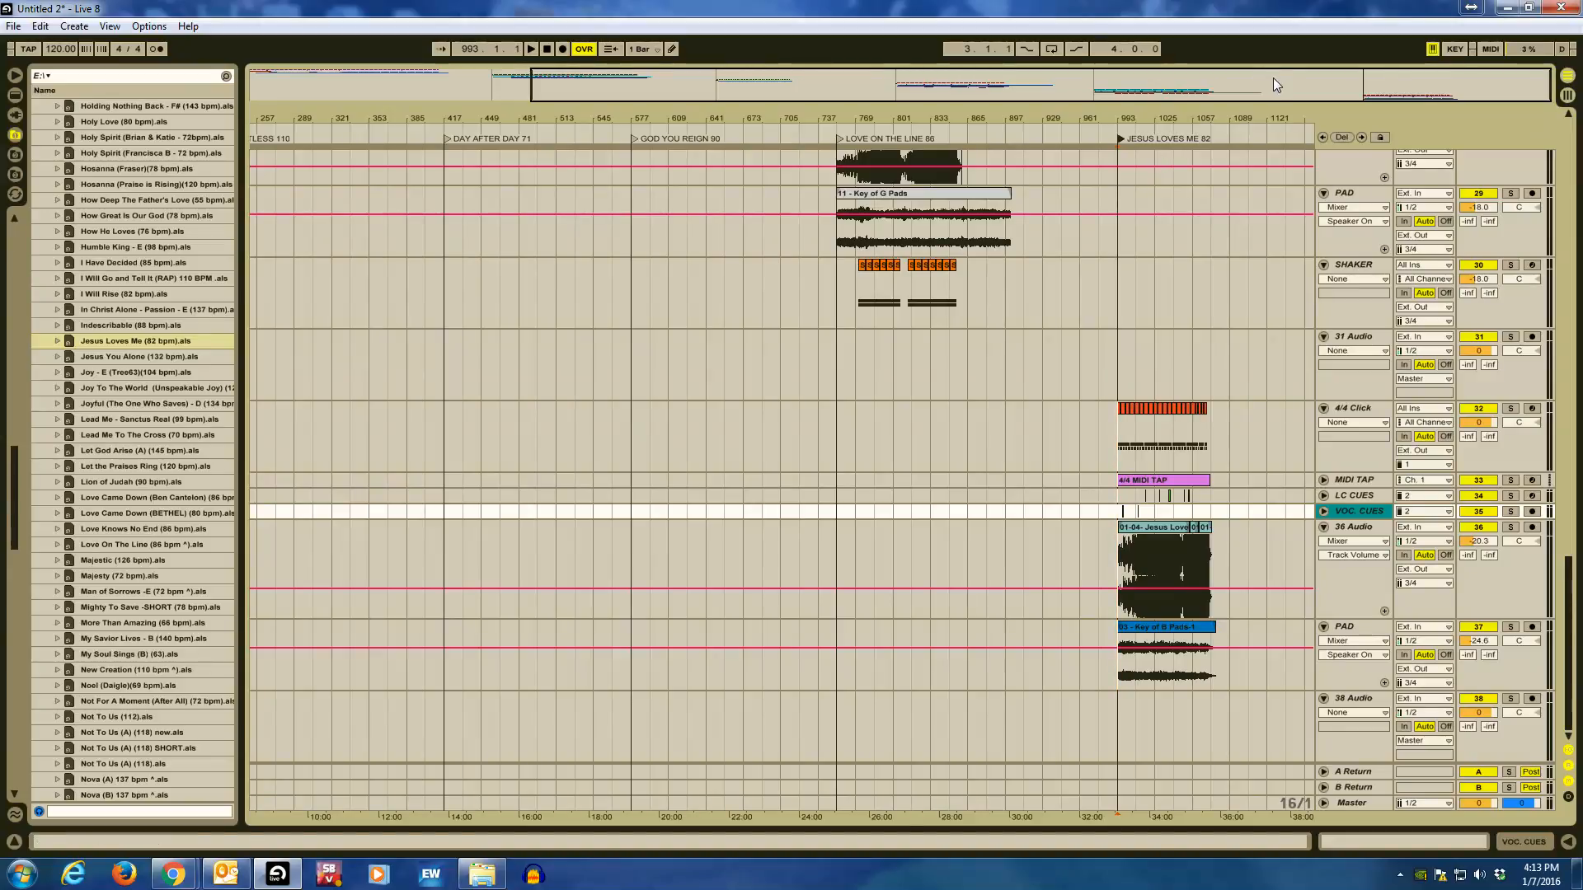
drag(1273, 78, 1195, 77)
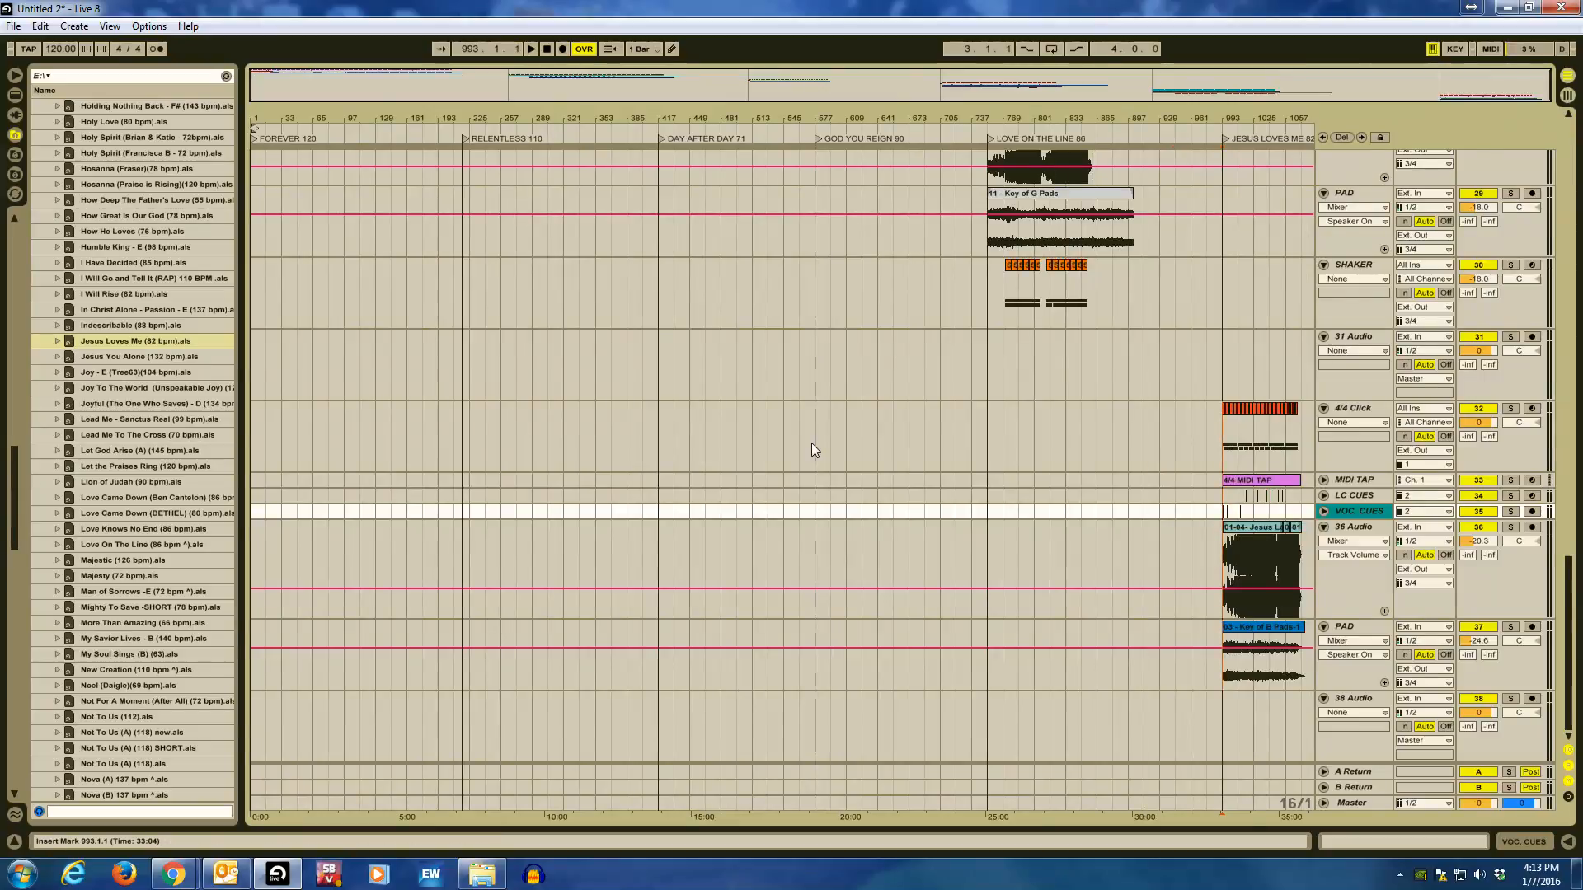
scroll(811, 453, up, 4)
scroll(812, 453, down, 2)
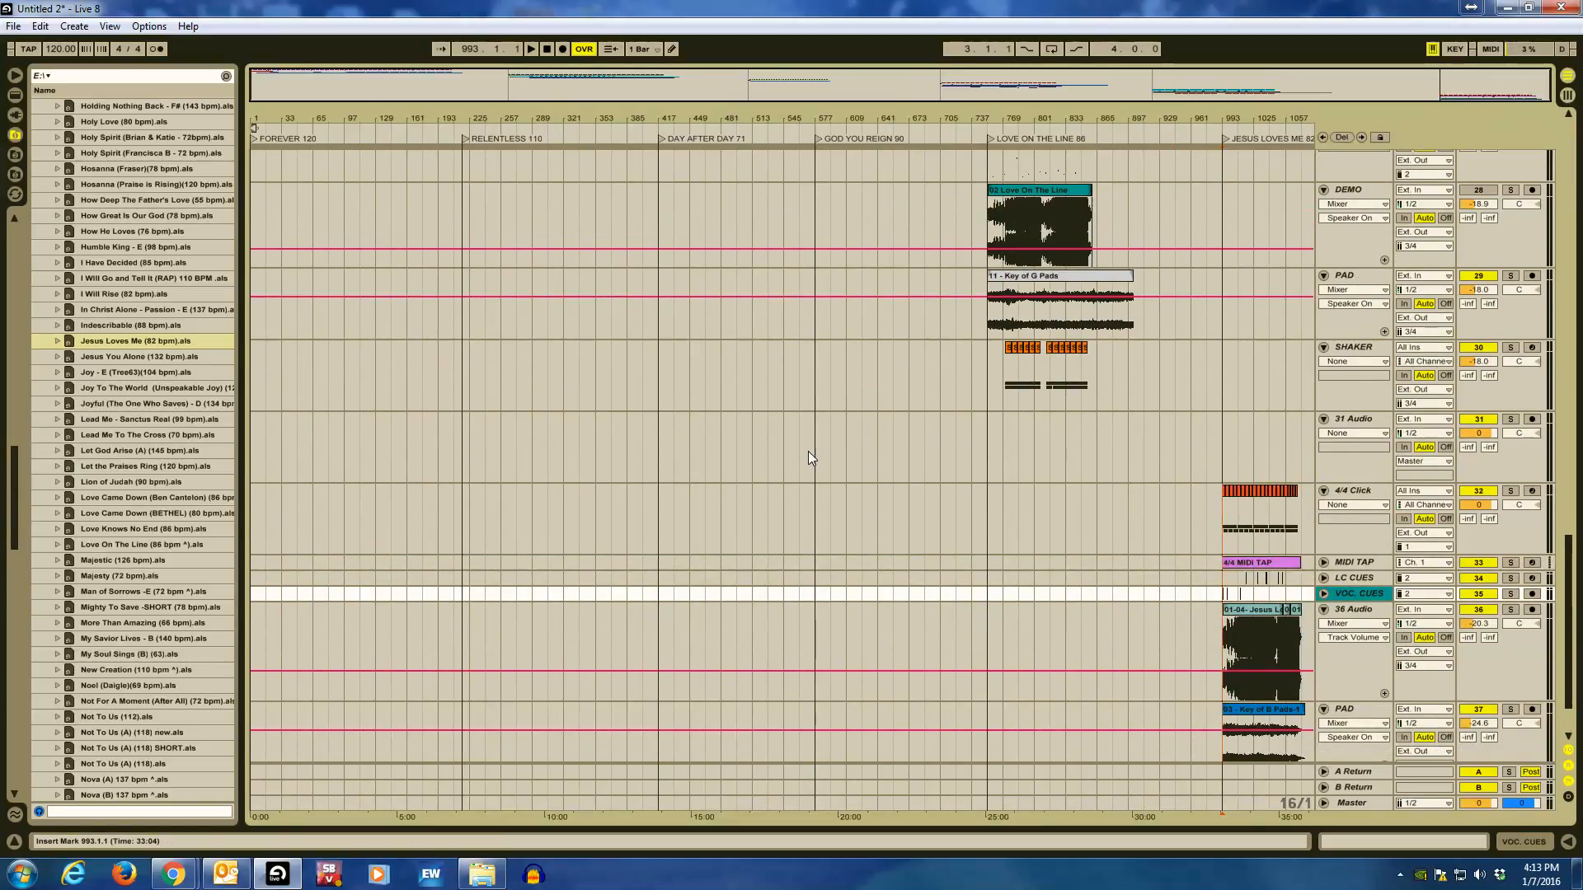
scroll(726, 551, up, 1)
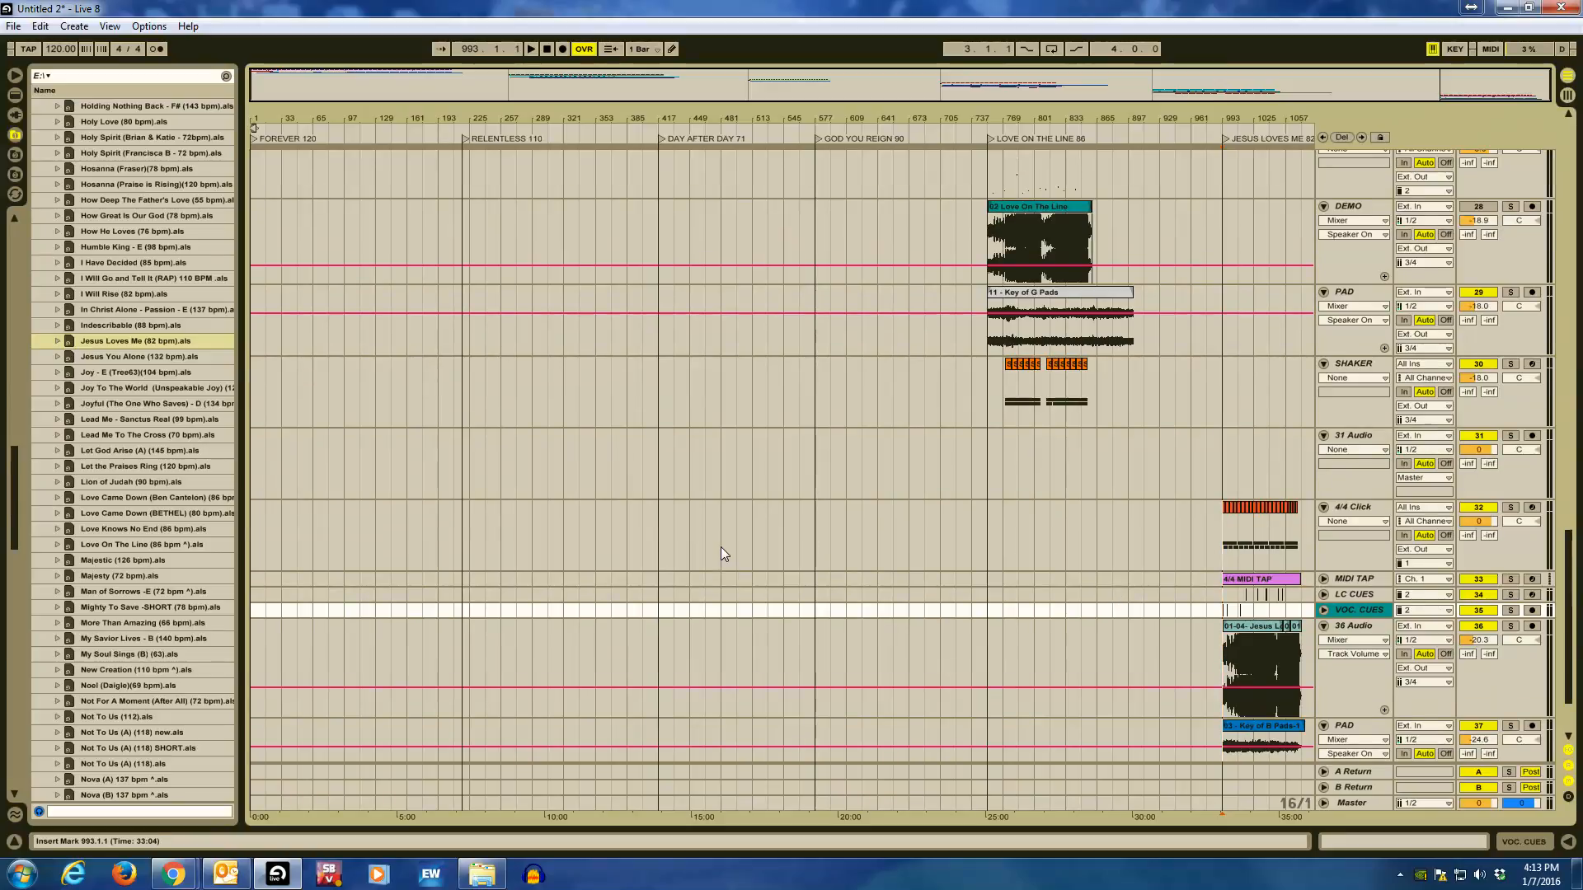
scroll(721, 553, down, 2)
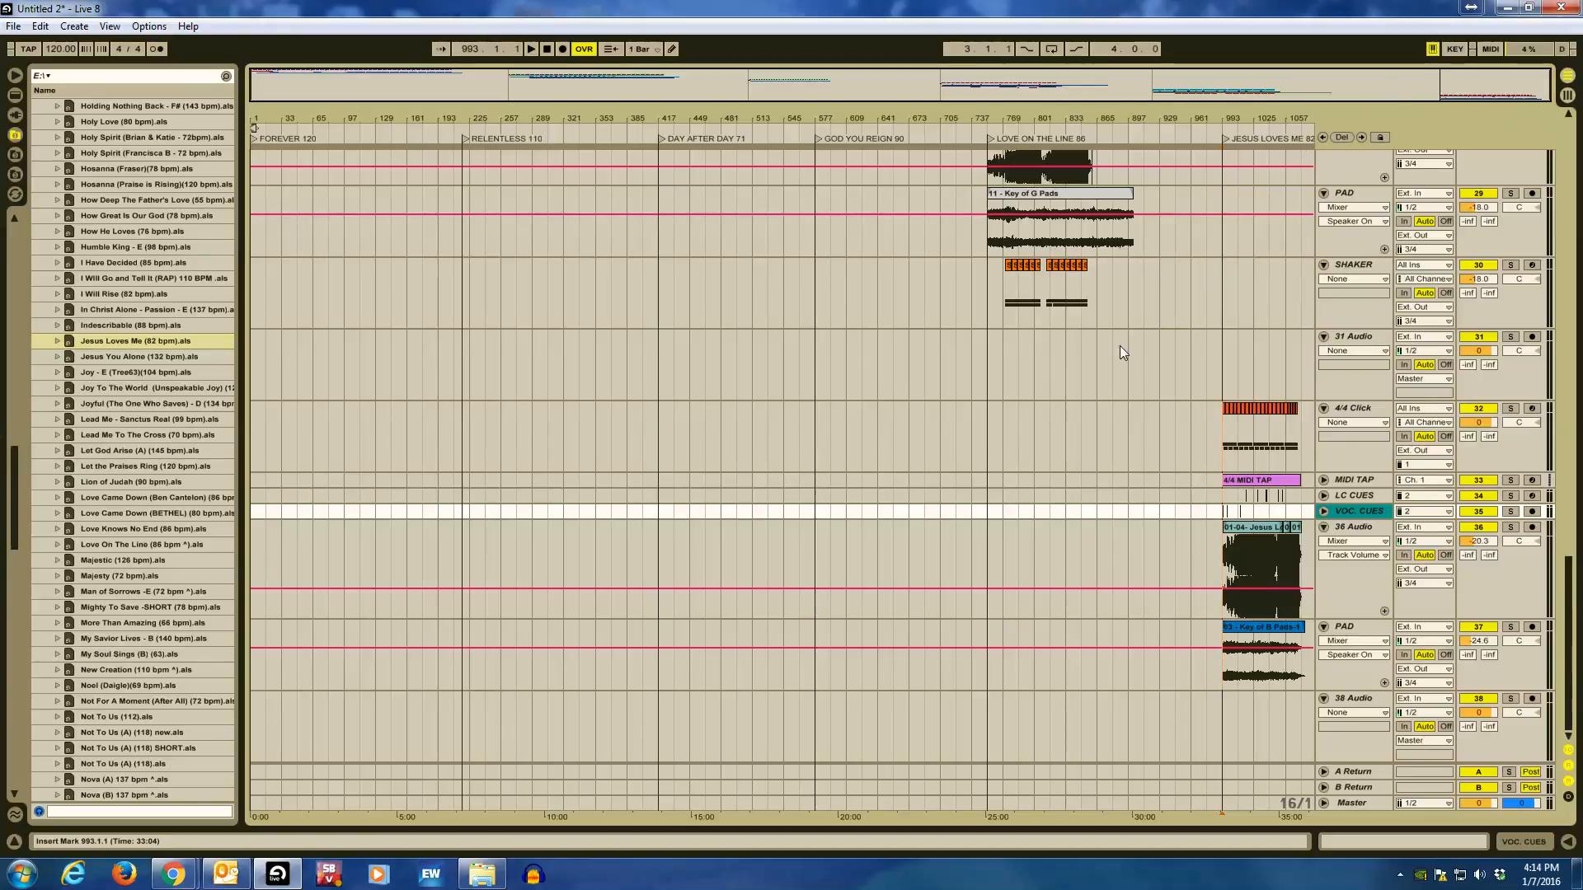
Map computer keys 1, 2 and 3 to the FOREVER 120, RELENTLESS 110 and DAY AFTER DAY 71 locators.
click(1456, 48)
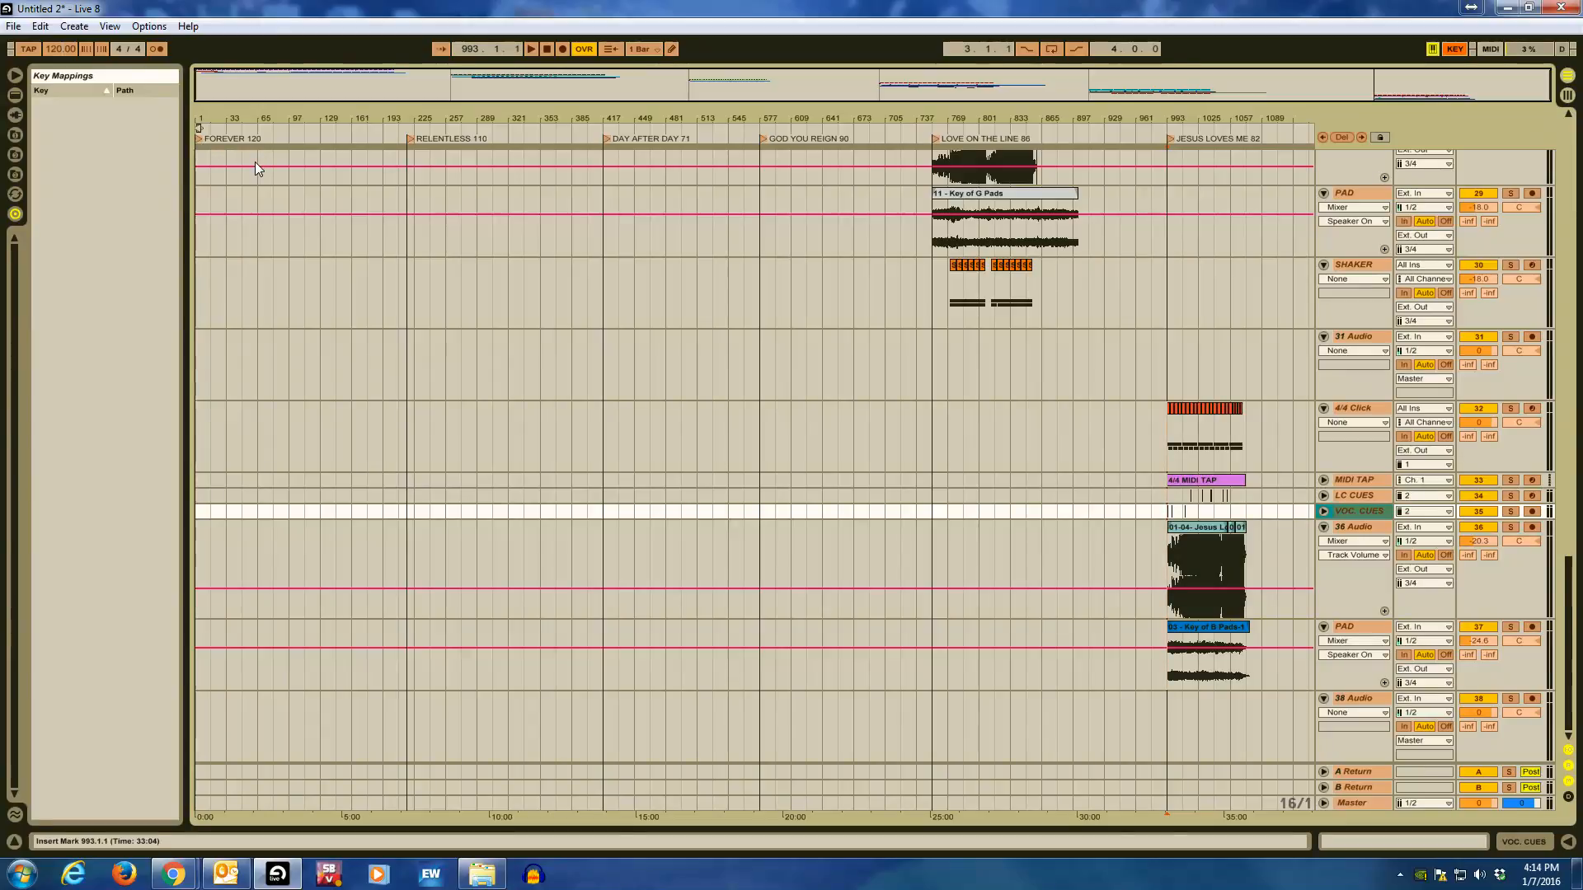
click(197, 141)
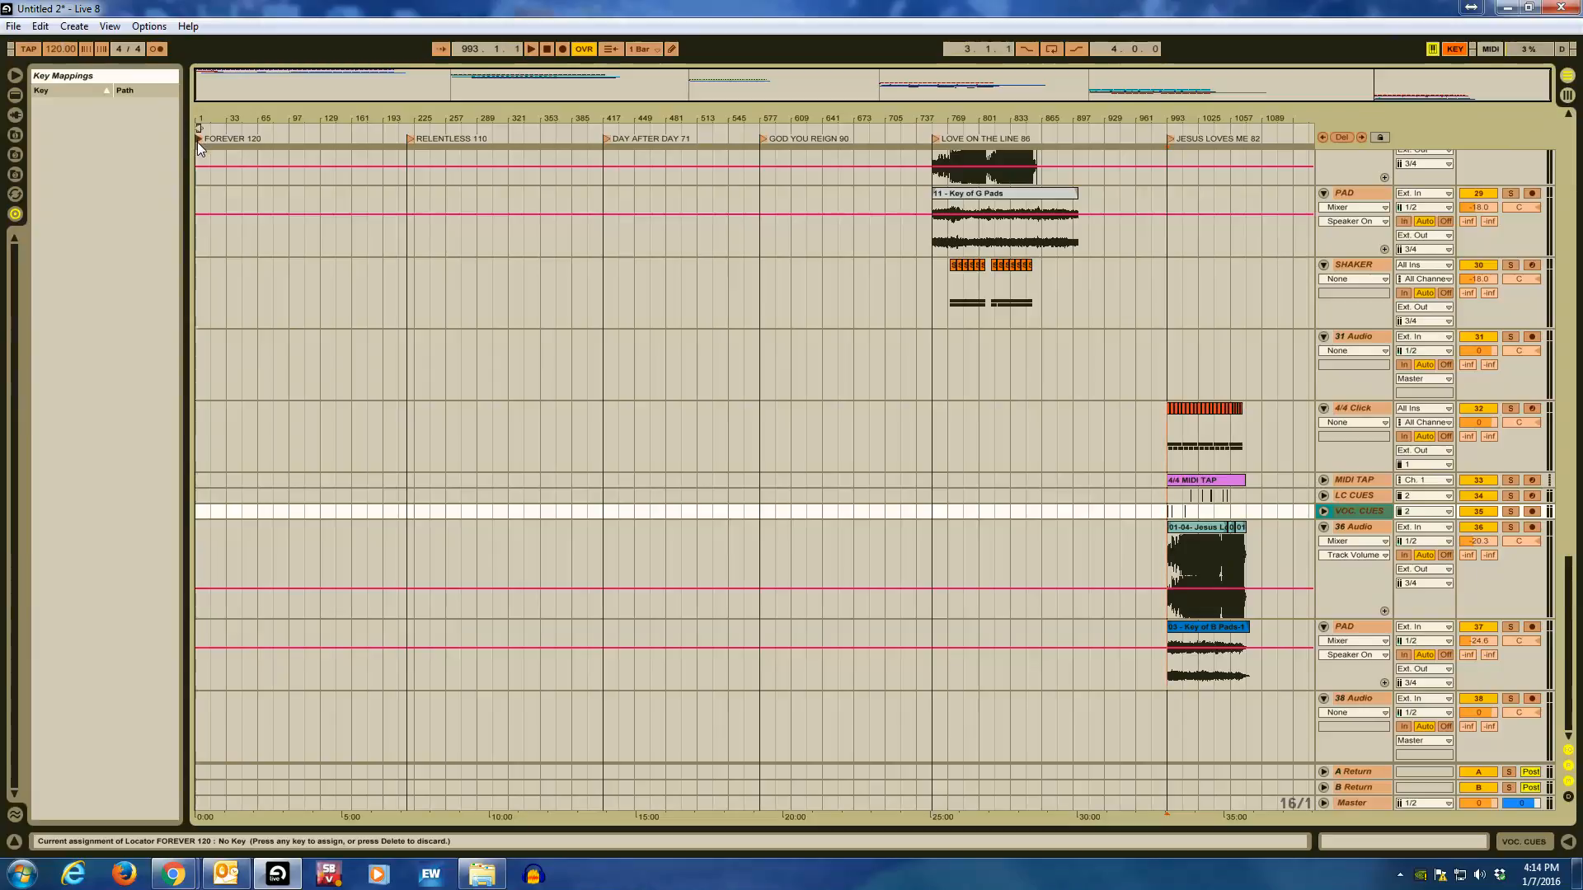
key(1)
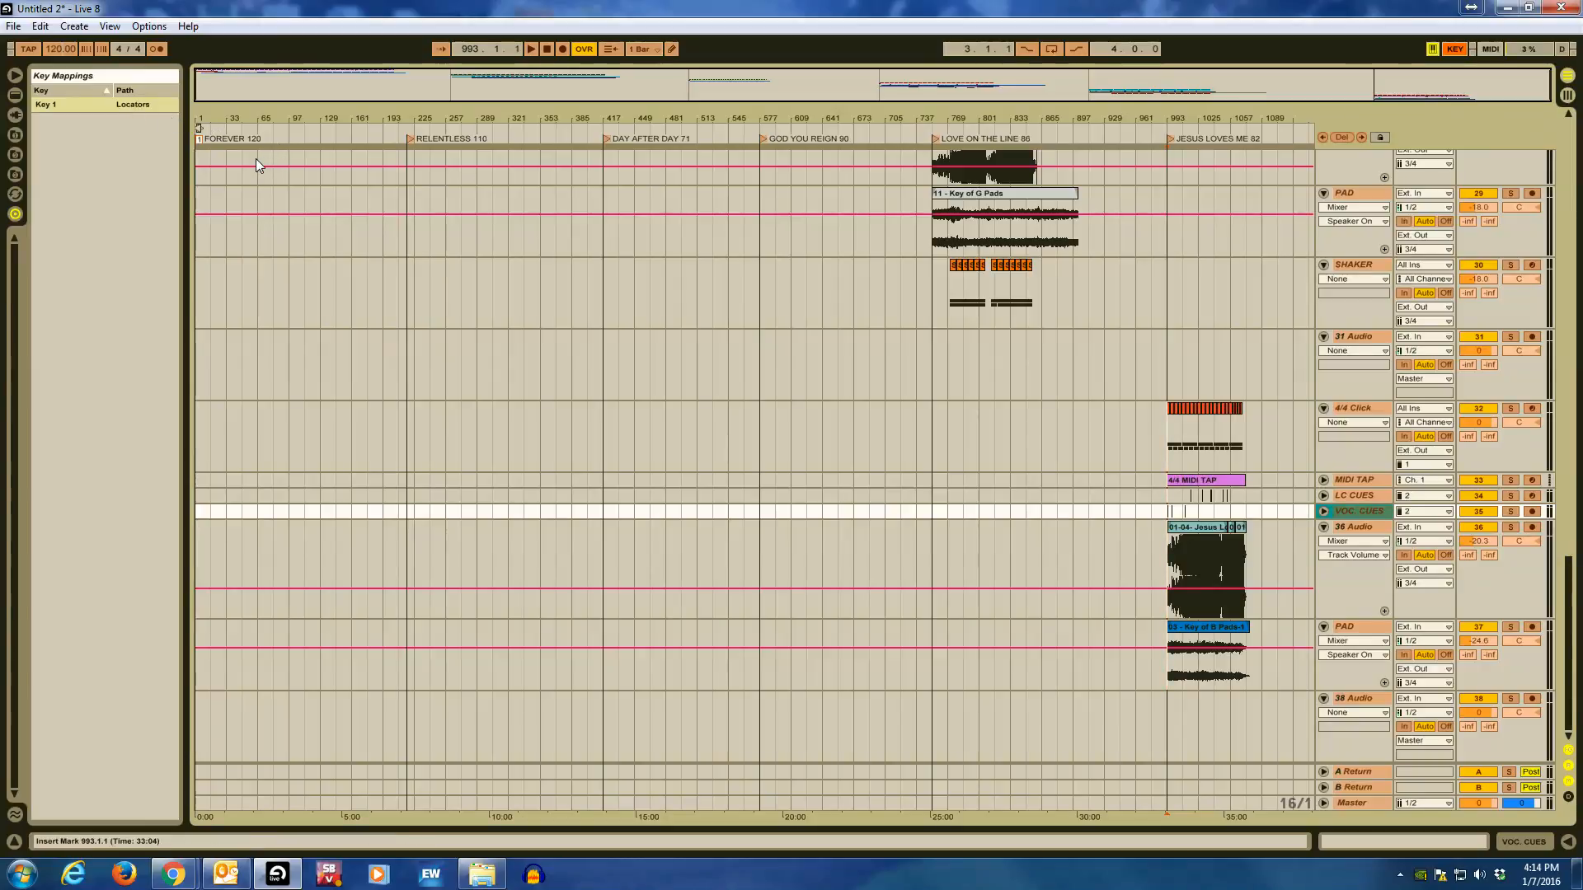
click(410, 140)
key(2)
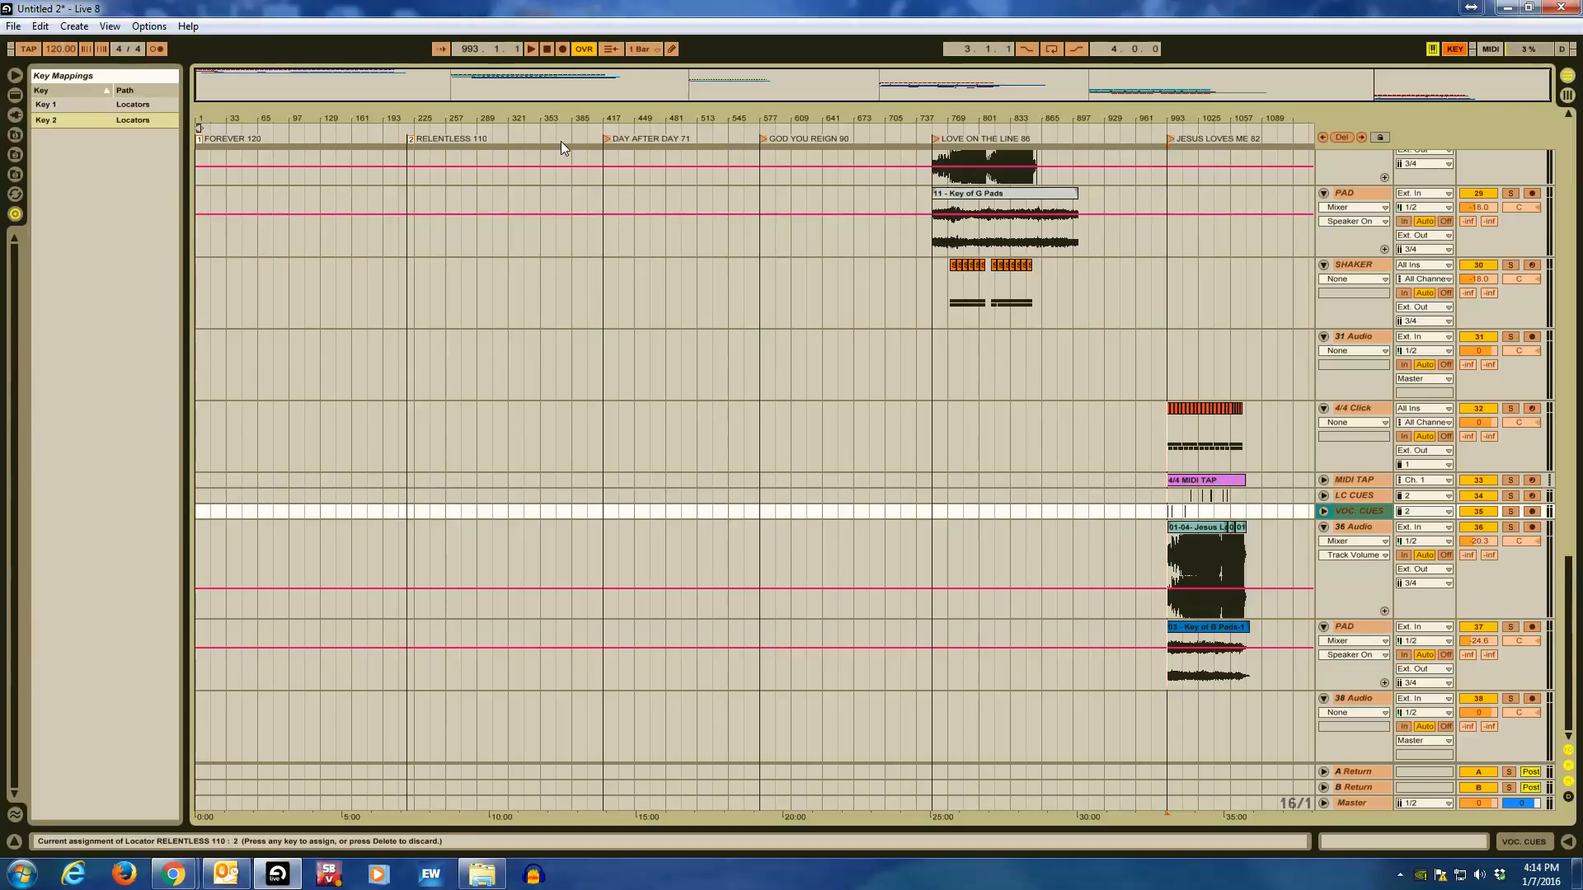
click(606, 137)
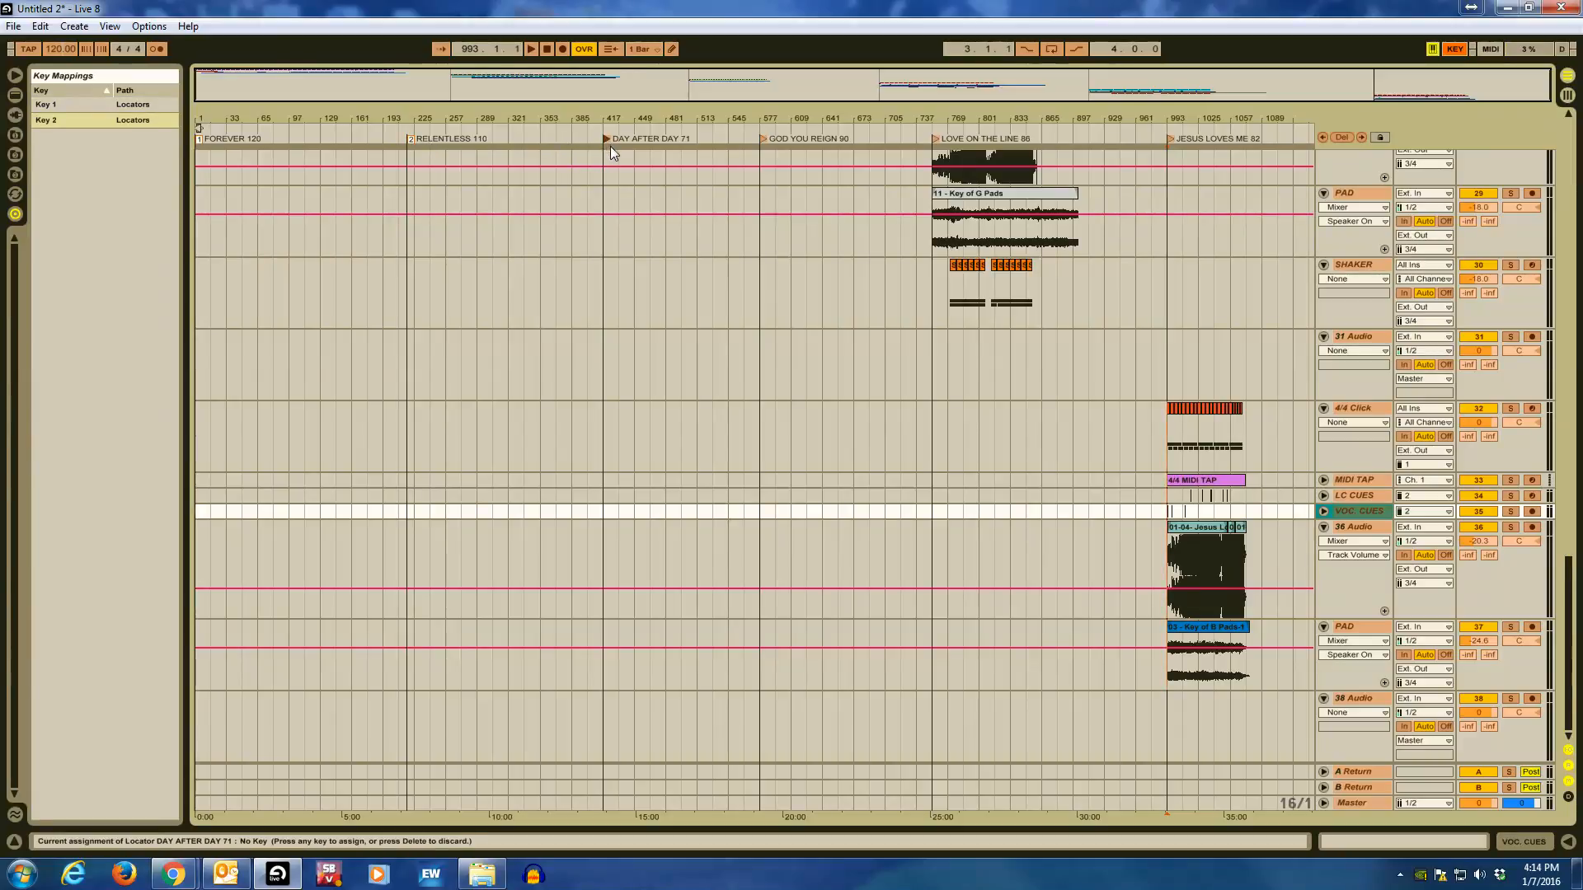
key(3)
Map keys 4, 5 and 6 to the GOD YOU REIGN 90, LOVE ON THE LINE 86 and JESUS LOVES ME 82 locators, and leave key mapping mode.
click(764, 138)
key(4)
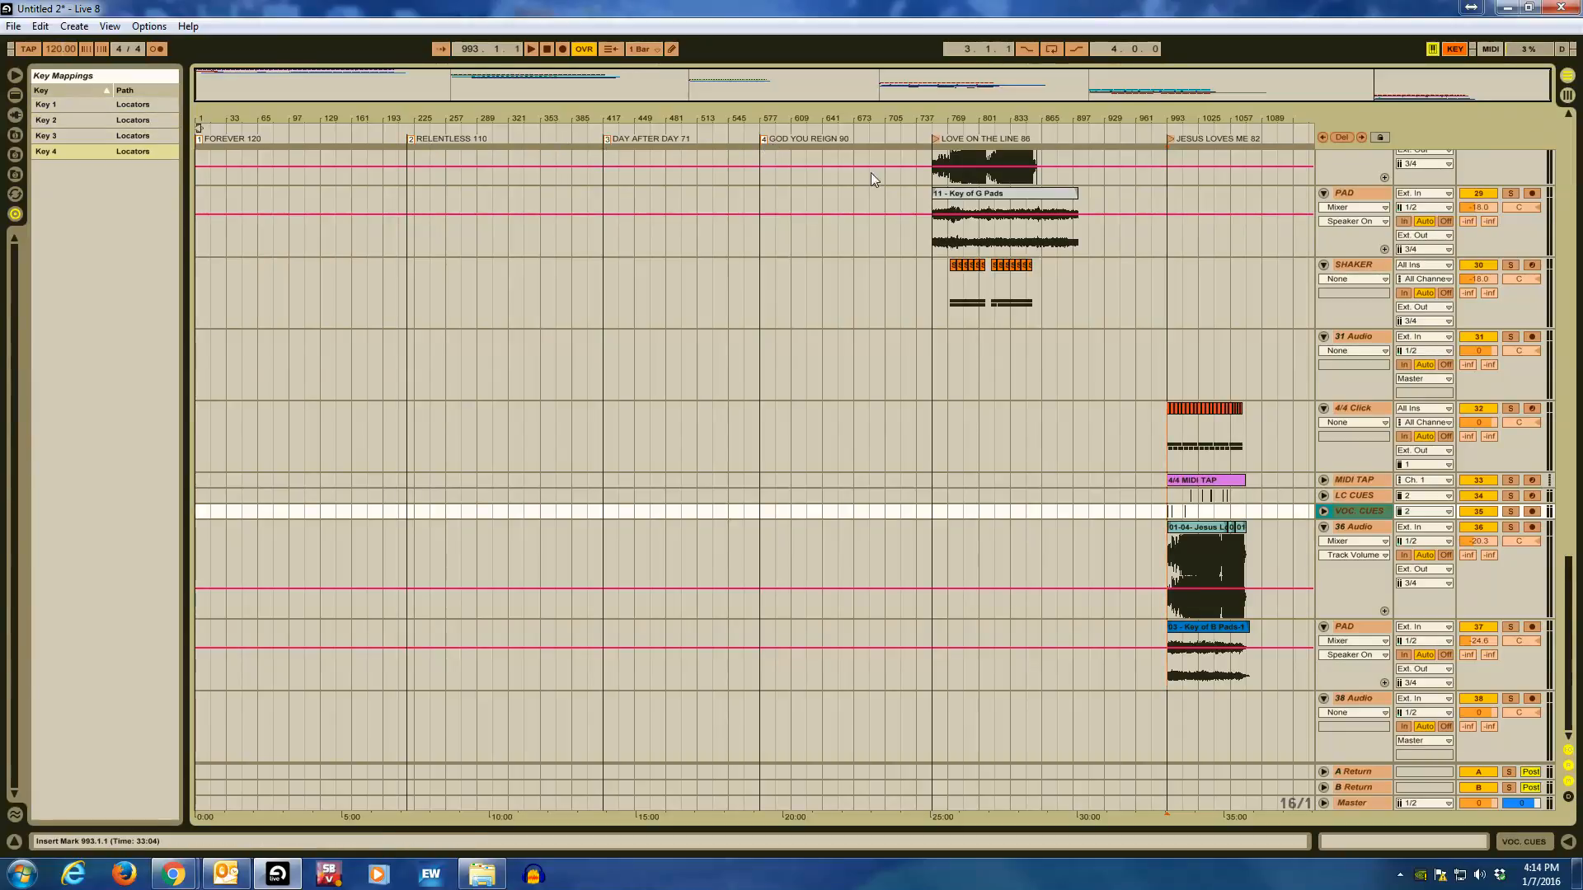
click(932, 140)
key(5)
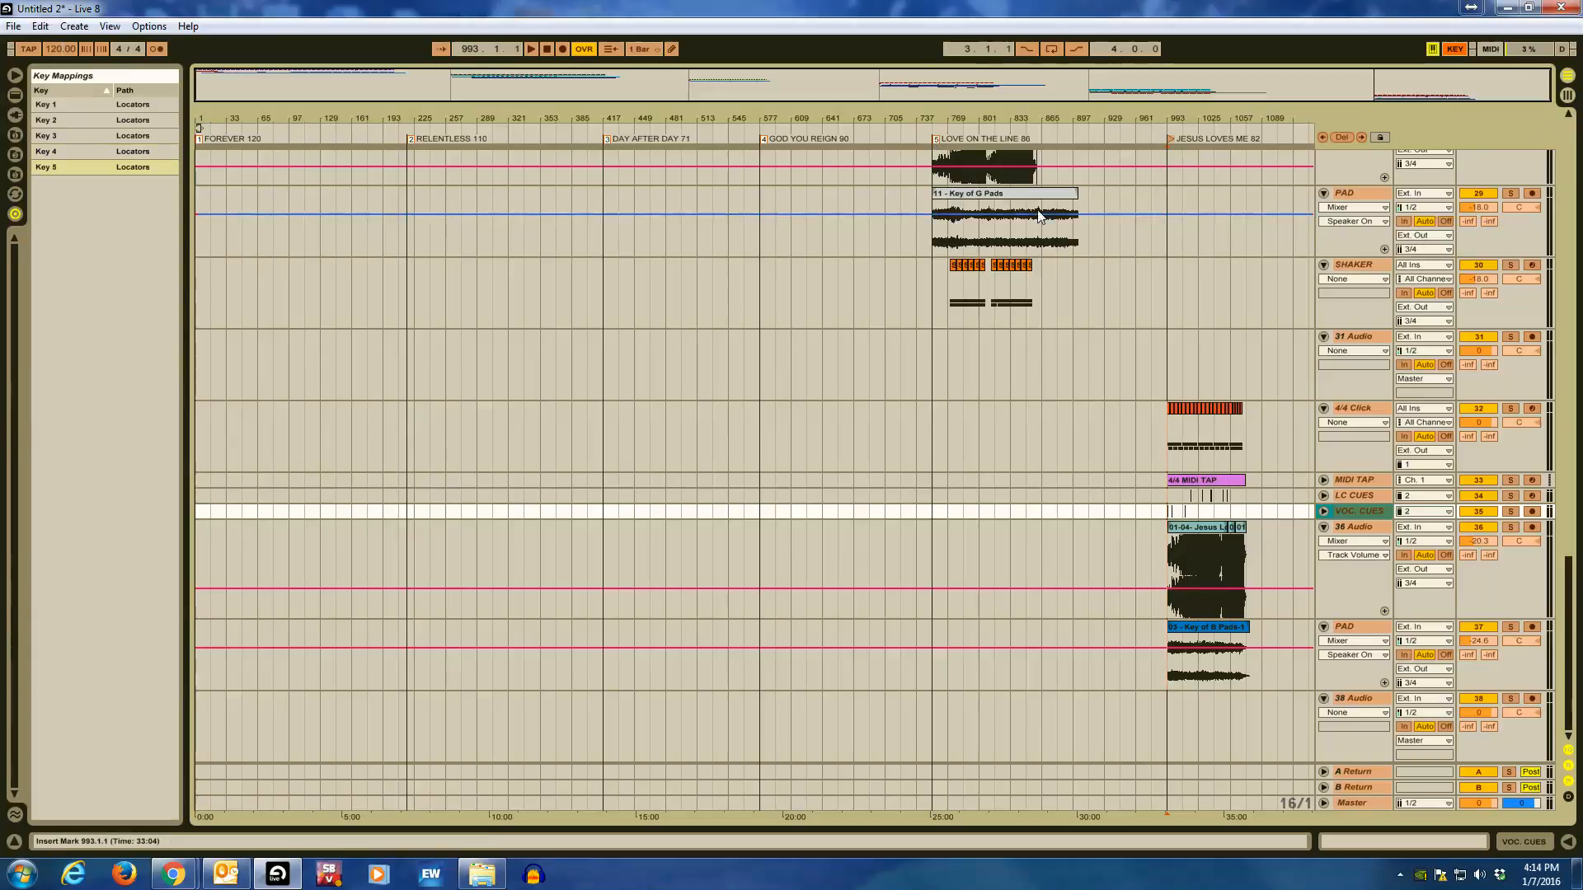
click(1169, 139)
key(6)
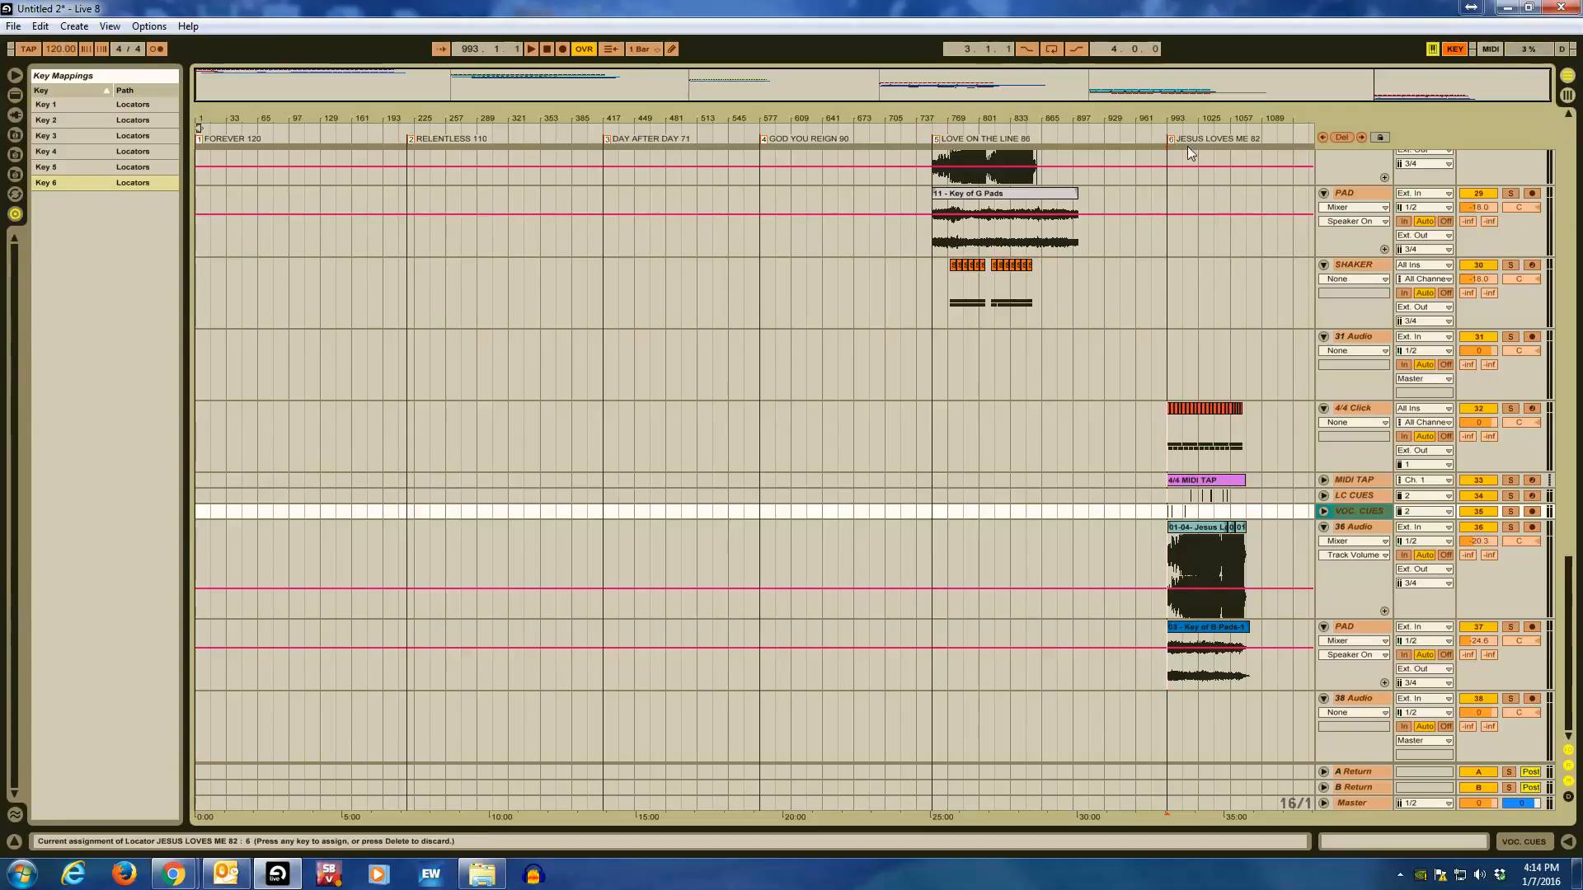
click(1456, 49)
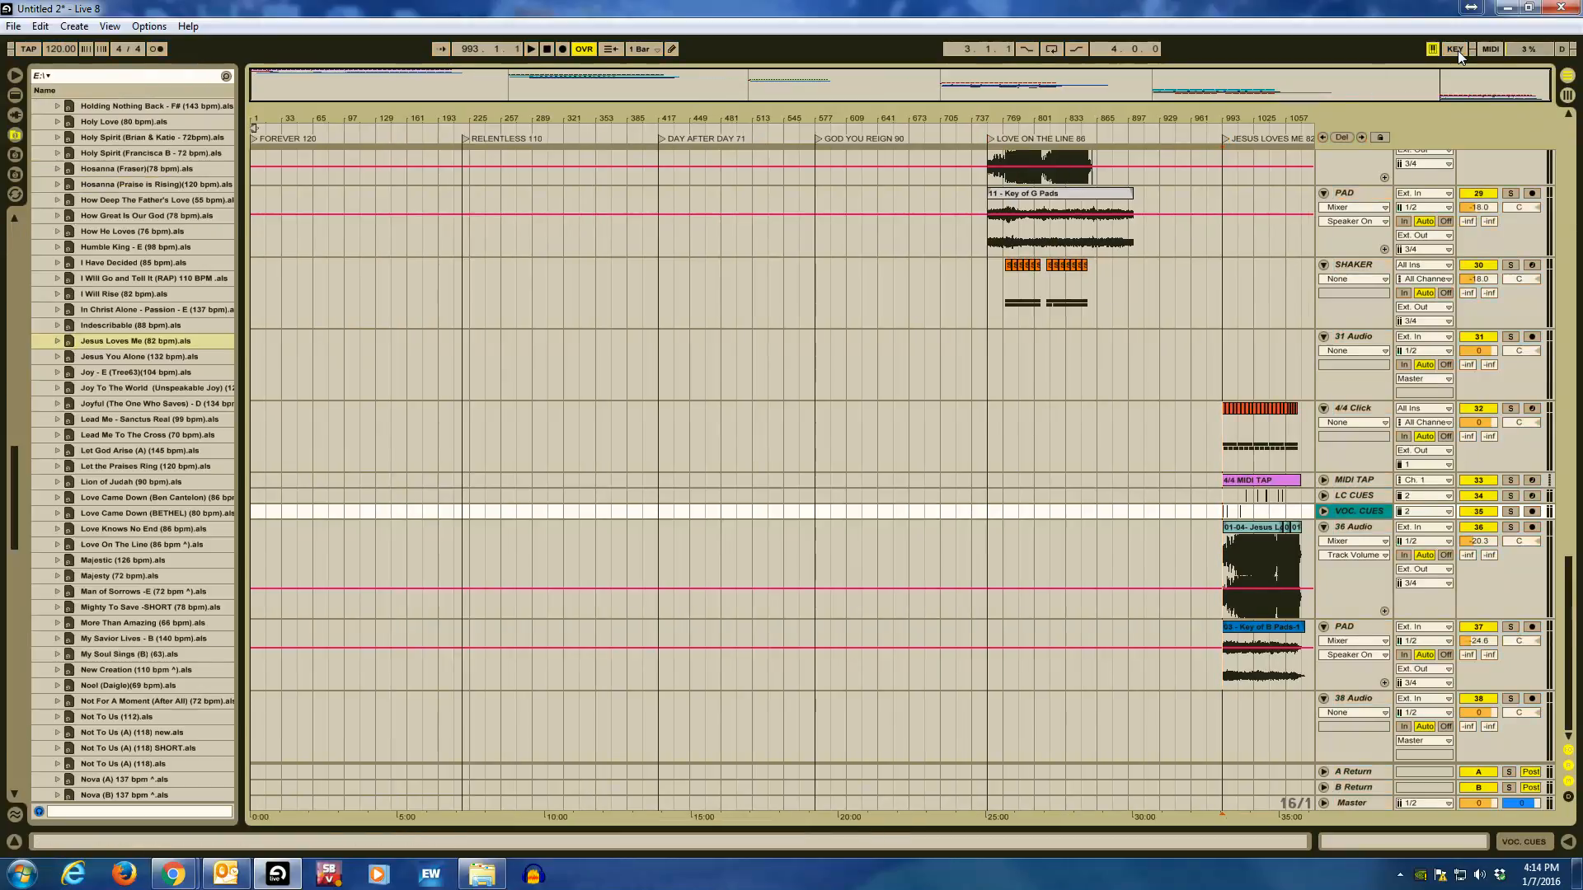
Move the insert position to the start of the set and on to the RELENTLESS 110 locator.
click(626, 239)
click(594, 295)
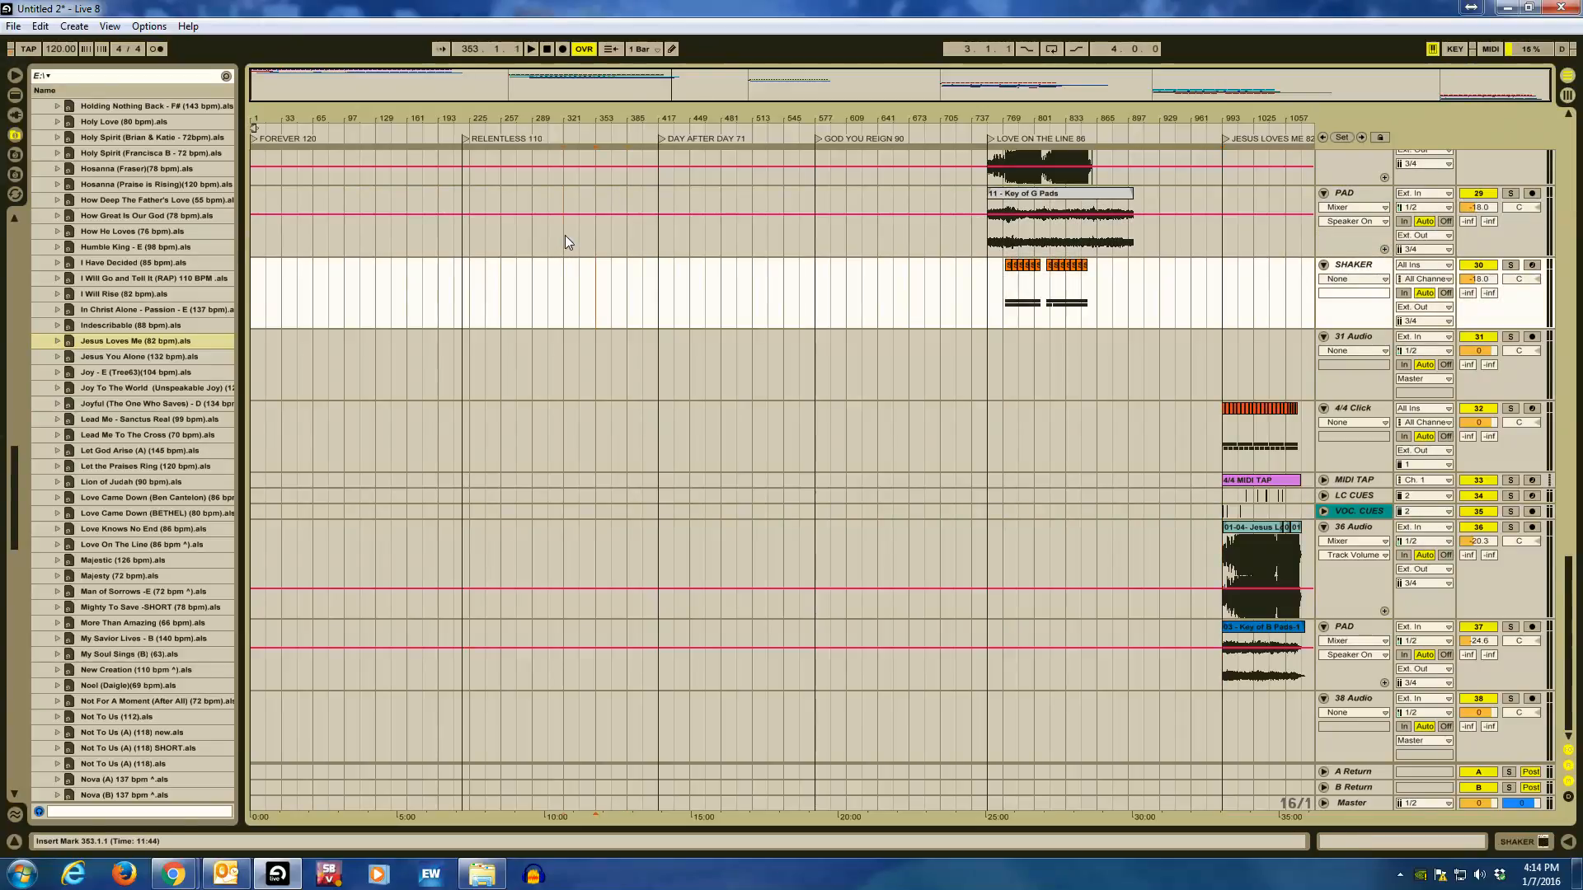
click(564, 239)
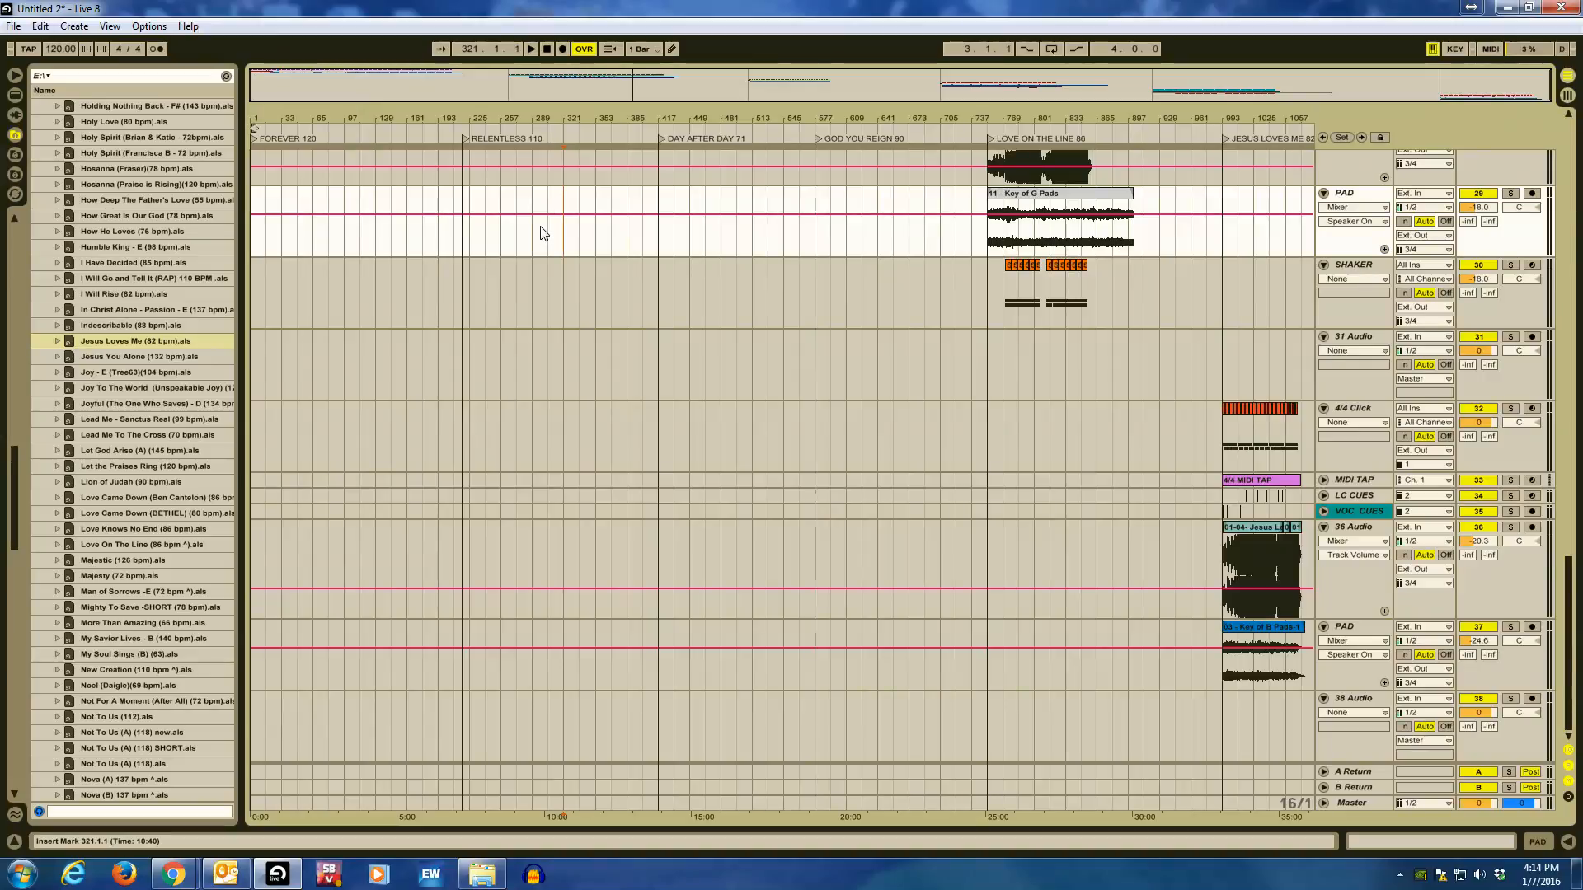
key(Home)
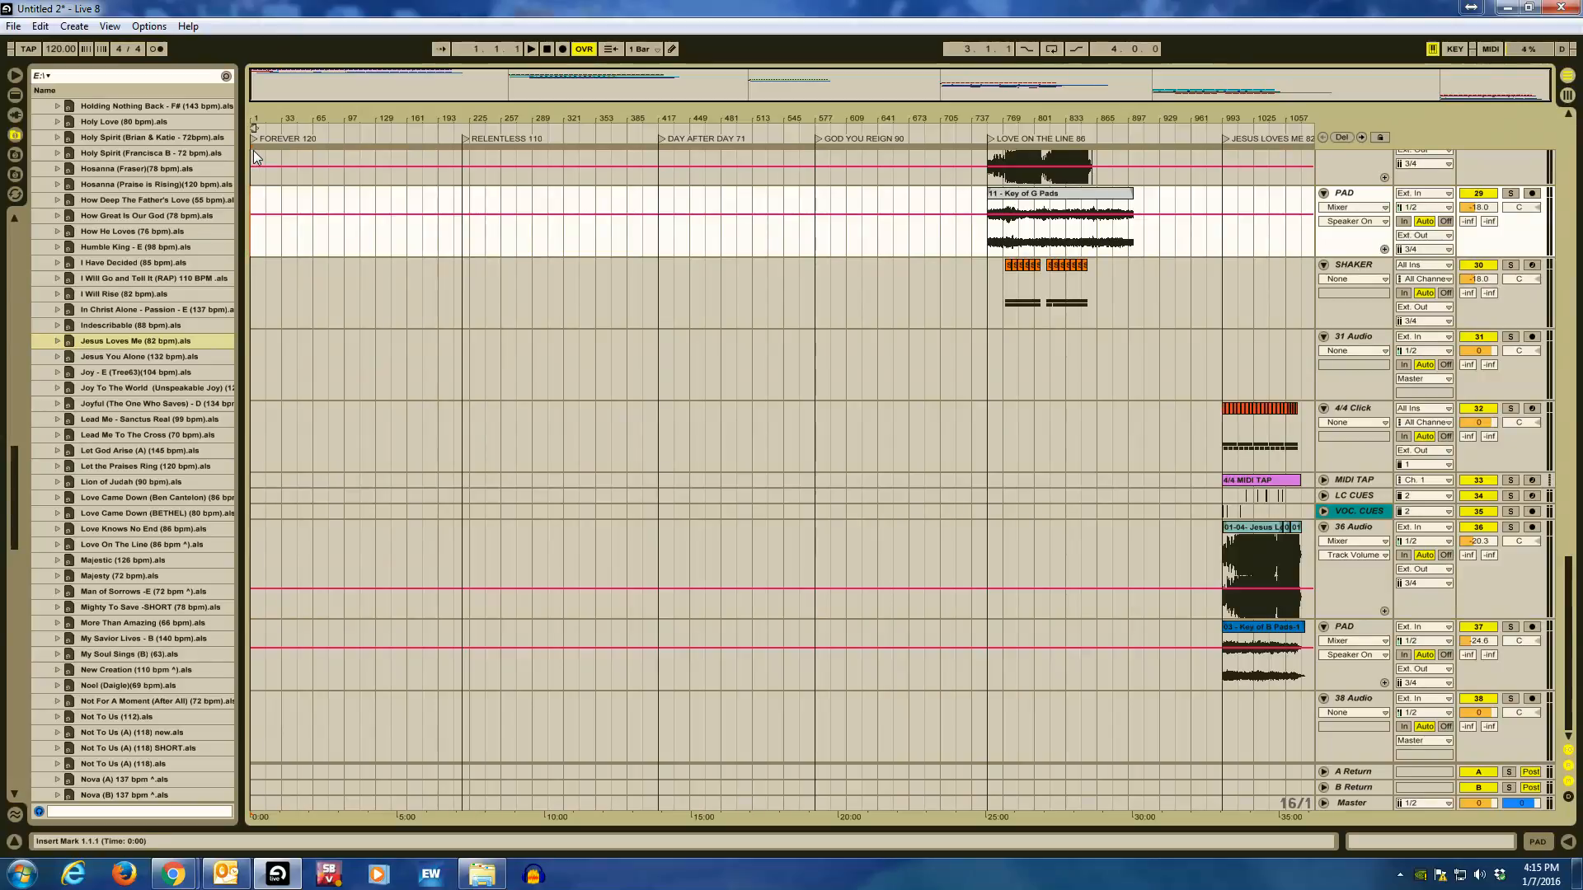
click(463, 153)
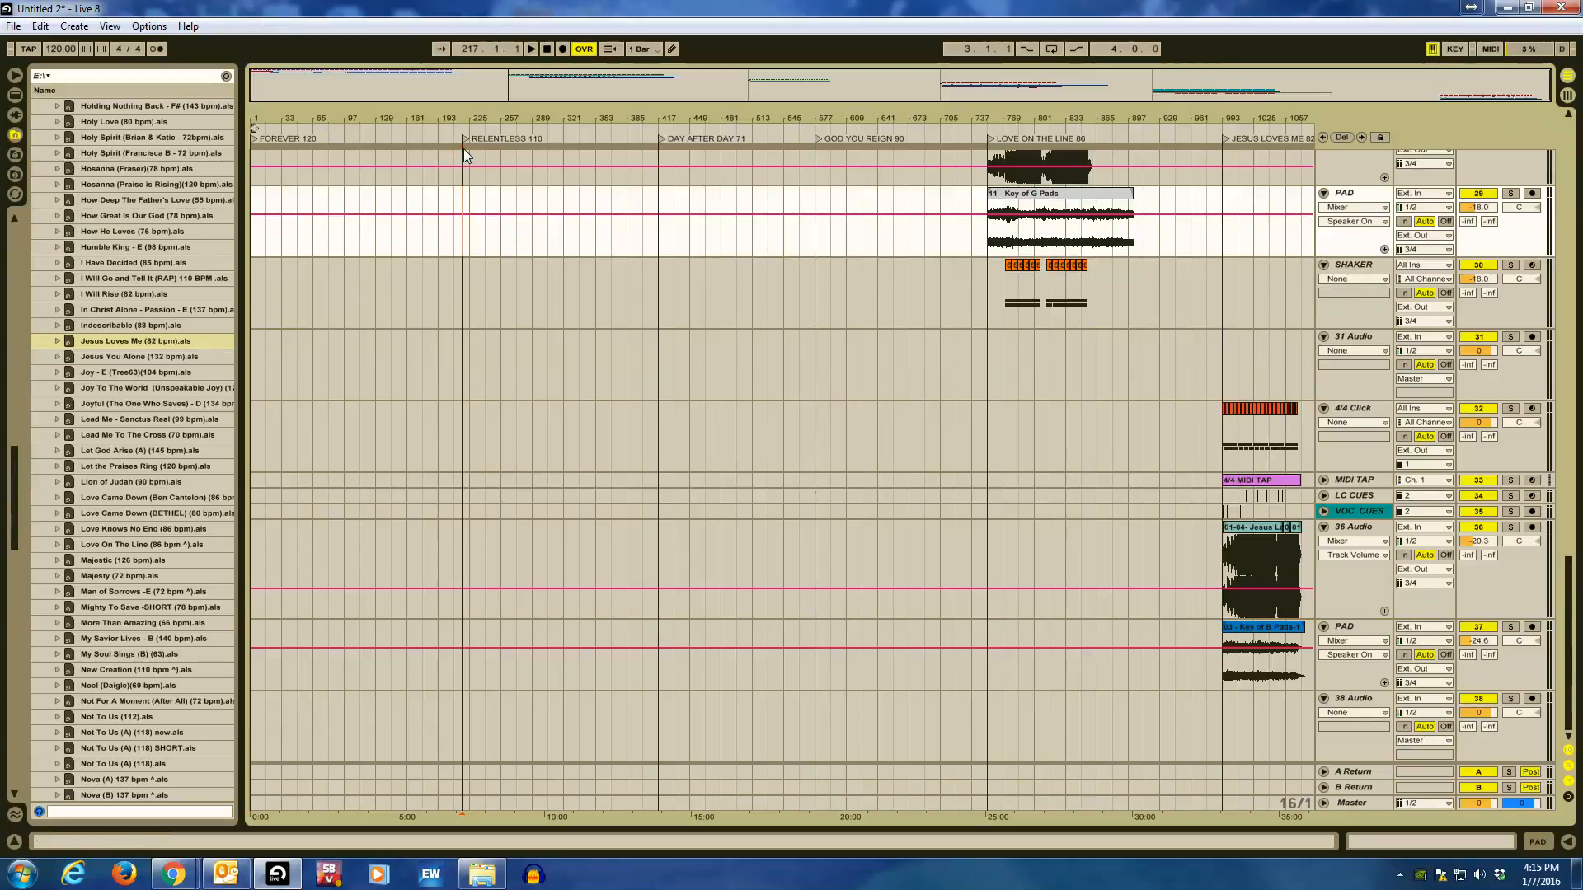
Move the insert position to the LOVE ON THE LINE 86 locator and step back and forth through the earlier song positions.
click(988, 153)
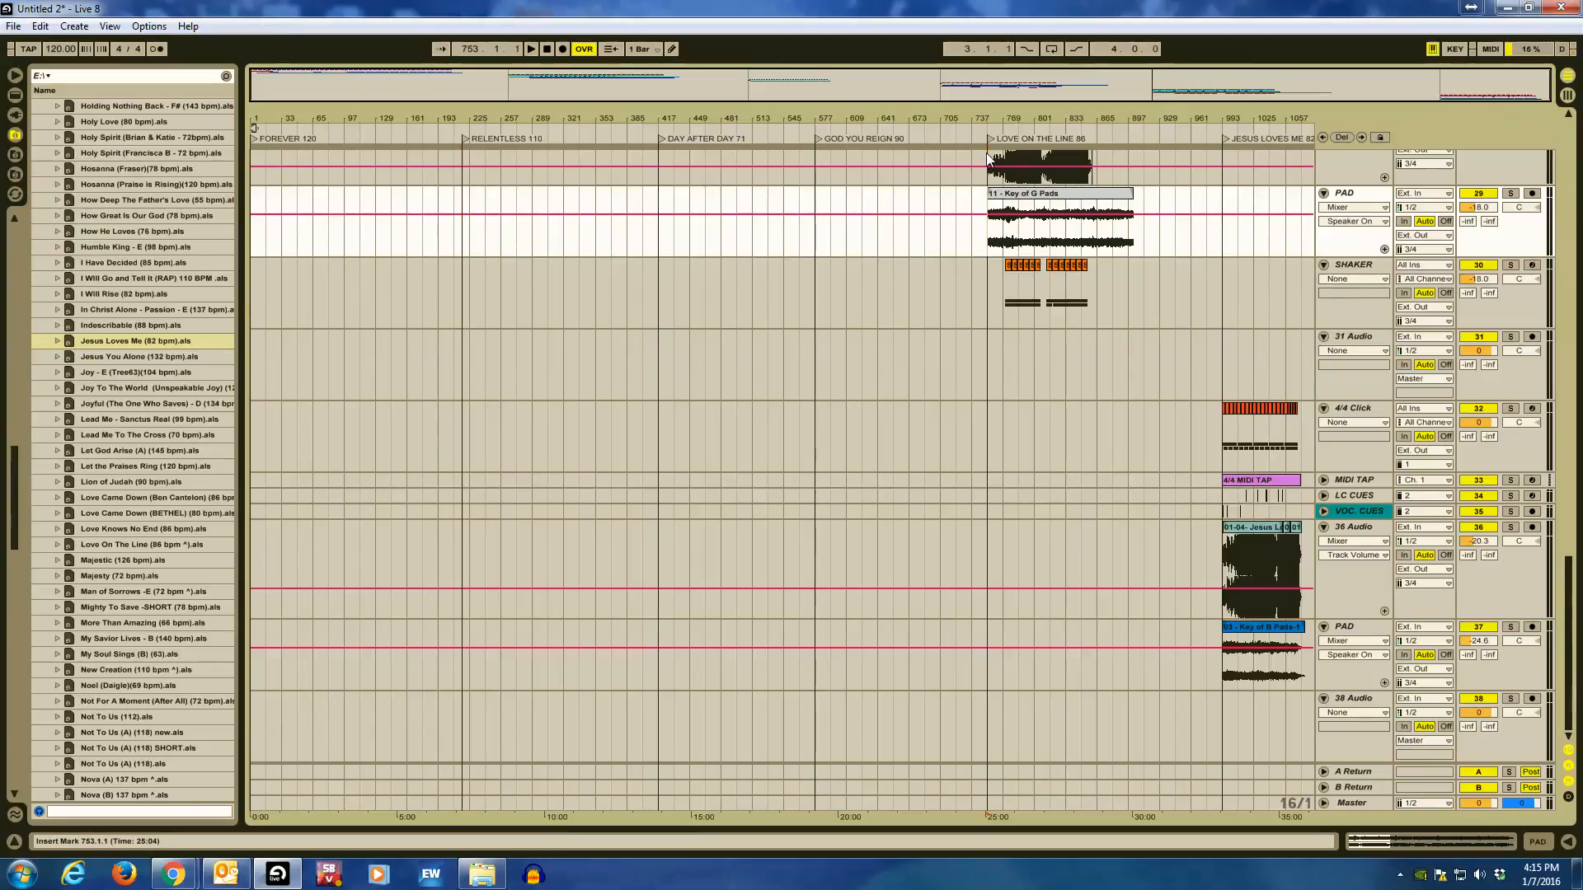
key(ctrl+Left)
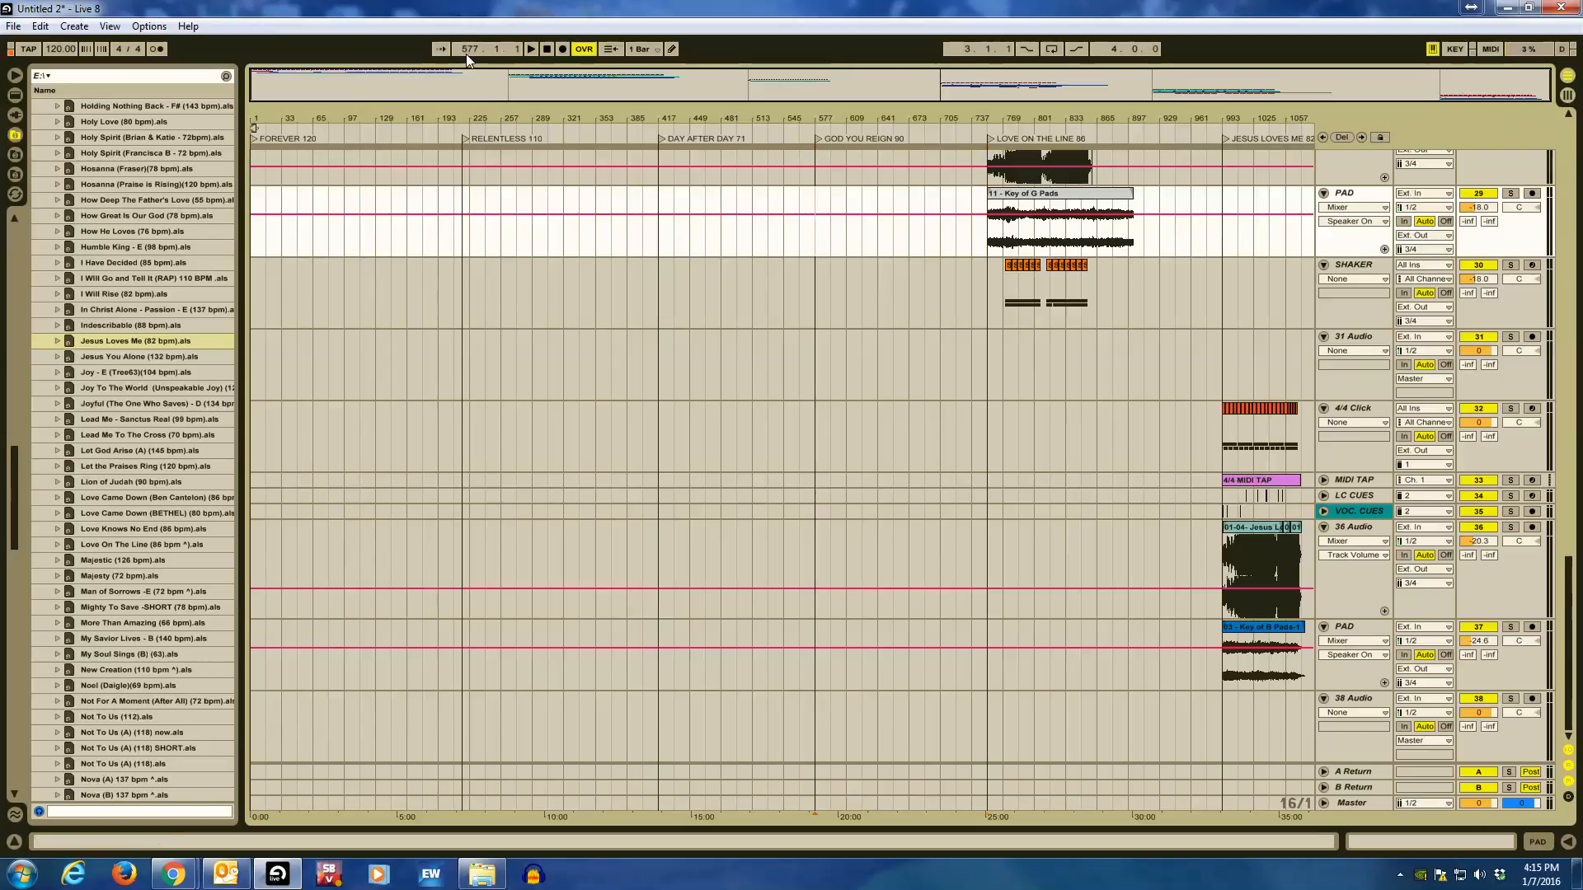
key(ctrl+Left)
key(ctrl+Left)
key(ctrl+Left)
key(ctrl+Right)
key(ctrl+Right)
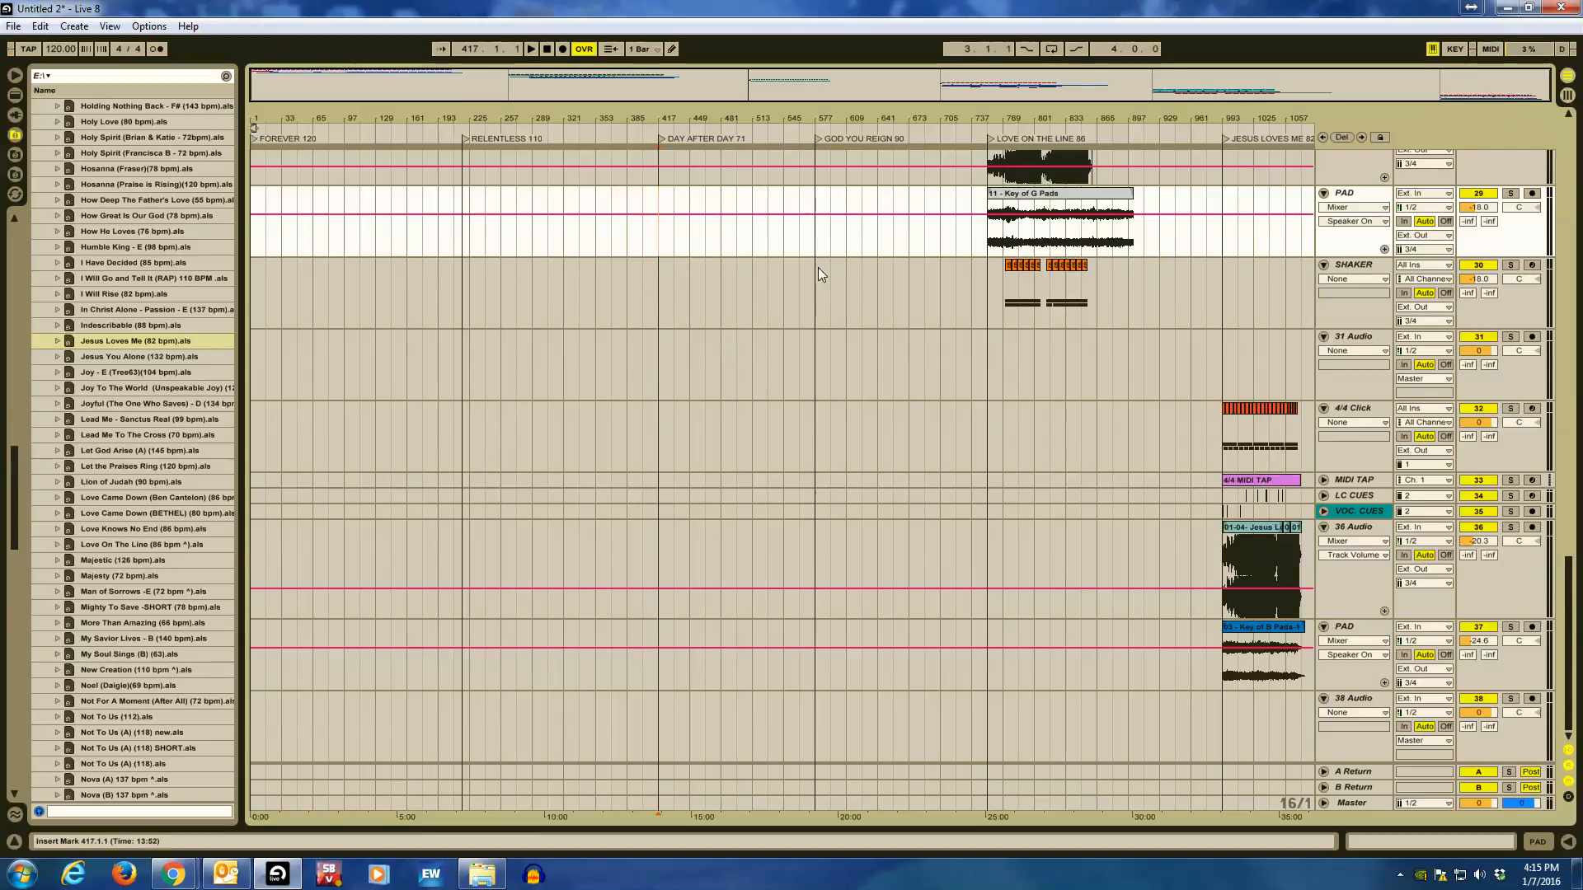
click(720, 374)
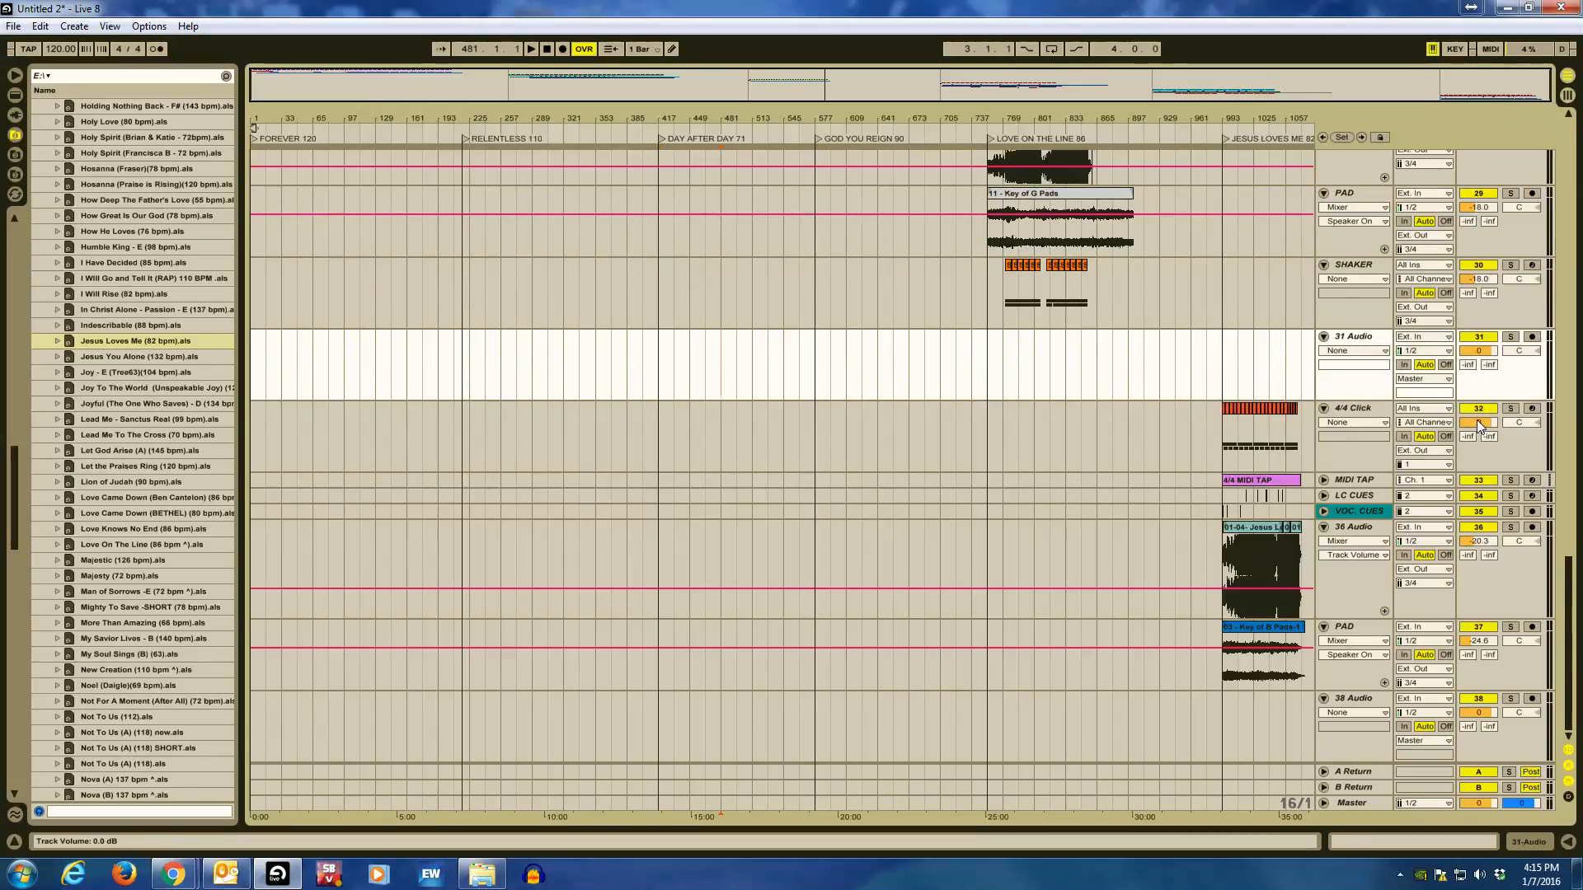
Lower the volume of the last song's 4/4 Click track and bring it back to 0 dB.
drag(1480, 422, 1481, 427)
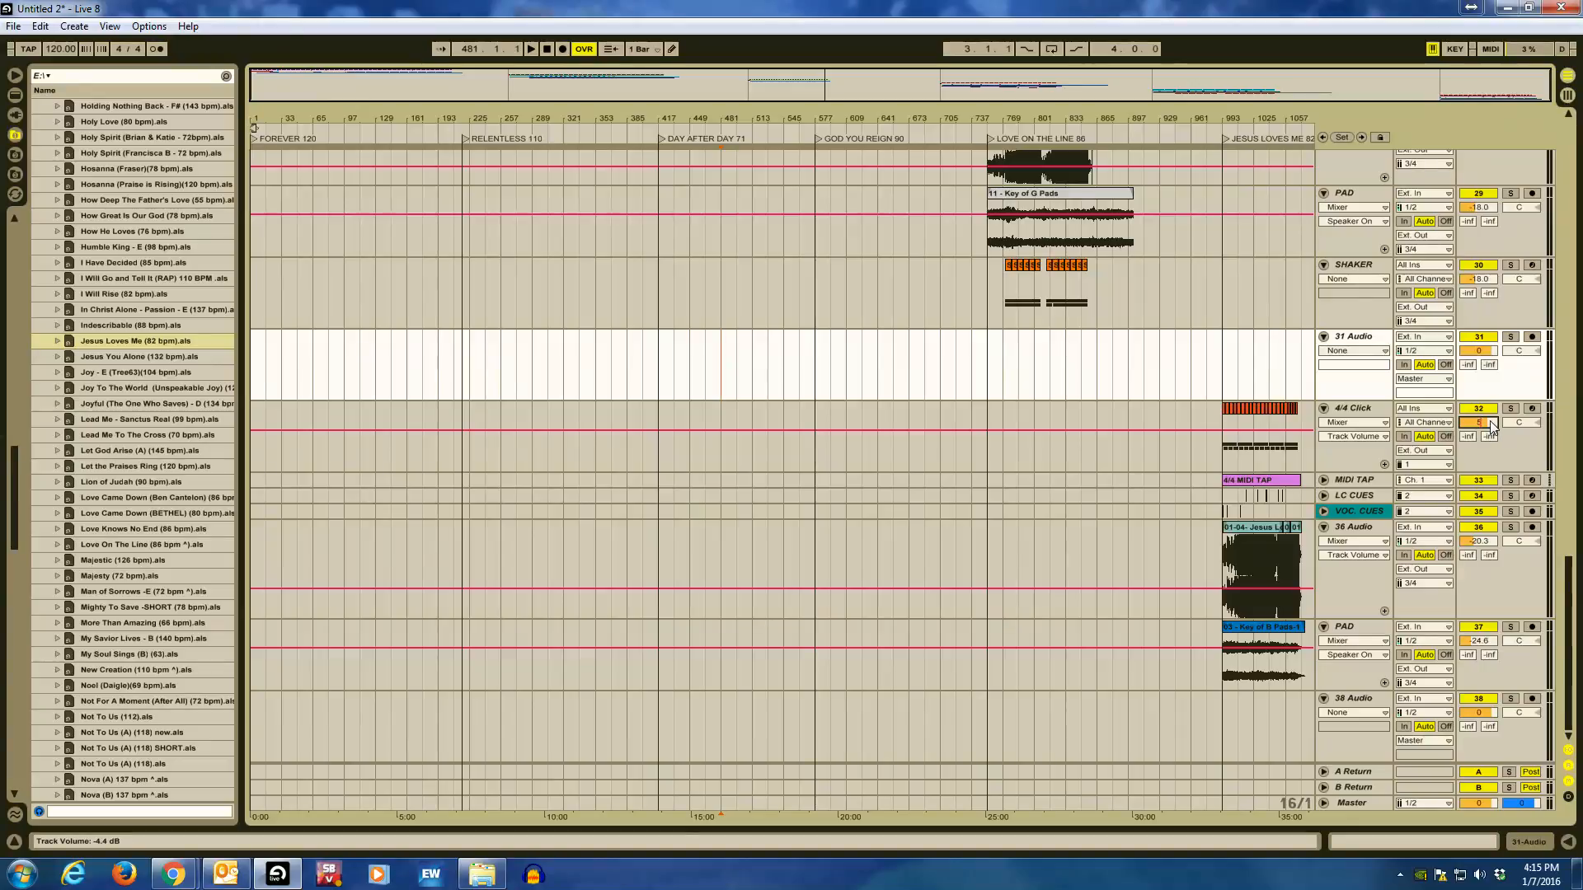
scroll(1493, 425, up, 5)
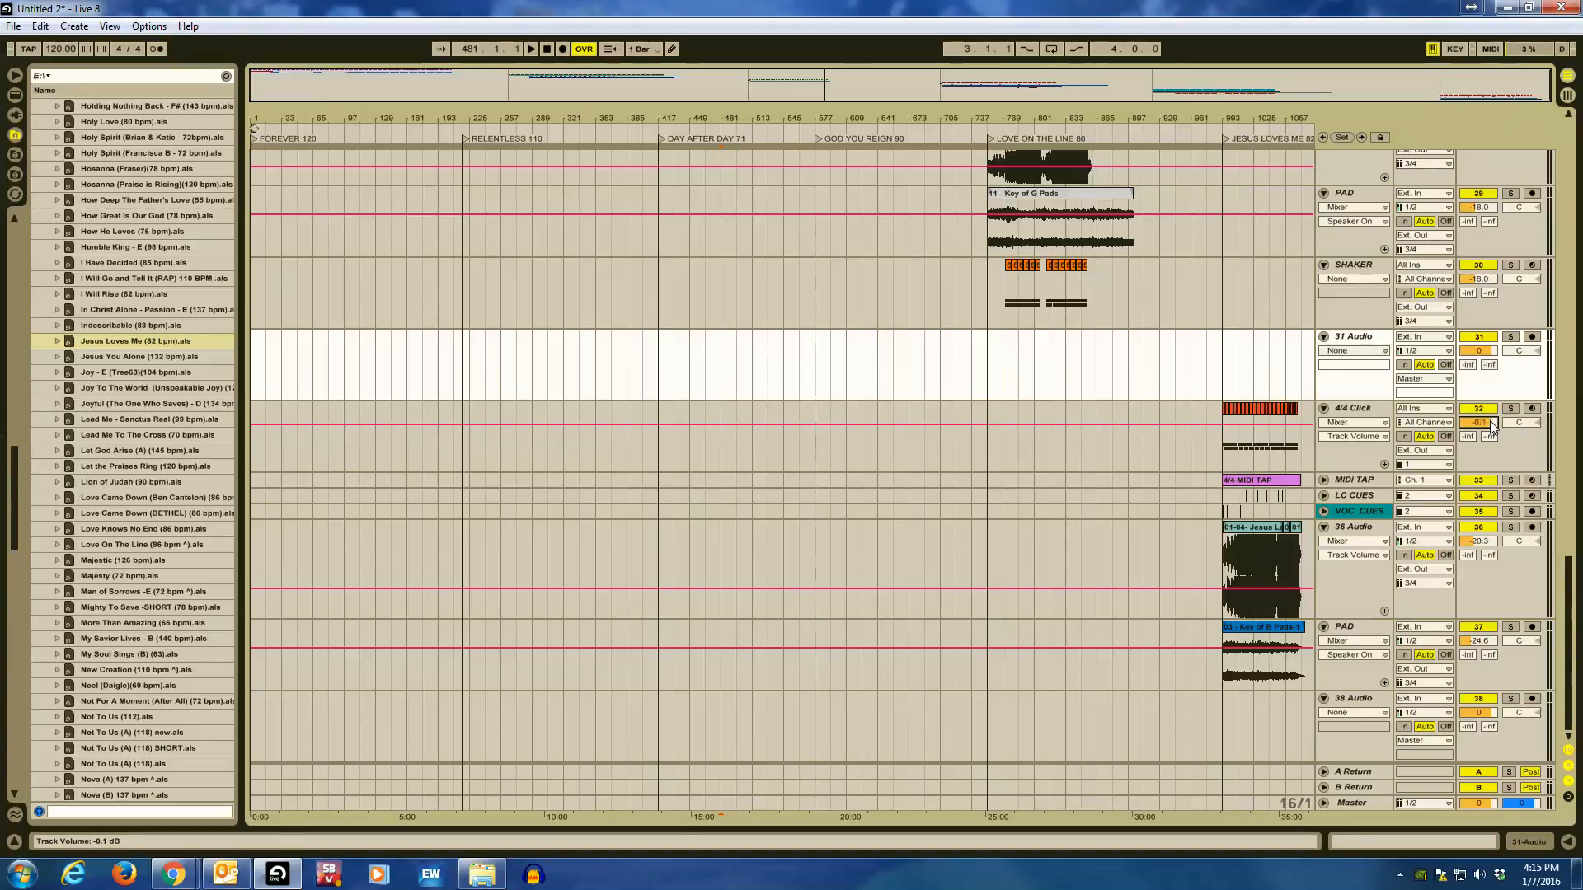
click(848, 378)
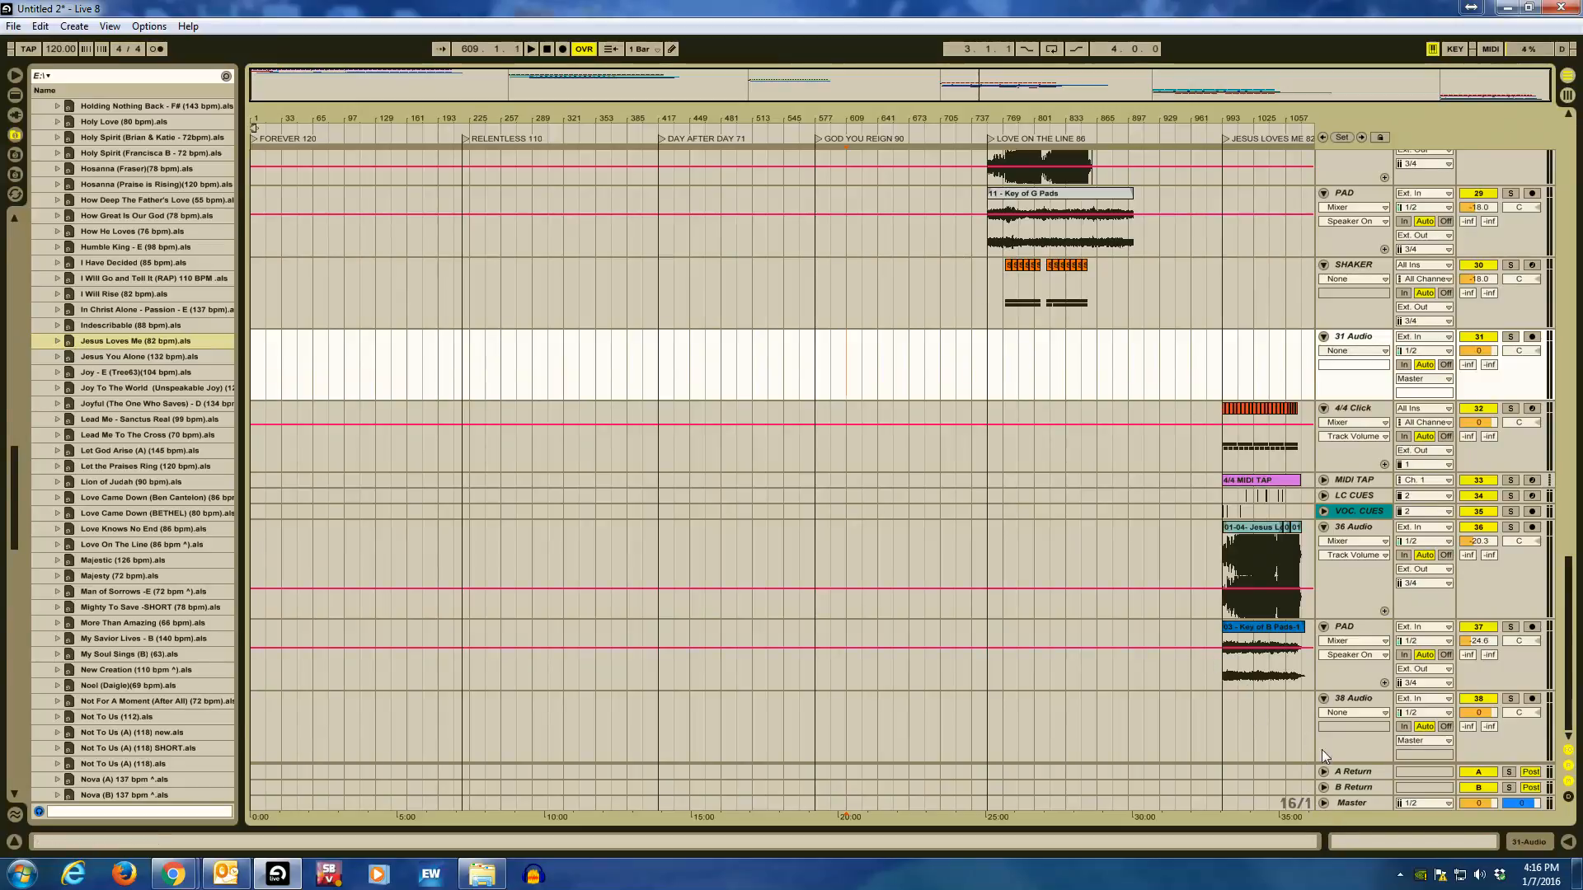
Unfold the Master track and show its Mixer automation for Song Tempo.
click(1323, 803)
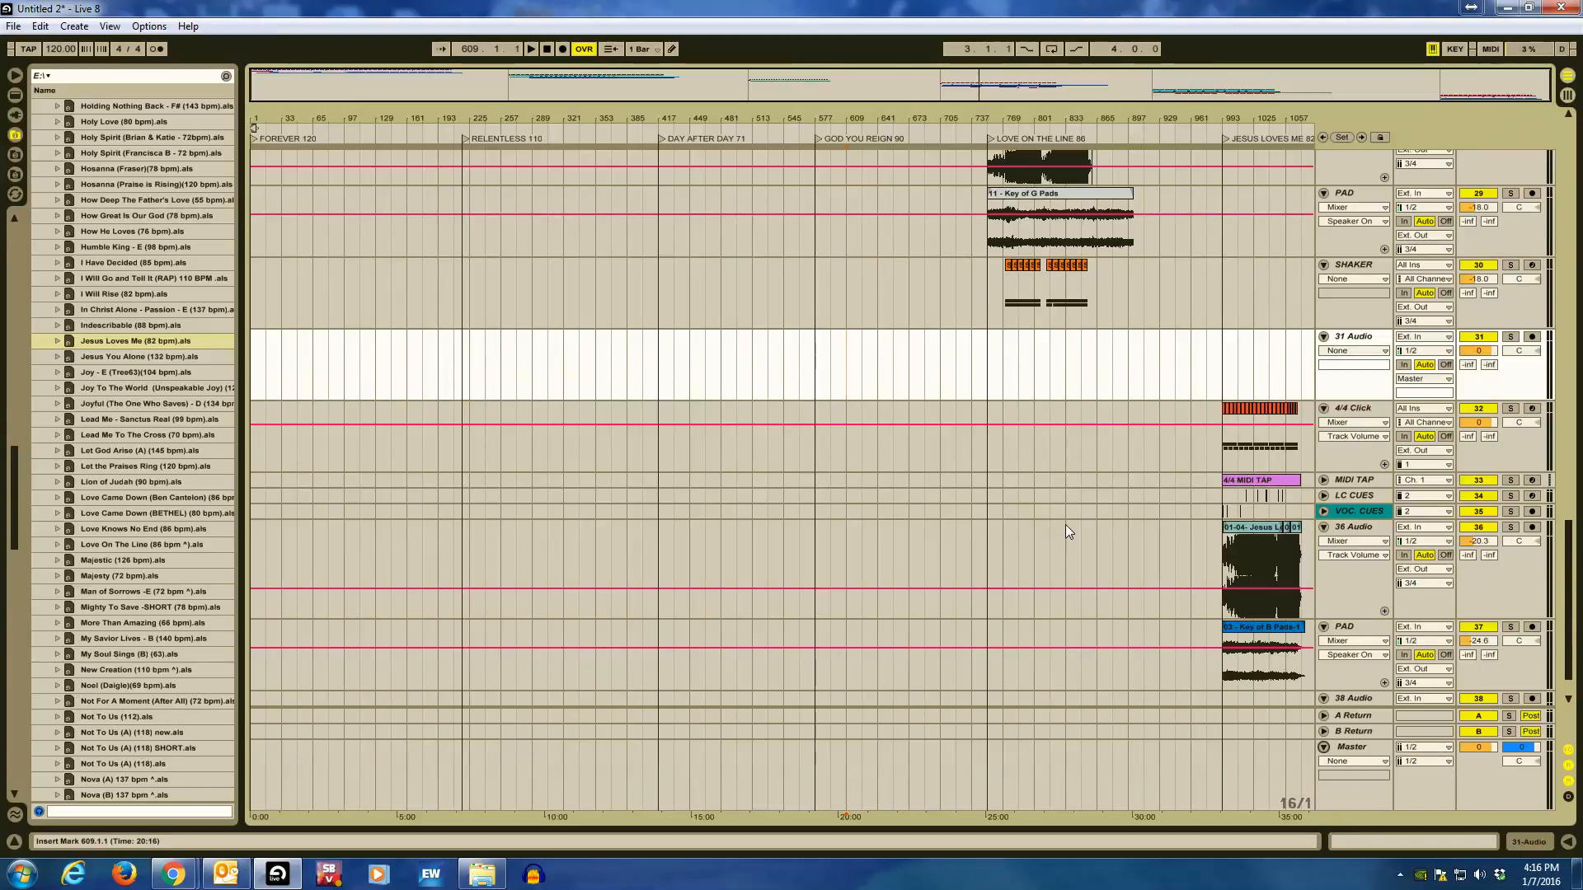
click(1383, 763)
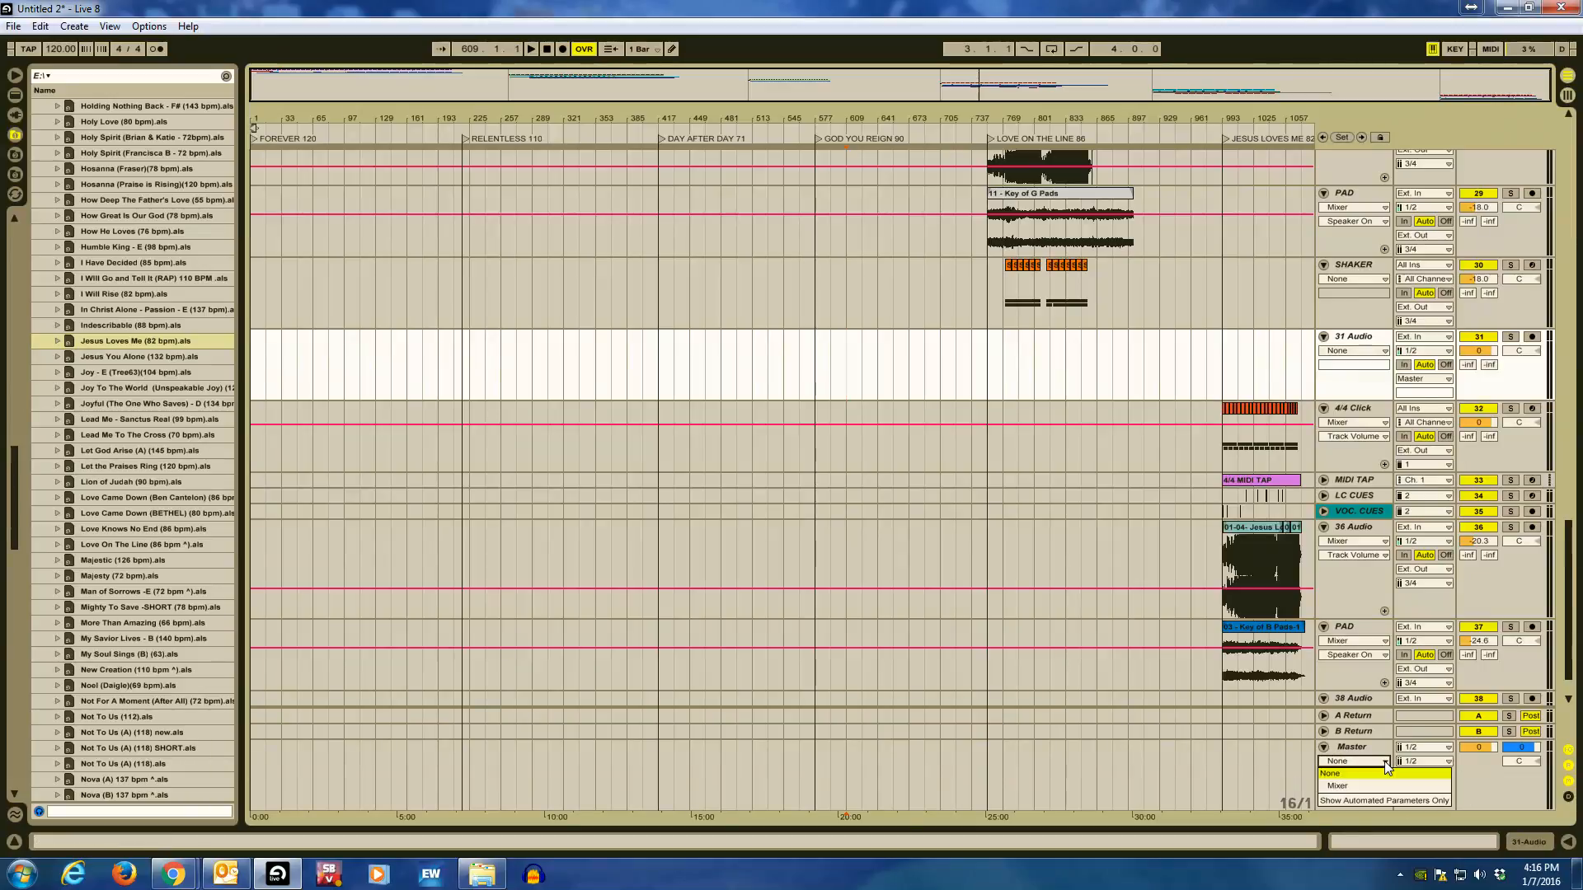
click(1385, 764)
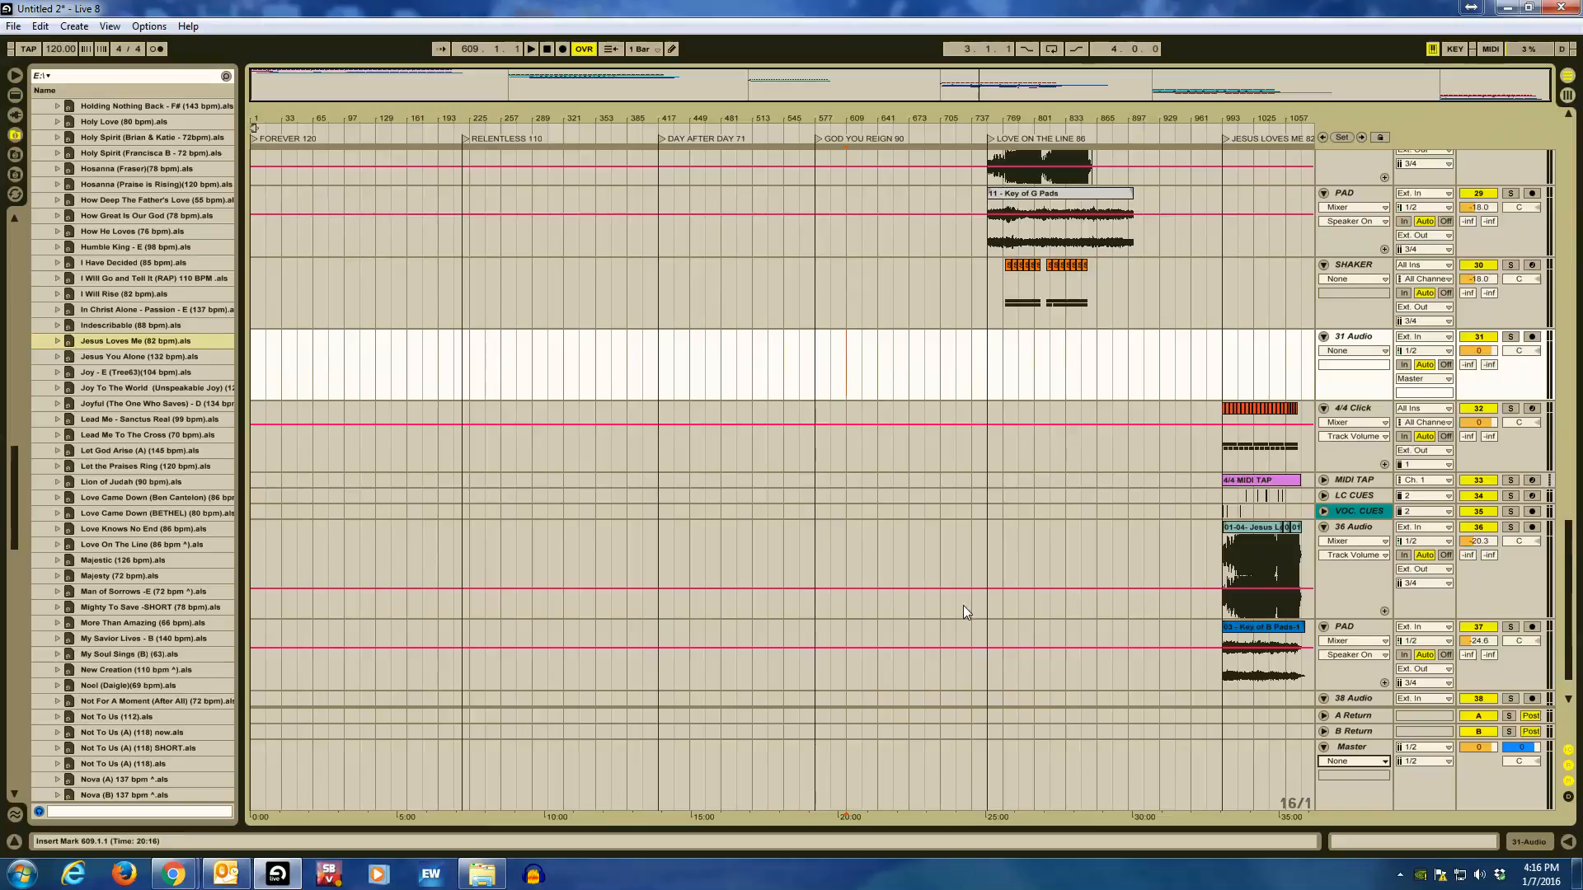
click(1383, 763)
click(1348, 787)
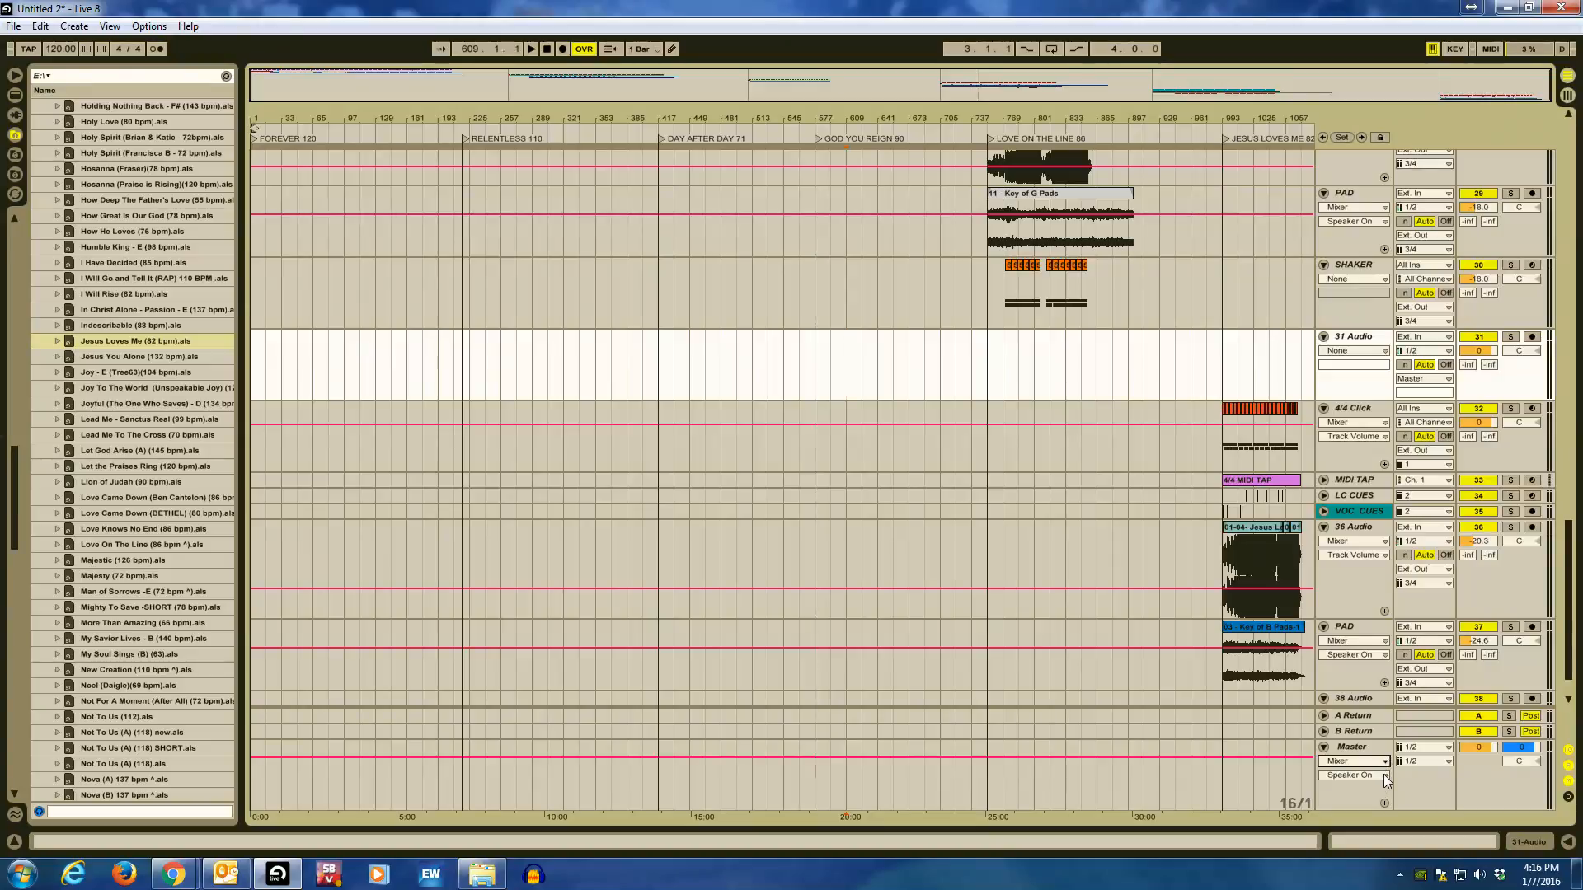
click(1383, 774)
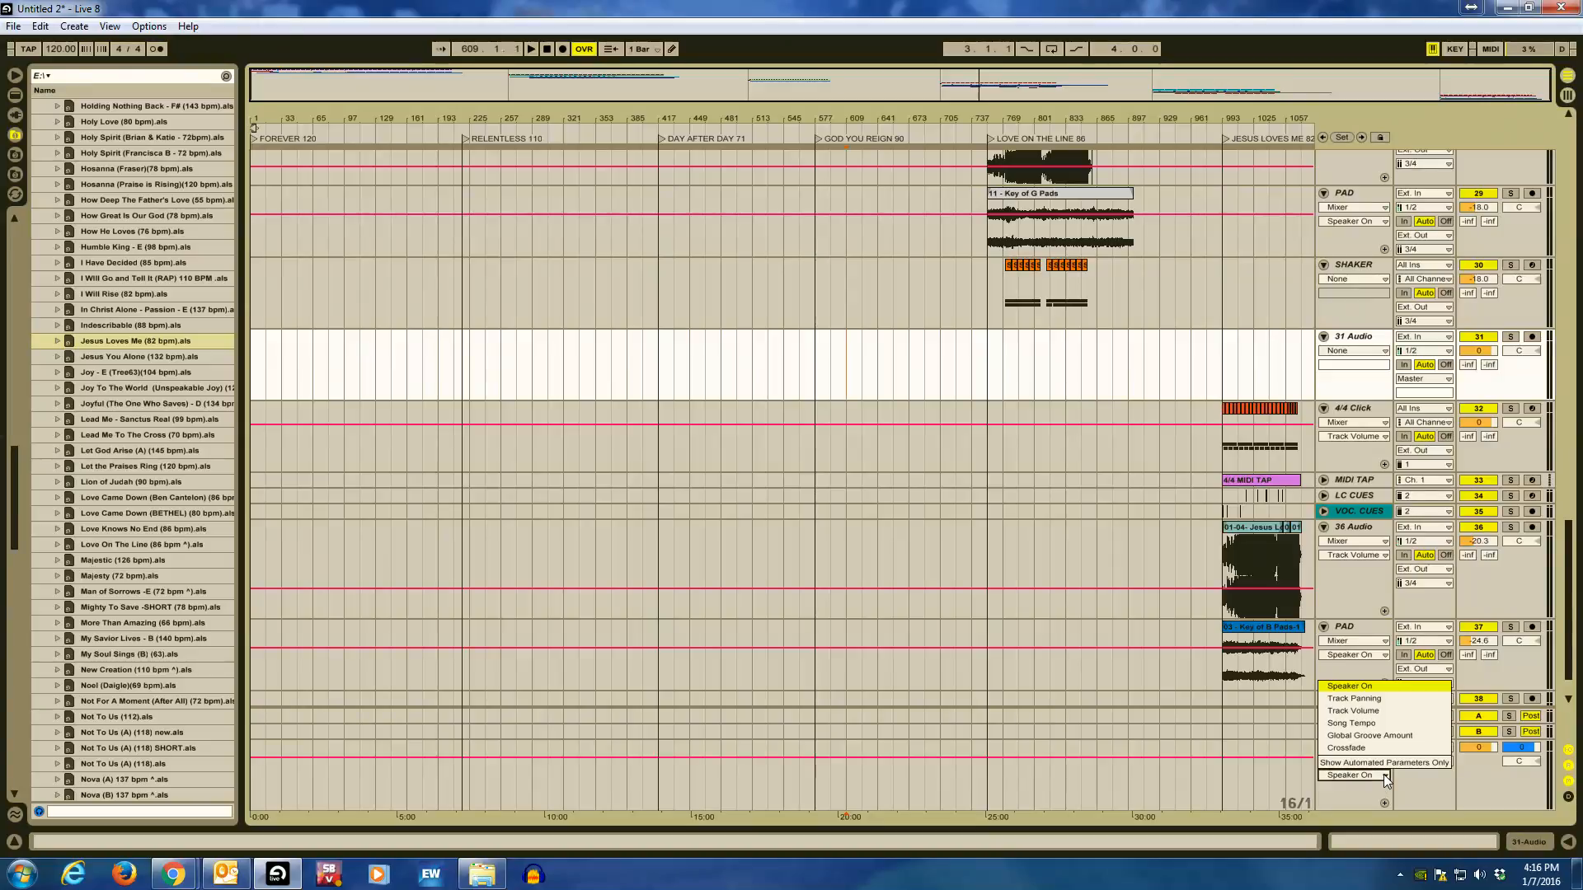
click(1354, 723)
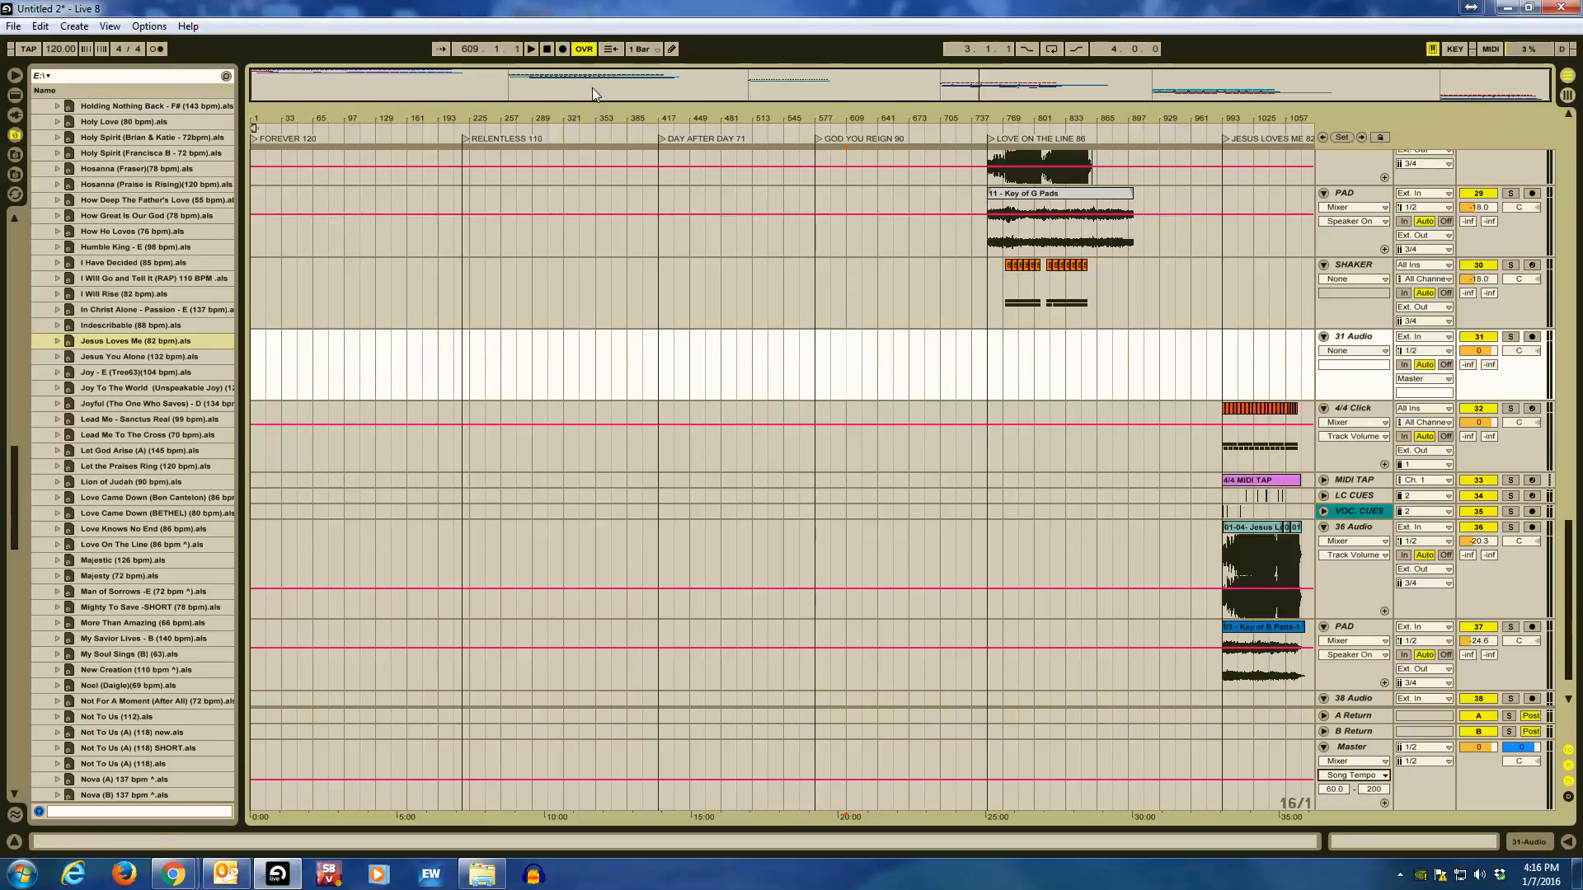
Add Master tempo breakpoints at bars 193 and 197, between FOREVER 120 and RELENTLESS 110, with the tempo lowered to about 84 BPM.
drag(592, 88, 592, 88)
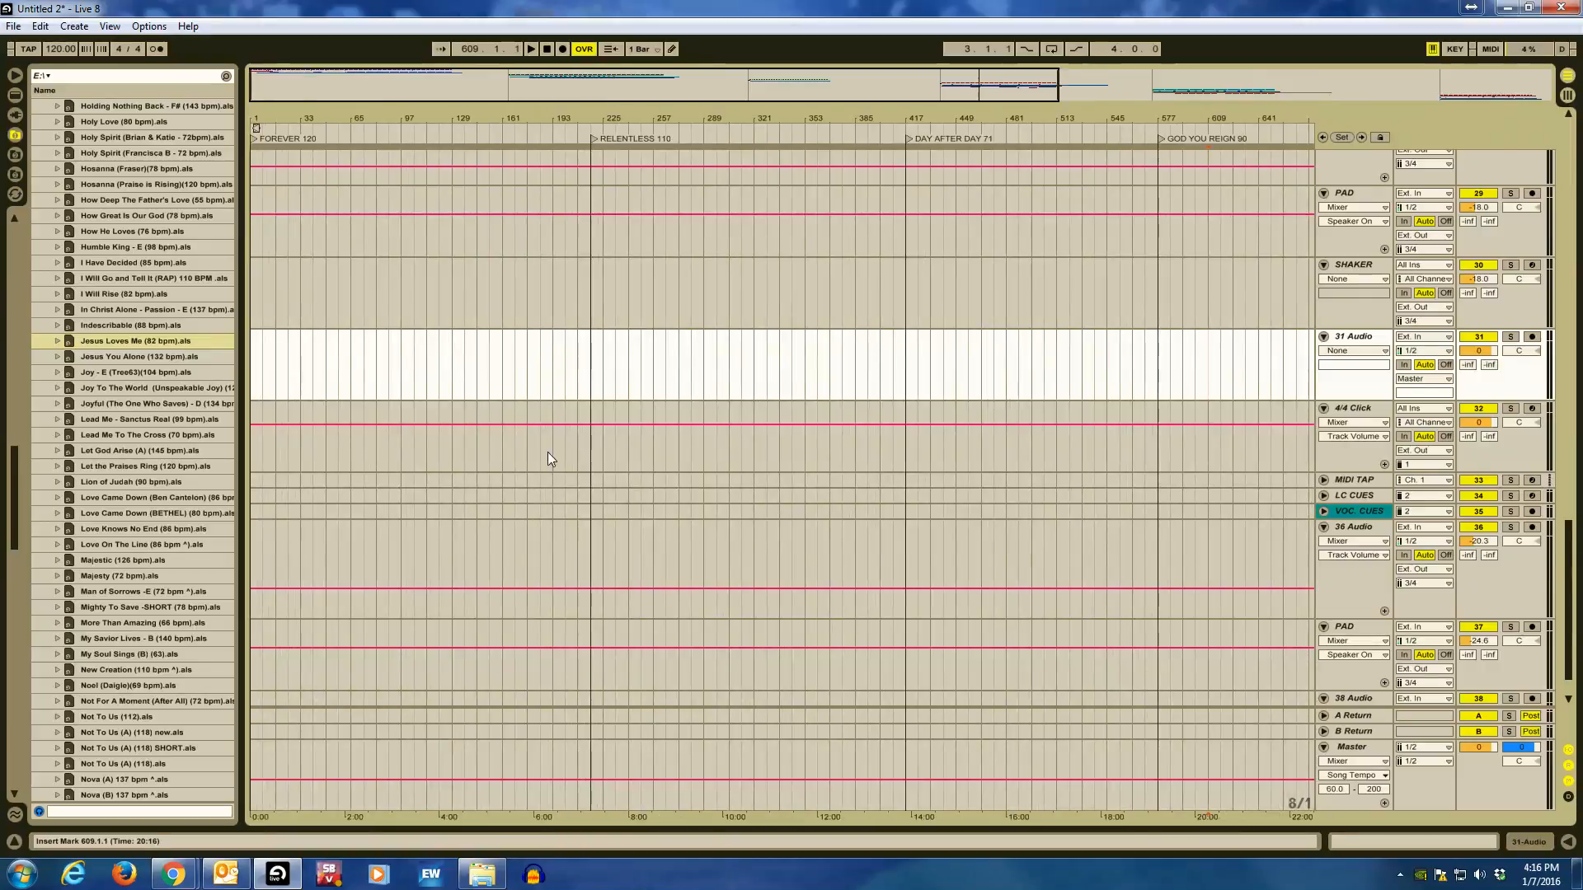
scroll(547, 452, up, 5)
scroll(526, 473, up, 10)
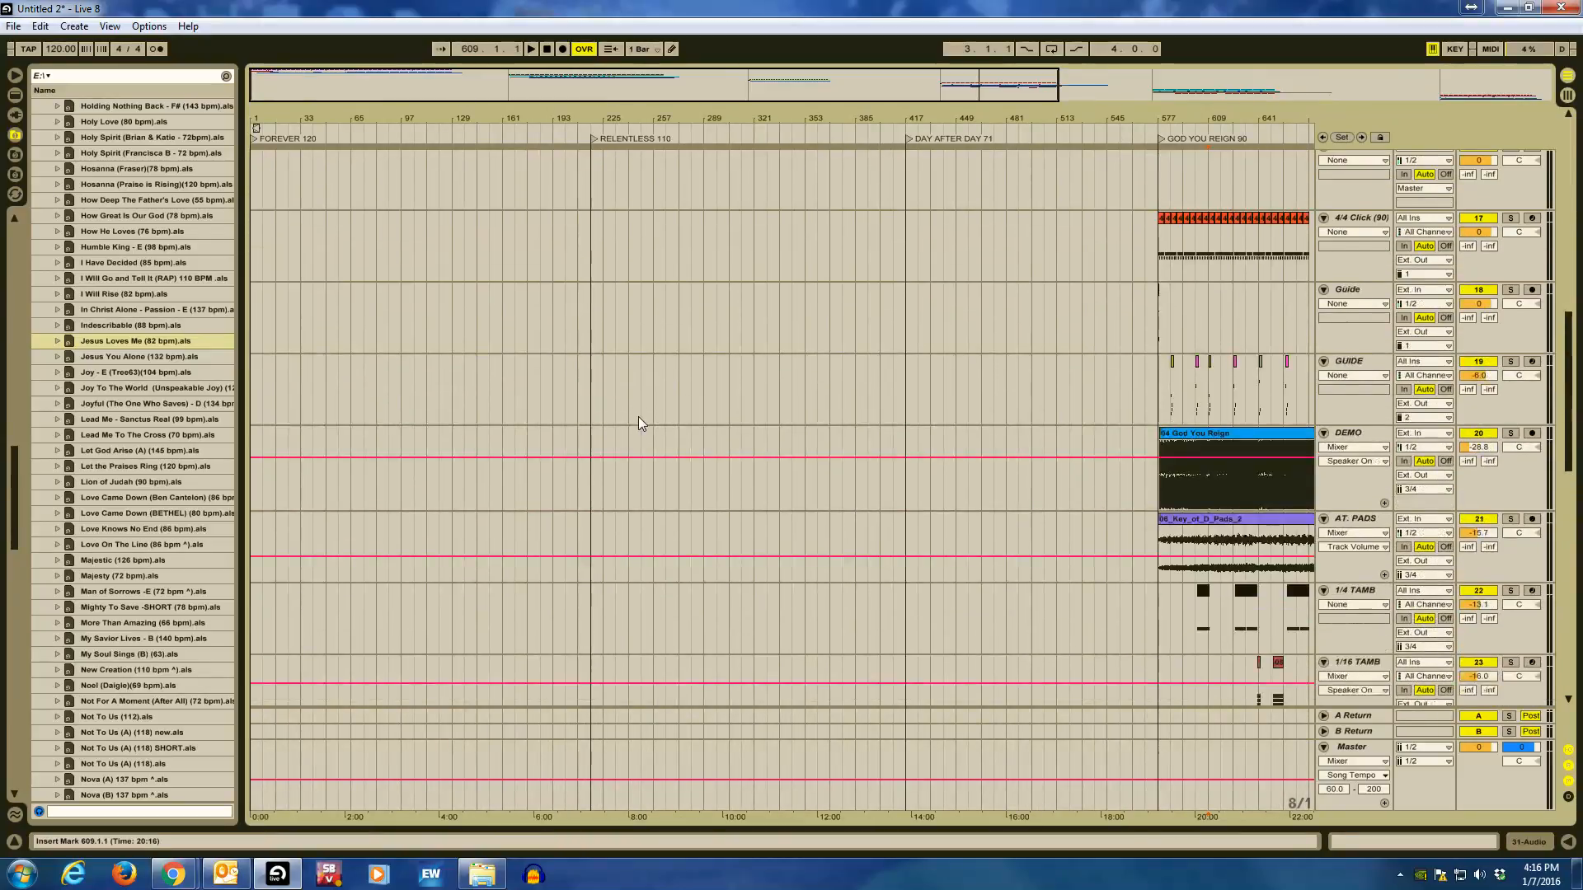
scroll(625, 439, up, 10)
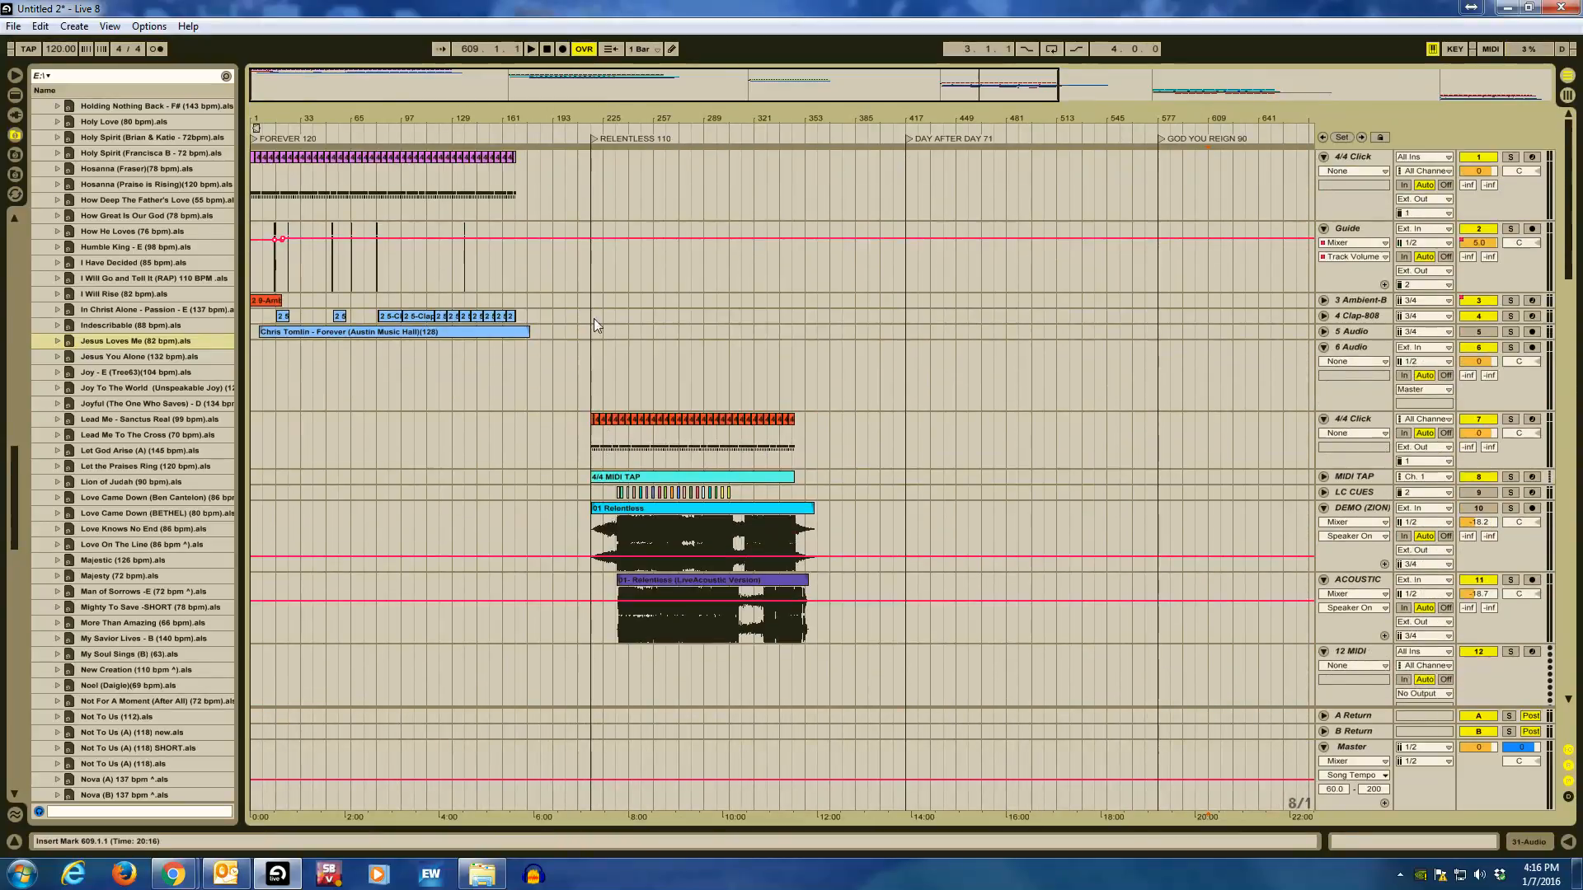
drag(567, 92, 523, 294)
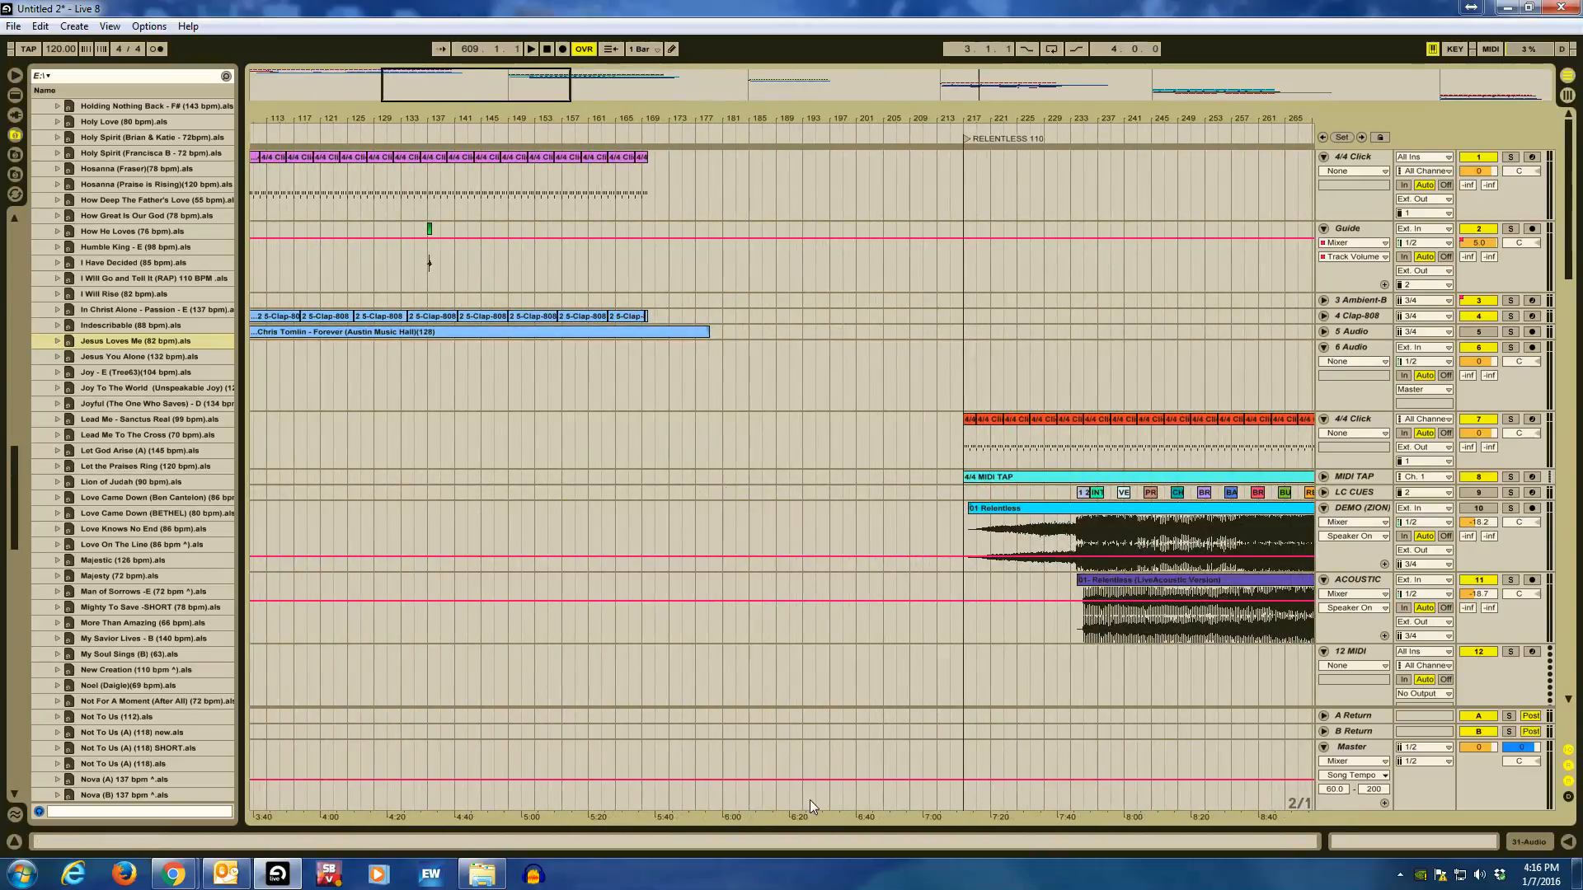
drag(519, 91, 518, 89)
click(517, 89)
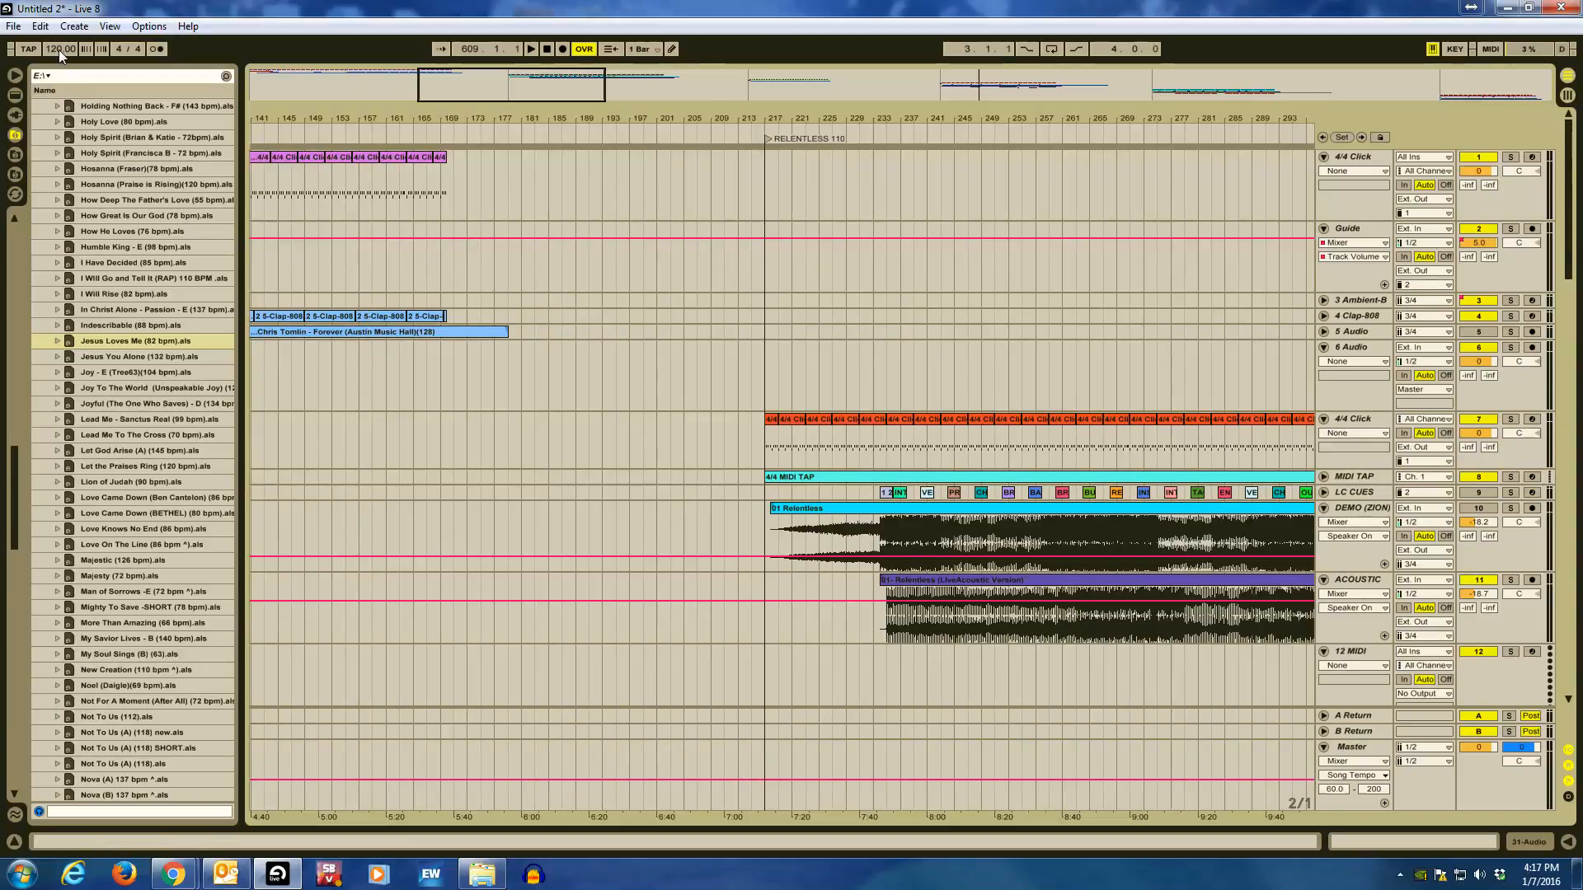
click(601, 779)
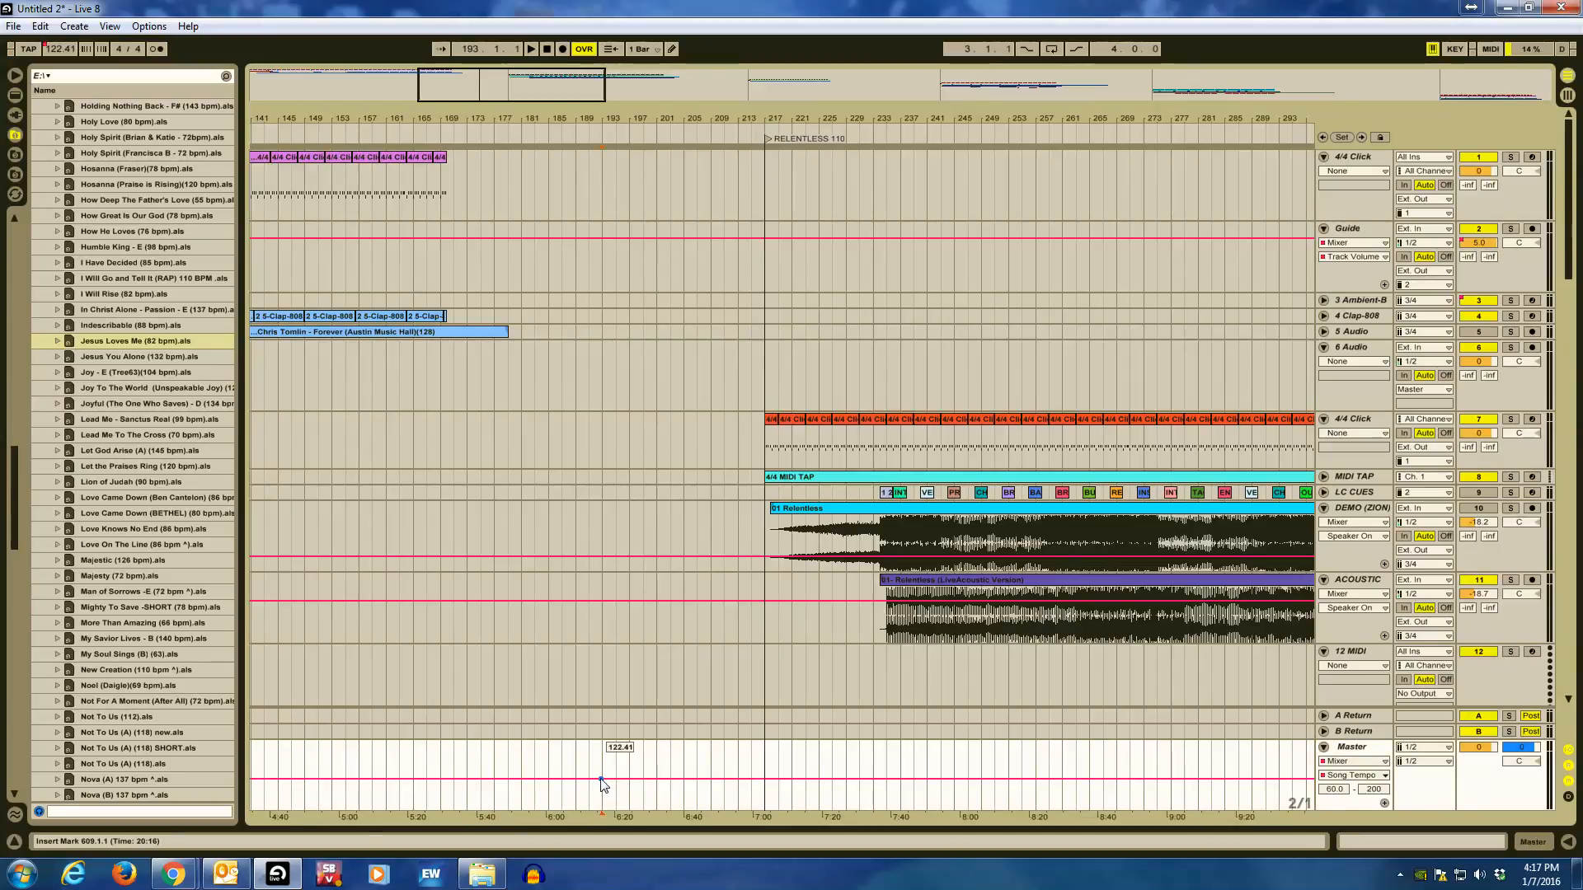
drag(601, 784, 603, 799)
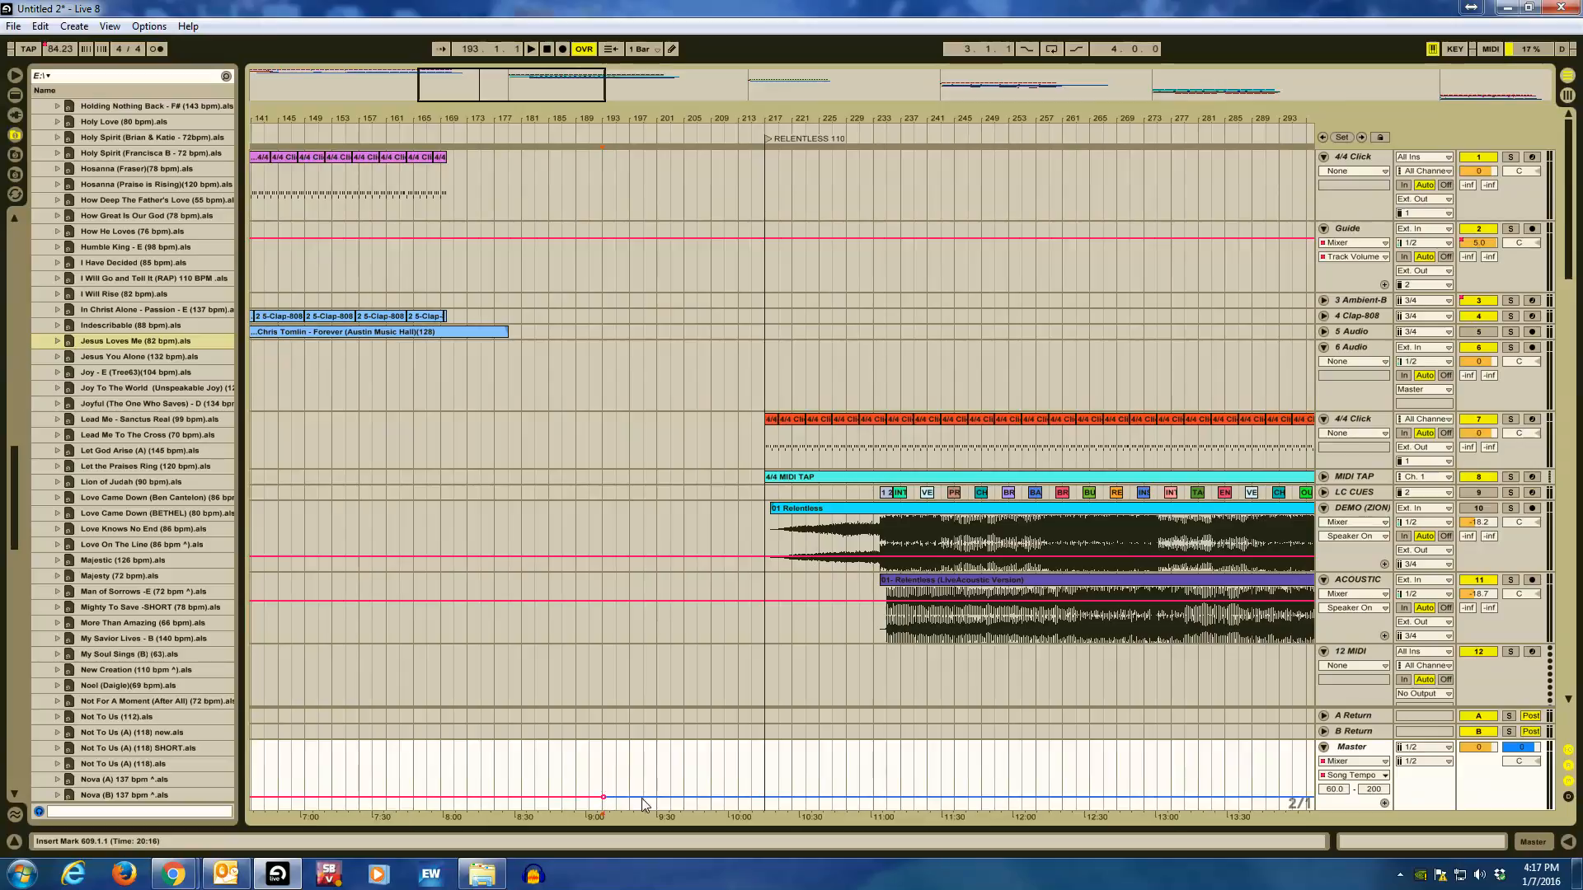
click(629, 798)
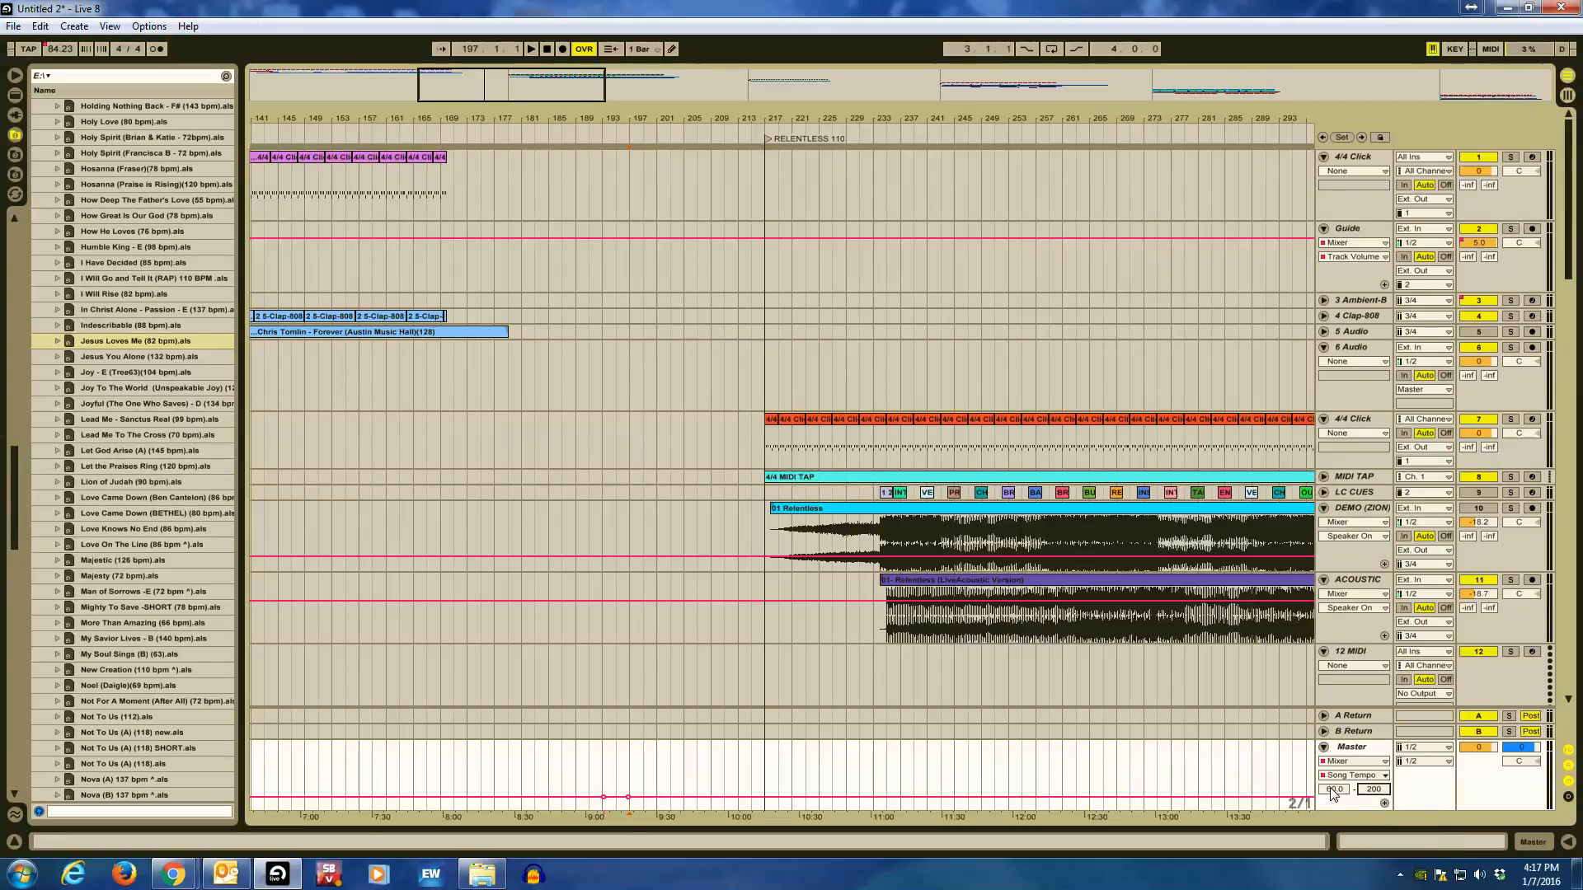
Set the tempo automation range's maximum to 120 and raise the first breakpoint, near bar 193, to 120 BPM.
mouse_move(605, 798)
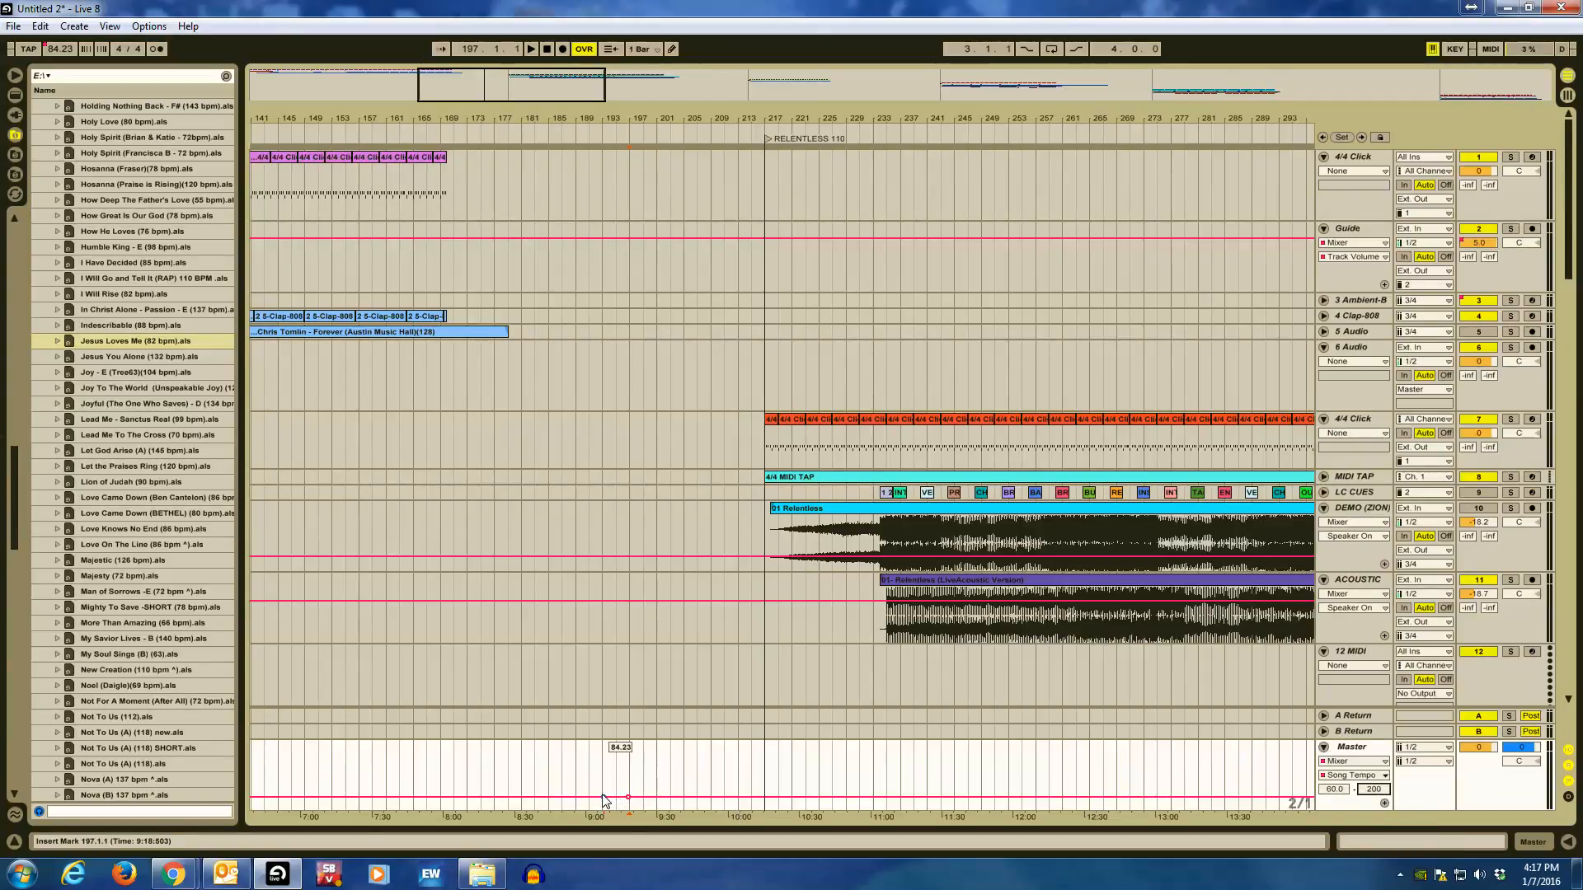
drag(603, 797, 613, 742)
mouse_move(606, 806)
mouse_down()
mouse_move(610, 766)
mouse_move(608, 808)
mouse_up()
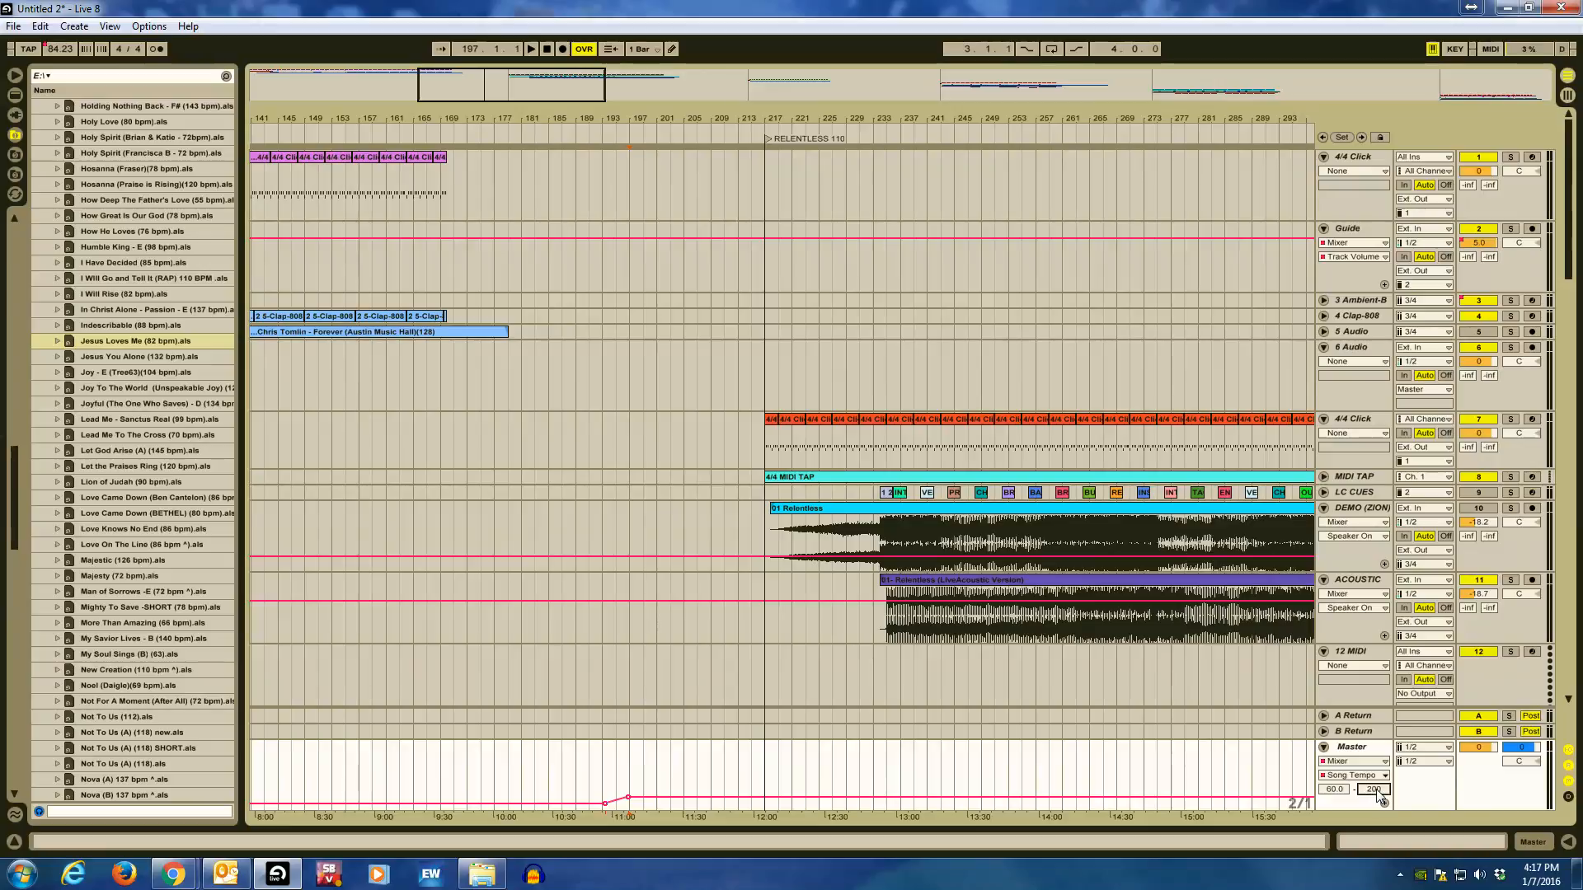
key(Return)
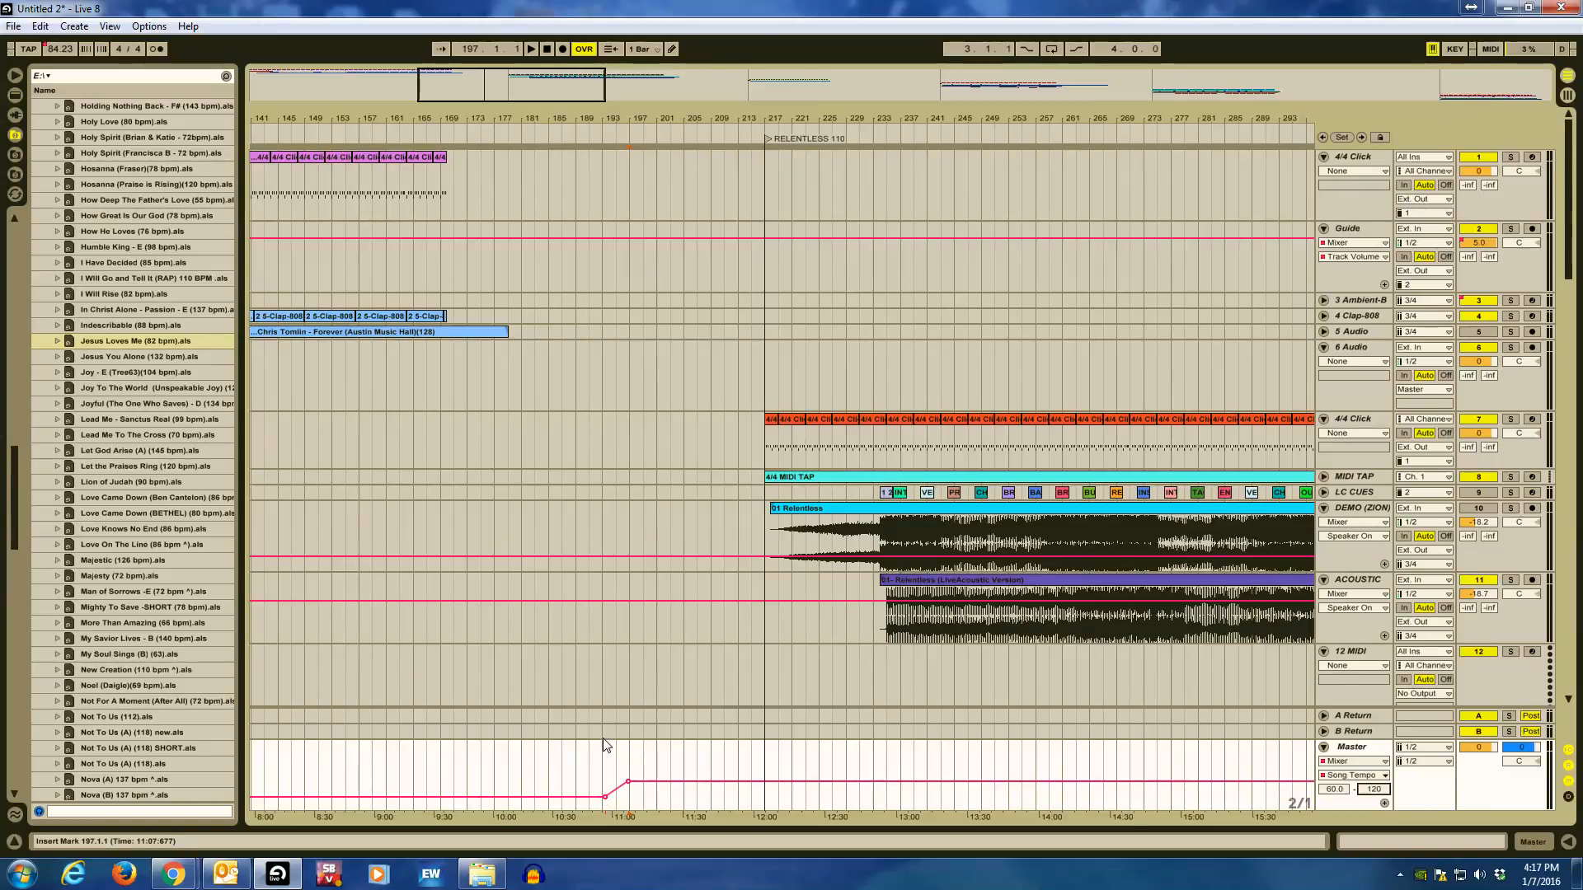
mouse_move(605, 798)
drag(606, 798, 613, 742)
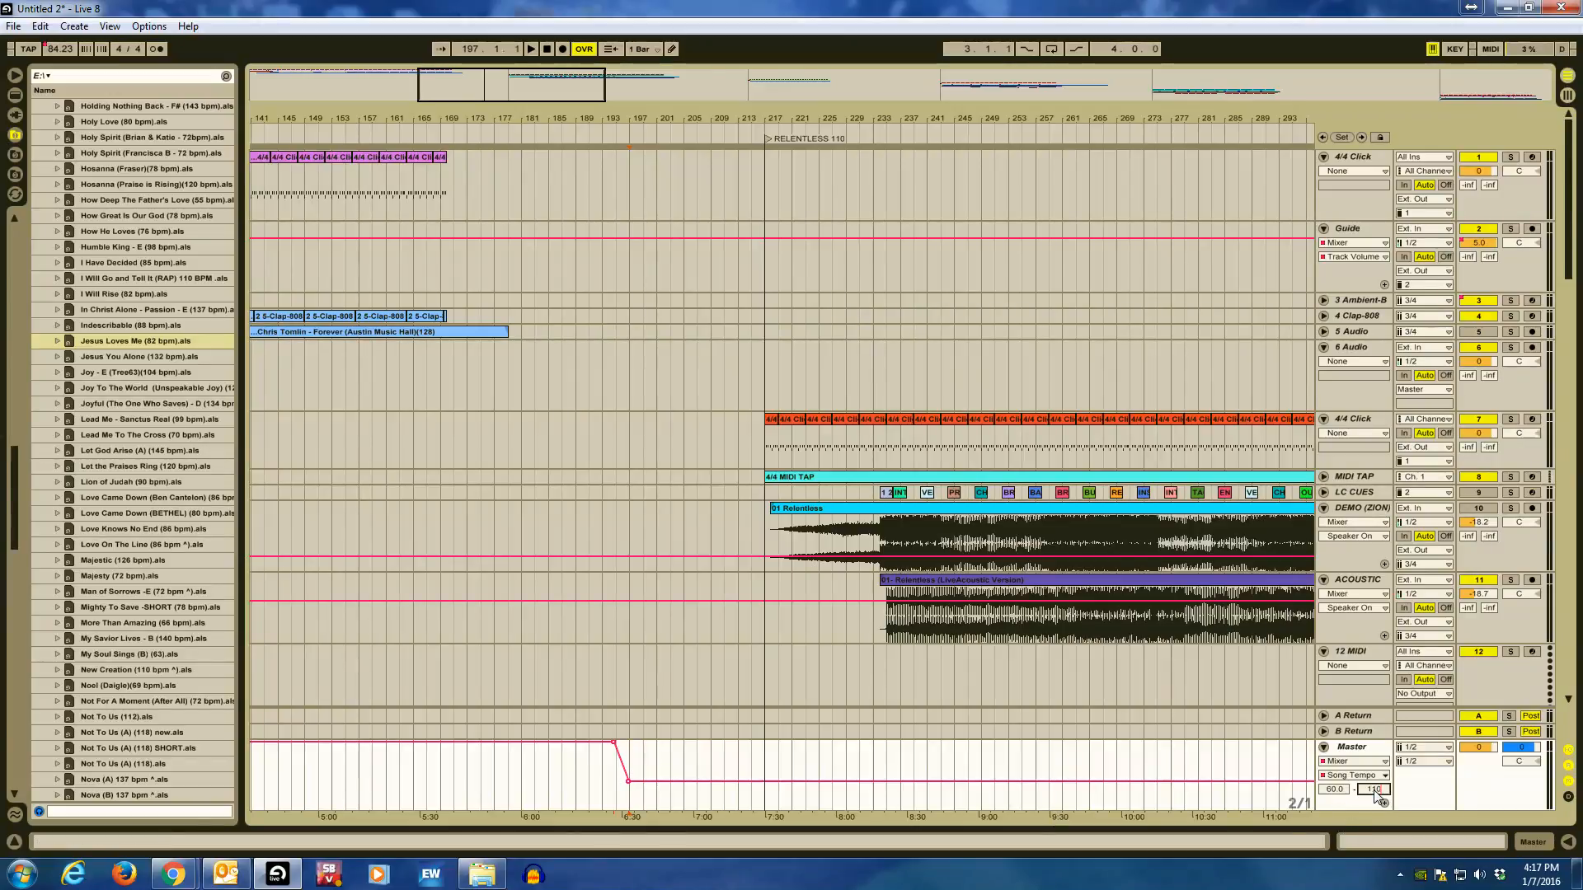
Set the tempo range's maximum to 110 and raise the second breakpoint before RELENTLESS 110 to 110 BPM.
scroll(1375, 793, down, 2)
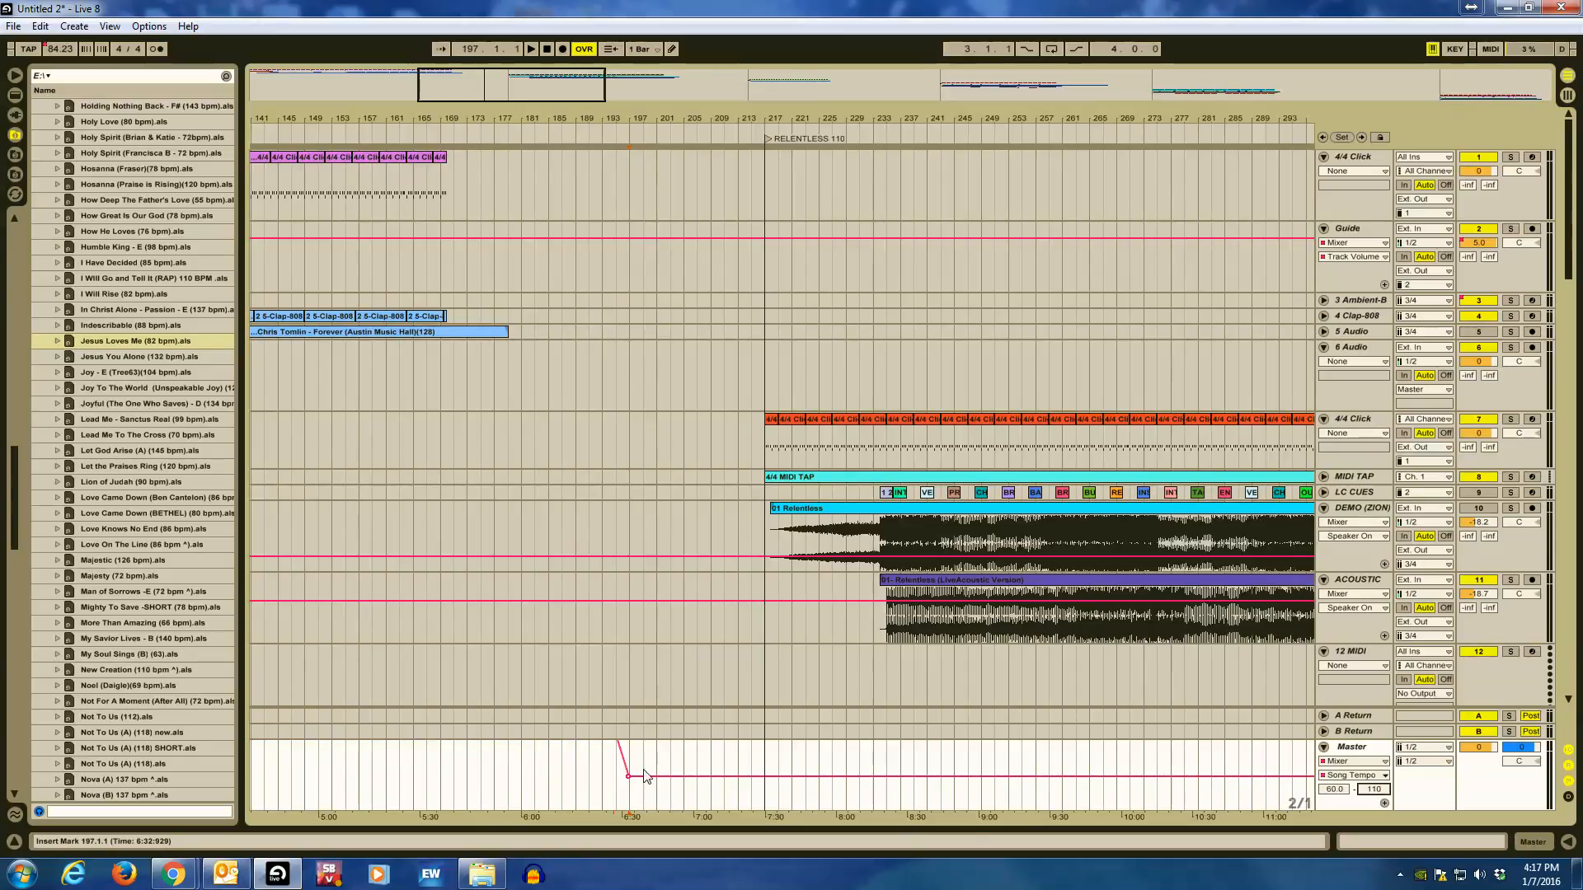
mouse_move(627, 778)
drag(628, 778, 627, 742)
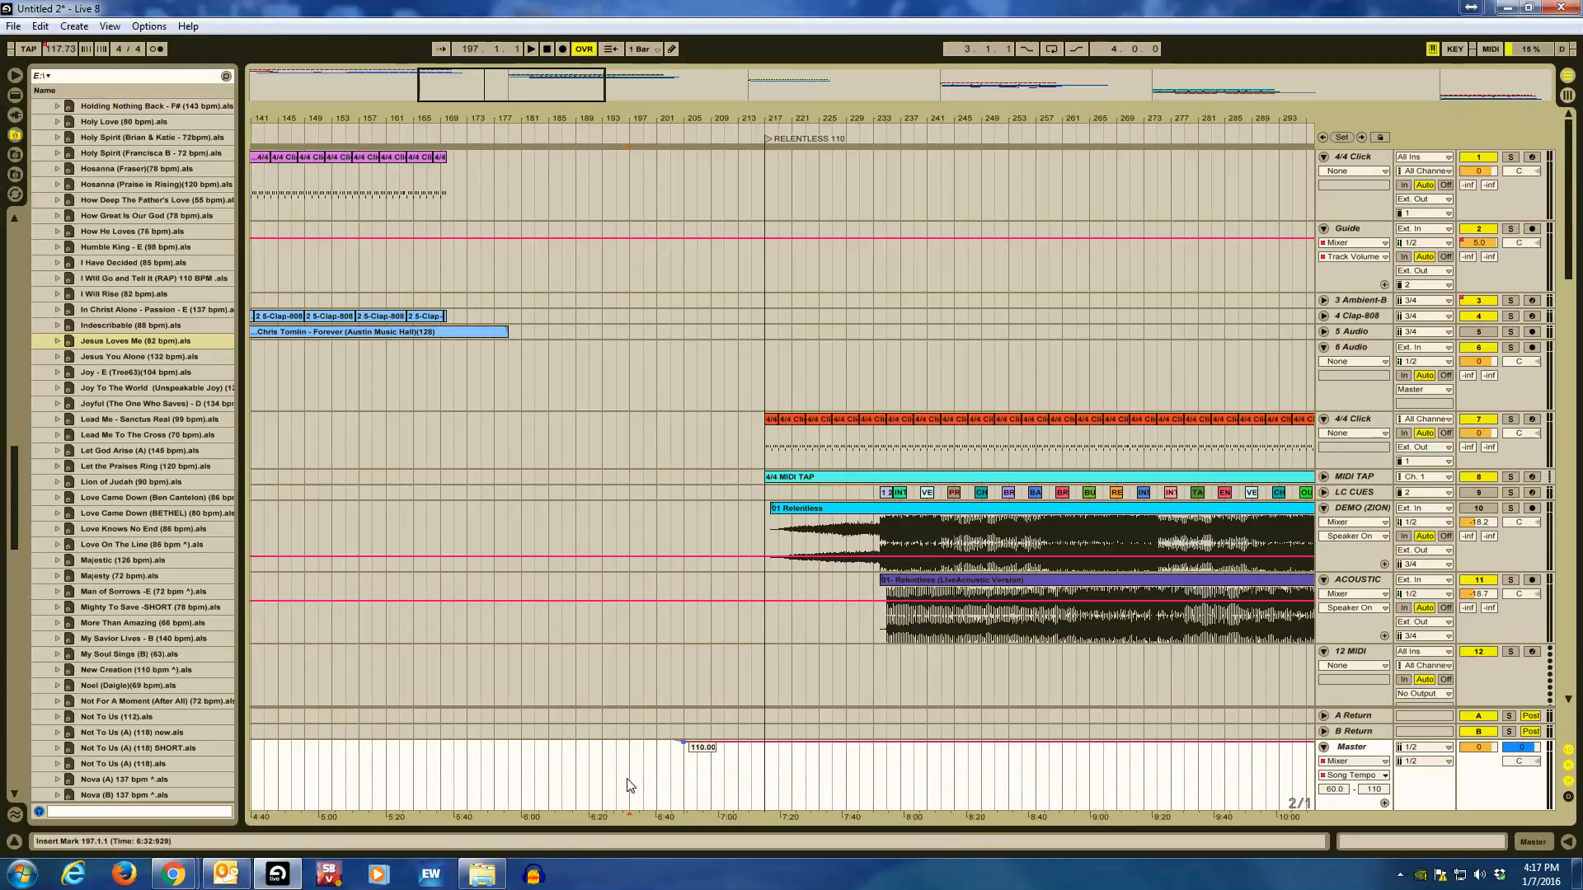
Add two tempo breakpoints at 110 BPM on the Master track between the end of Relentless and the DAY AFTER DAY 71 locator.
drag(552, 91, 749, 132)
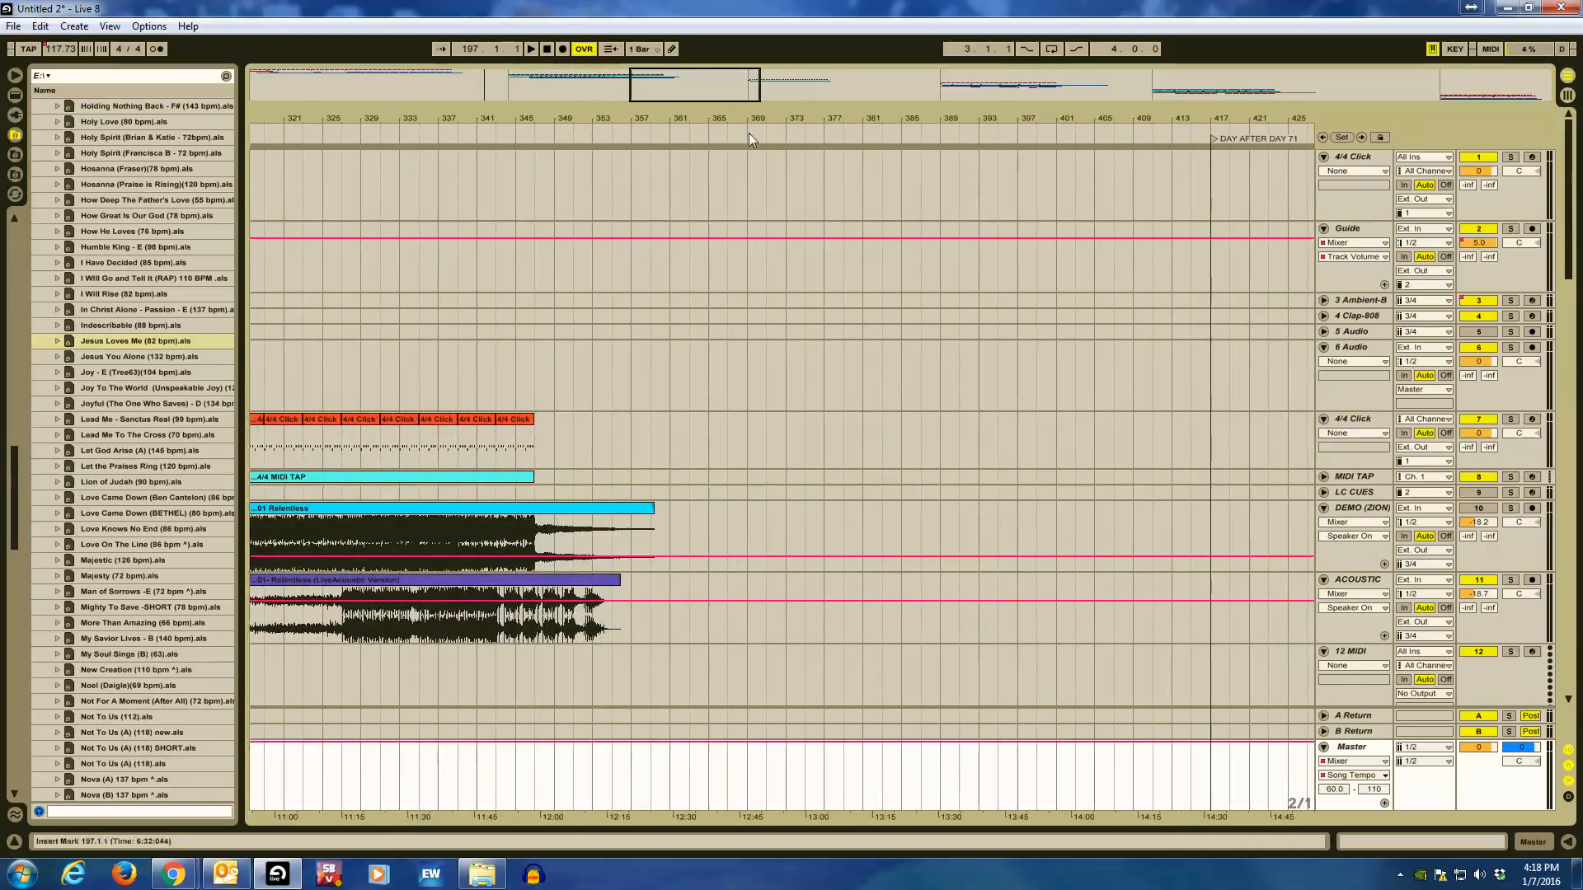
drag(676, 86, 676, 85)
scroll(555, 429, down, 5)
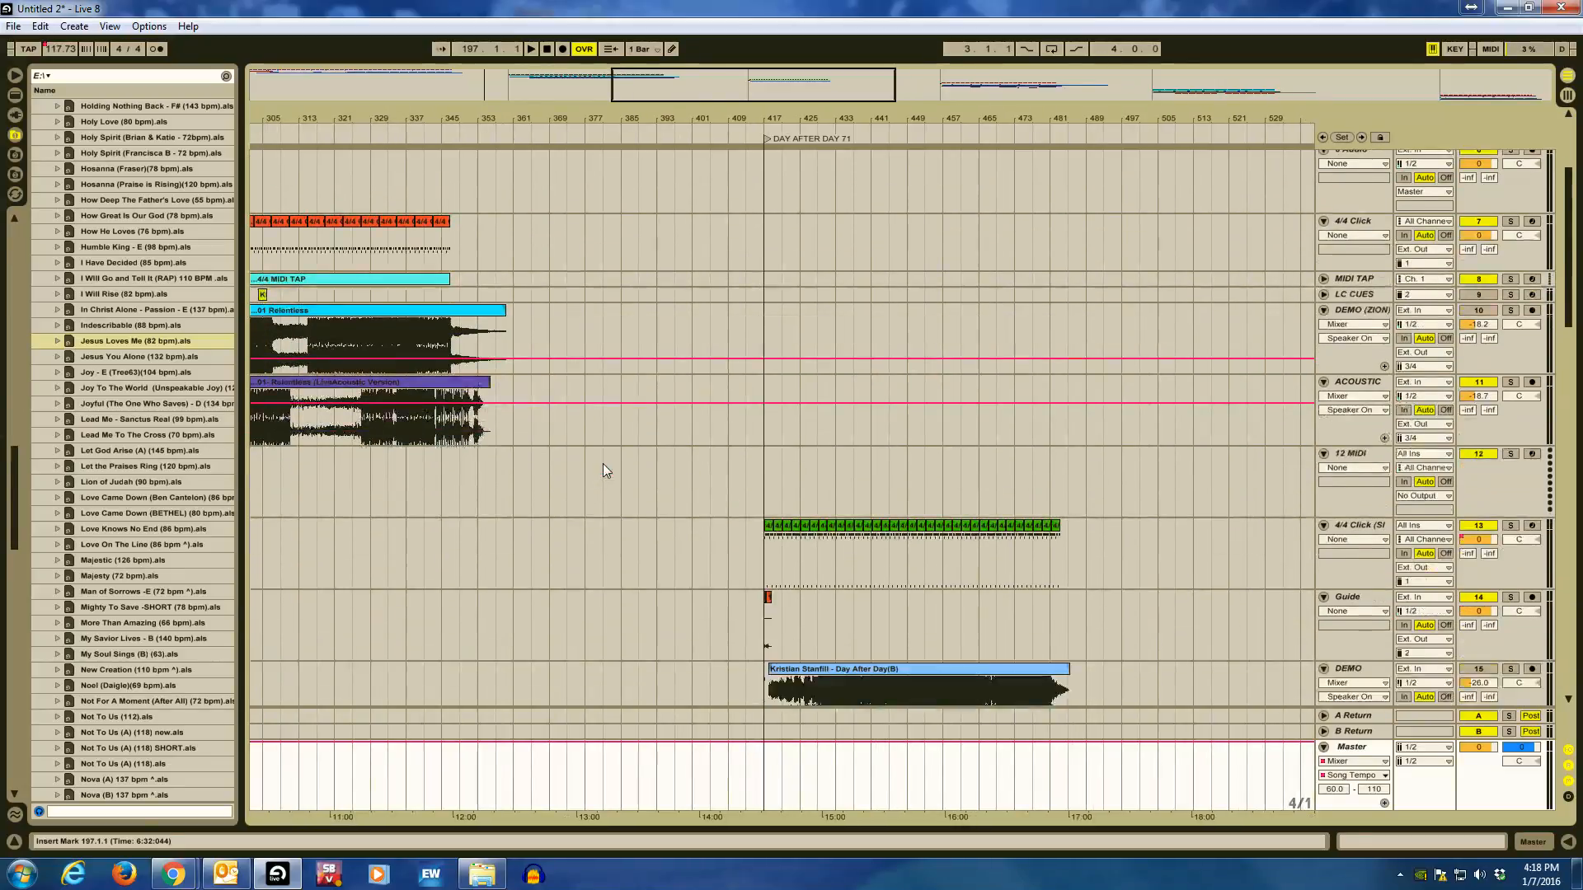
scroll(586, 518, down, 1)
scroll(563, 381, up, 1)
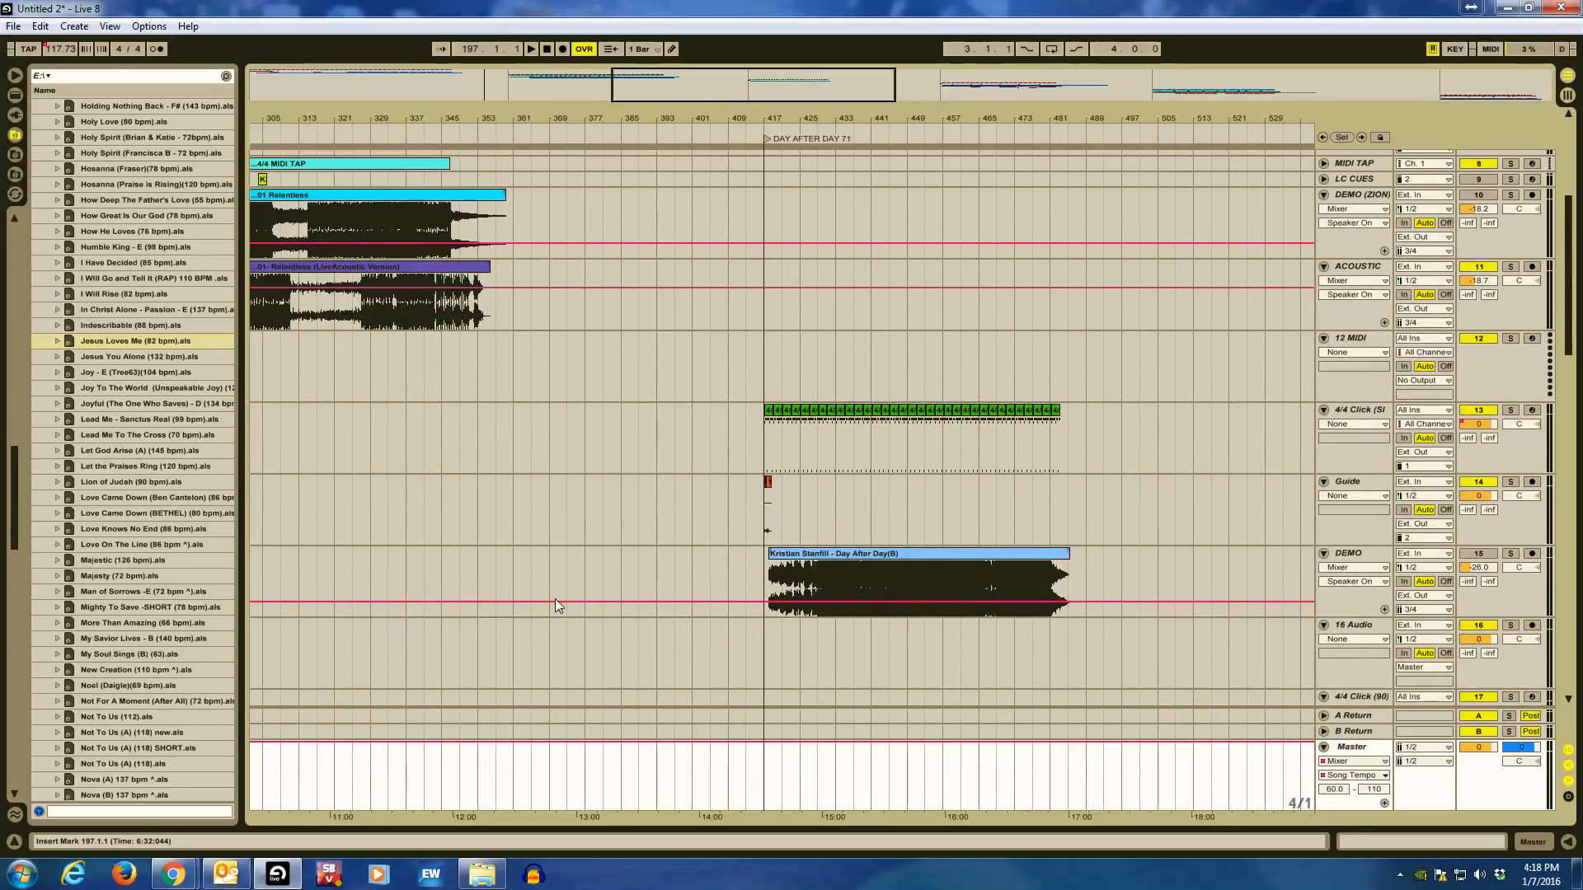
click(622, 747)
click(666, 743)
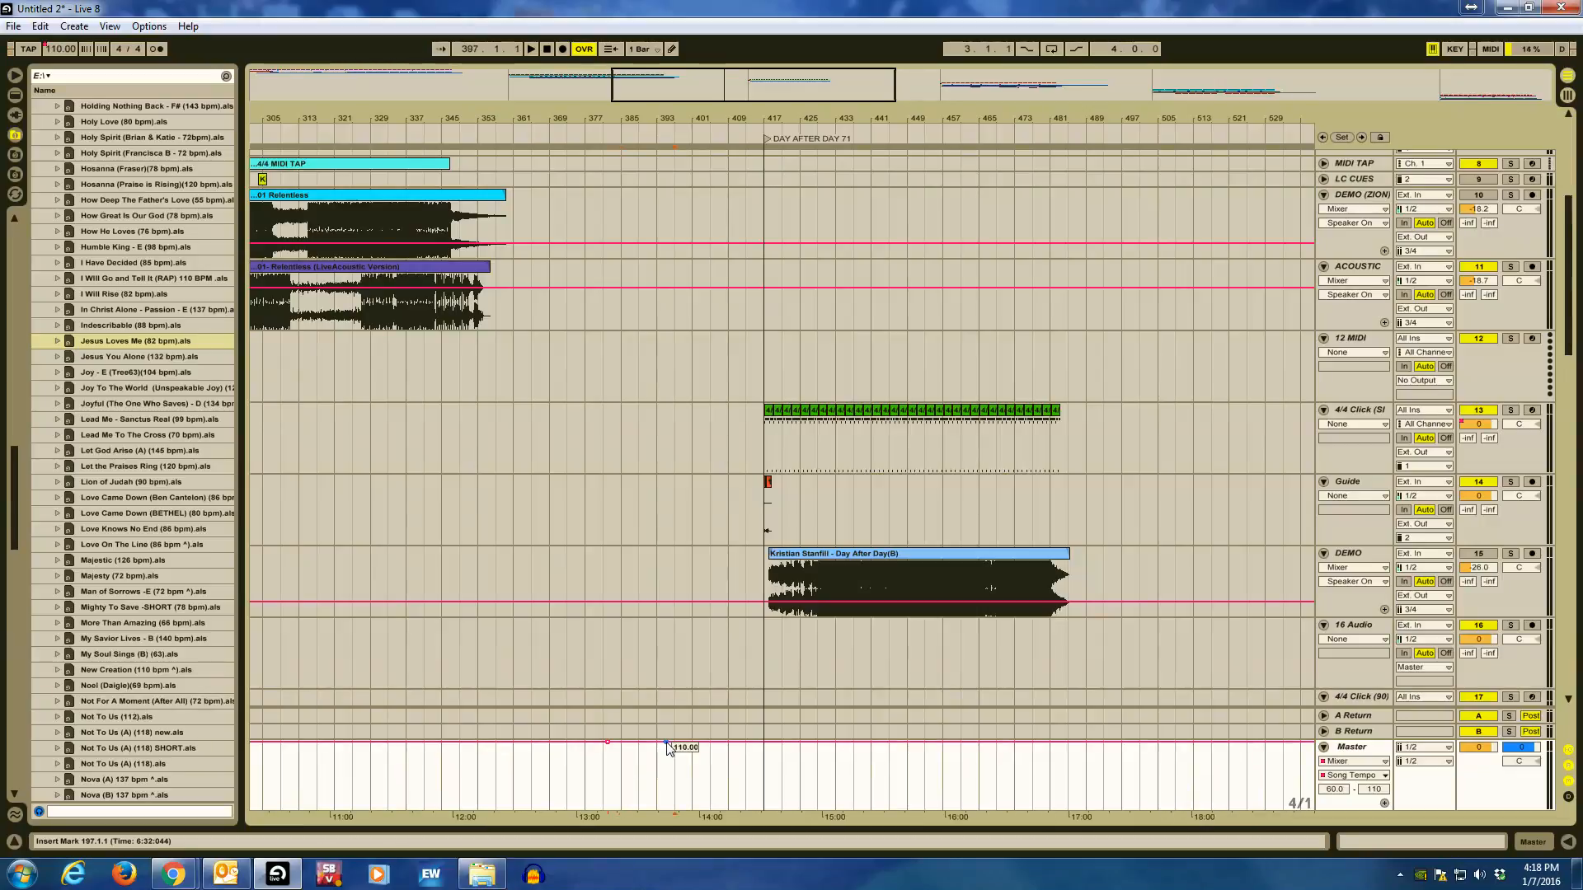
Set the tempo range's maximum to 71 and the second breakpoint before DAY AFTER DAY 71 to 71 BPM.
drag(666, 743, 667, 809)
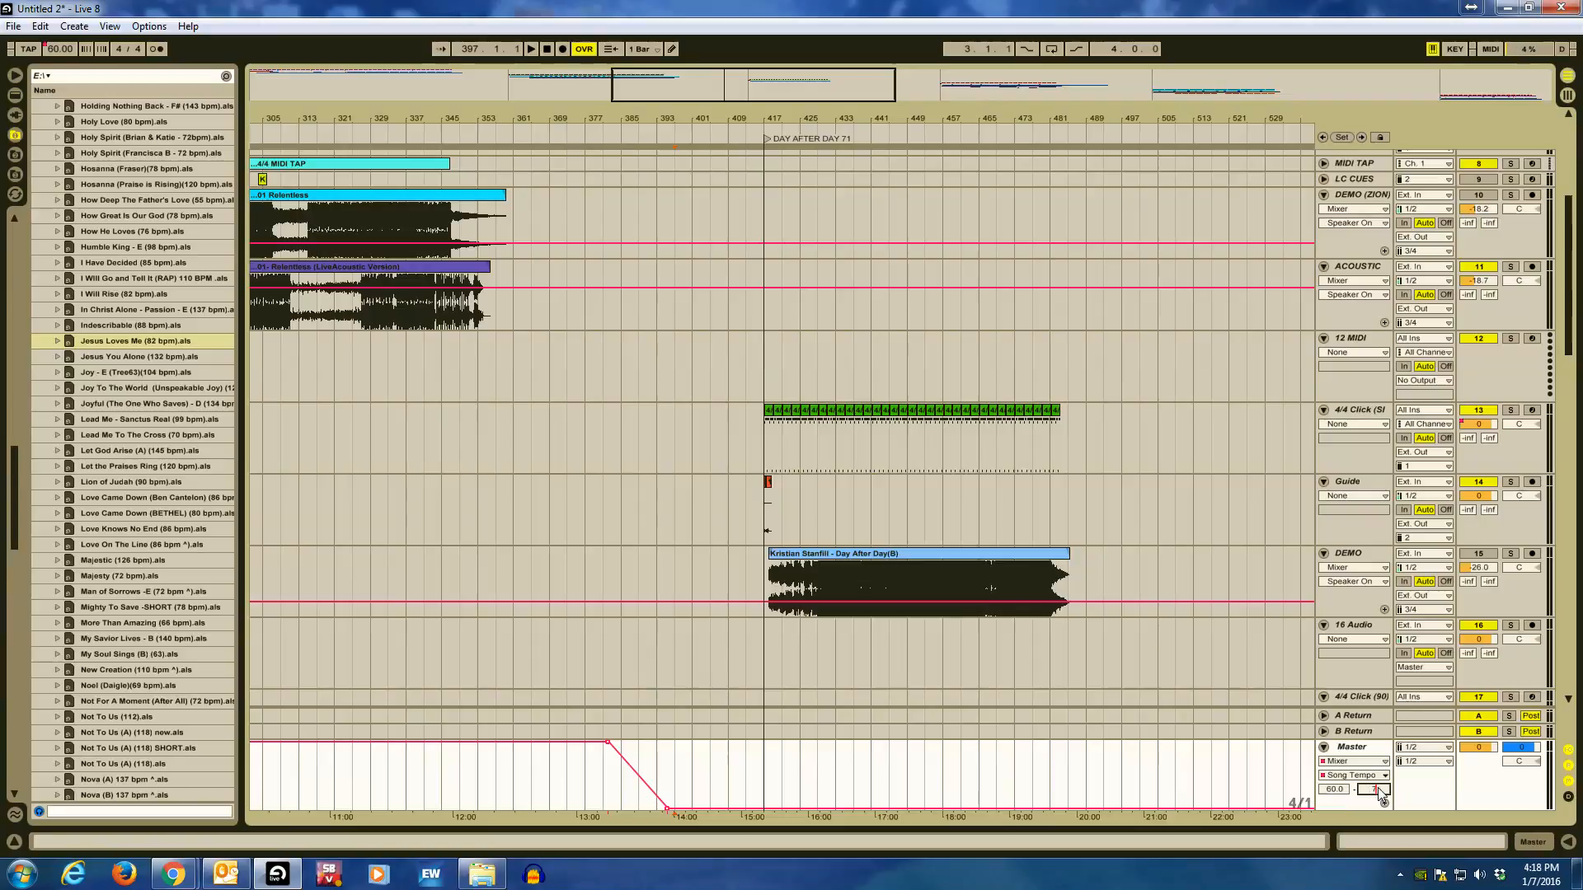
text(1)
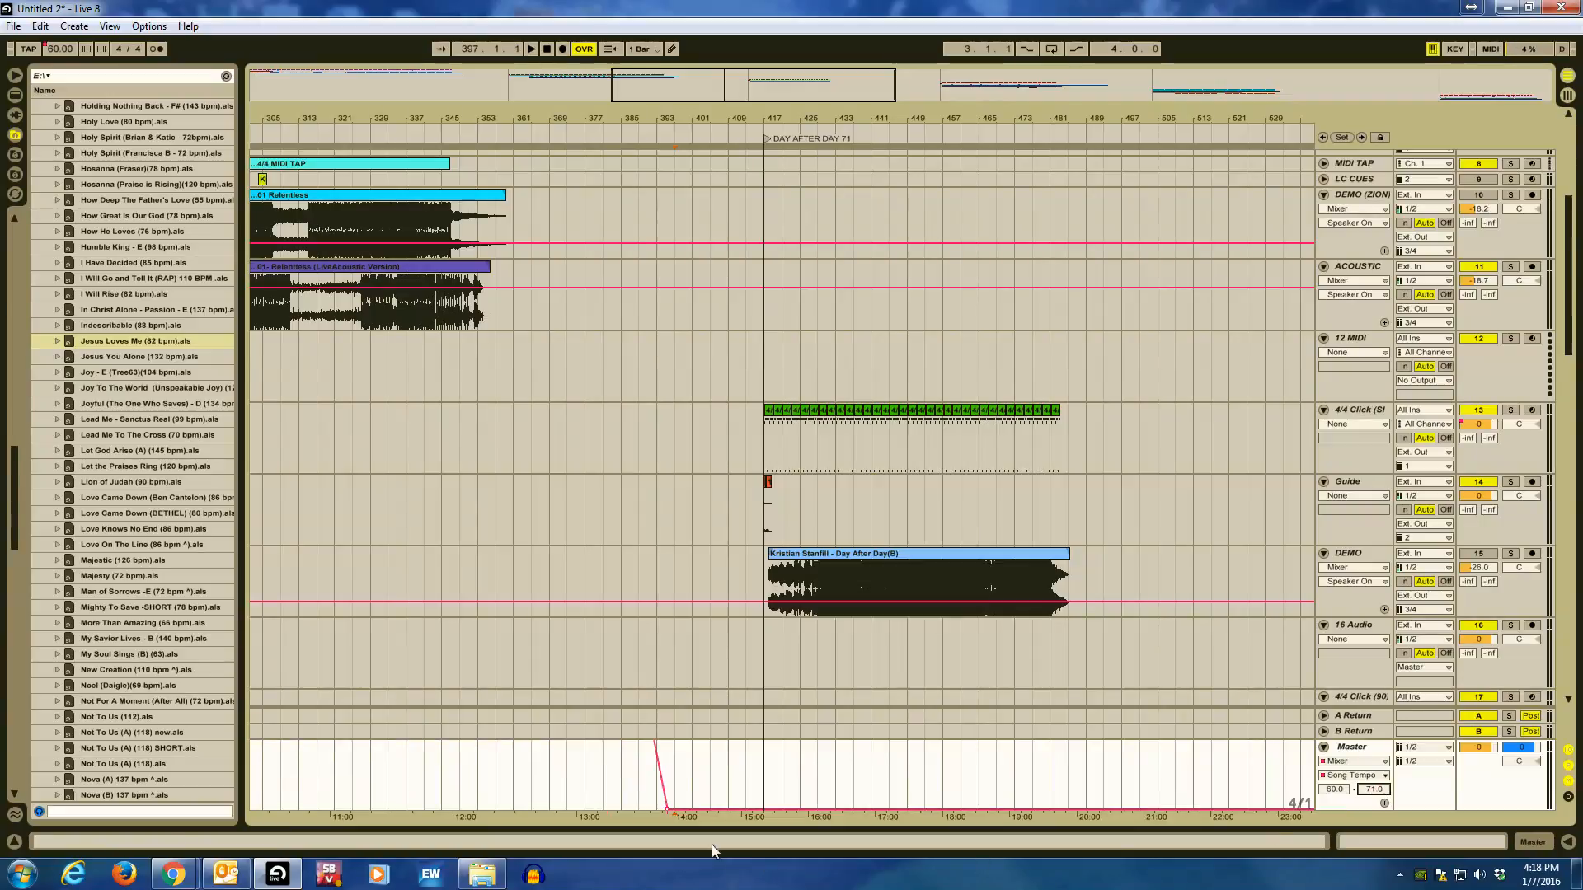
drag(666, 809, 666, 743)
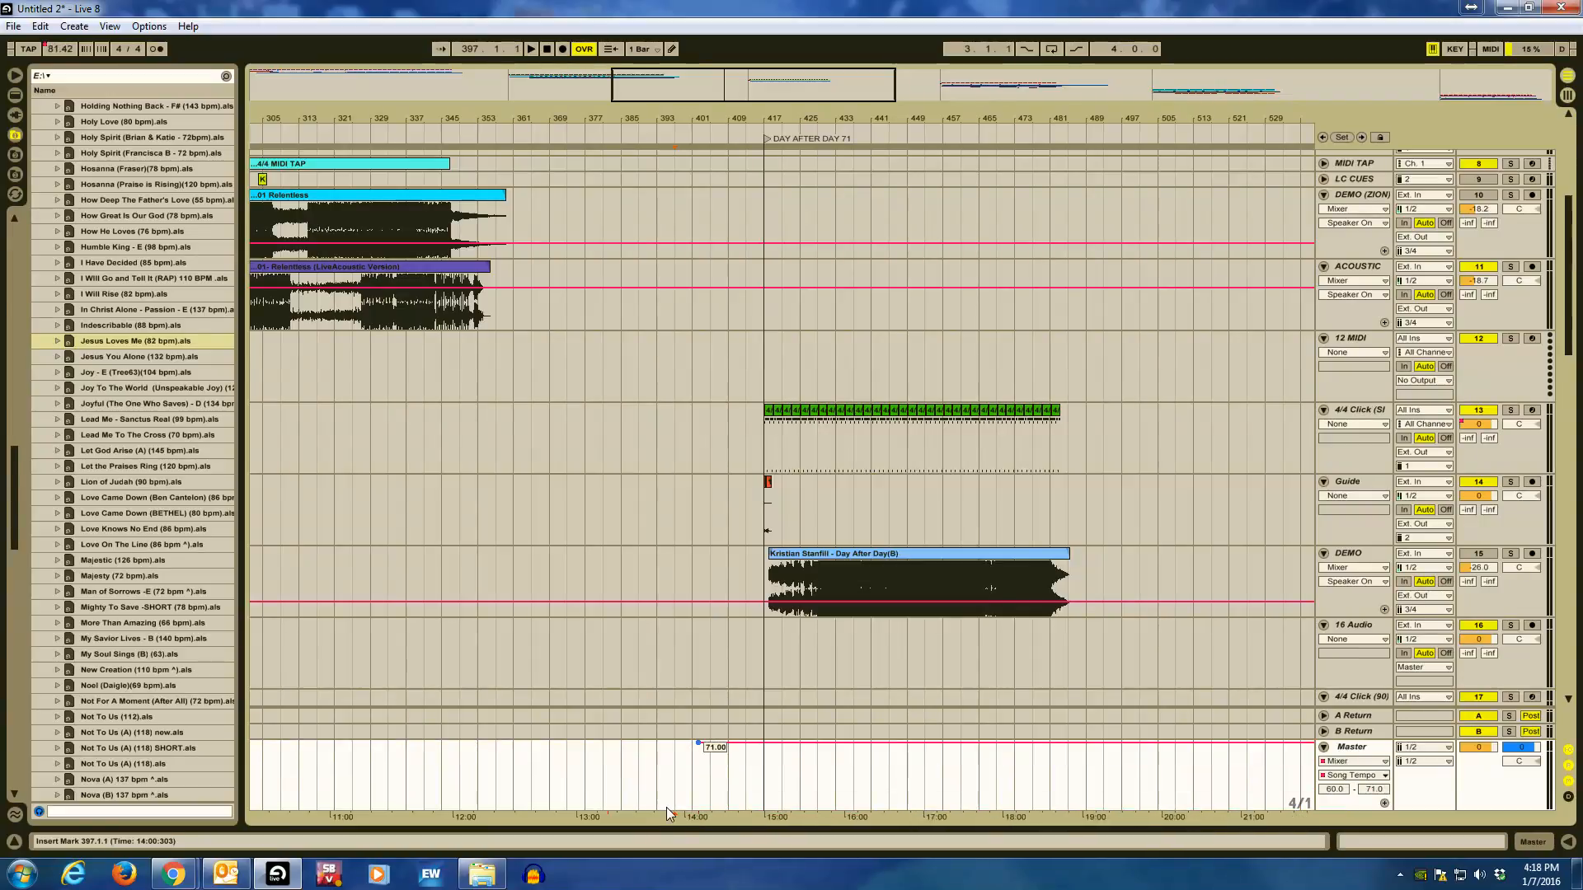
drag(774, 91, 889, 290)
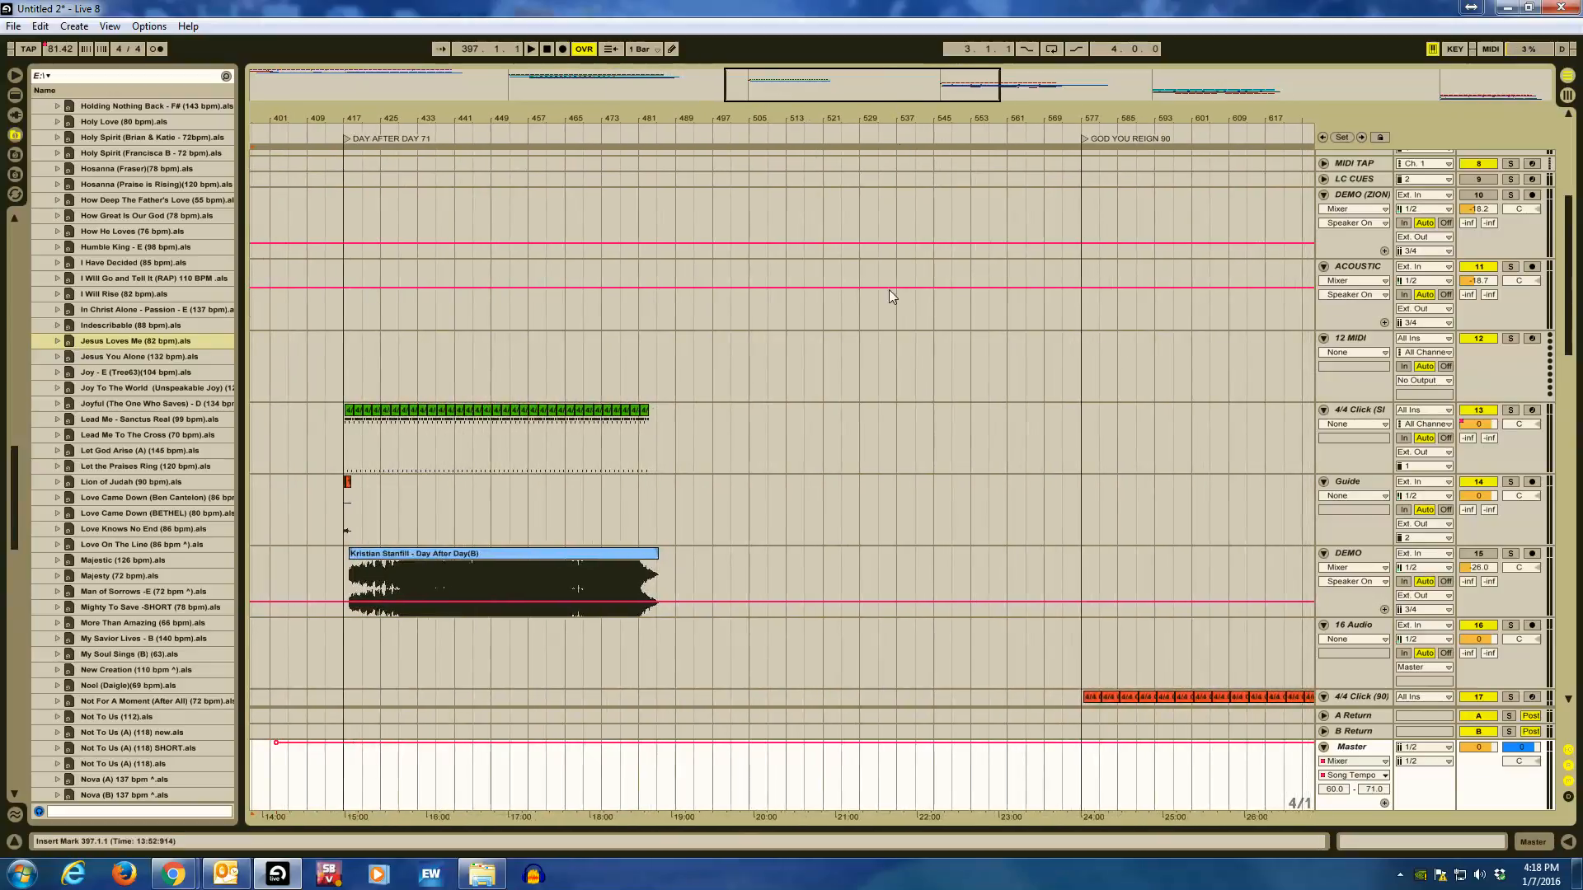
Ramp the Master tempo up to 90 BPM before GOD YOU REIGN 90 using two new breakpoints and a range maximum of 90.
click(917, 744)
click(955, 744)
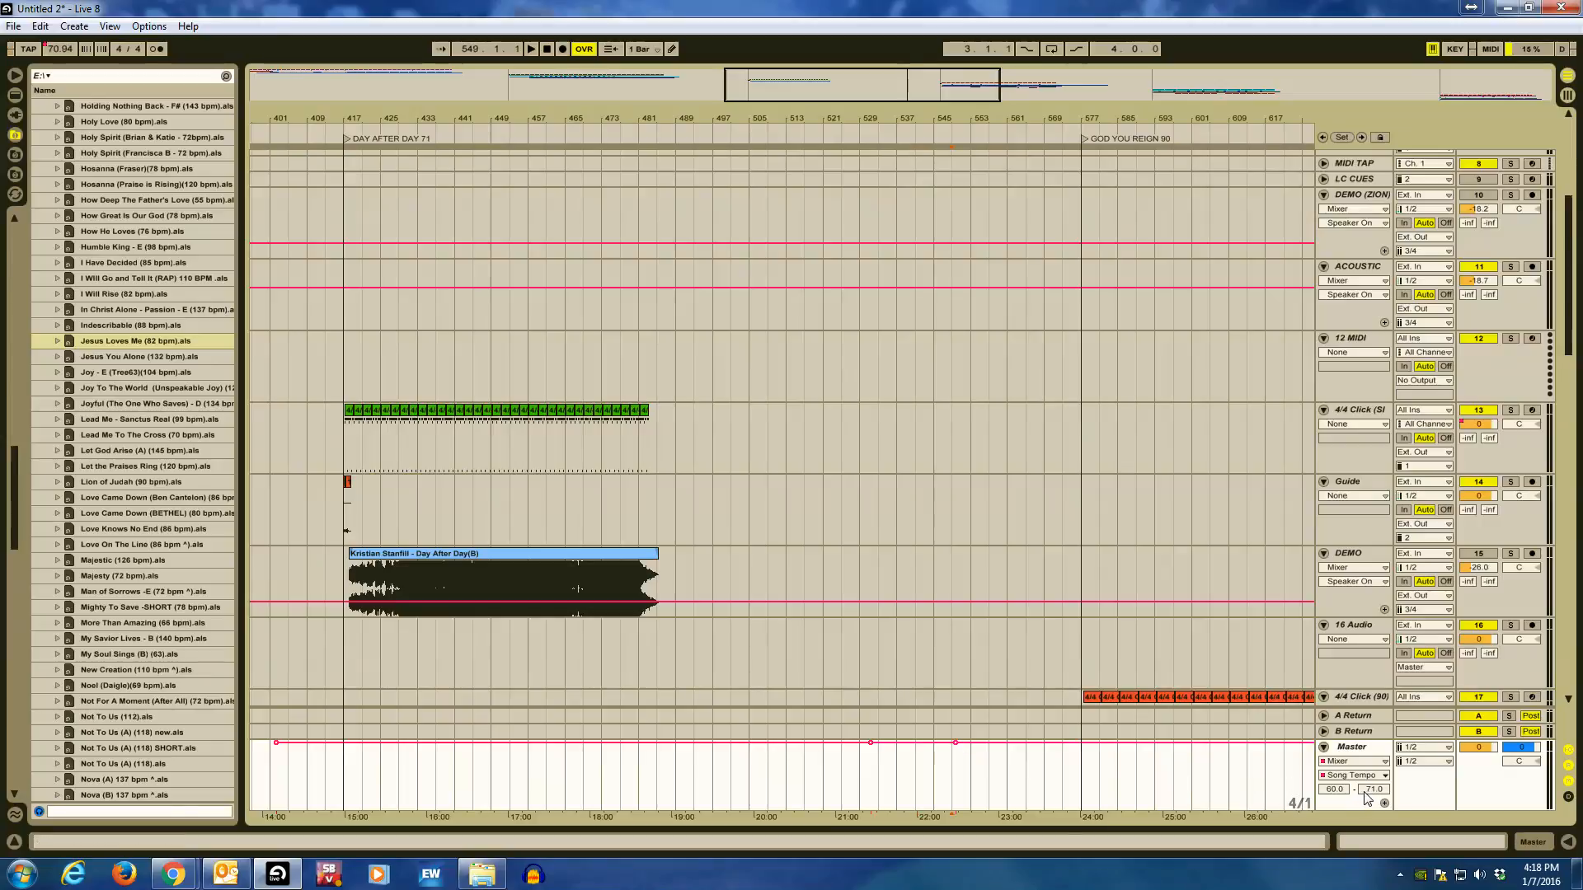
text(90)
key(Return)
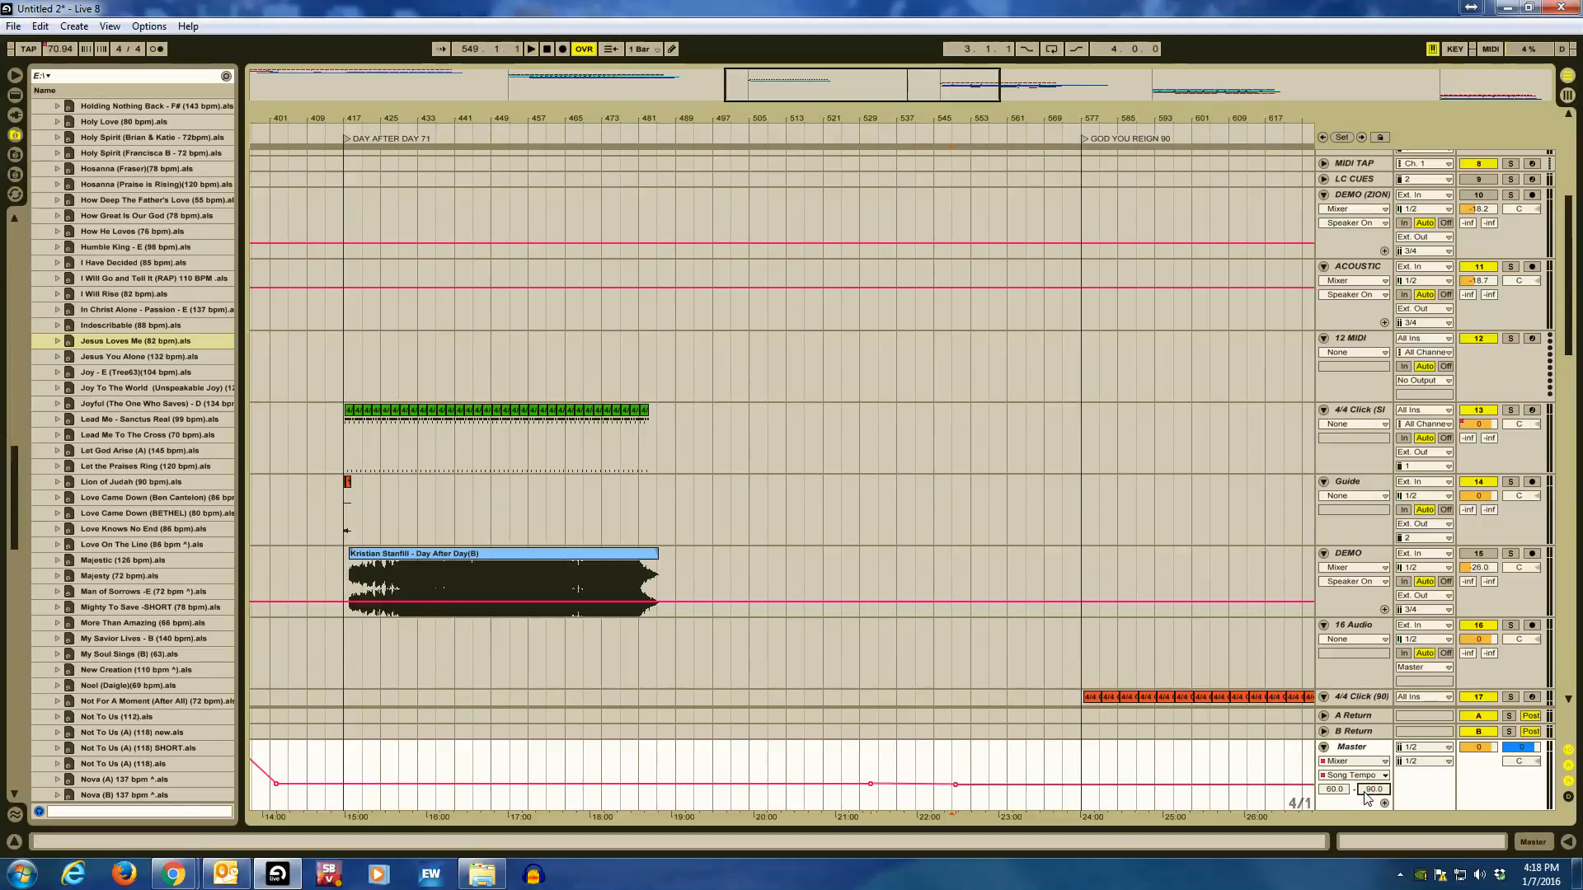
drag(955, 783, 955, 744)
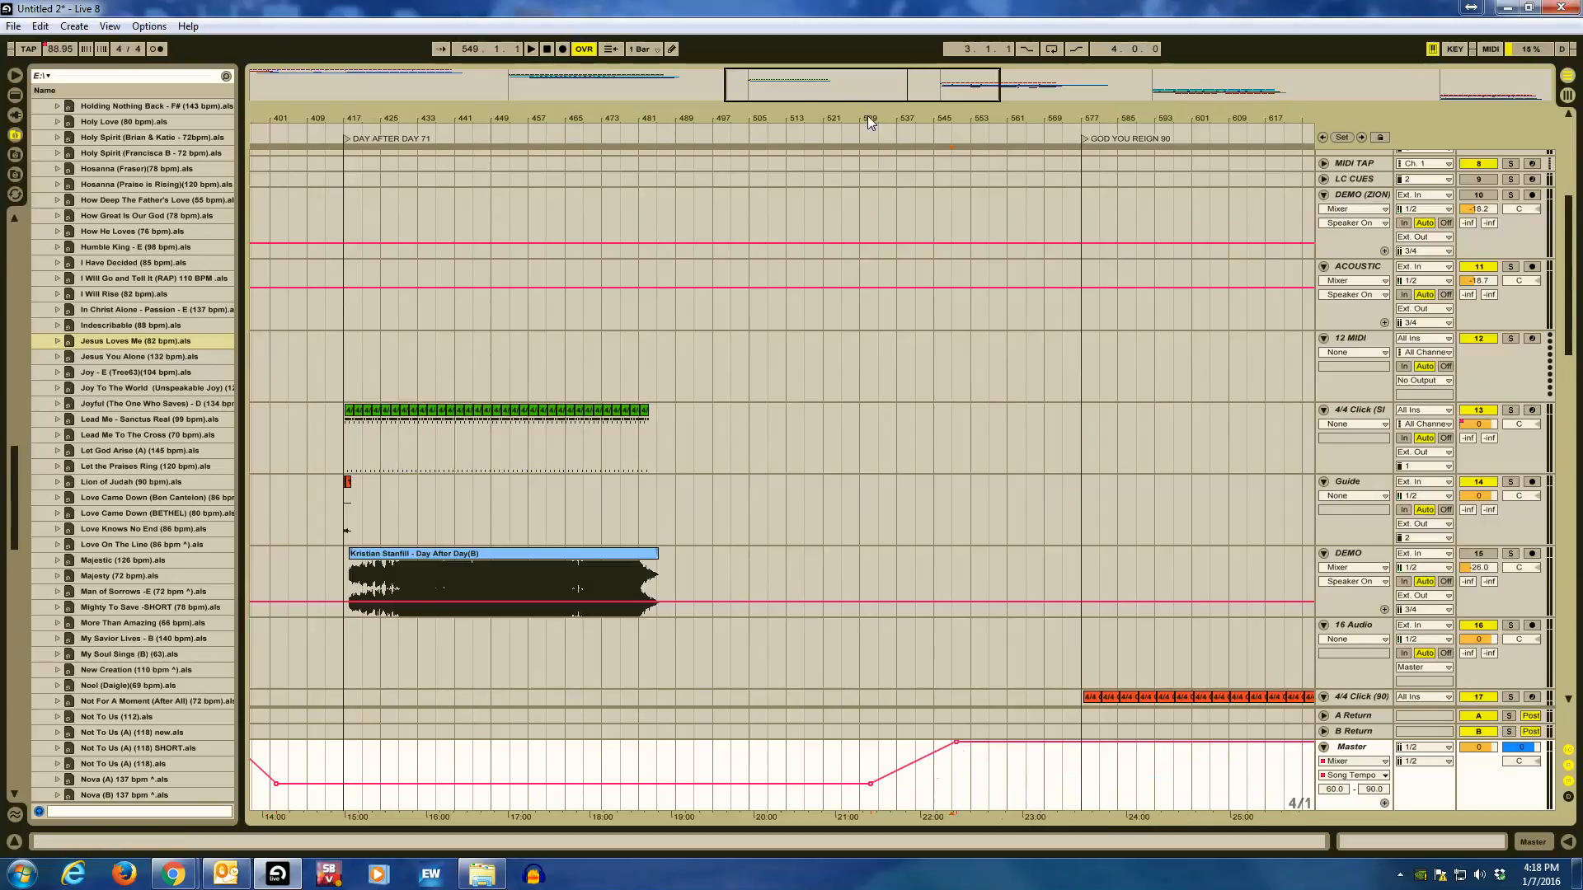
Add two Master tempo breakpoints between the end of God You Reign and LOVE ON THE LINE 86, lowering the second to about 75 BPM.
drag(851, 91, 1022, 91)
scroll(1035, 585, down, 10)
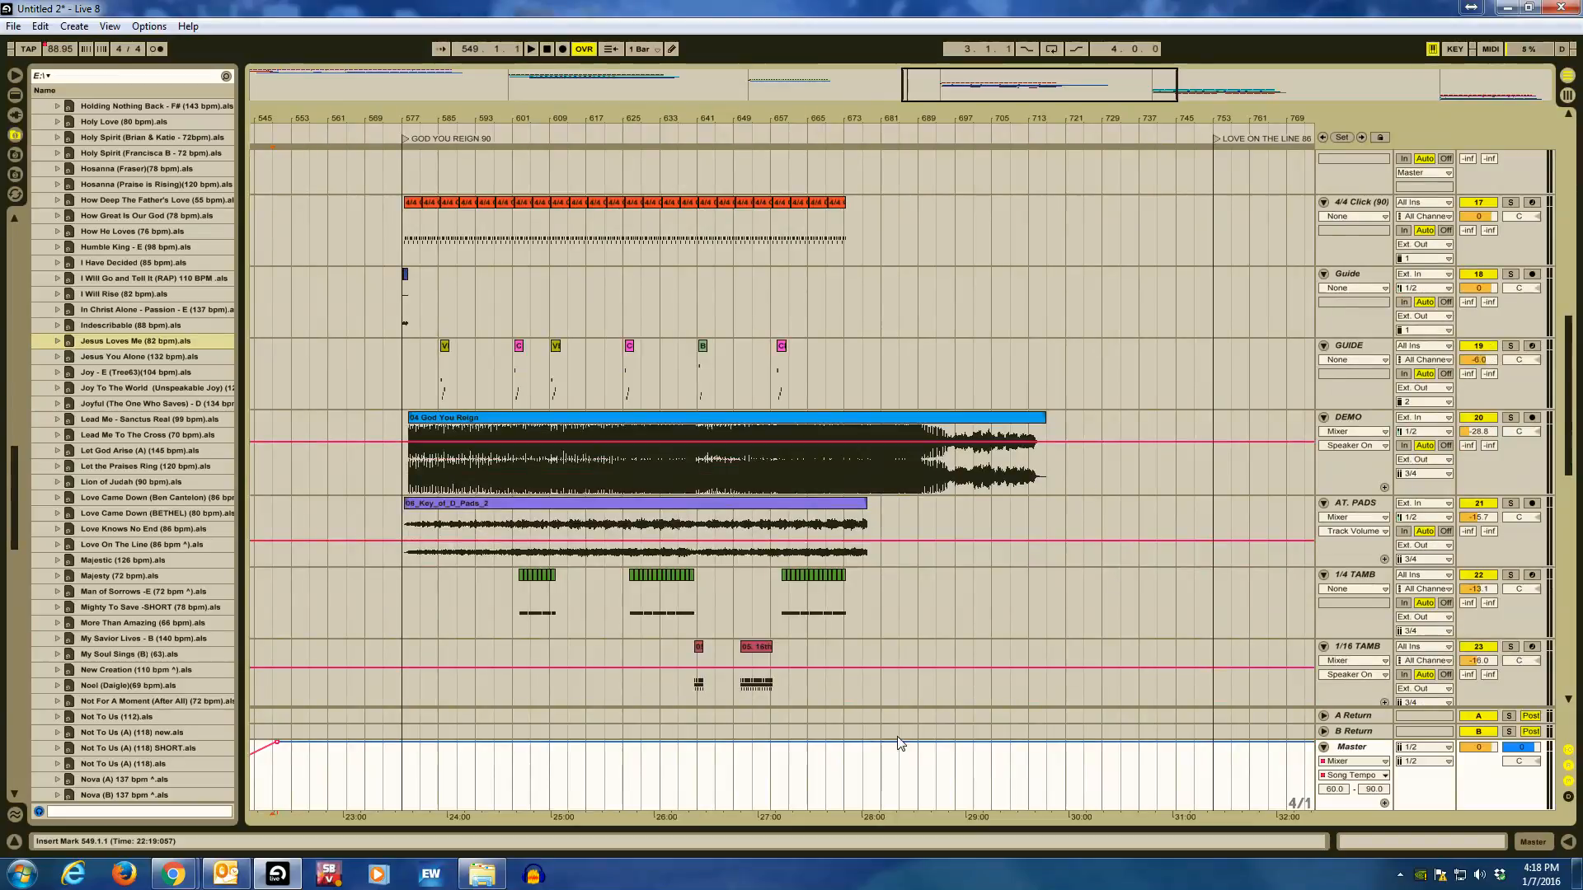
click(1125, 742)
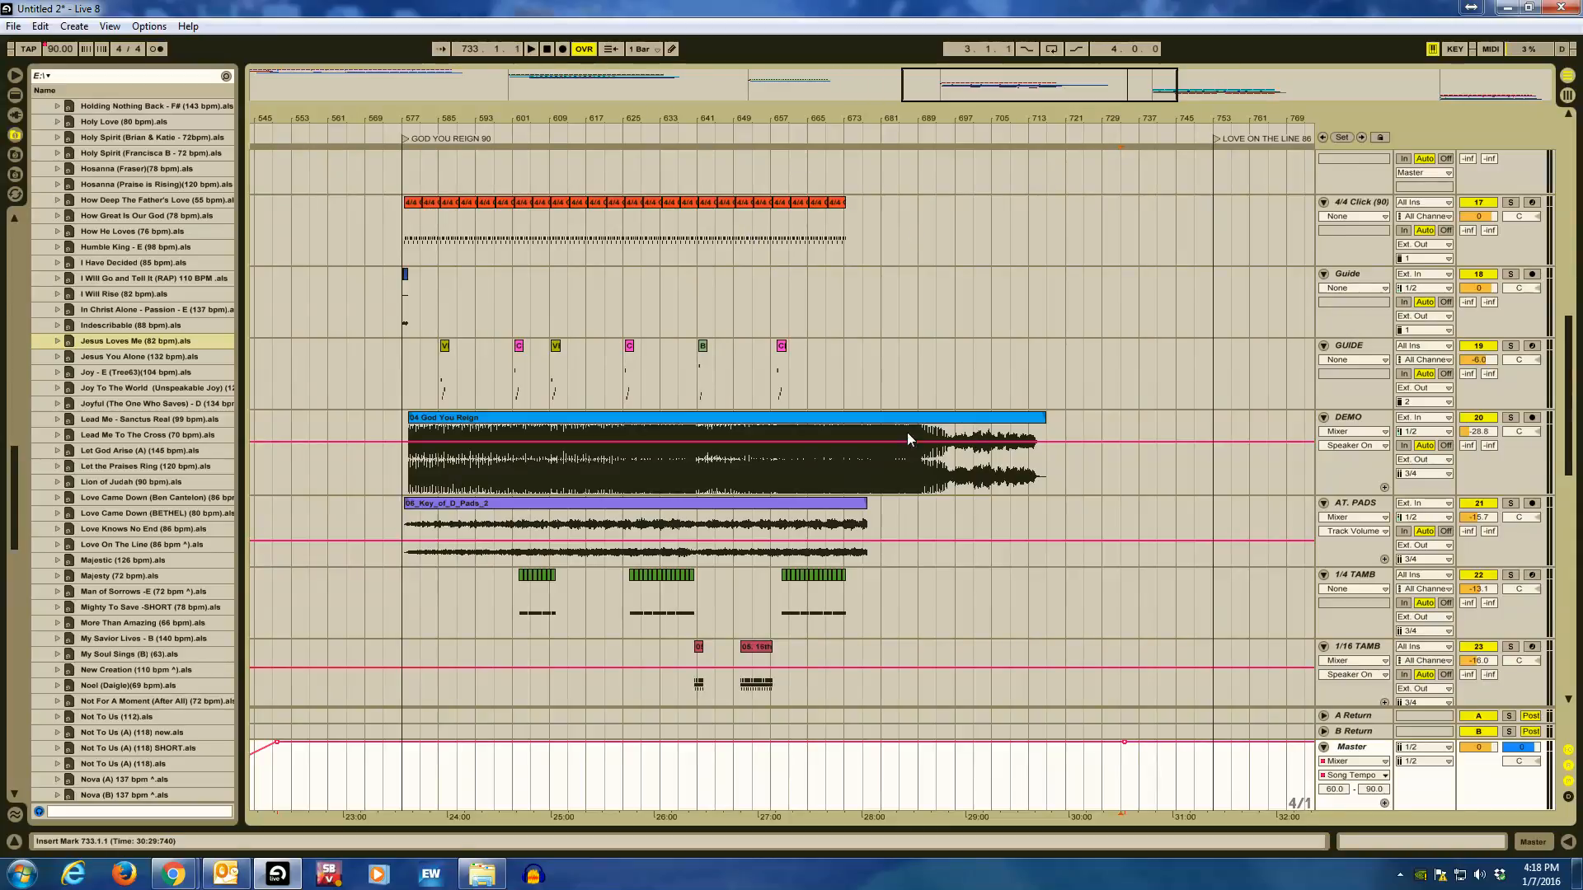
click(1158, 748)
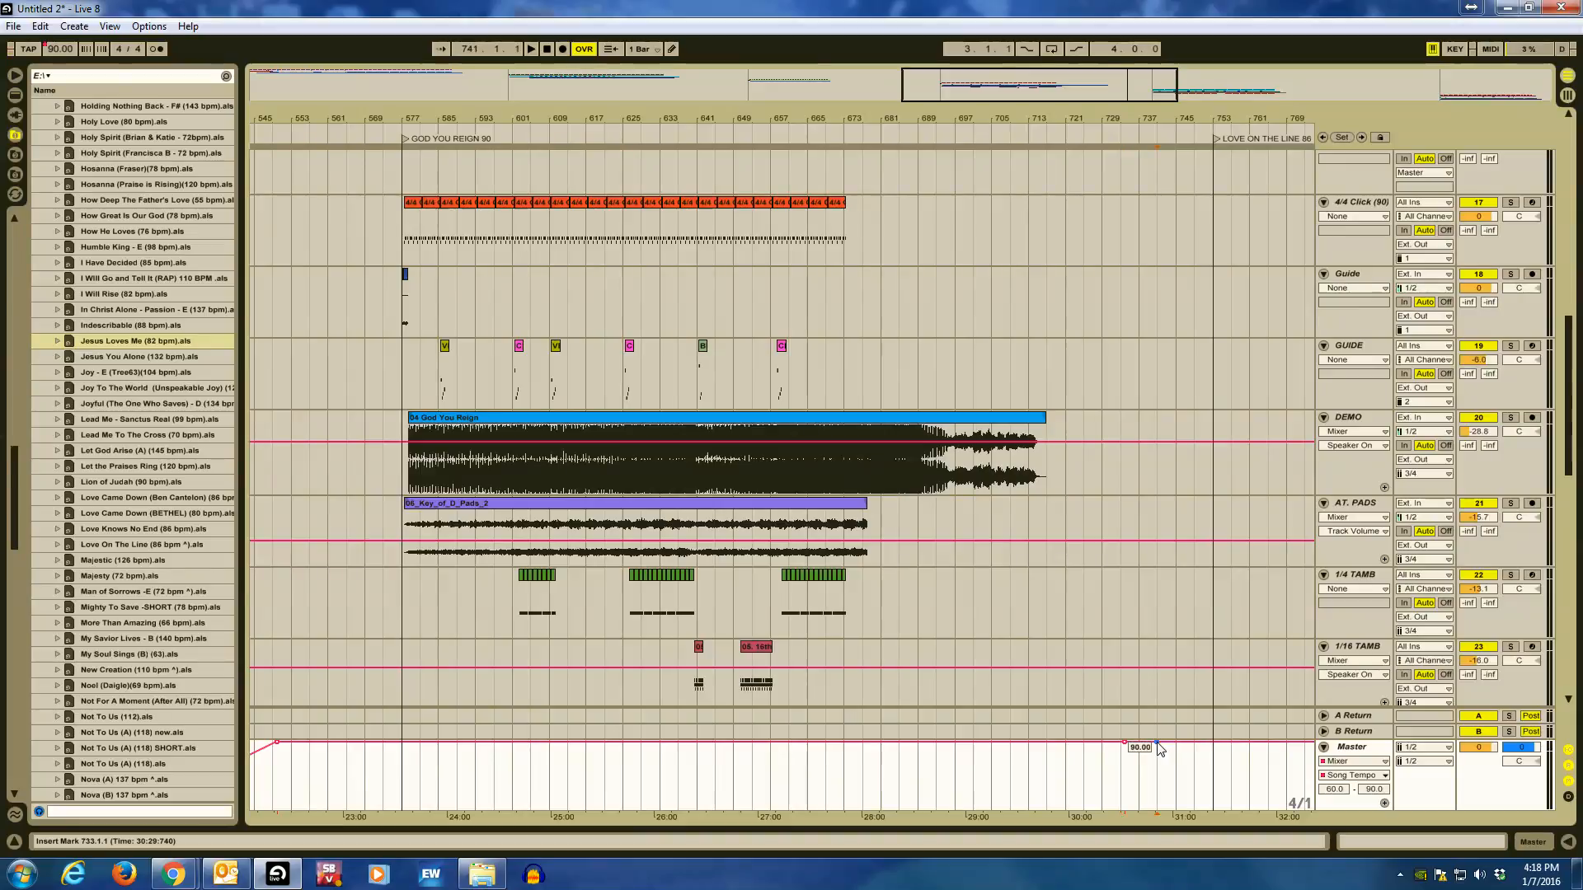
drag(1158, 743, 1158, 775)
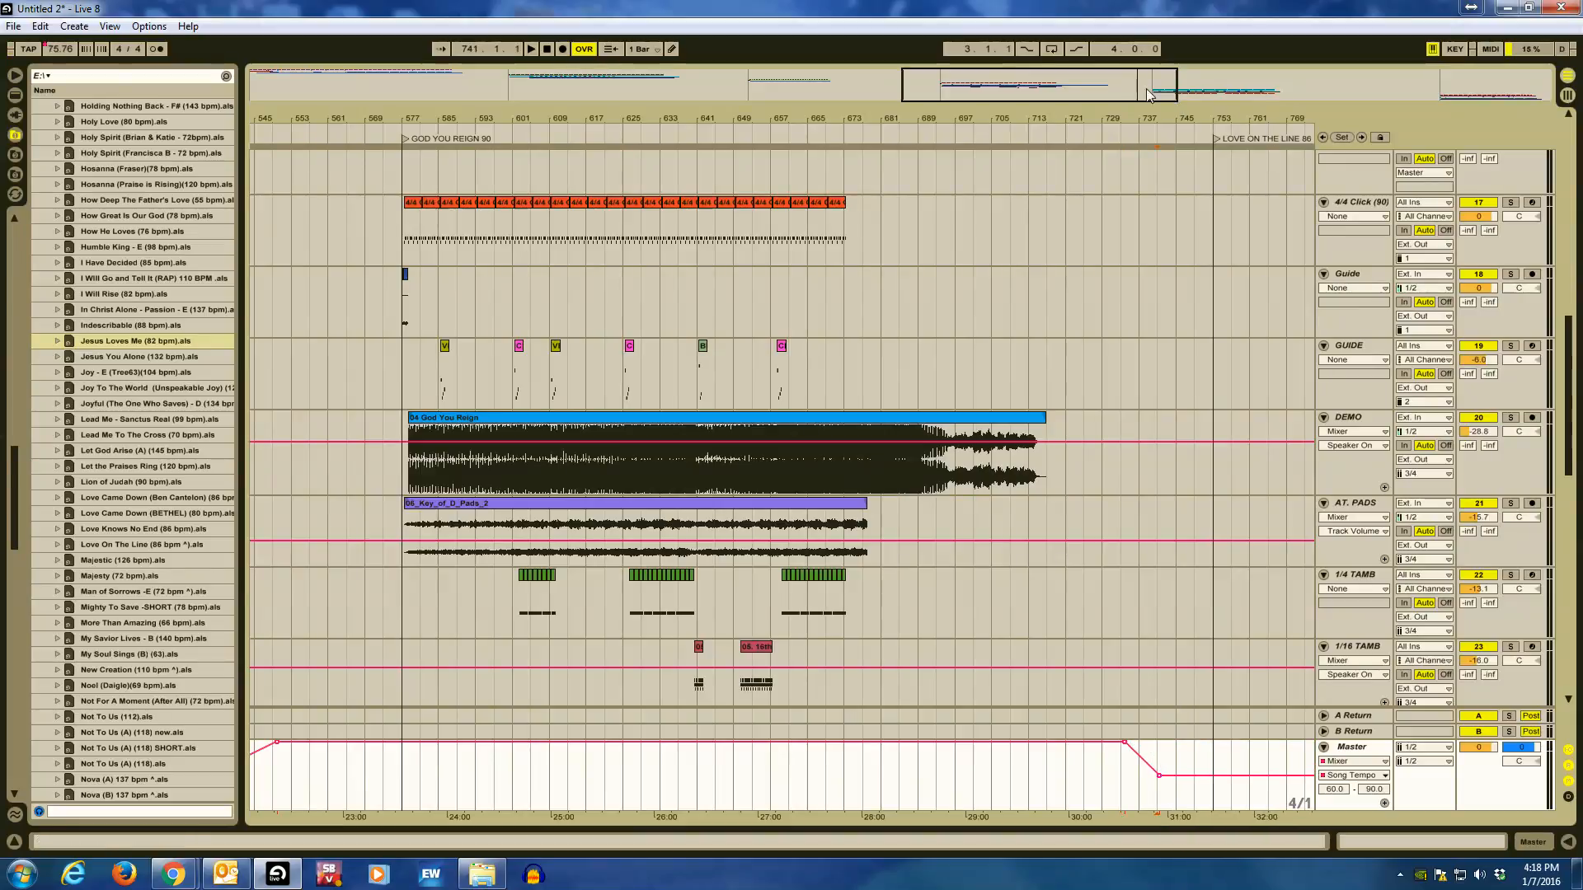
Set the tempo range's maximum to 86 and raise the second breakpoint before LOVE ON THE LINE 86 to 86 BPM.
drag(1146, 89, 1205, 85)
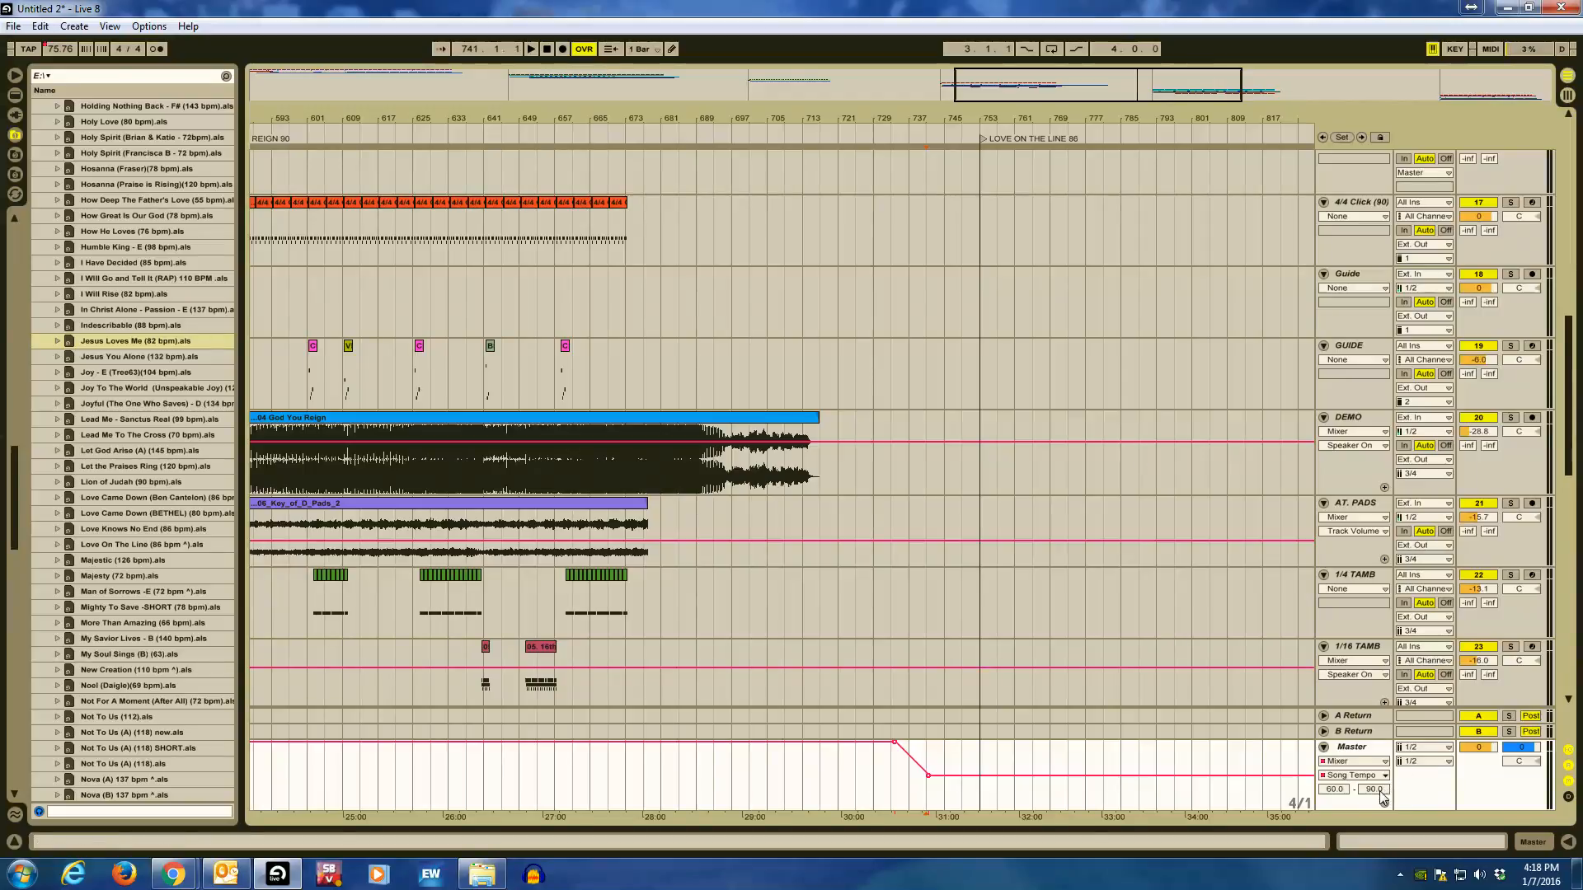
text(86)
key(Return)
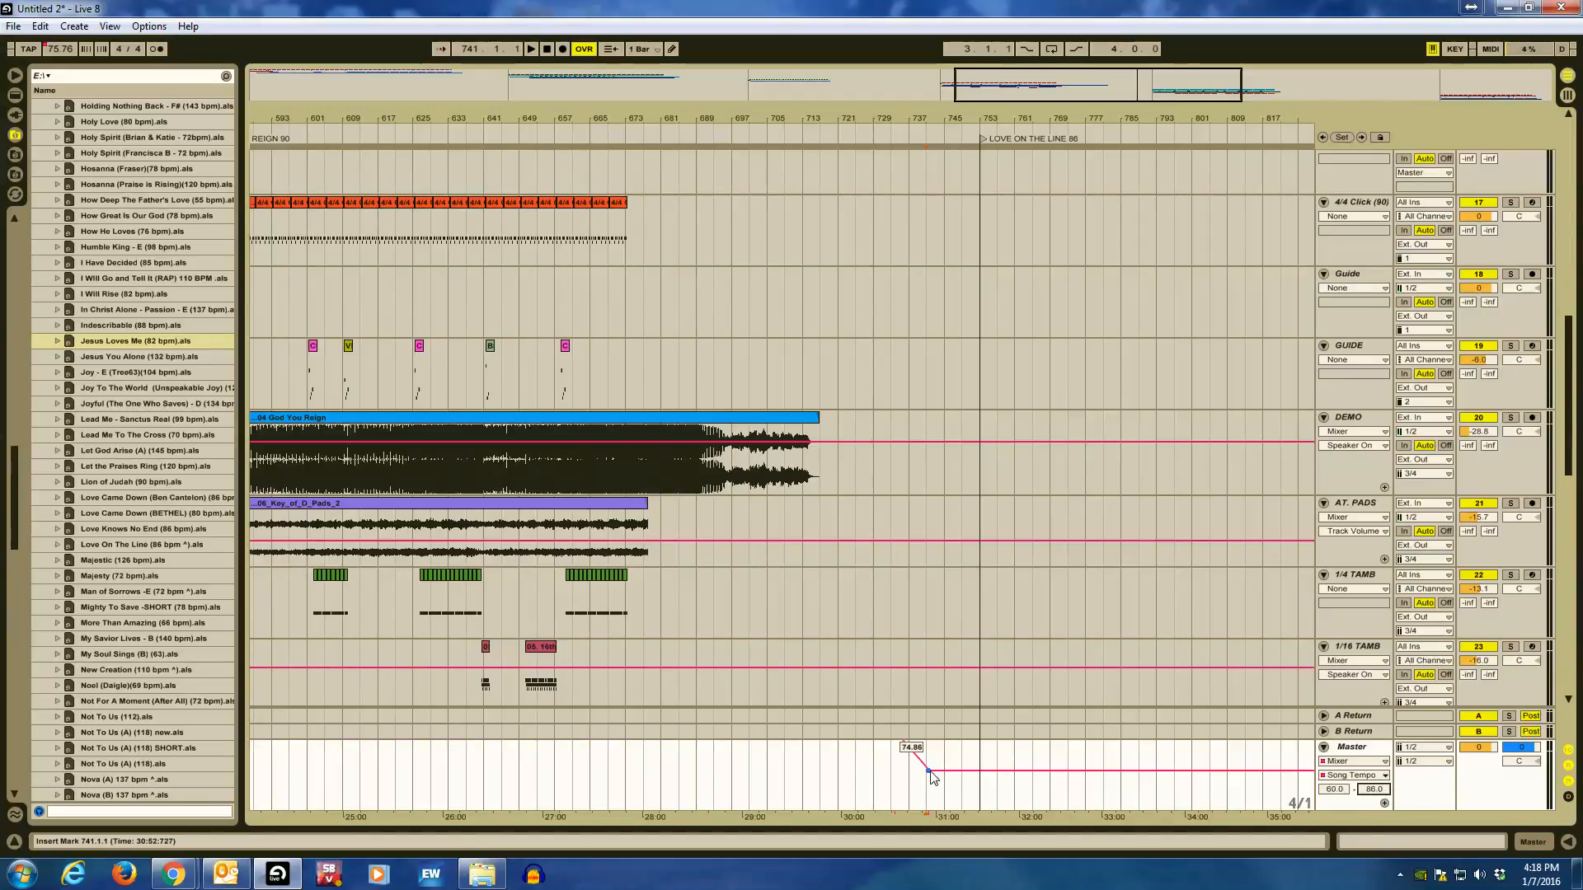
drag(932, 779, 958, 744)
Add two Master tempo breakpoints between the end of Love On The Line and JESUS LOVES ME 82, lowering the second to about 66 BPM.
drag(989, 87, 1003, 83)
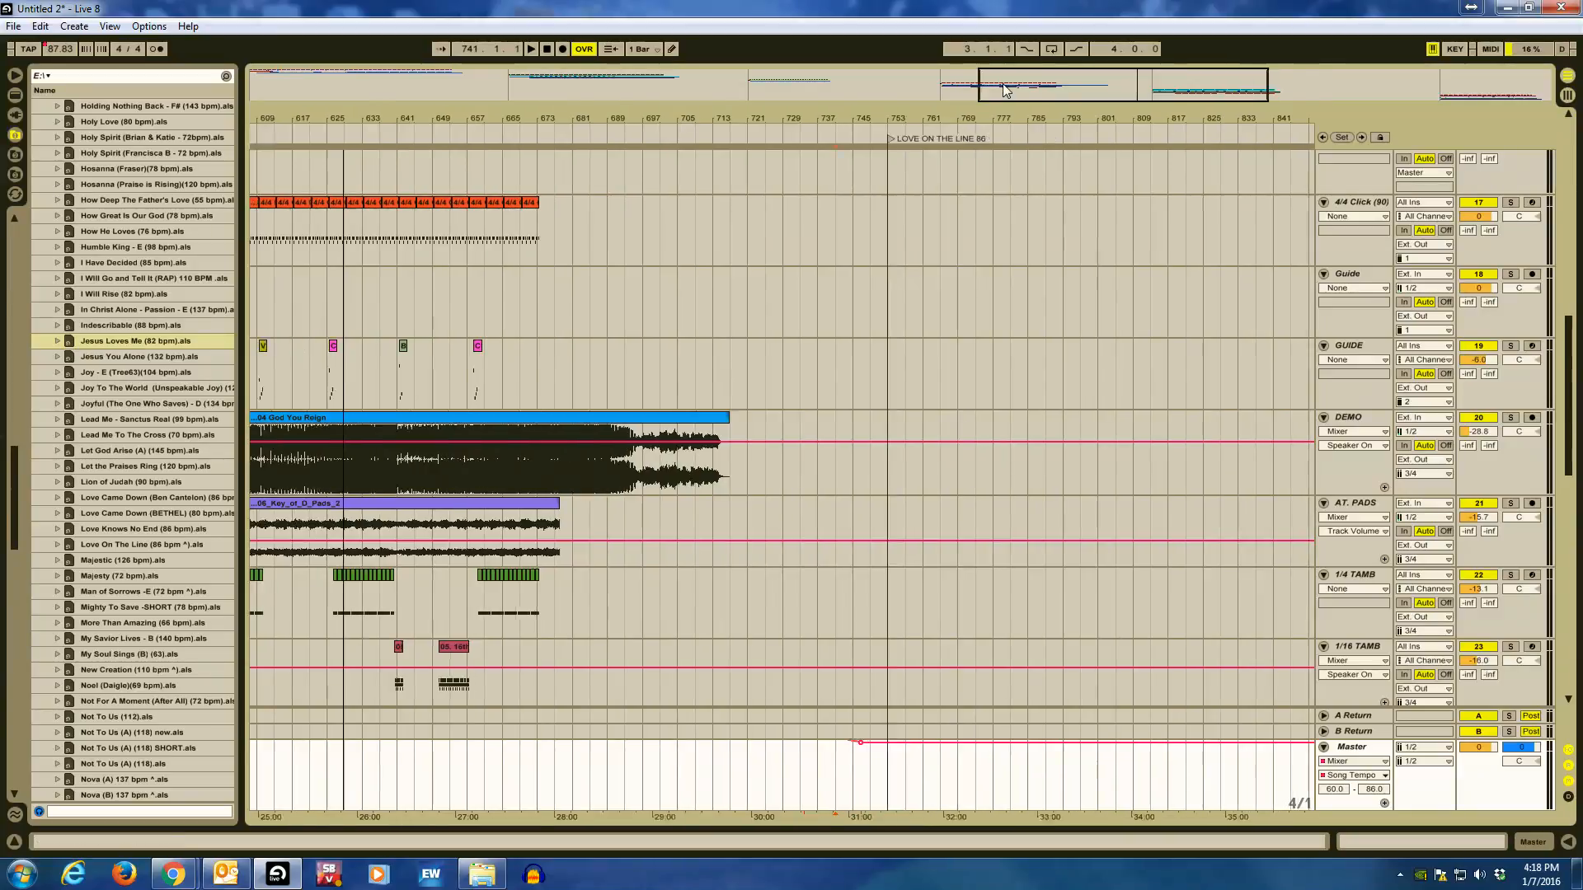
key(minus)
key(minus)
key(minus)
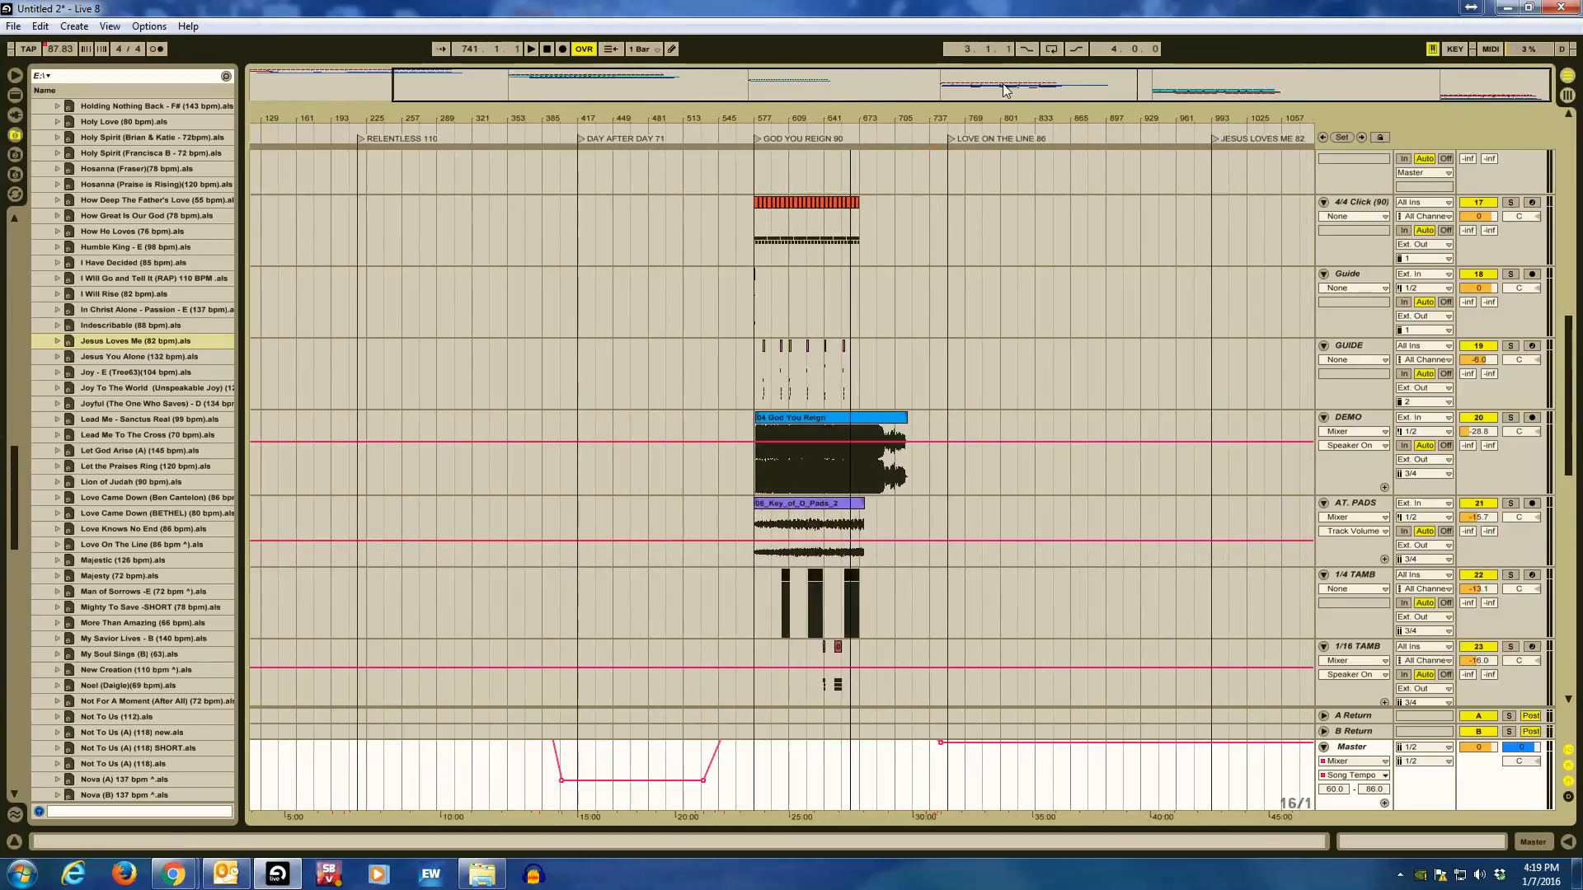
scroll(991, 517, down, 10)
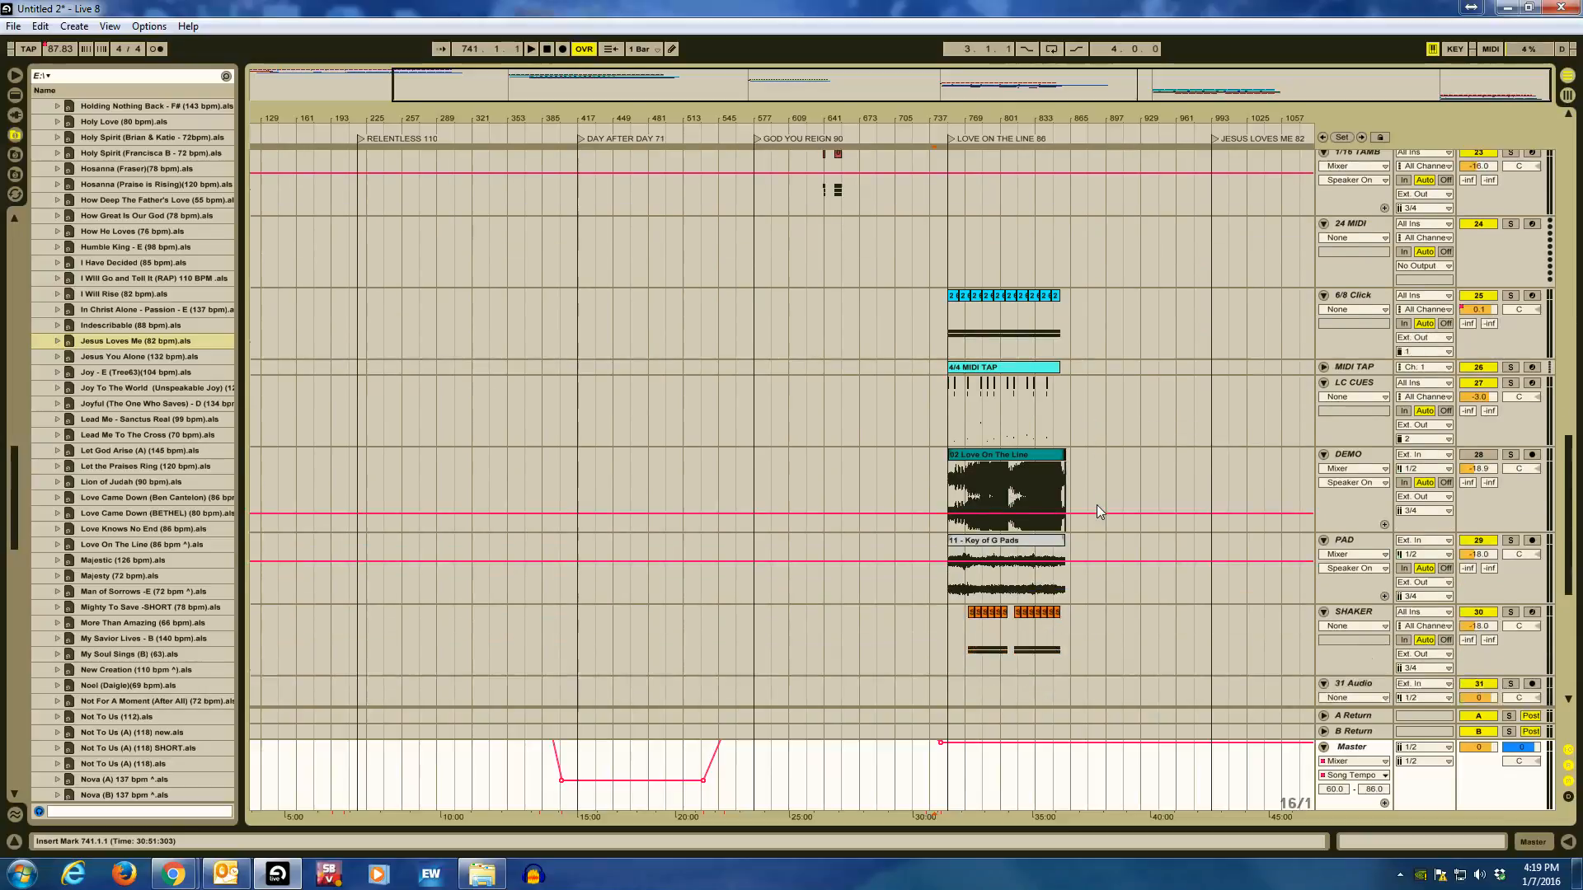
scroll(1101, 503, down, 3)
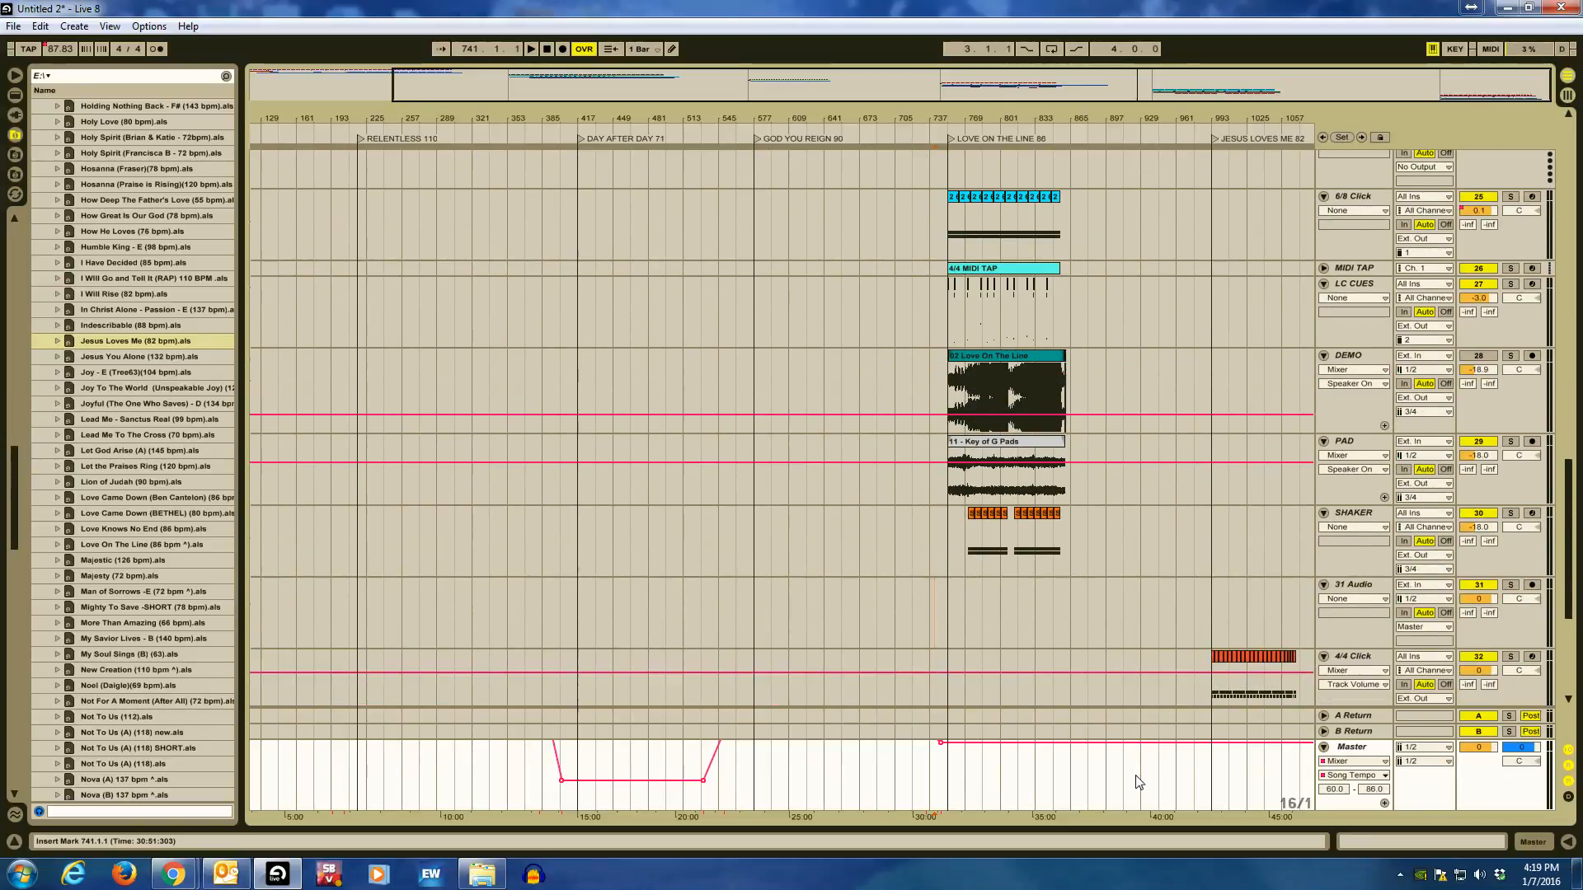
click(1140, 744)
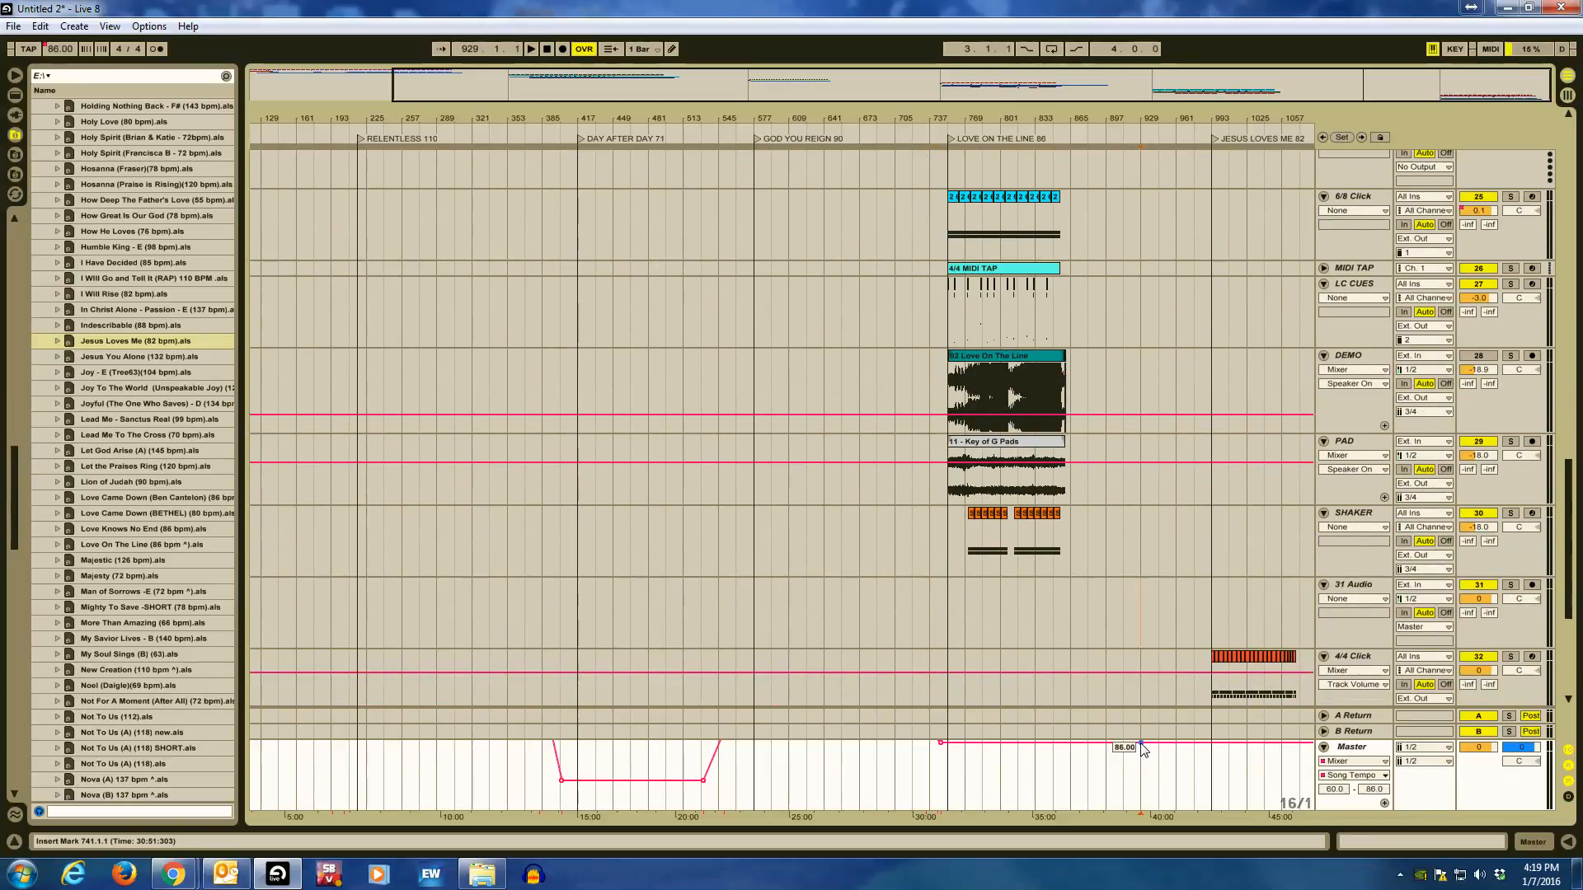
click(1176, 743)
drag(1177, 743, 1173, 793)
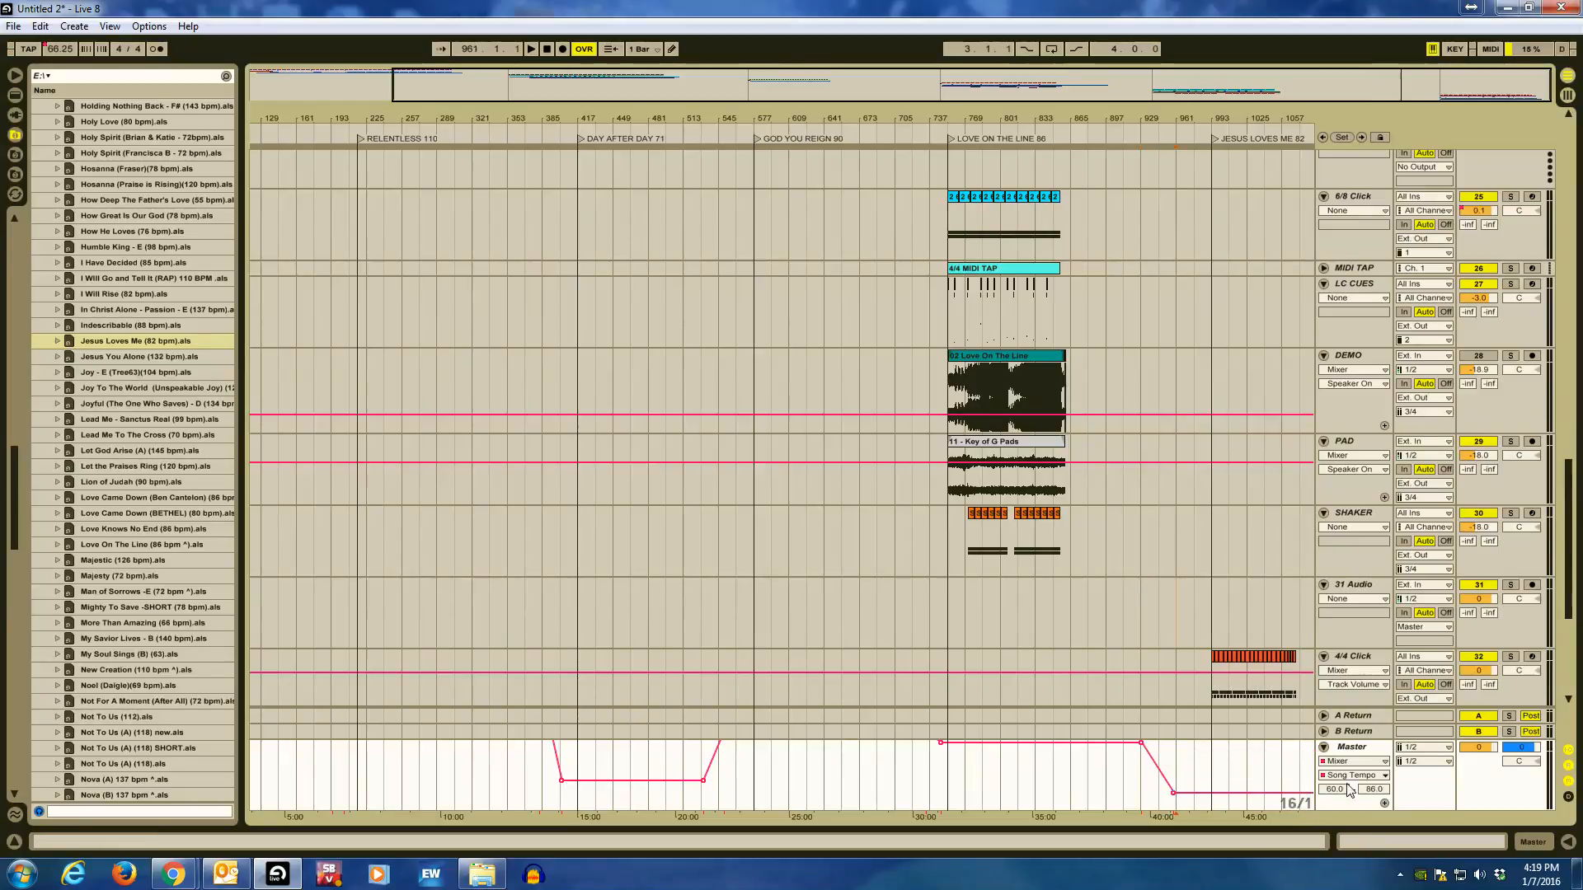
Set the tempo range's maximum to 82 and raise the second breakpoint before JESUS LOVES ME 82 to 82 BPM.
text(82)
key(Return)
click(1174, 791)
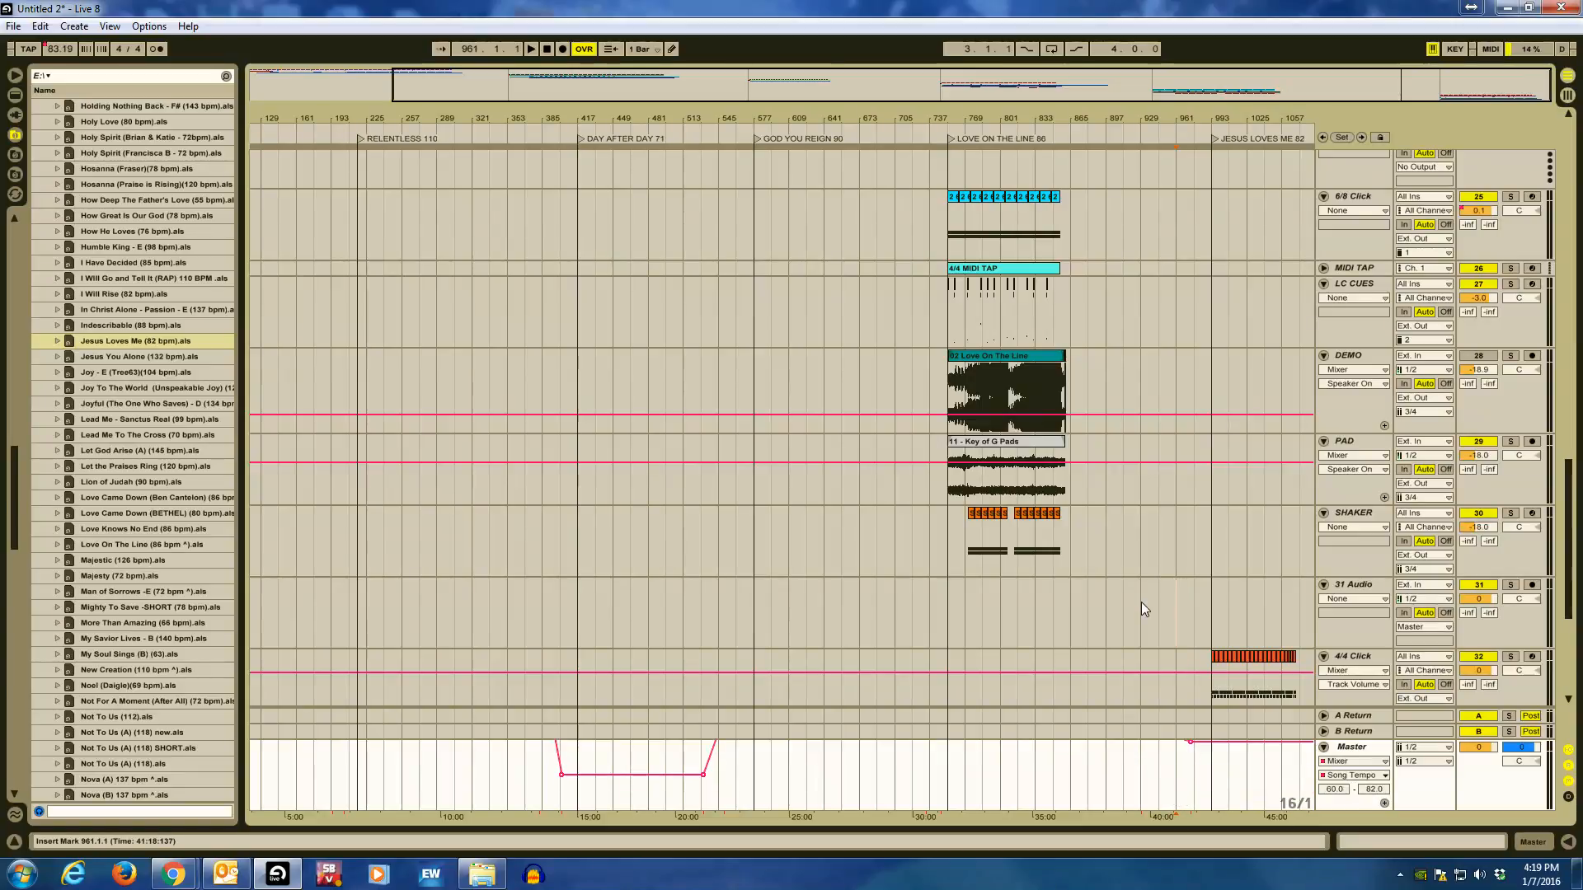
double_click(758, 80)
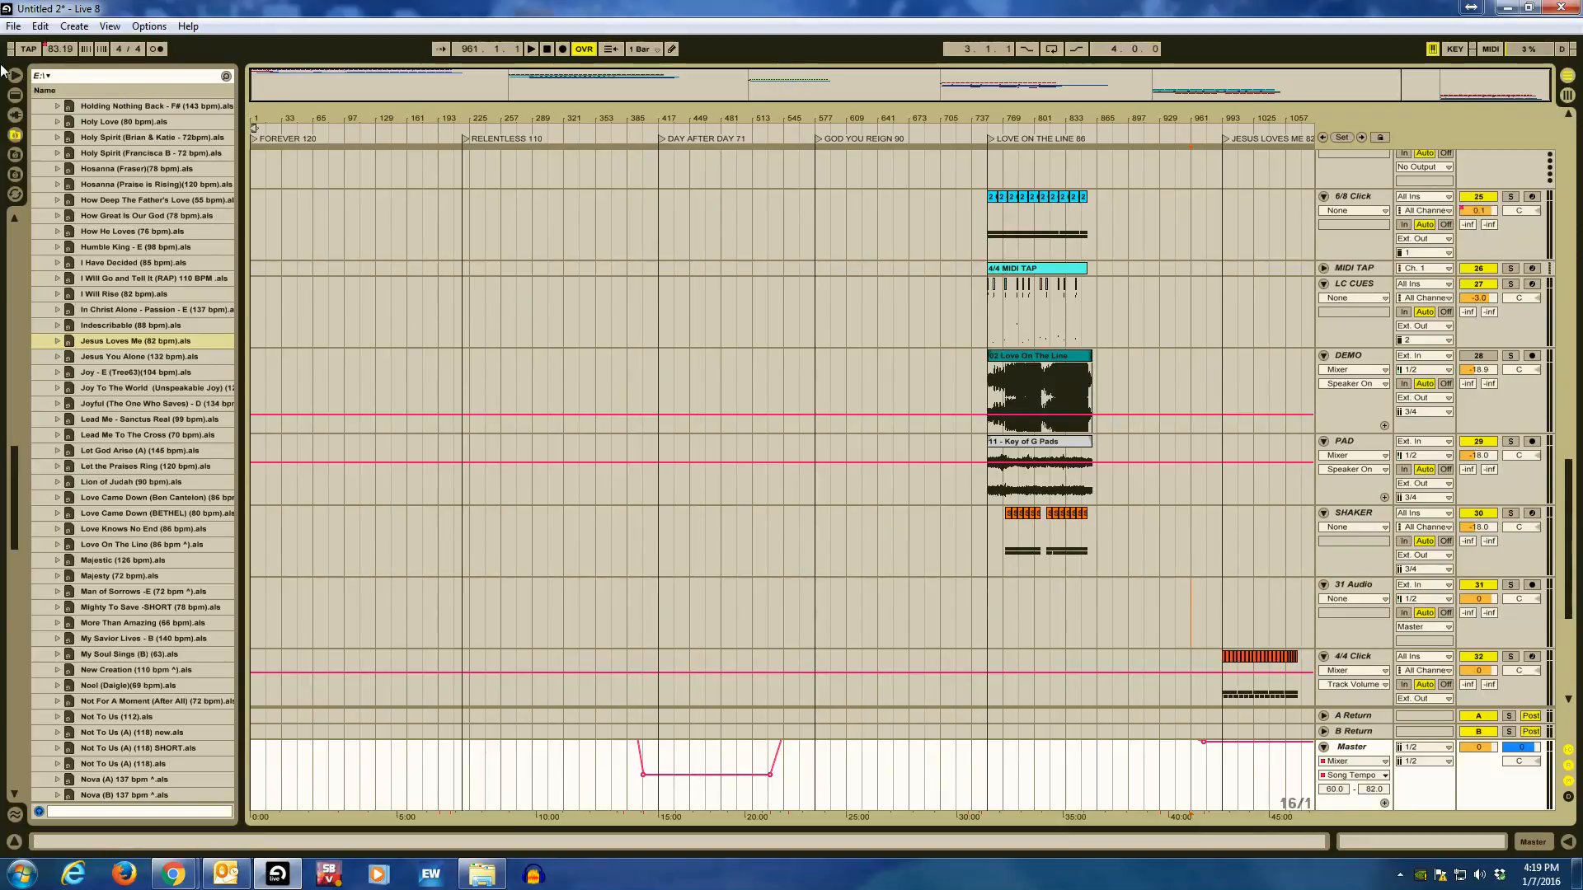
Start saving the Live Set as a new file and open the folder Ableton > 1. Celebration Services > 2016.
click(13, 25)
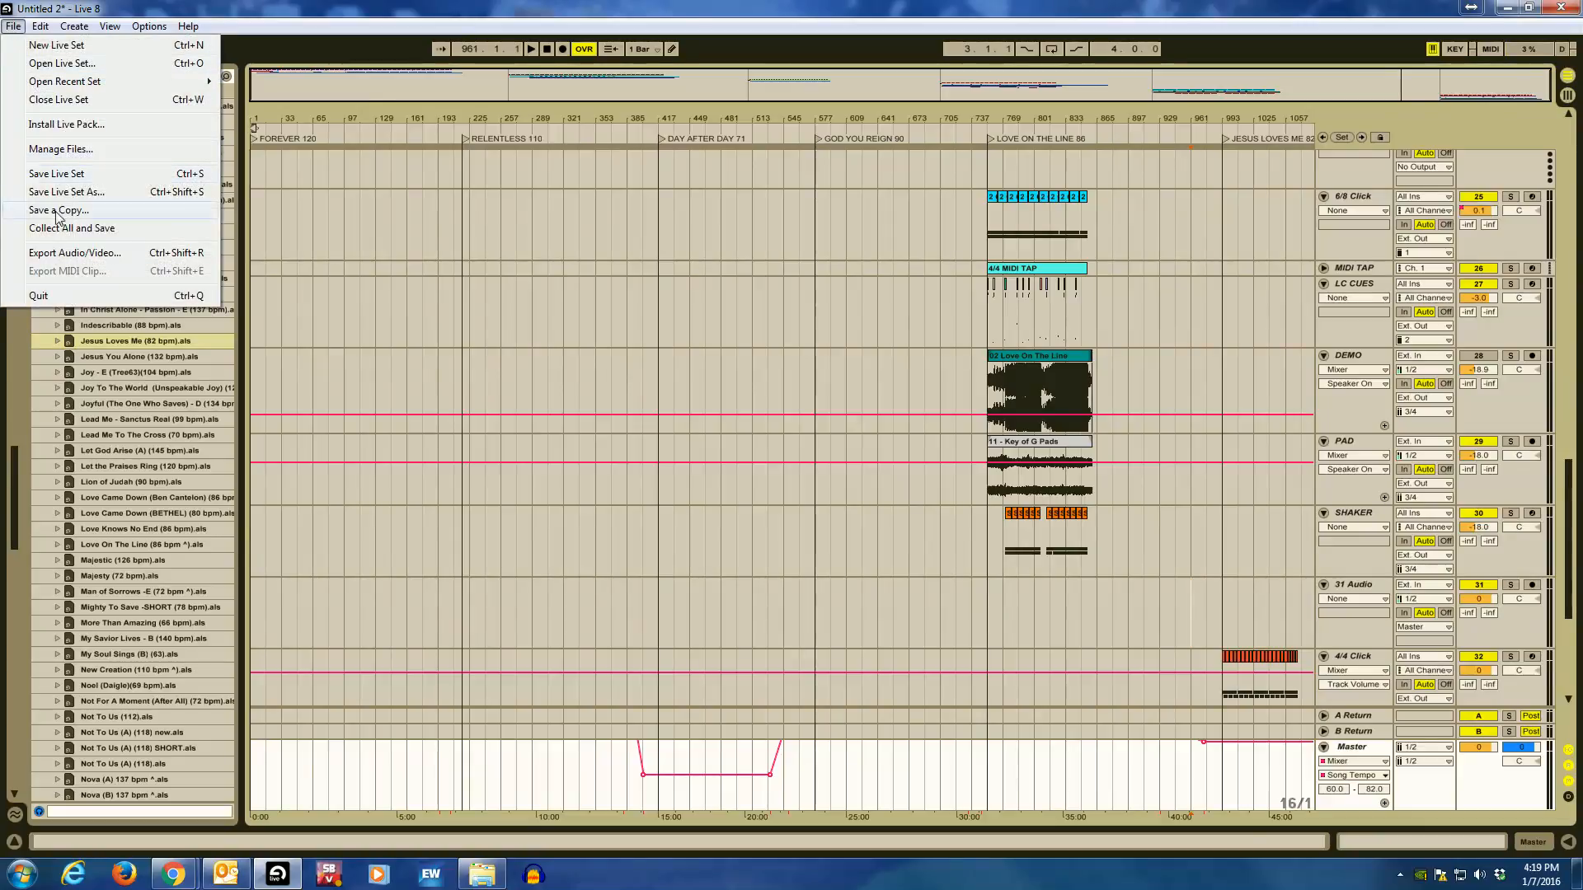
click(73, 193)
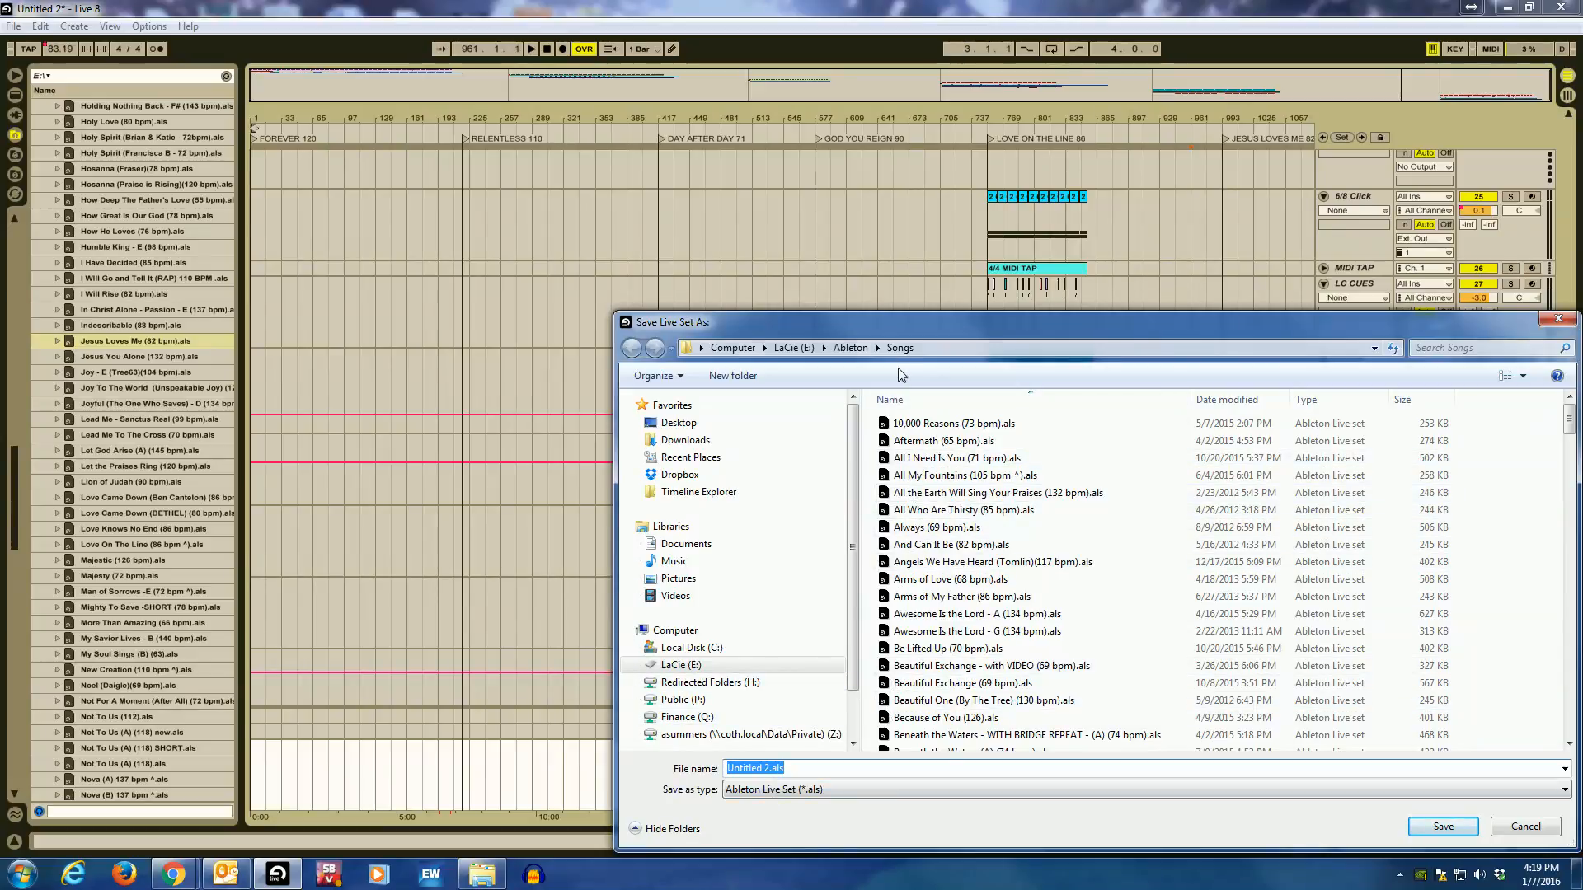
click(845, 347)
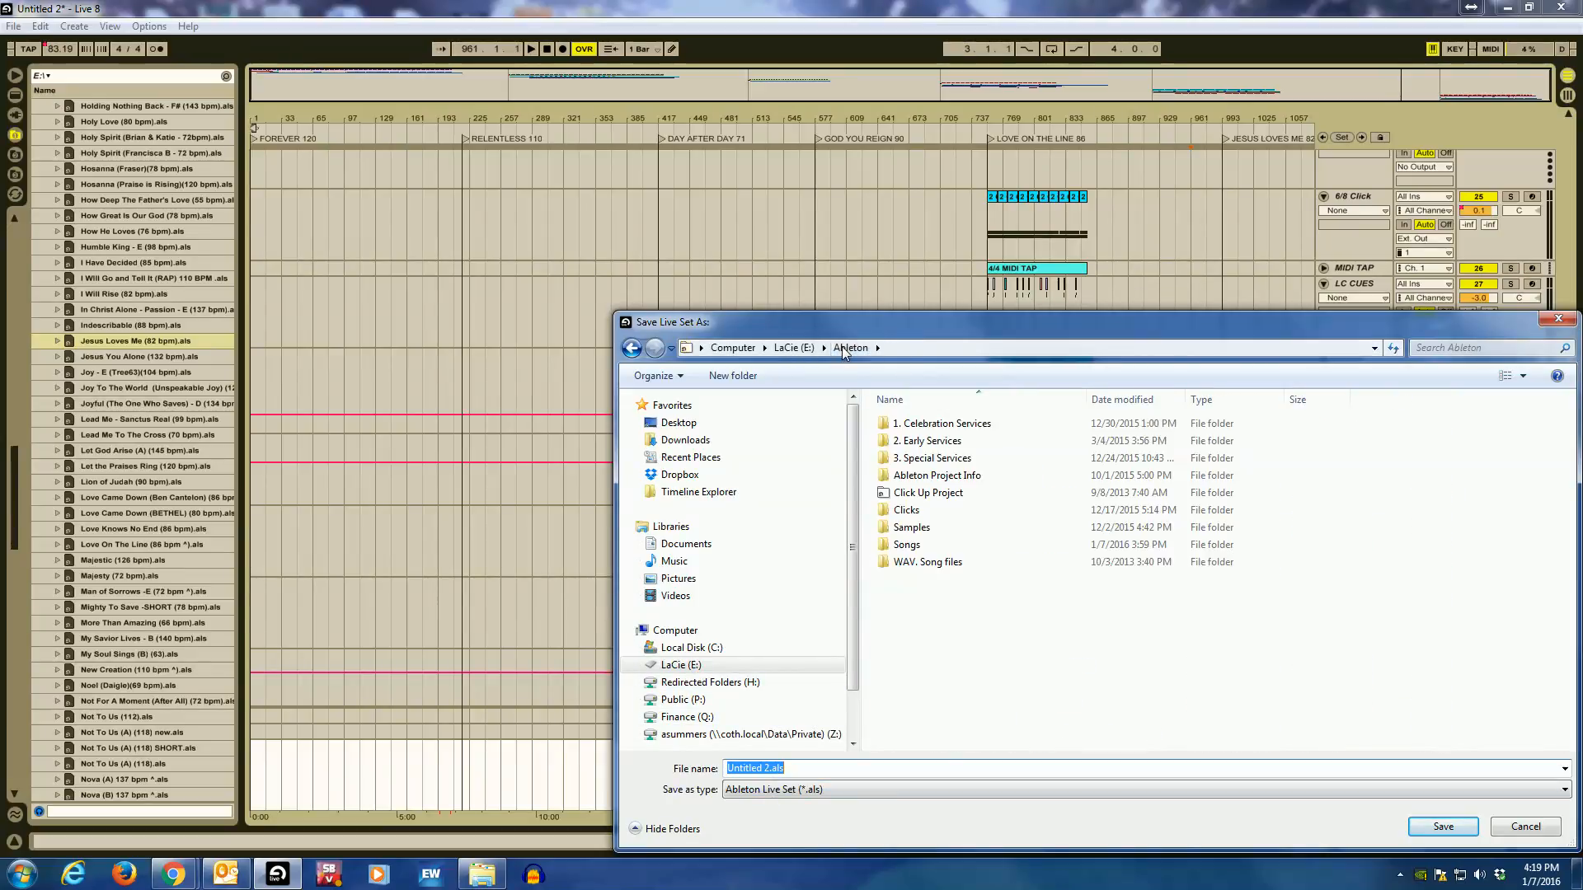
double_click(948, 423)
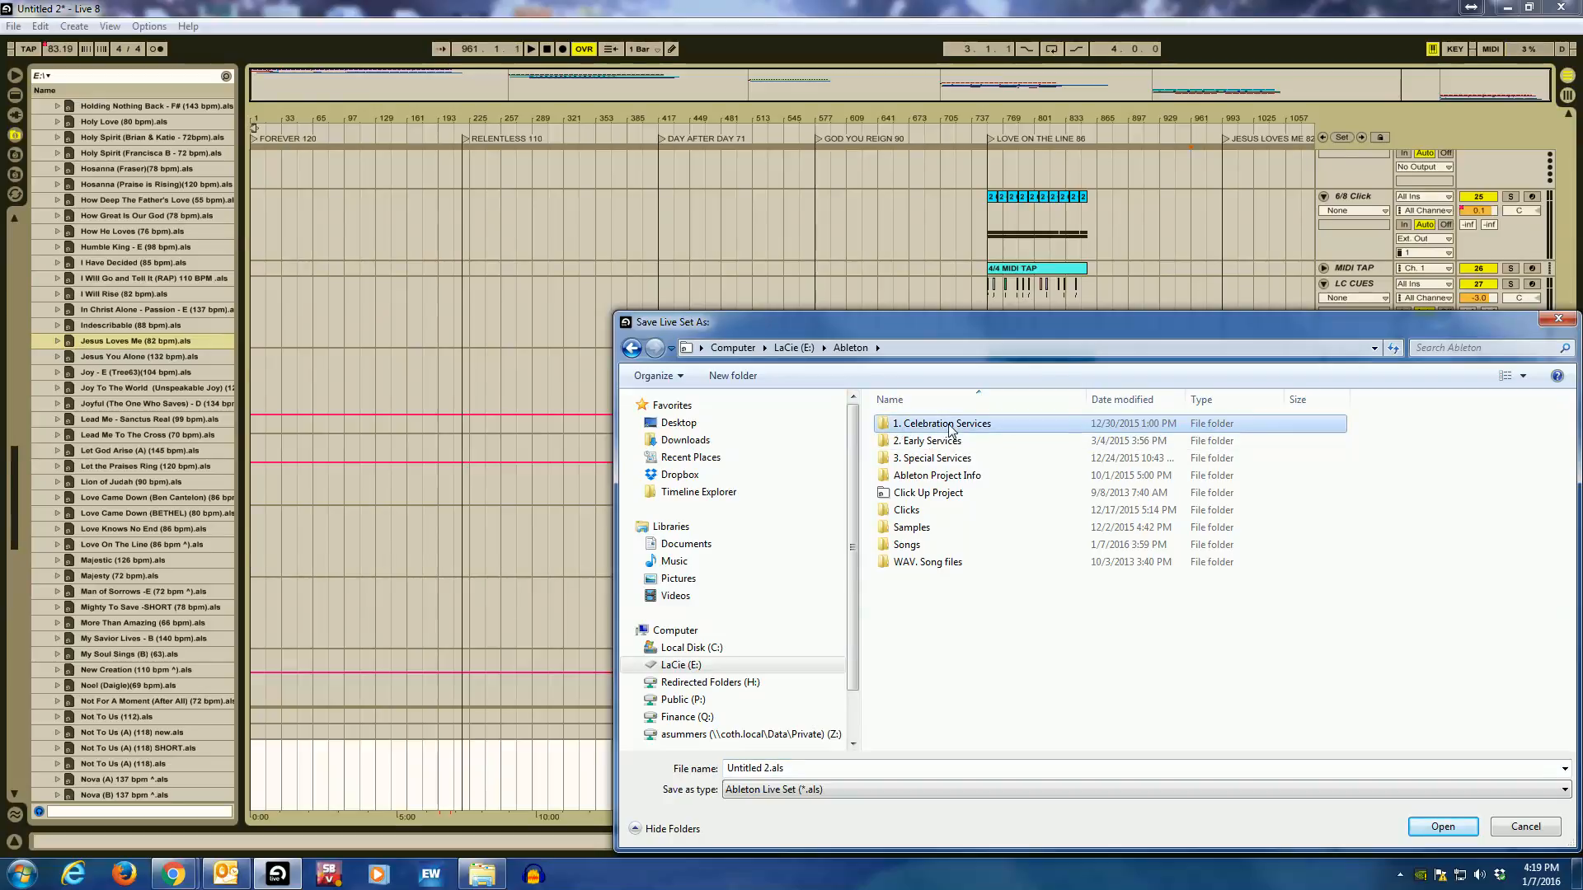
double_click(908, 442)
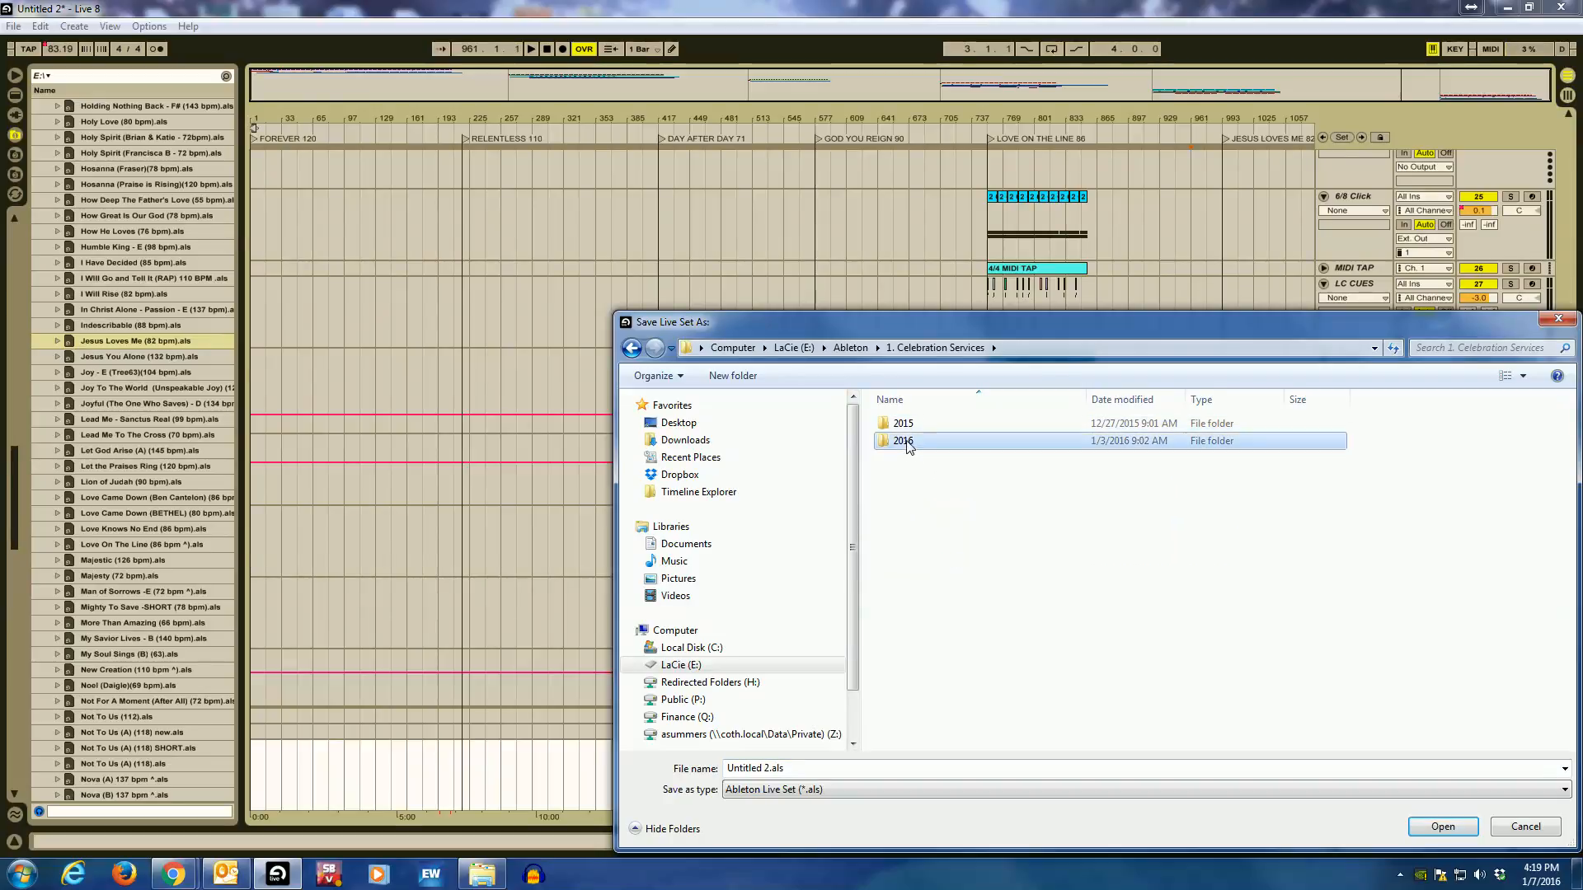
Reuse the existing service file's name with the date changed to 1-10-16 and save the set as 1-10-16 Celebration Service.als.
click(917, 425)
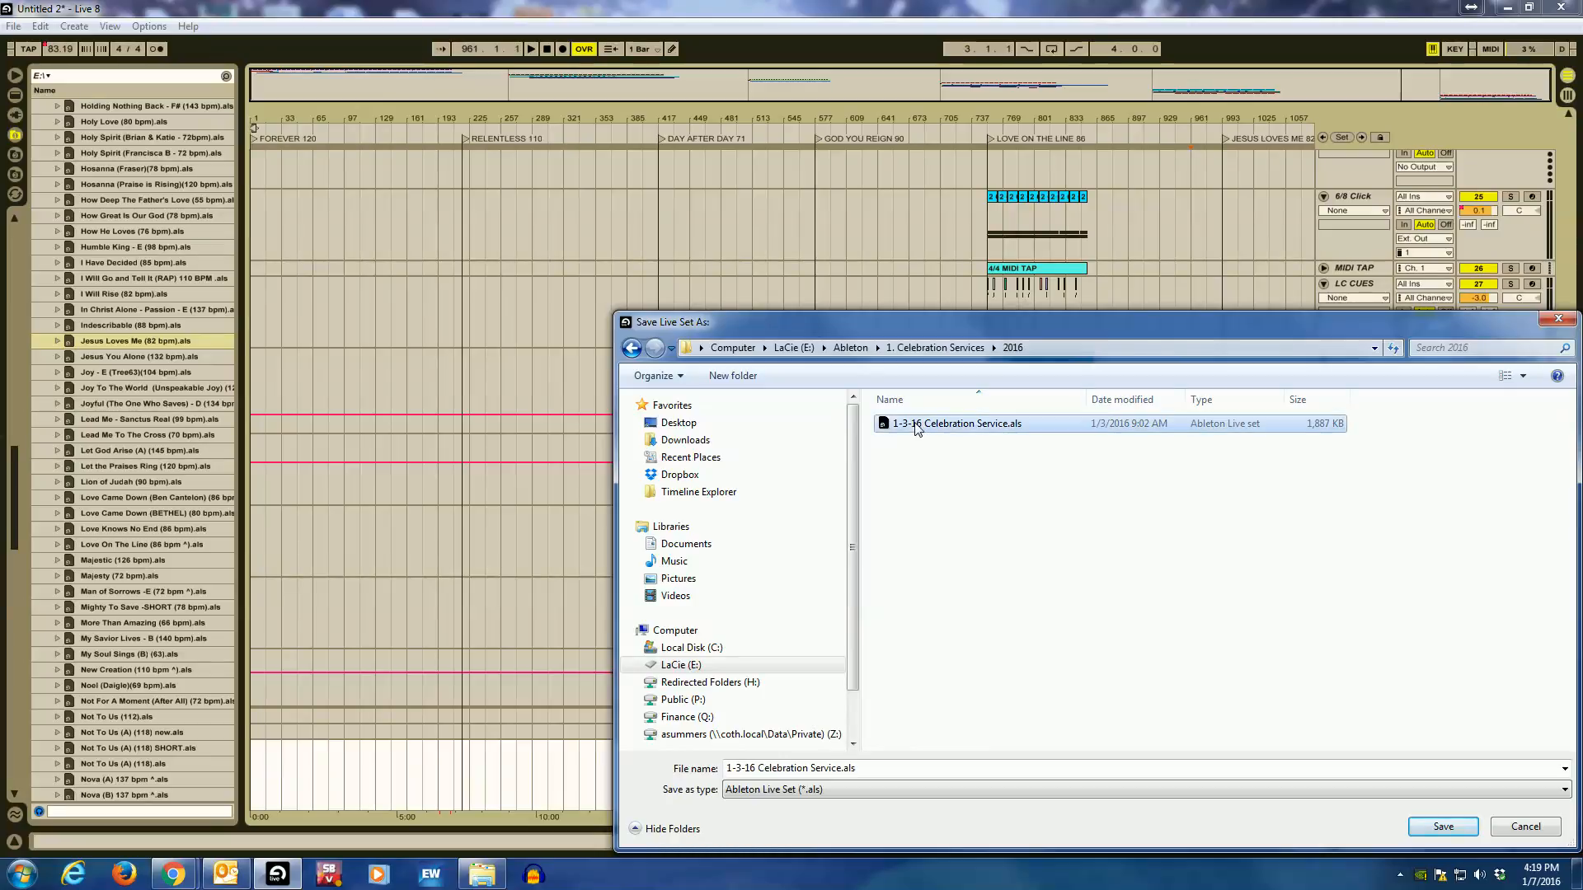
click(739, 768)
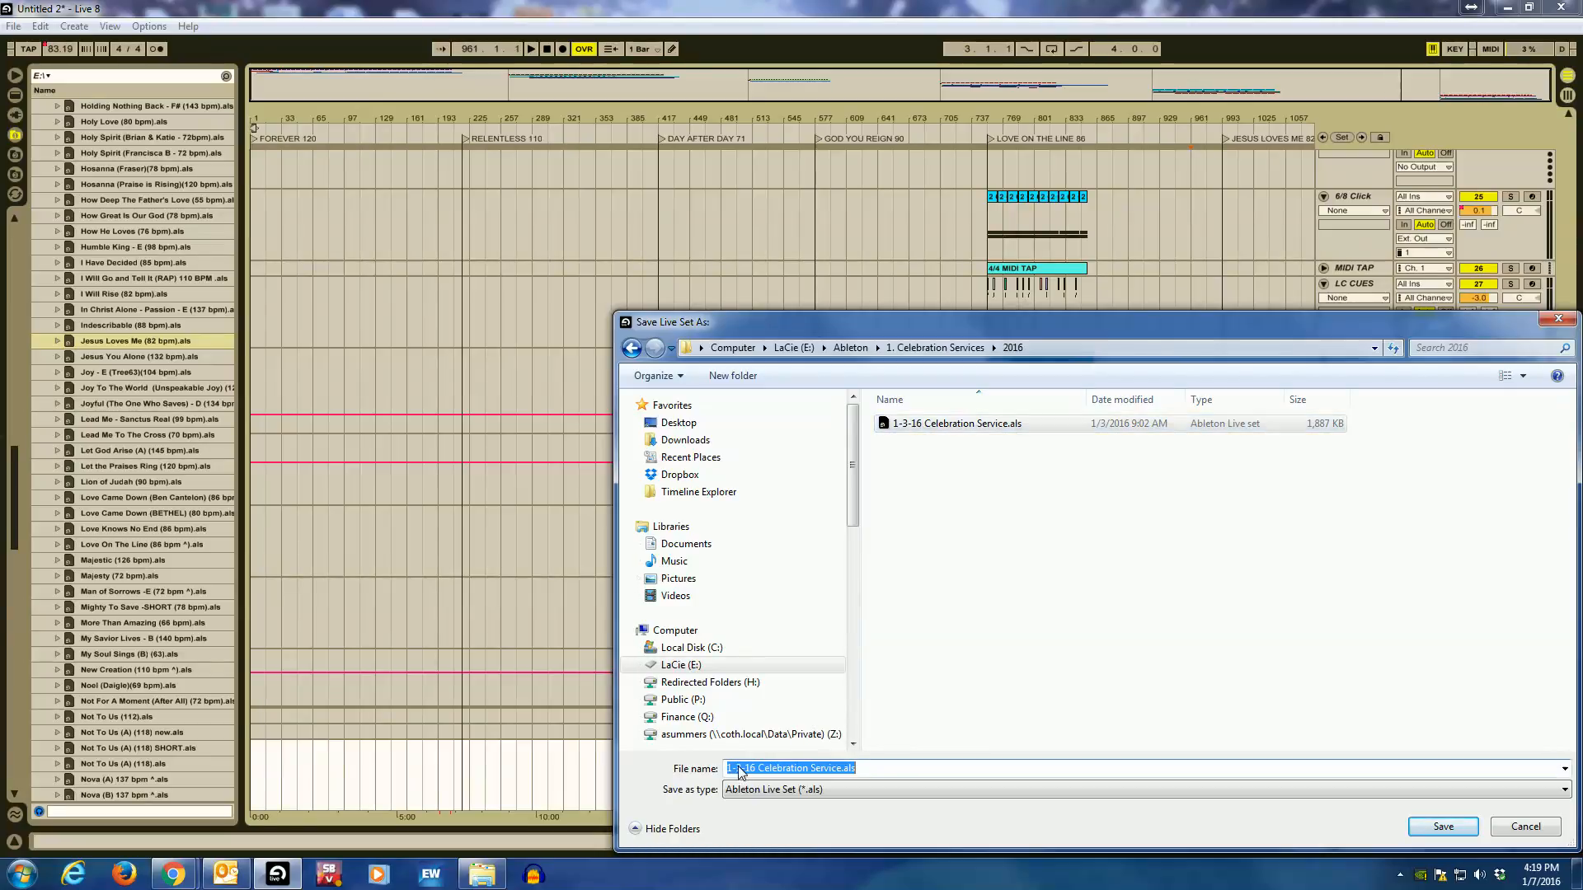
drag(727, 768, 739, 768)
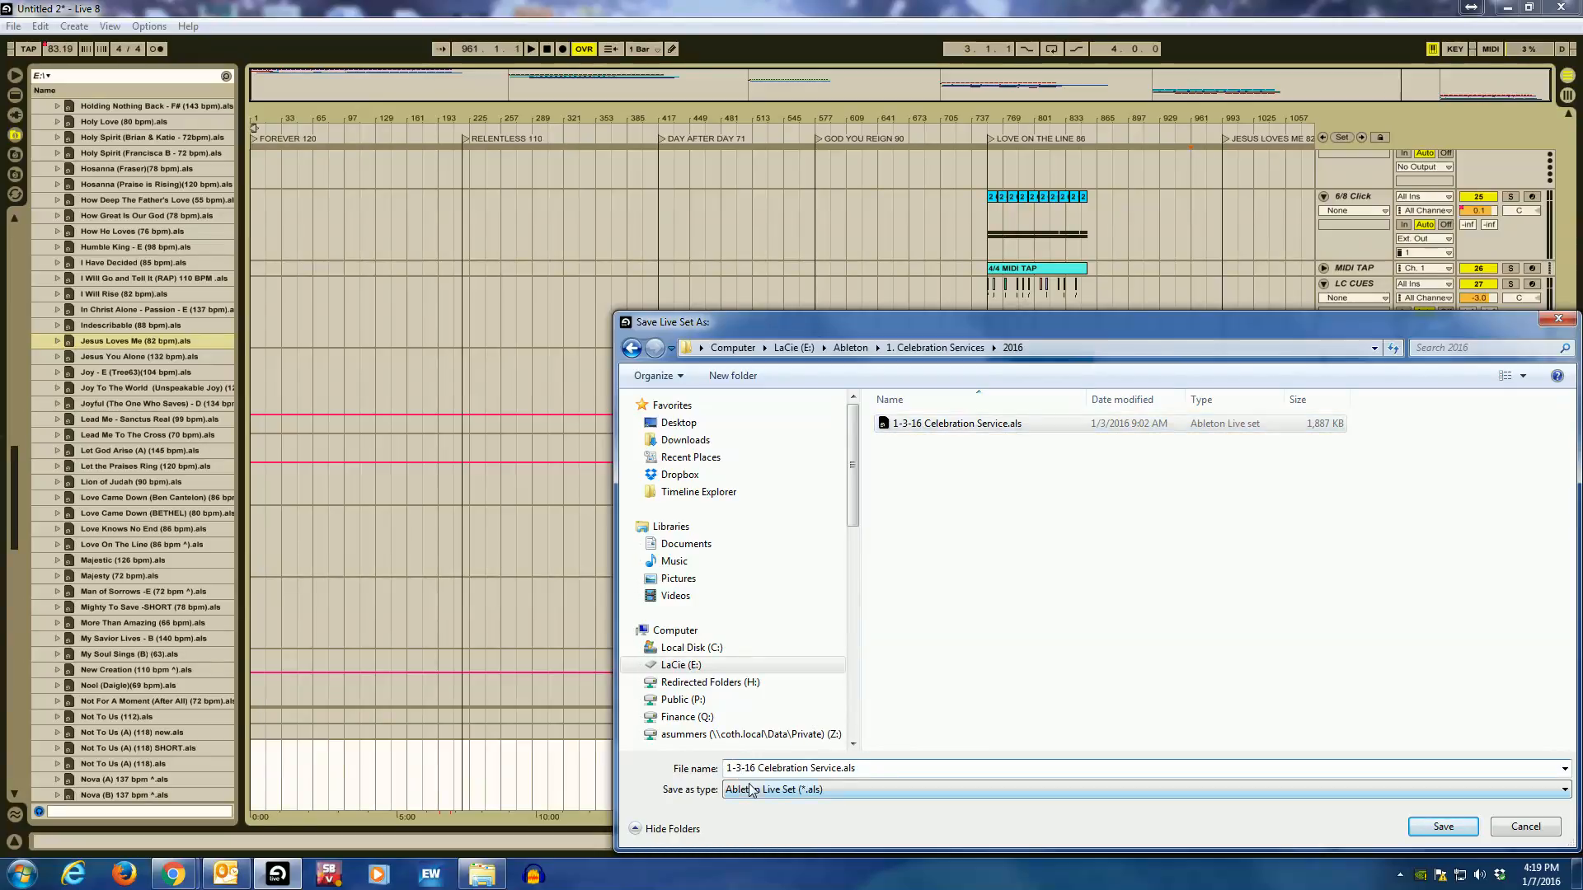
key(BackSpace)
text(10)
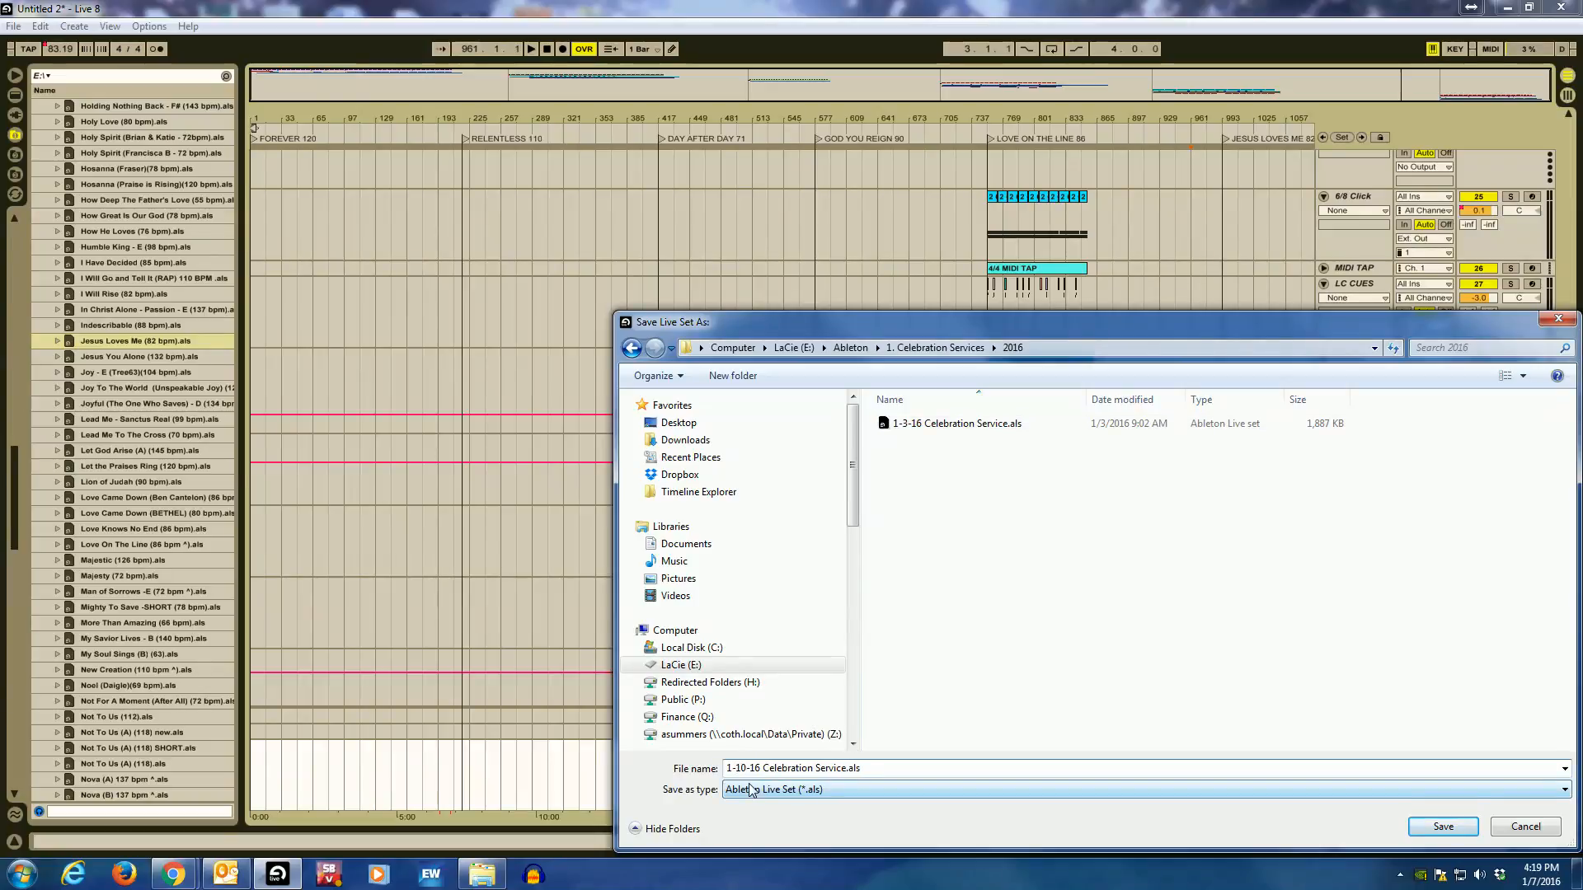
click(1443, 826)
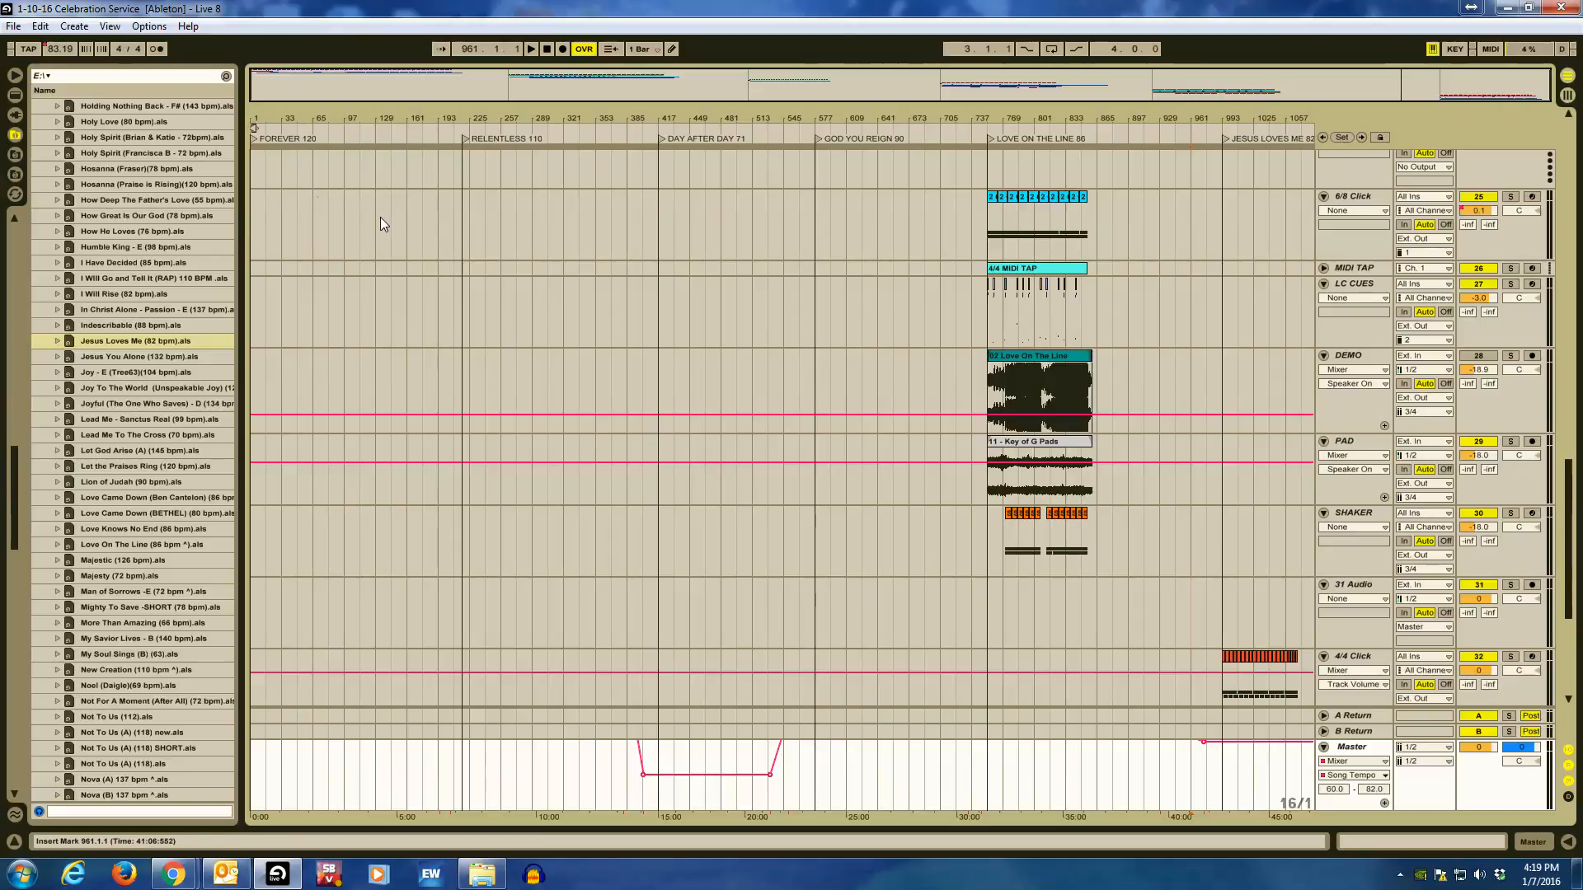
Collect all and save the set, copying media files from the Library, factory content, other Projects and elsewhere into the project.
click(13, 27)
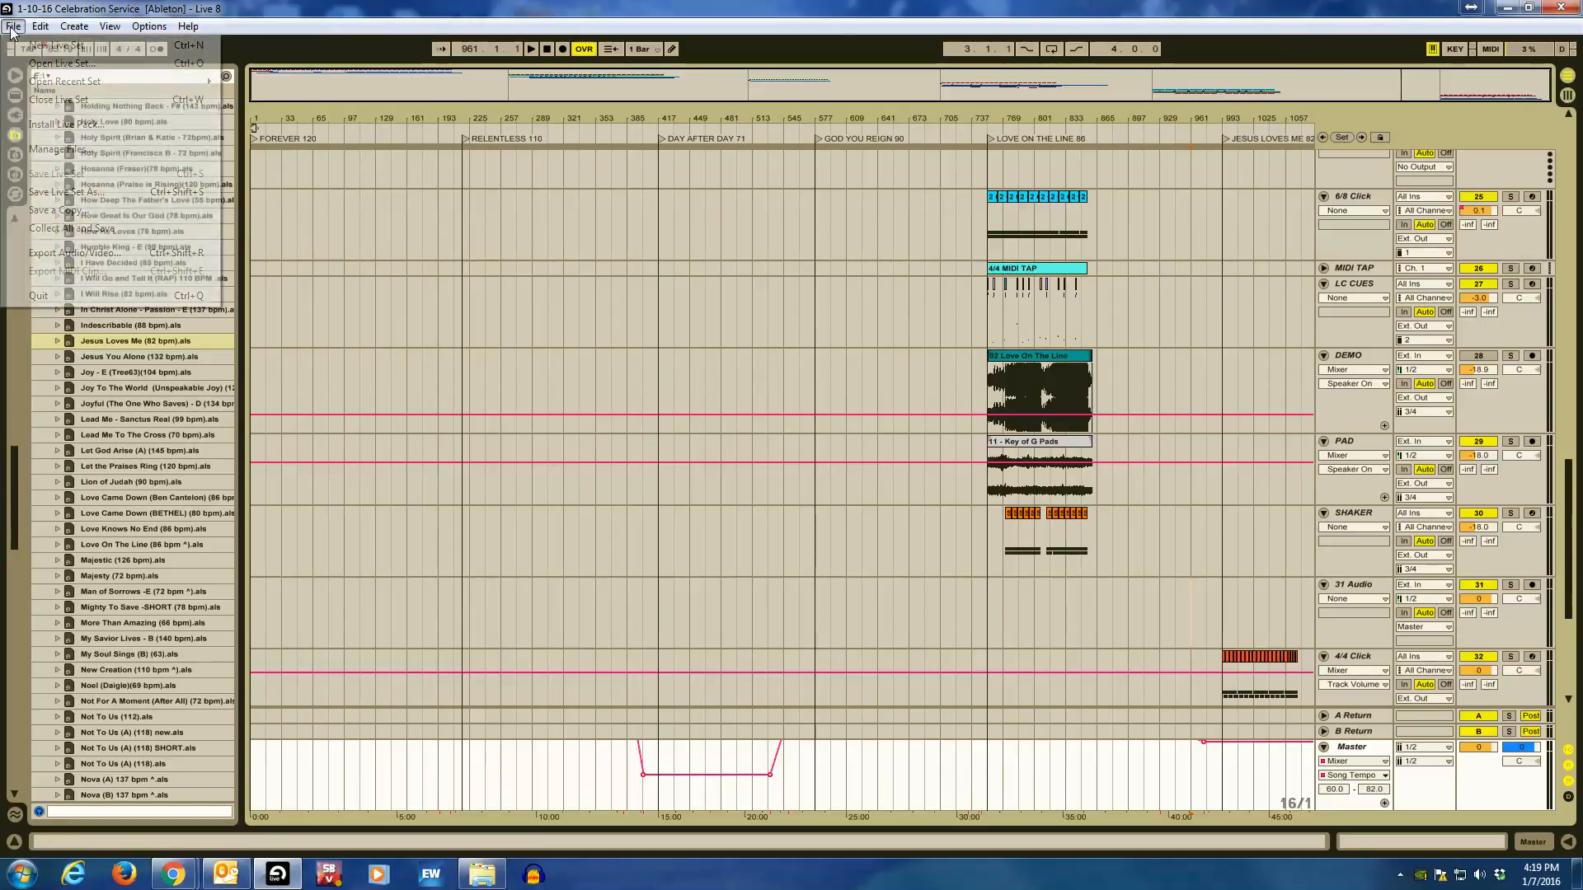
click(51, 230)
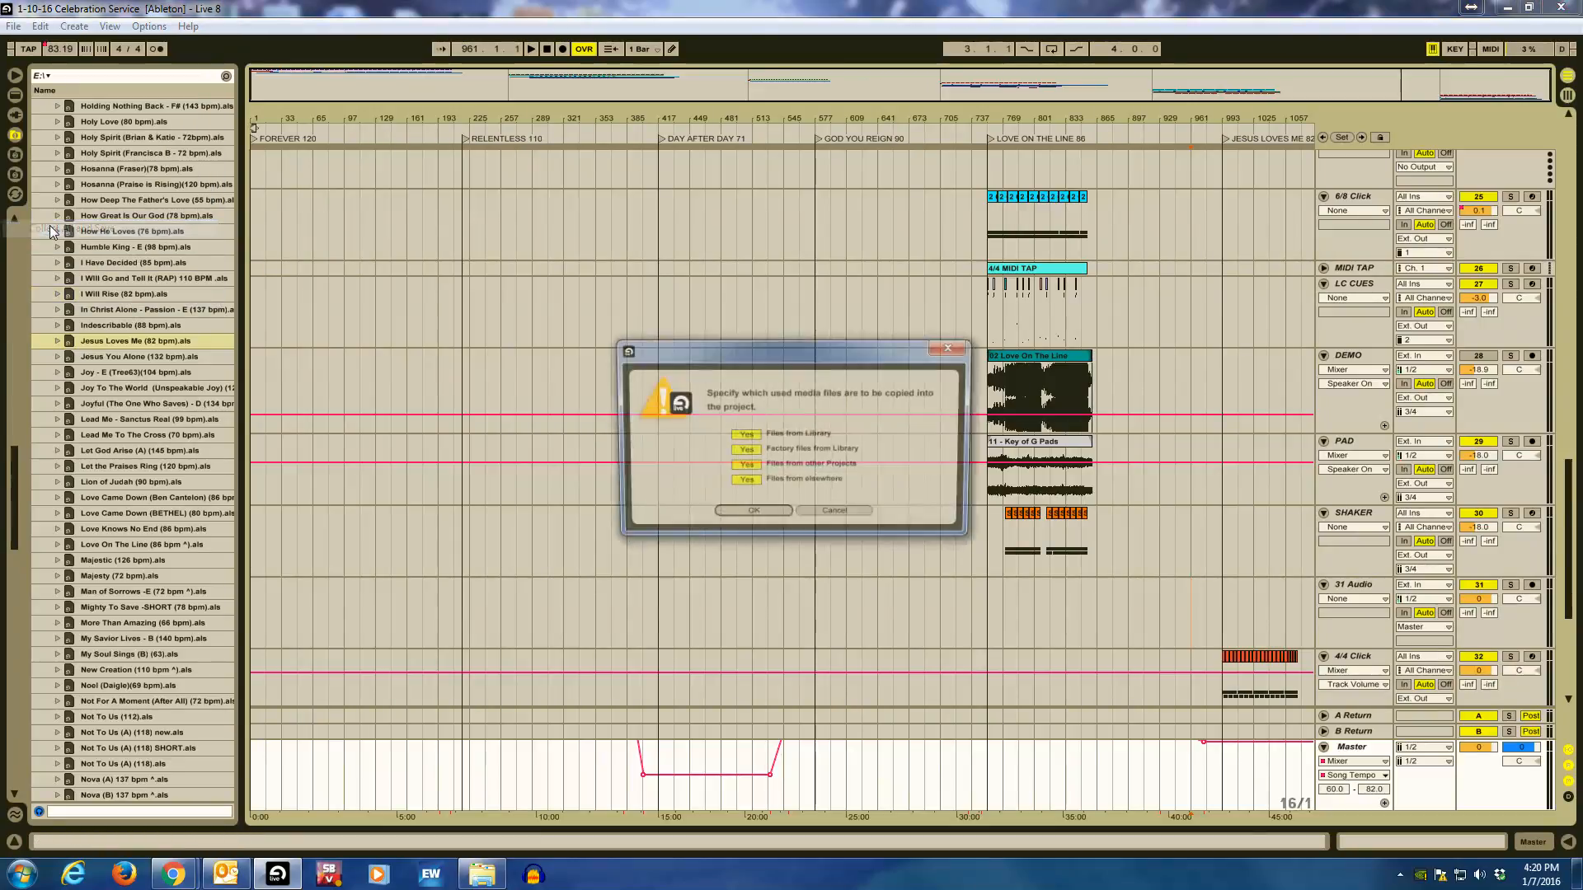
click(749, 514)
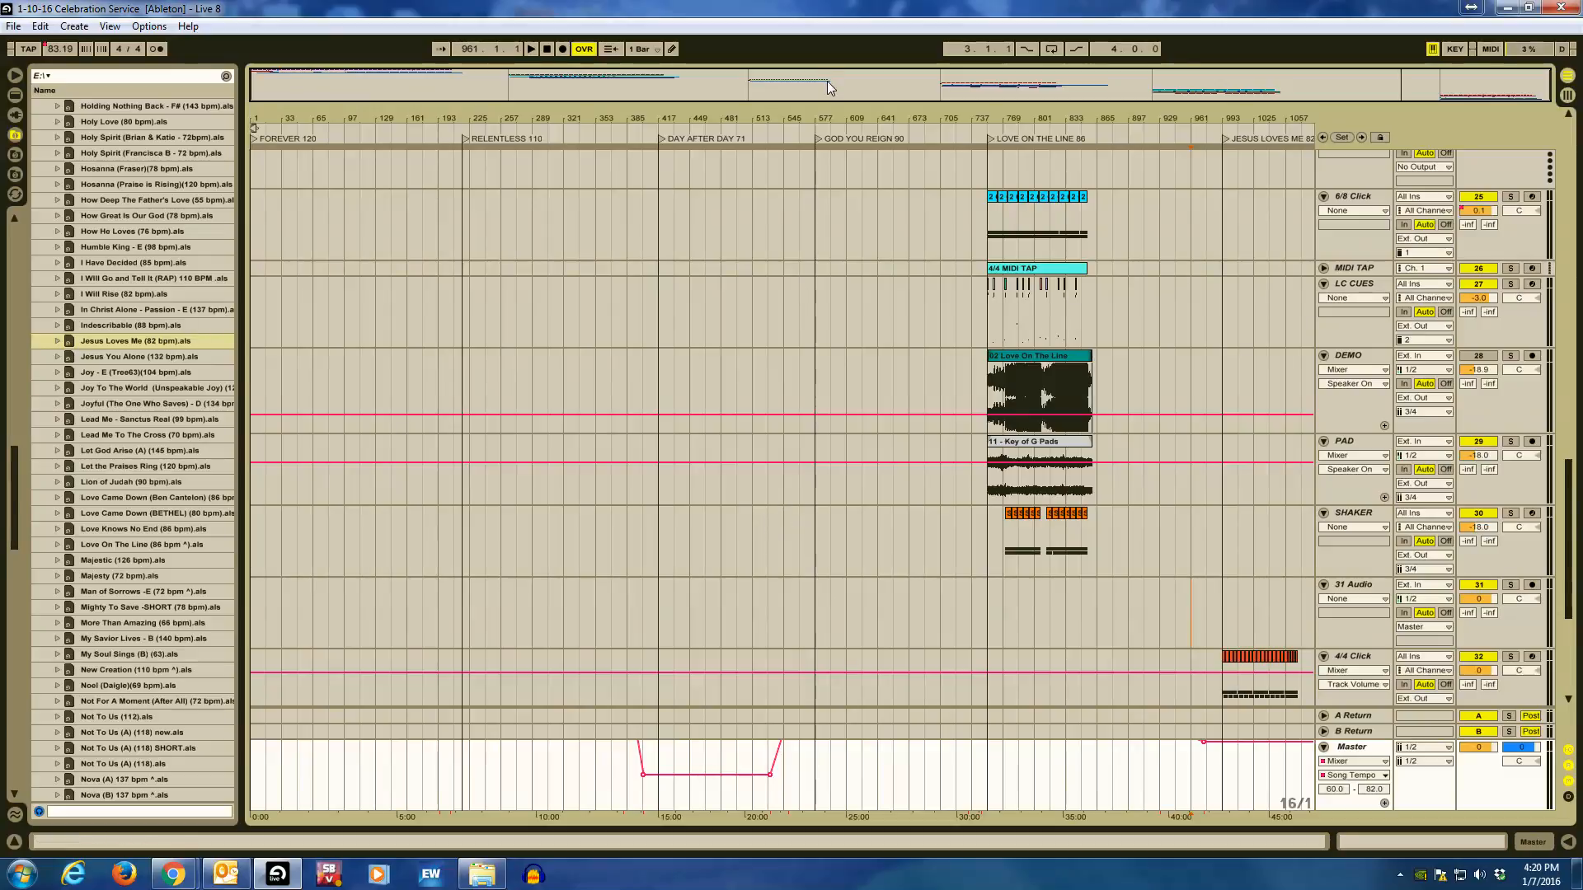
drag(828, 81, 827, 72)
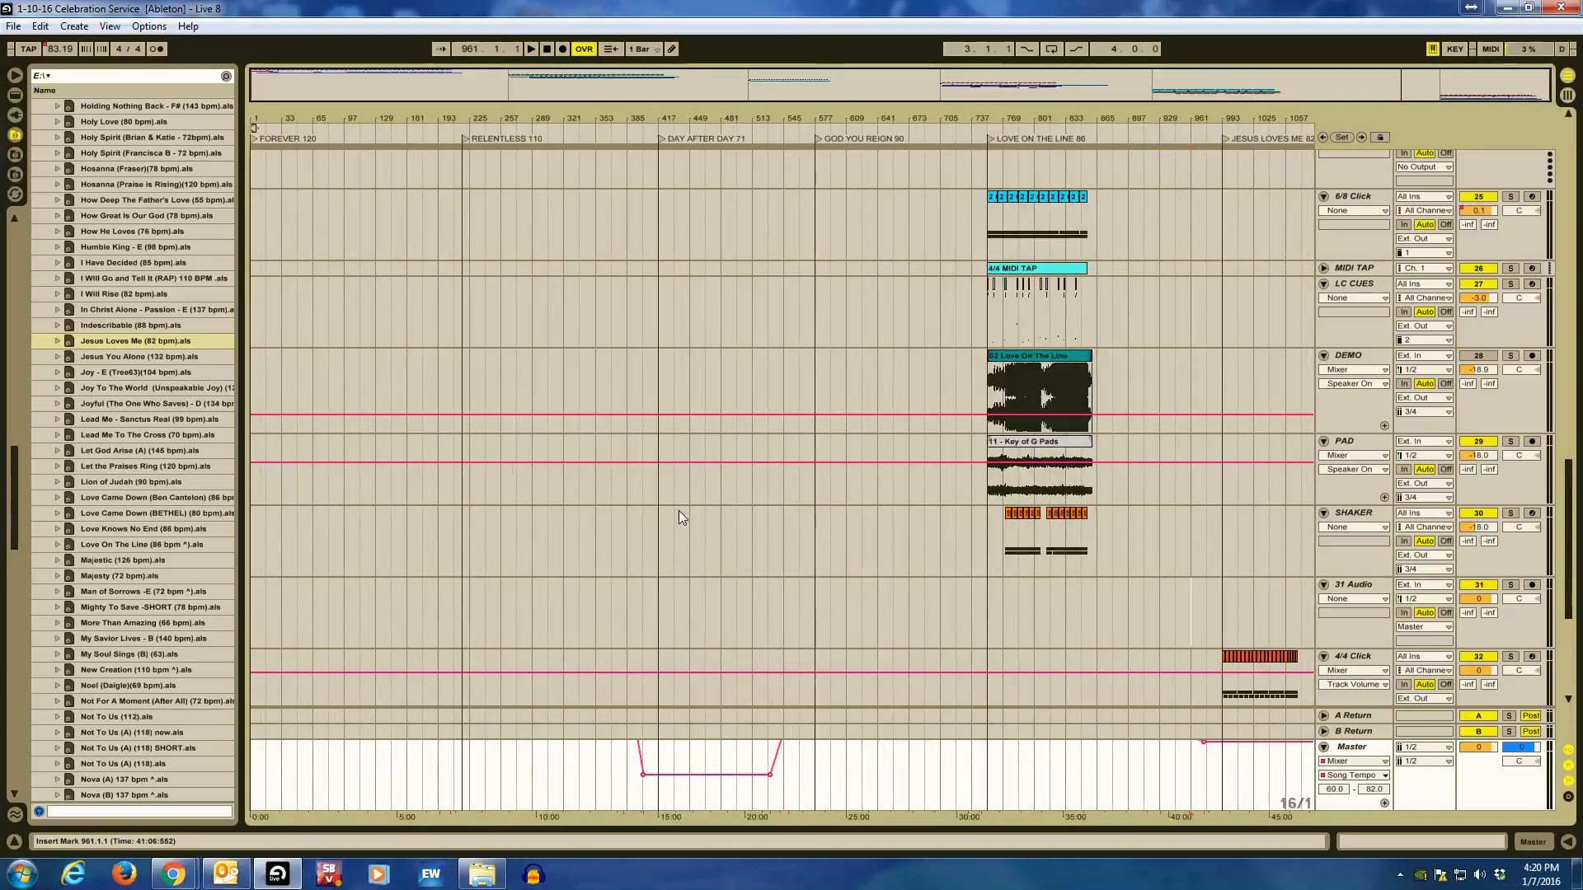
scroll(671, 552, up, 10)
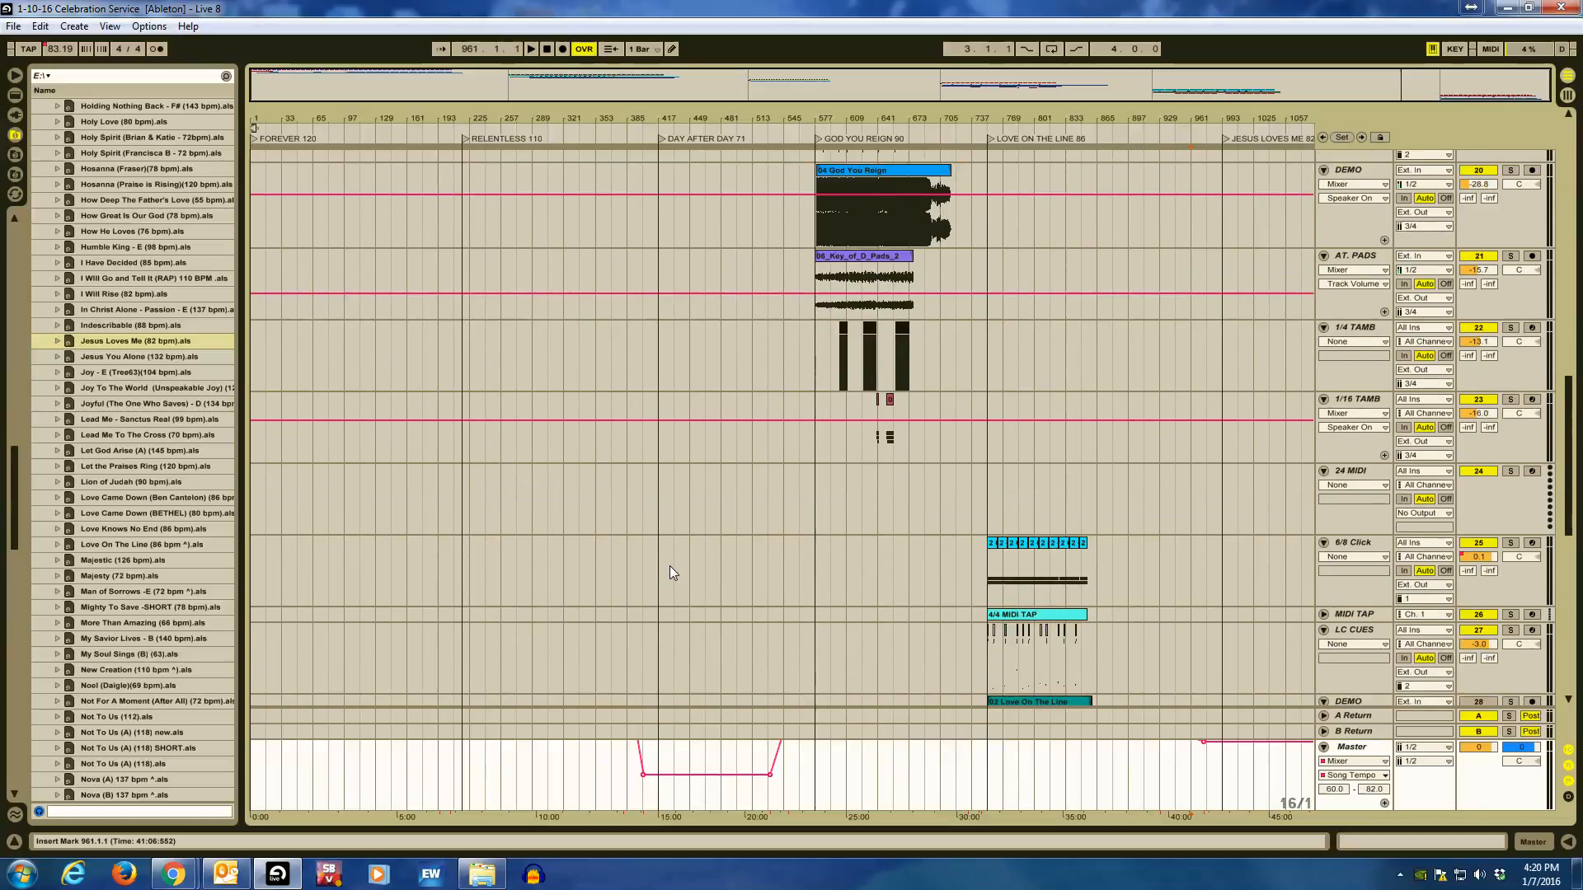
scroll(669, 566, down, 5)
scroll(670, 566, up, 6)
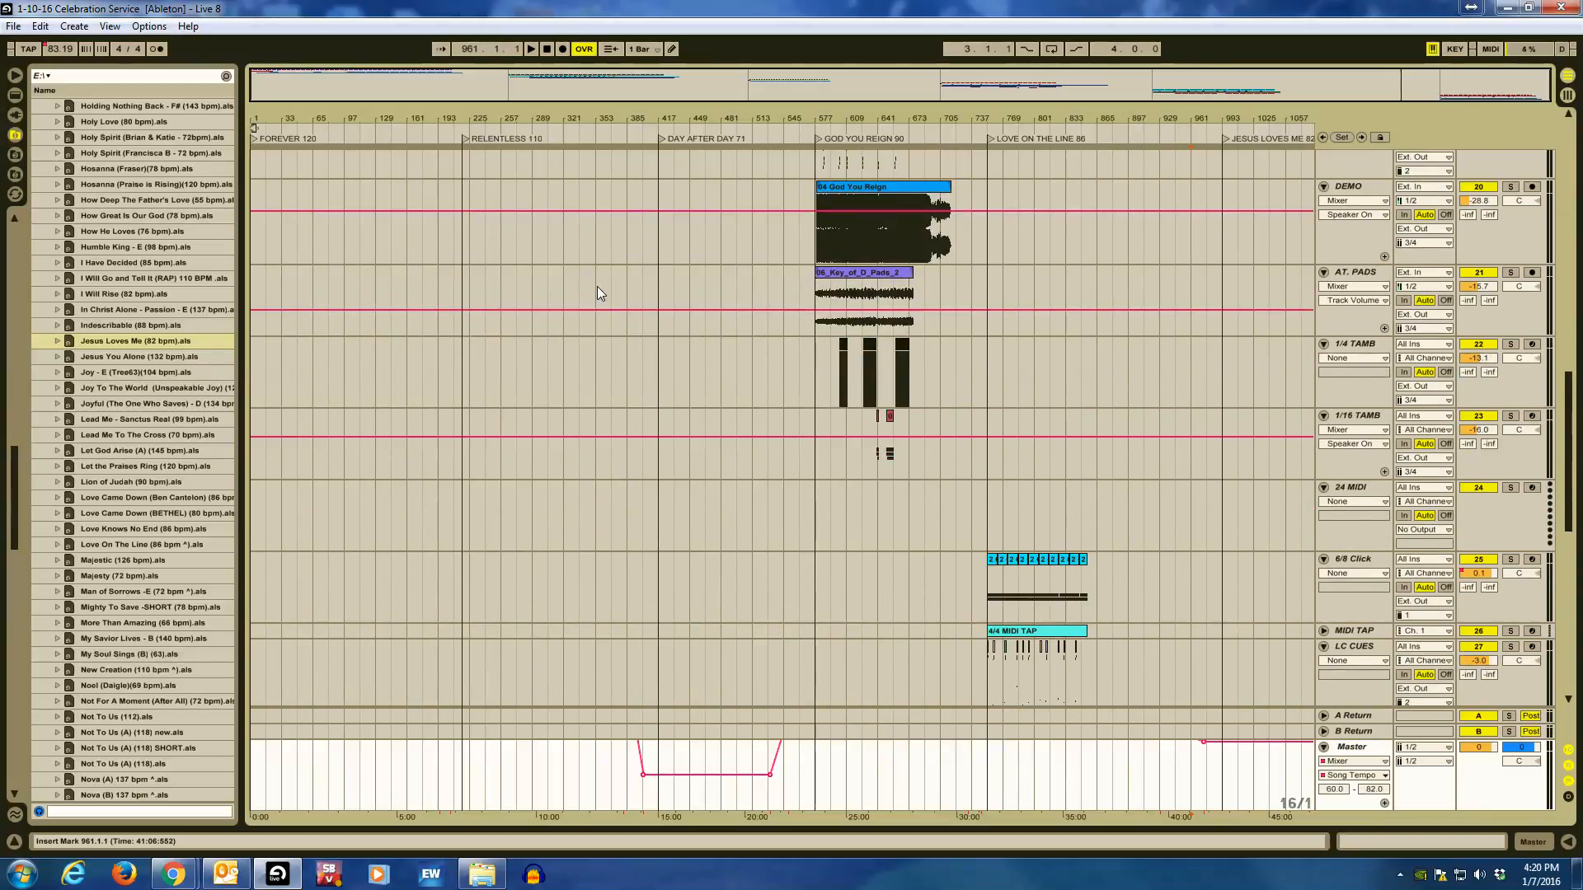
scroll(569, 433, up, 10)
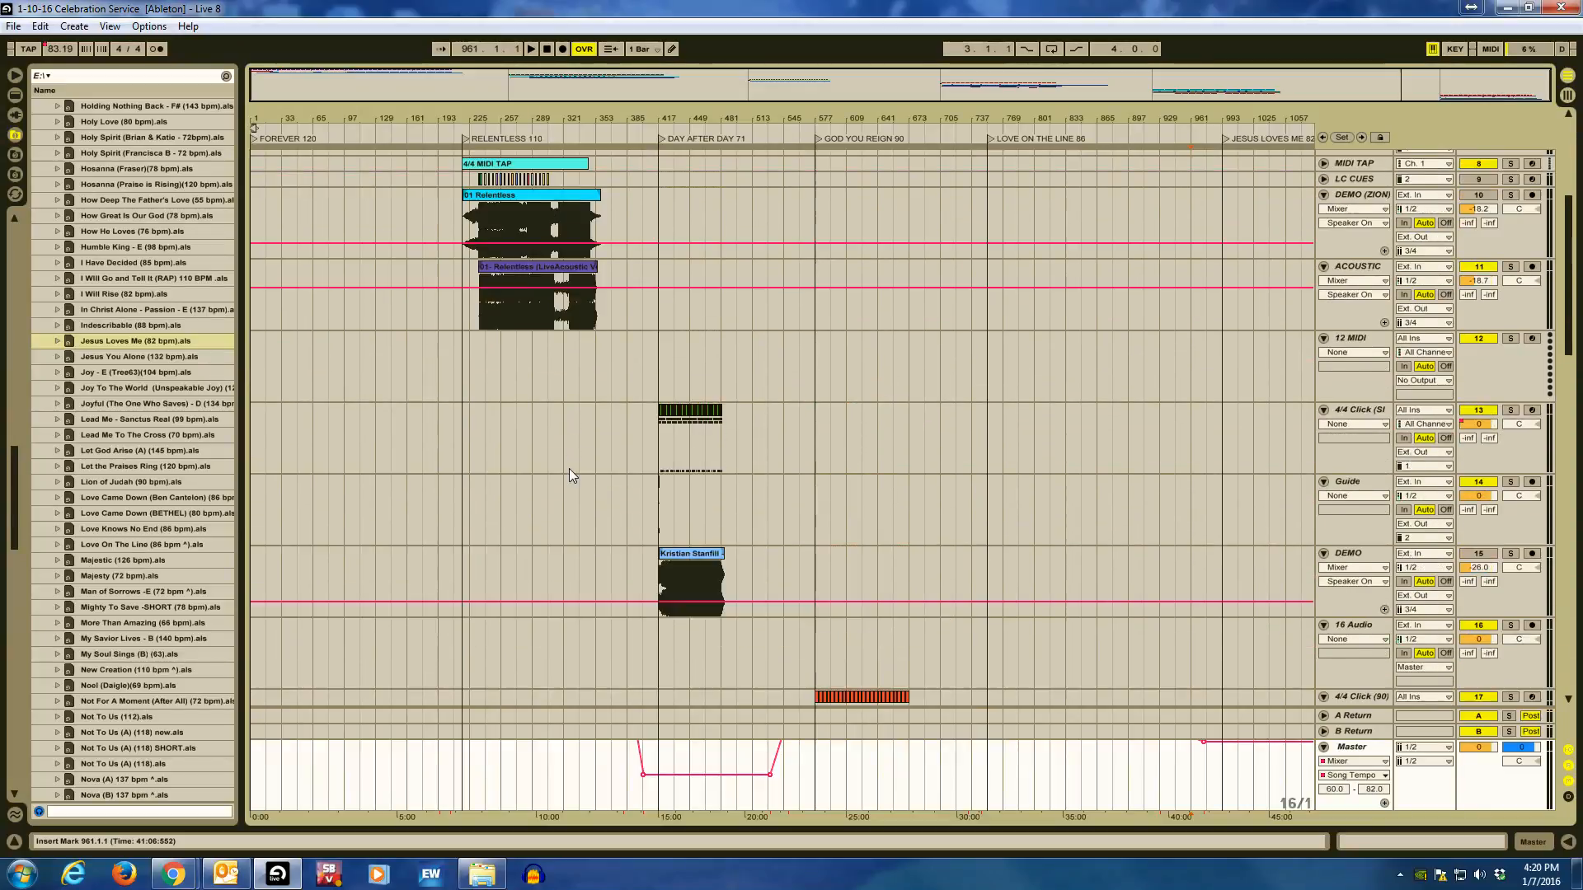
scroll(569, 468, up, 6)
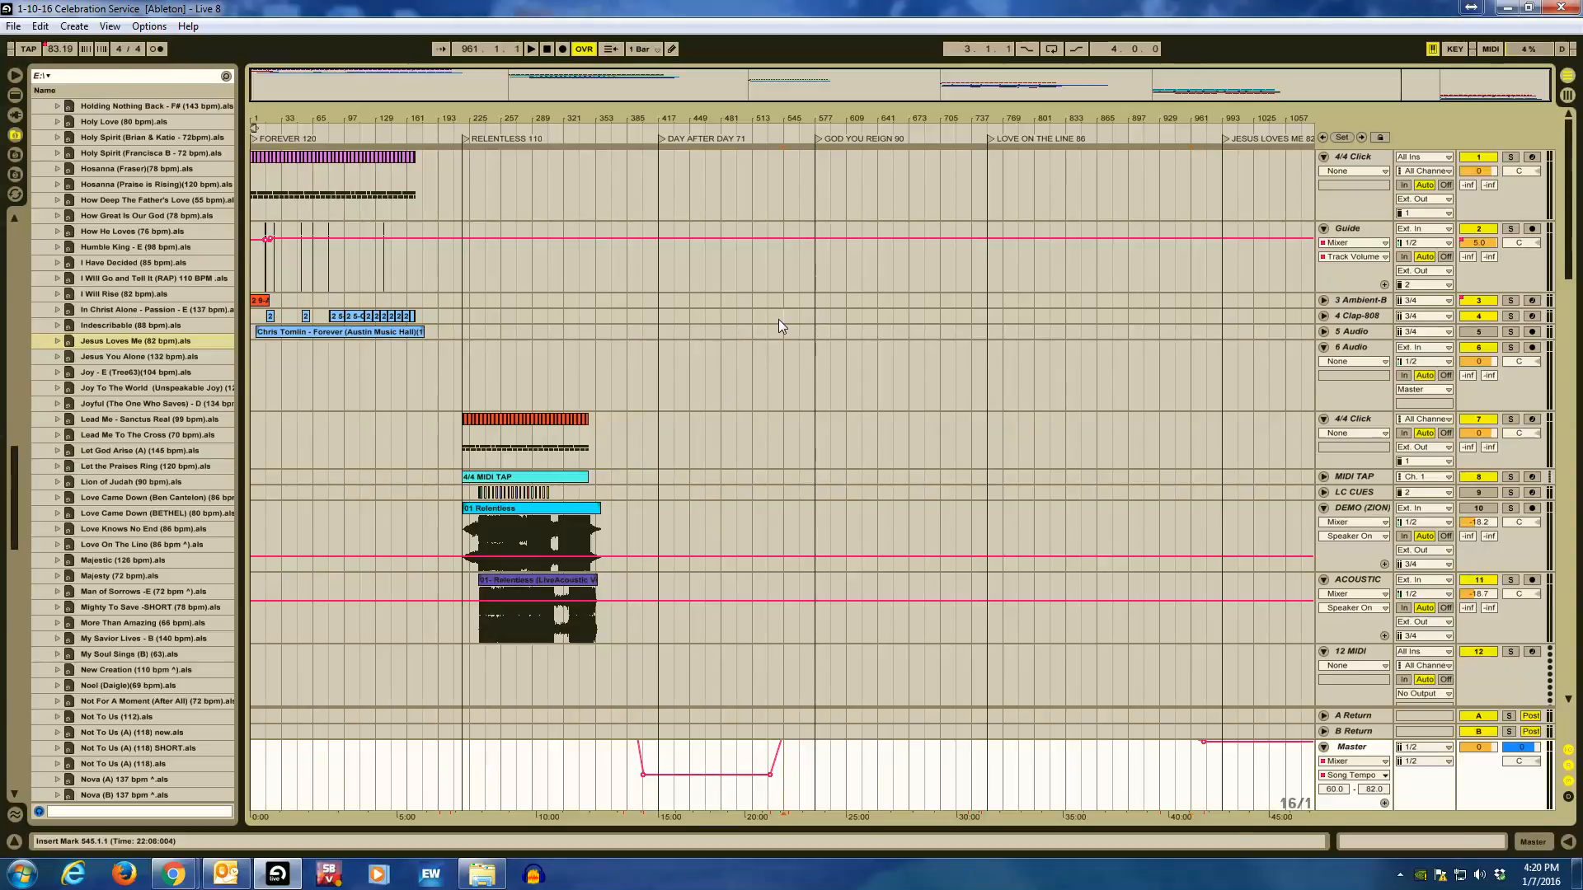
Move the playhead to several points between the songs, return it to the start of the set and play FOREVER 120.
click(778, 319)
click(889, 405)
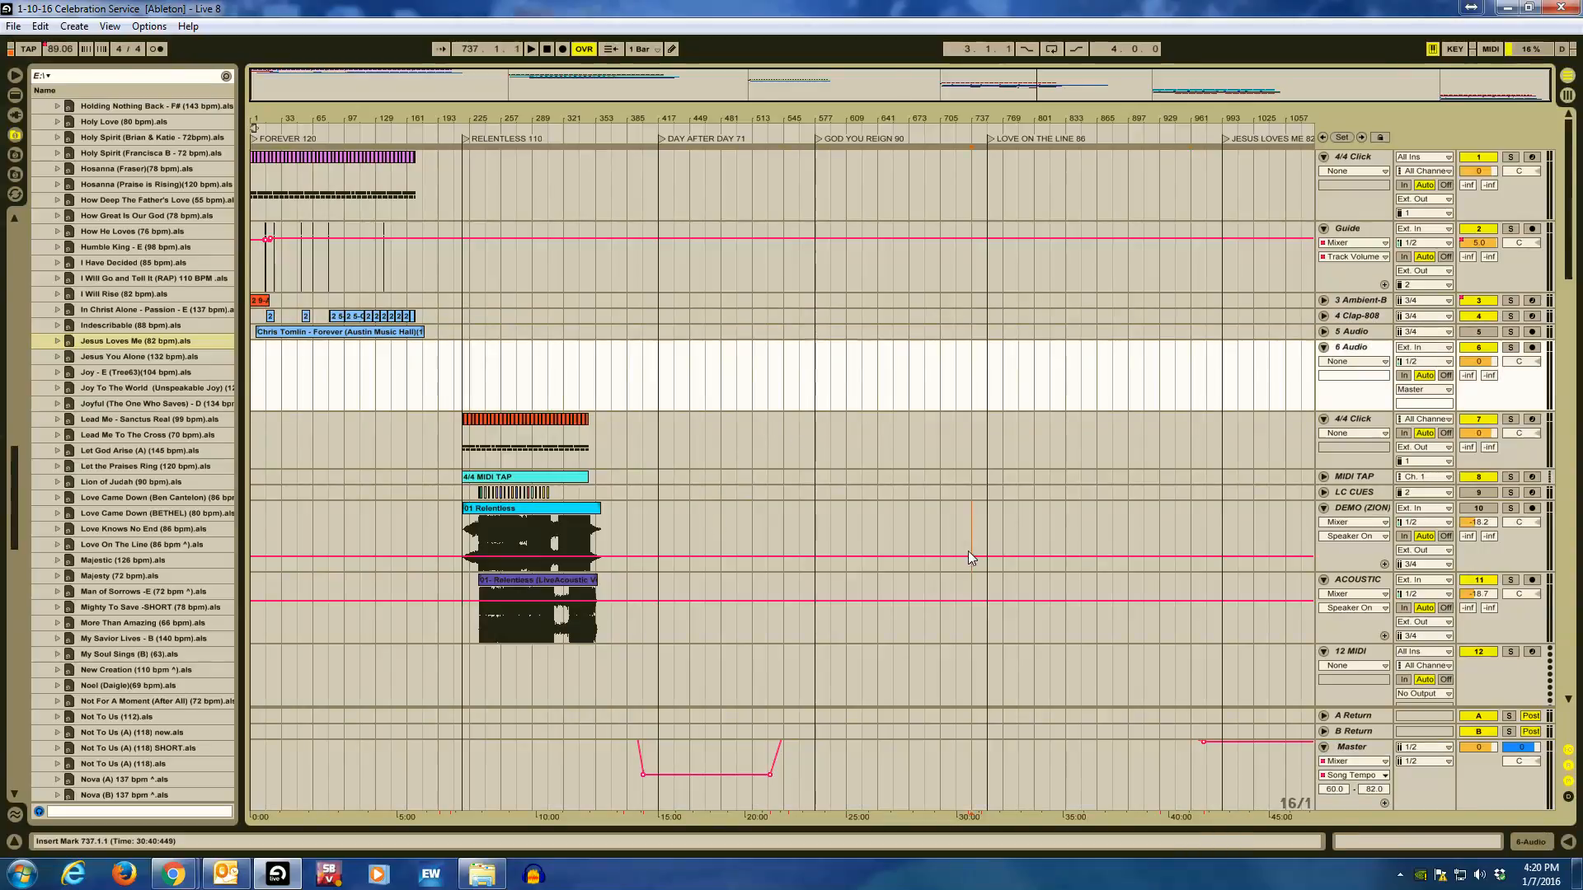
click(968, 550)
click(892, 317)
click(886, 405)
key(Home)
click(858, 540)
click(857, 544)
key(Home)
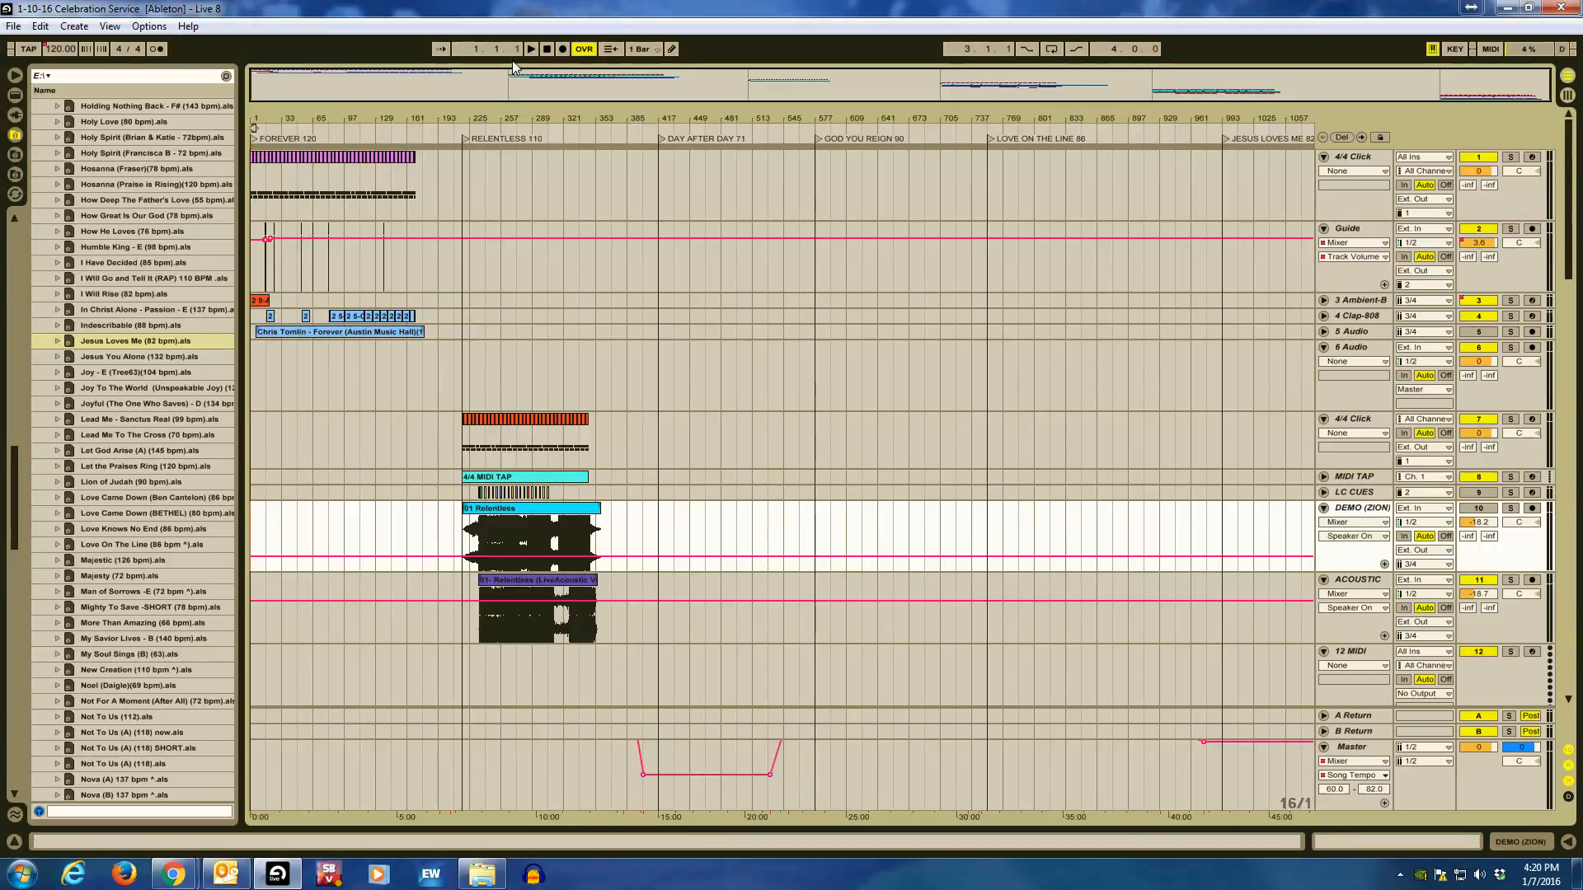
click(530, 49)
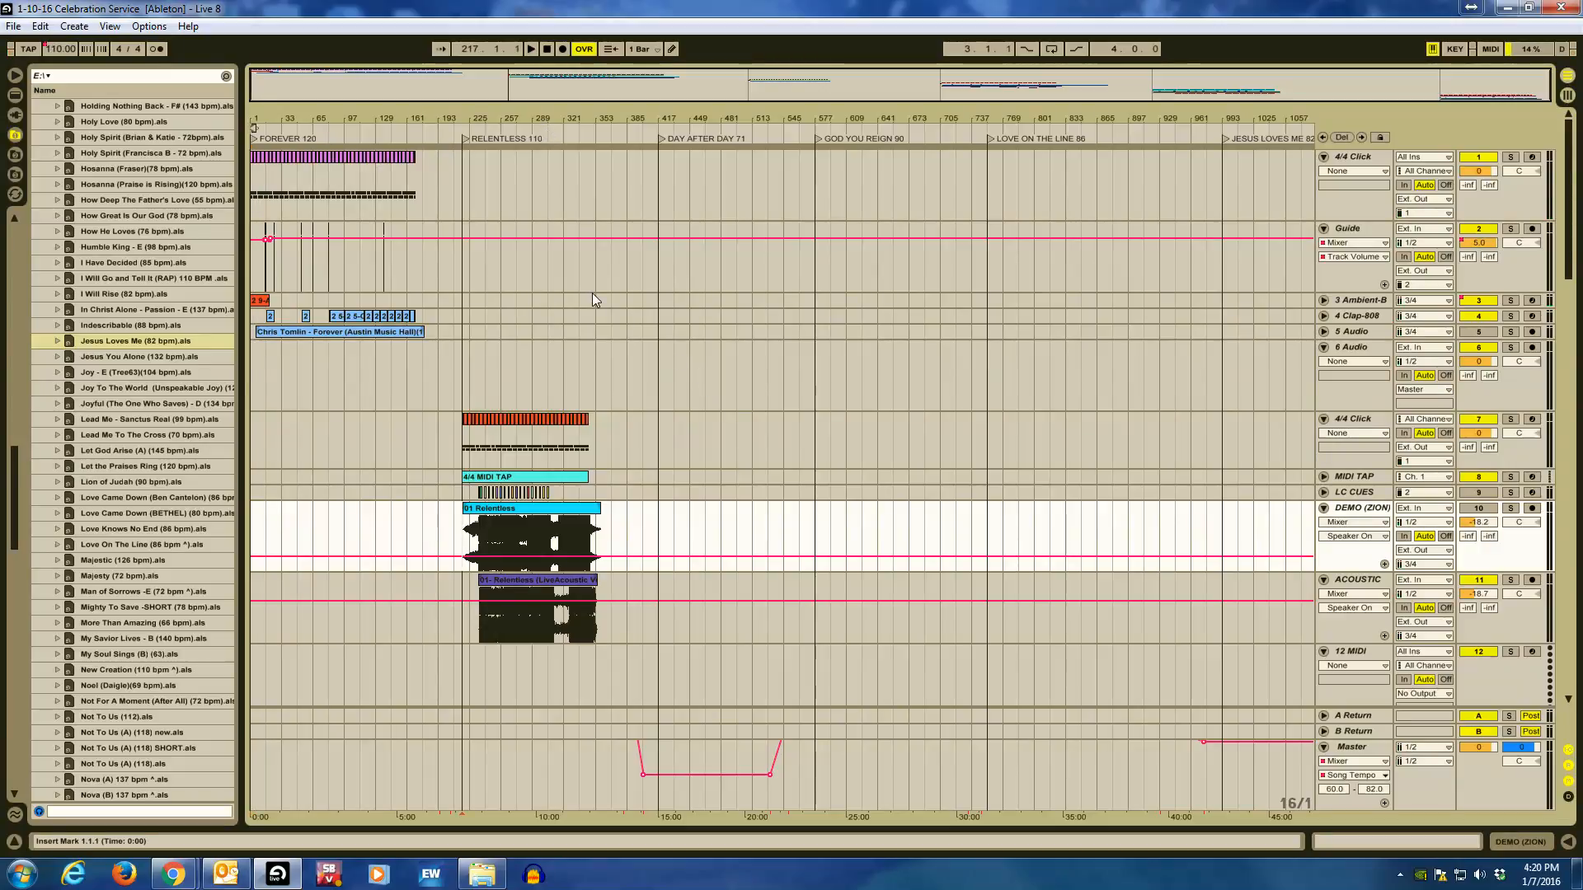
Play from the RELENTLESS 110 locator and toggle the DEMO (ZION) track on and off to check its level.
click(466, 137)
key(space)
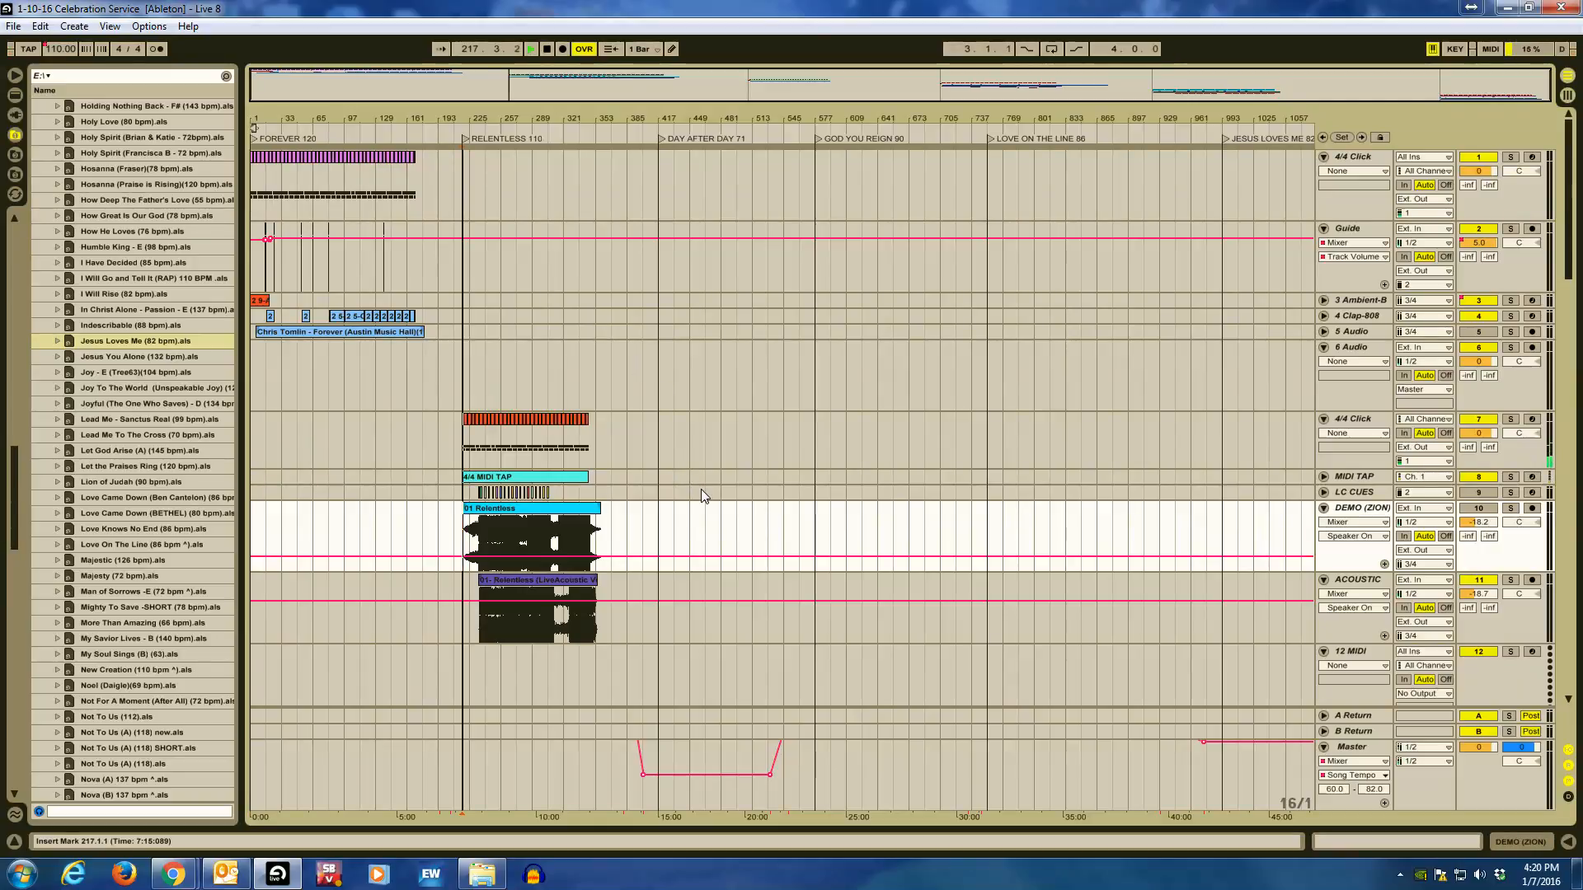
click(1489, 511)
click(1491, 511)
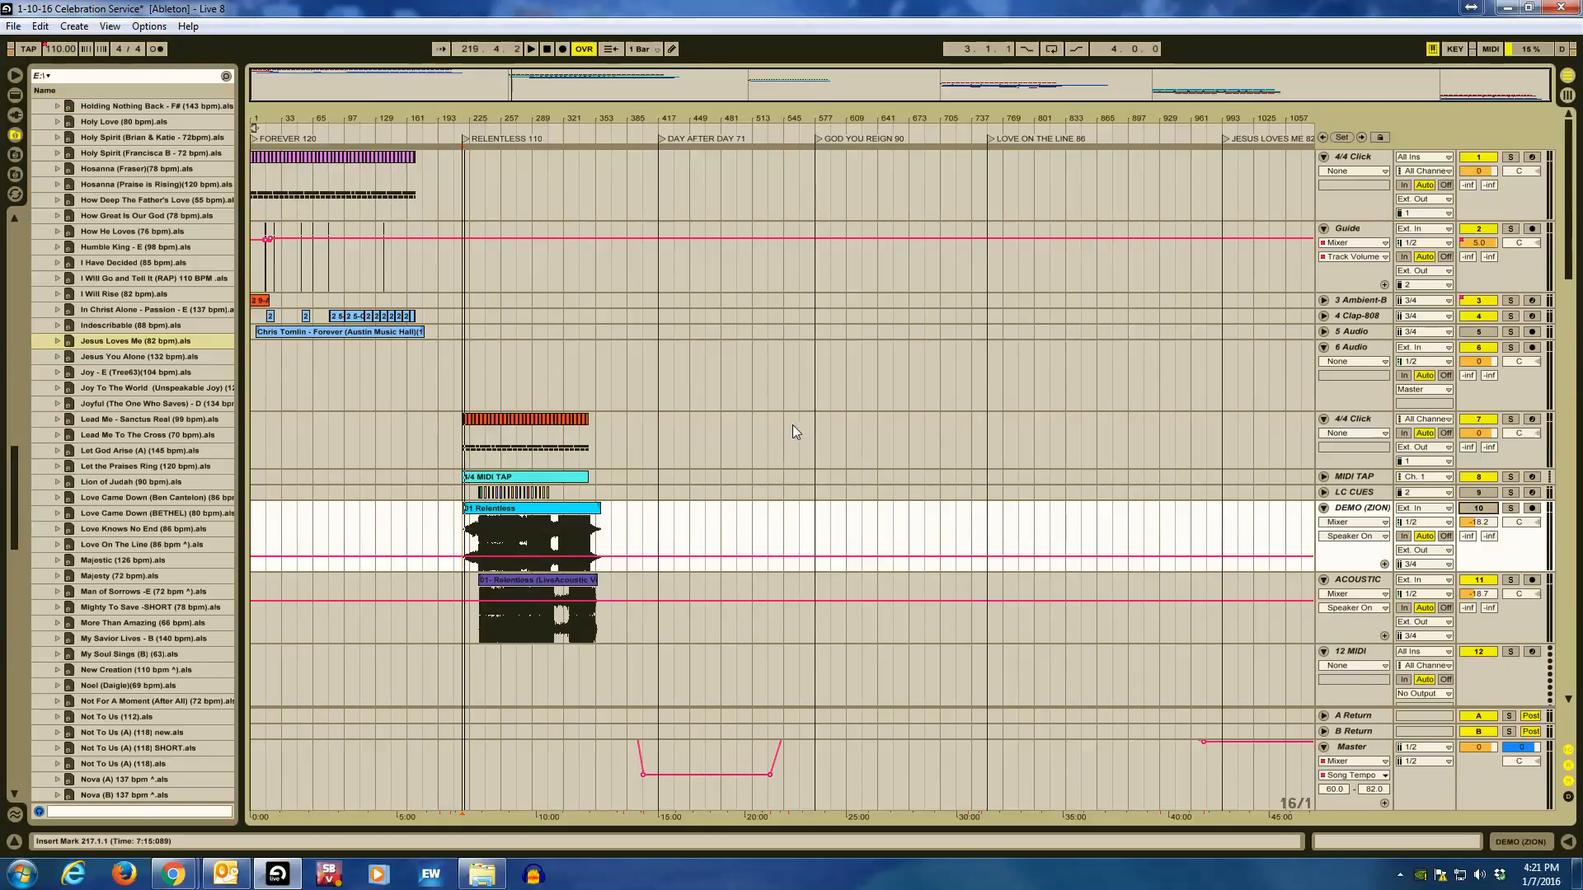
Play from the DAY AFTER DAY 71 locator and check the levels of that song's tracks.
click(660, 425)
key(space)
scroll(793, 496, down, 2)
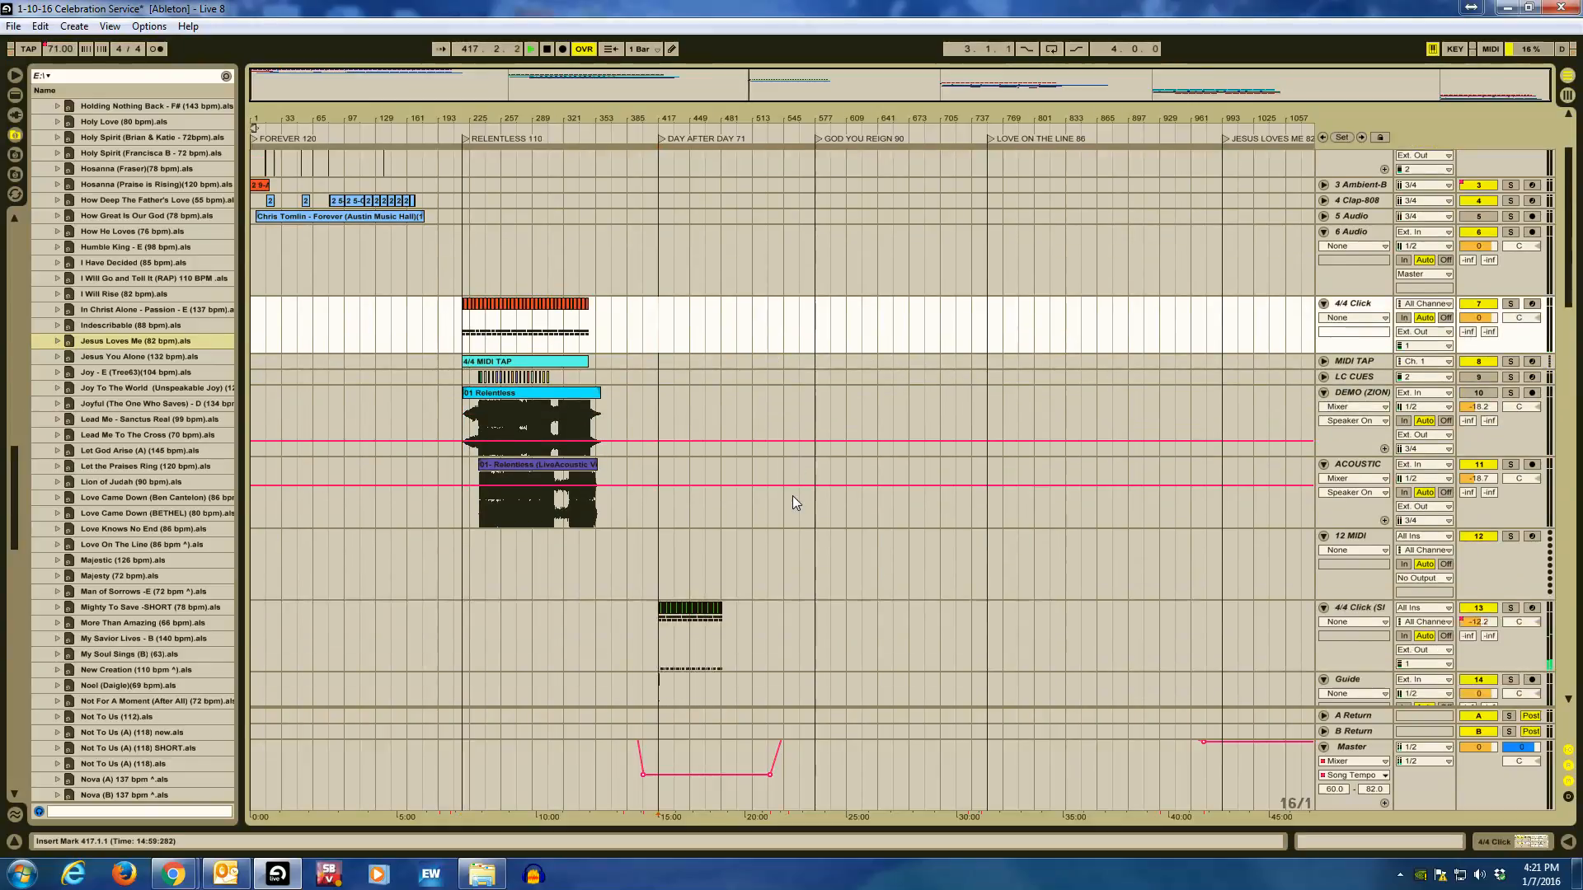
scroll(793, 496, down, 4)
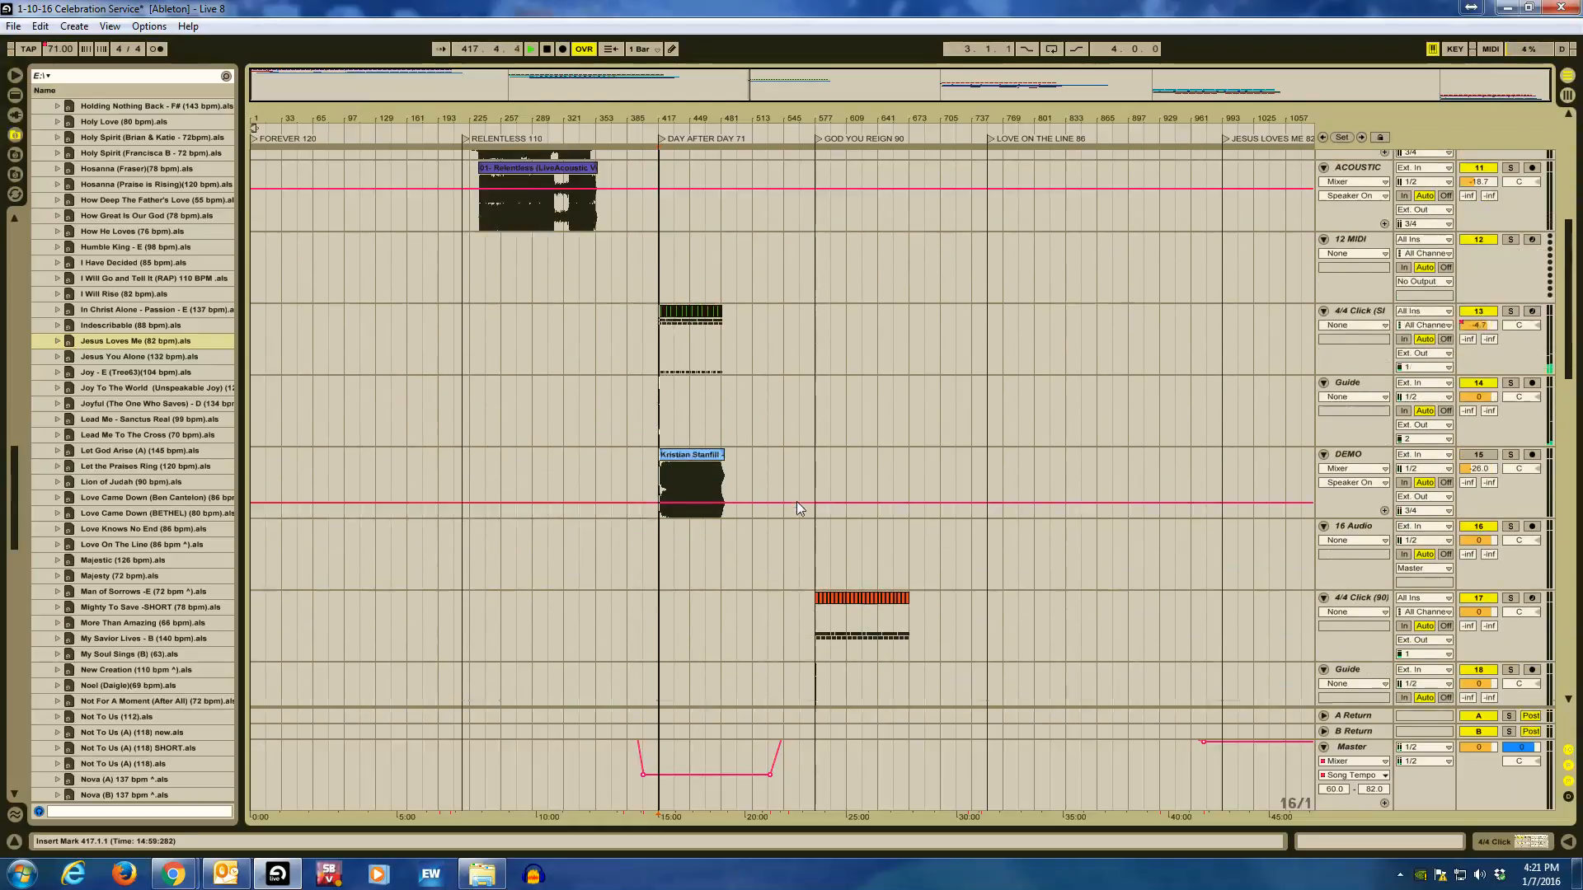
scroll(796, 501, up, 1)
scroll(810, 503, up, 1)
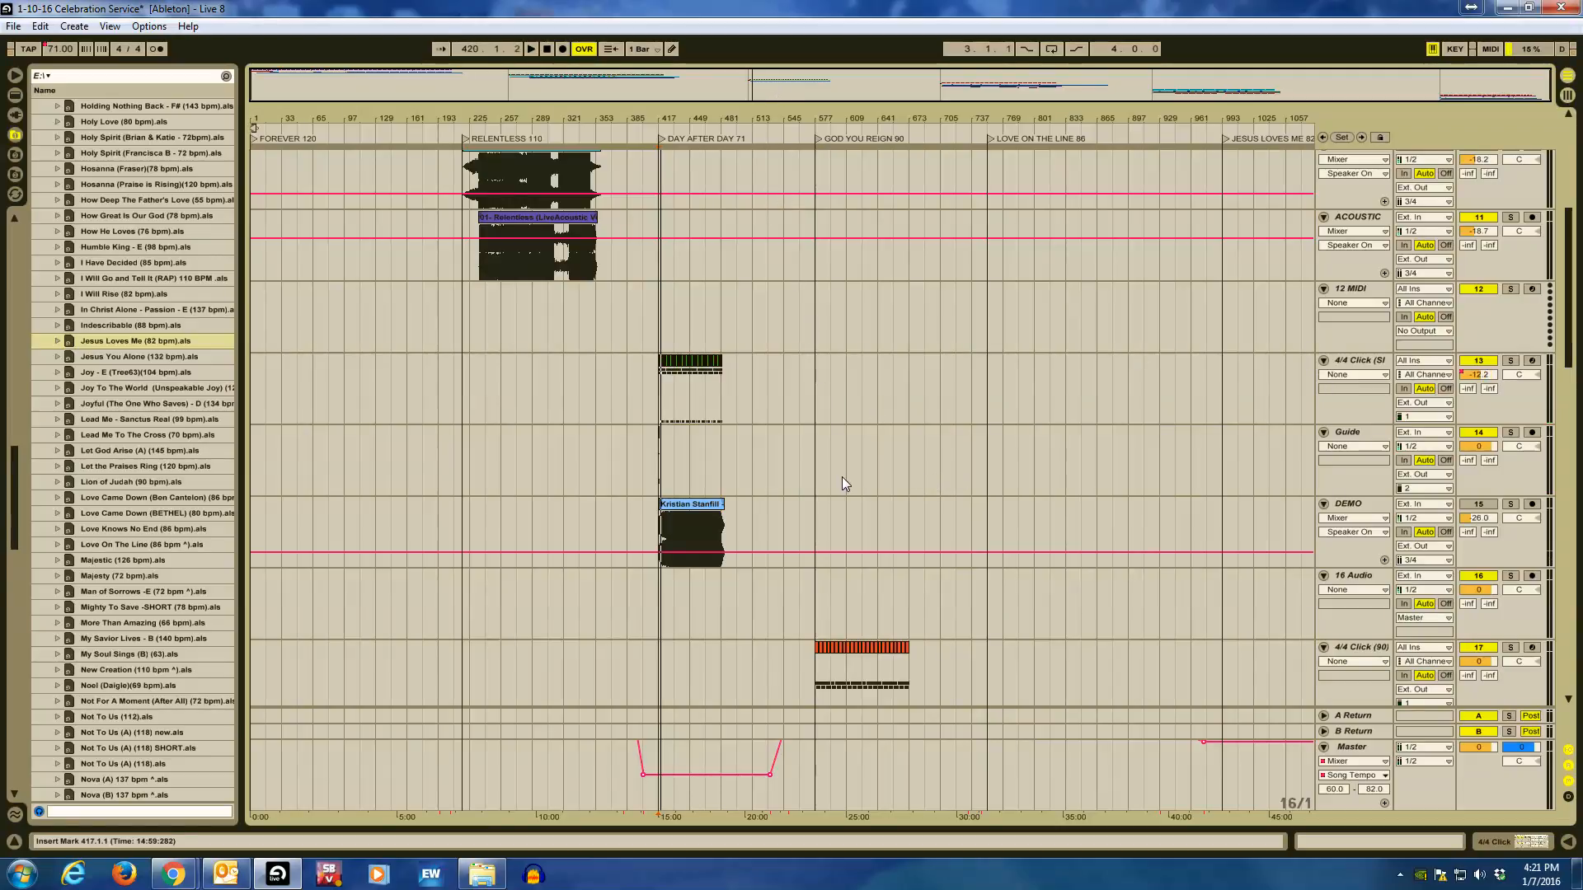
While playing from GOD YOU REIGN 90, set that song's DEMO track volume to -18.3 dB and switch the track off.
key(space)
key(ctrl+Right)
scroll(880, 521, down, 5)
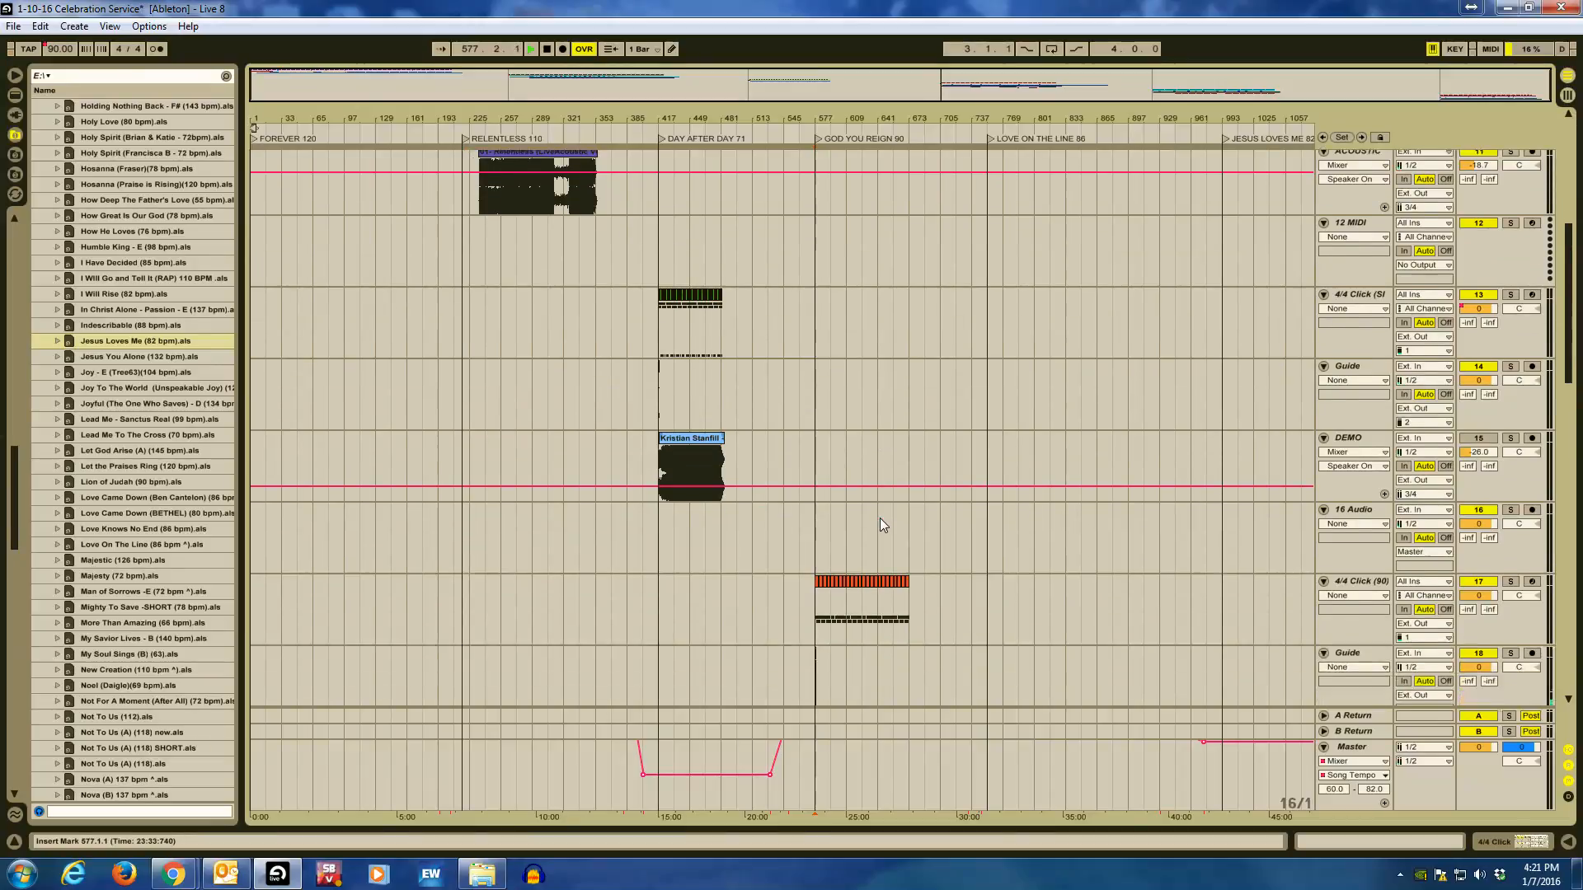
scroll(882, 521, down, 2)
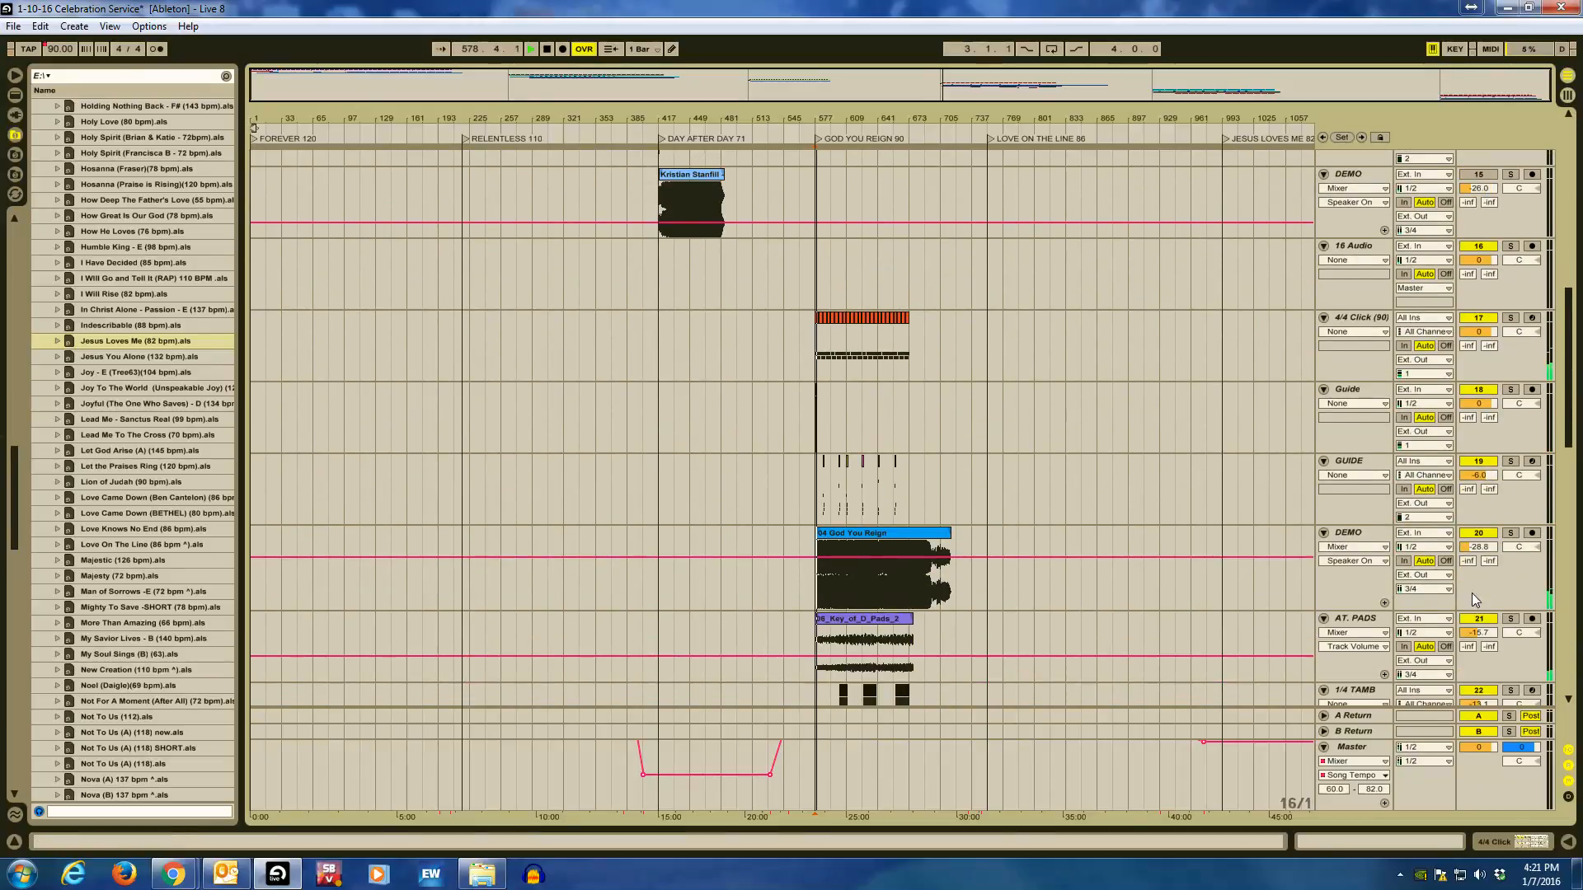
drag(1482, 550, 1488, 552)
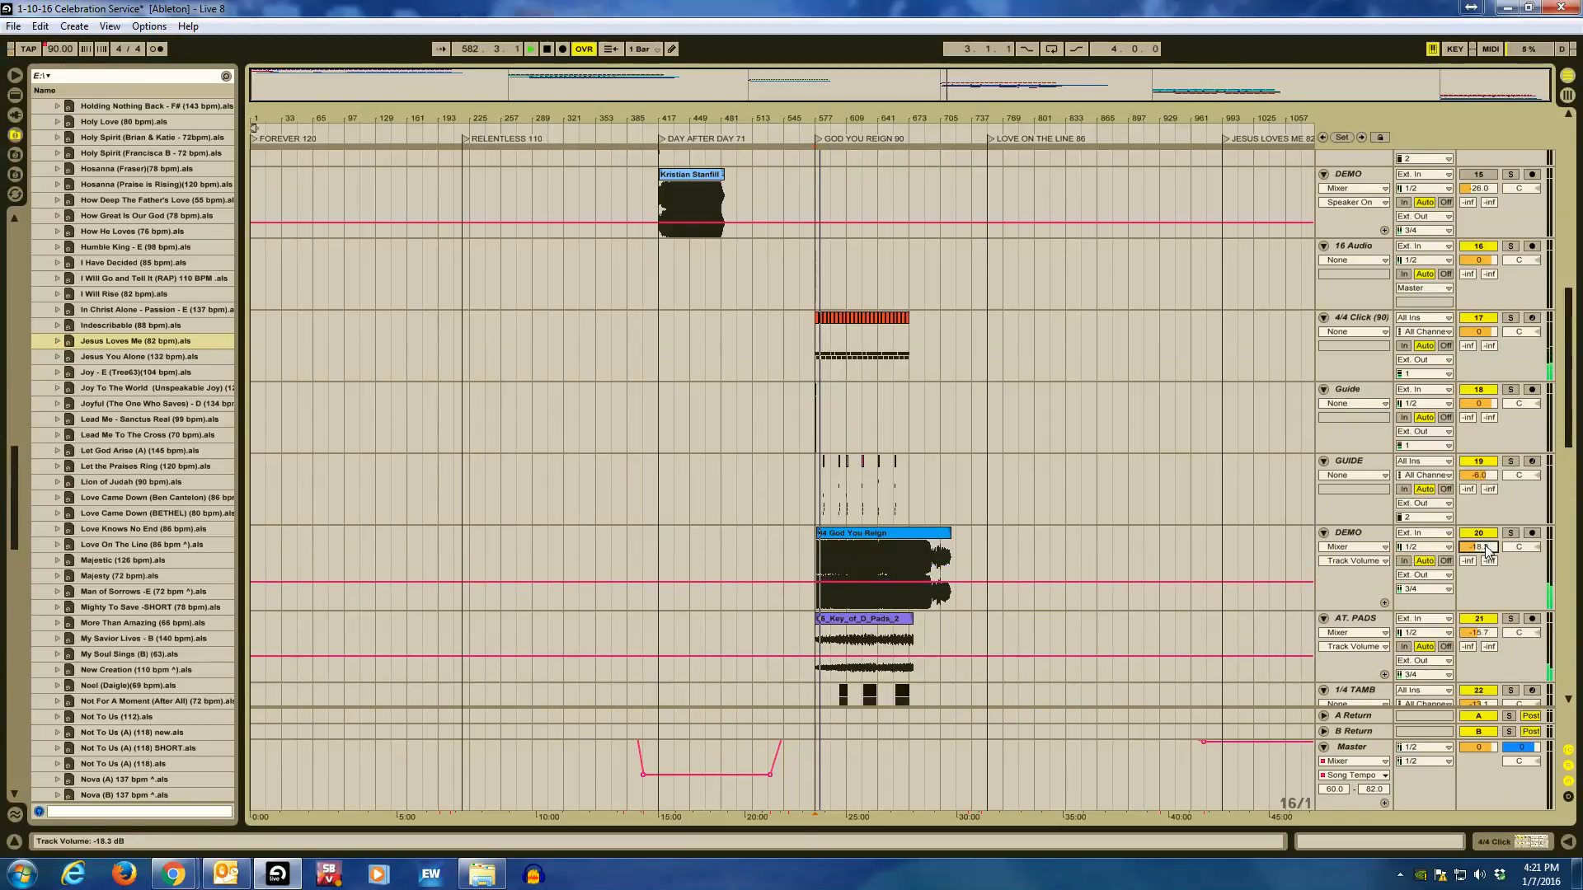
click(1035, 509)
click(1465, 535)
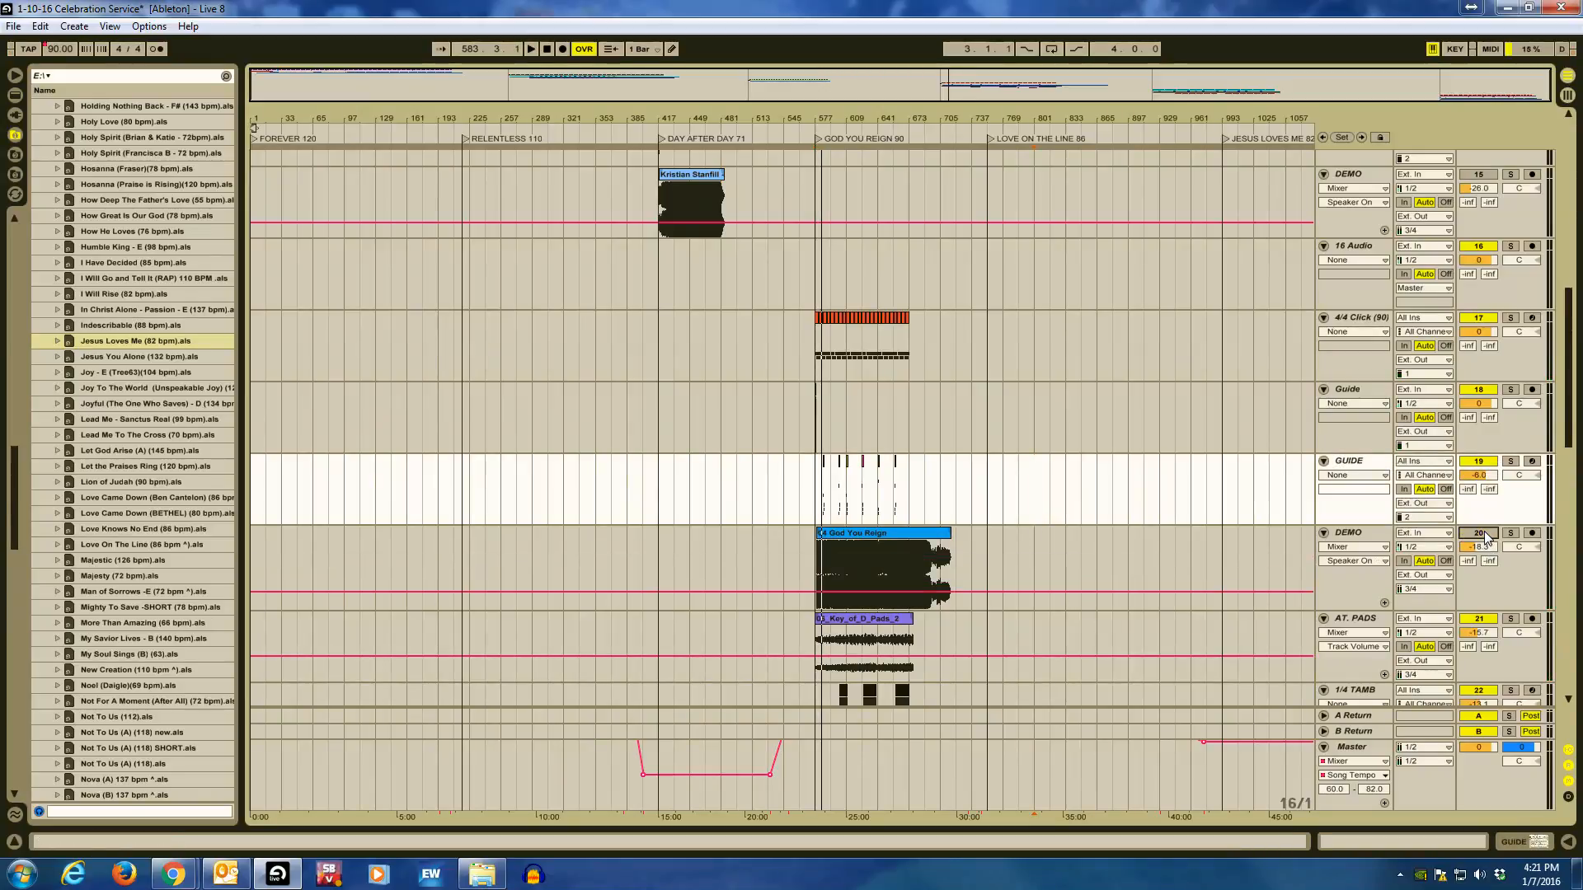
Play from LOVE ON THE LINE 86 and set that song's DEMO track volume to -18.2 dB.
click(1080, 285)
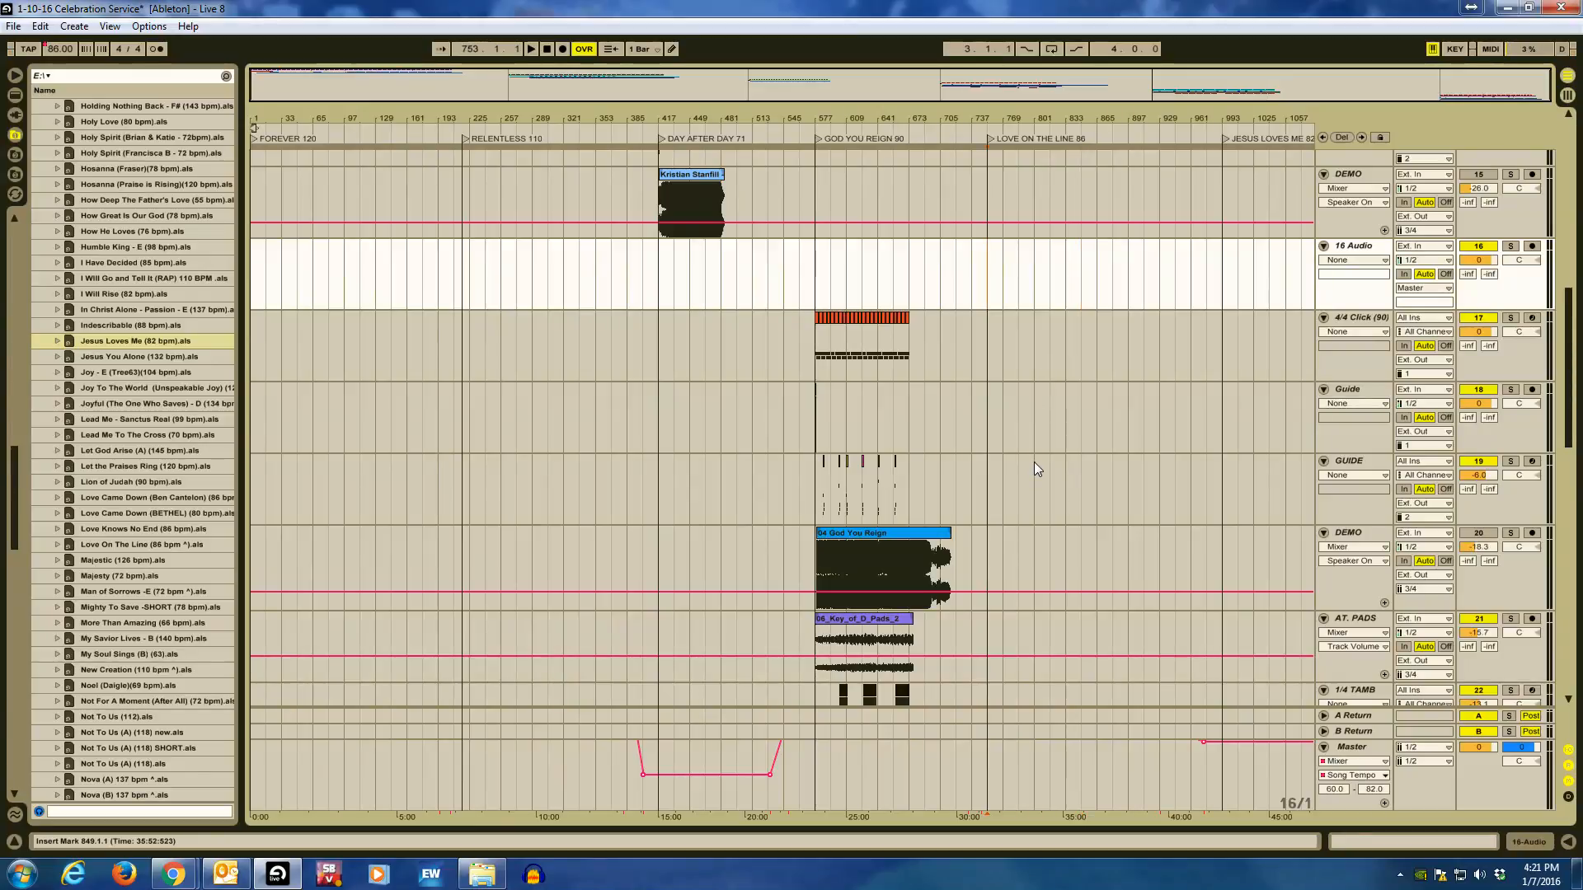
key(space)
scroll(1034, 462, down, 1)
scroll(1034, 462, down, 8)
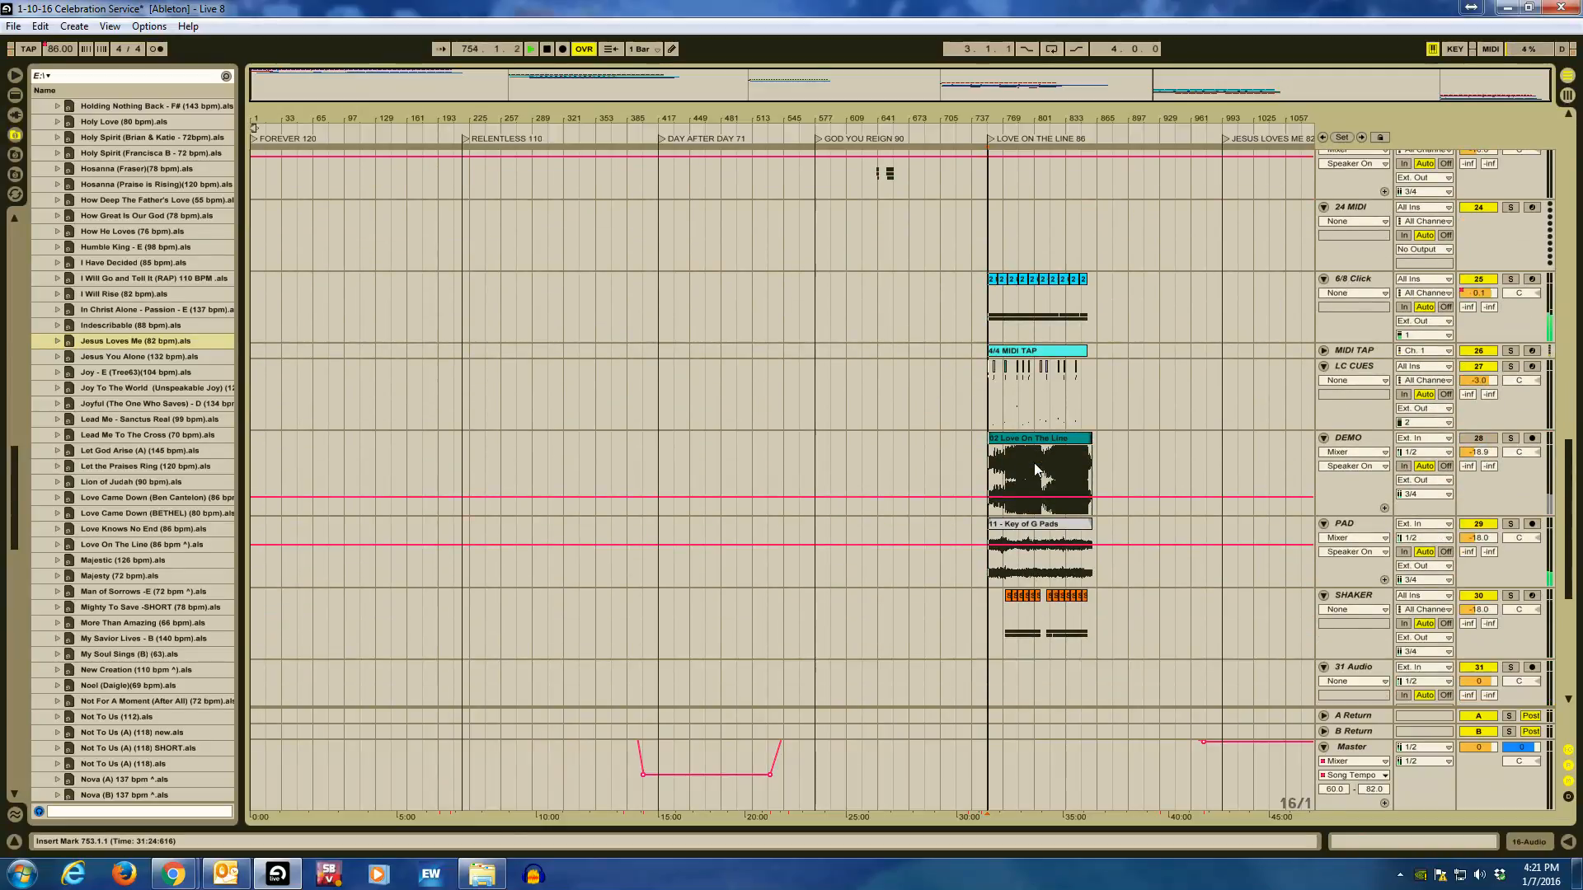
click(1480, 453)
drag(1480, 453, 1481, 460)
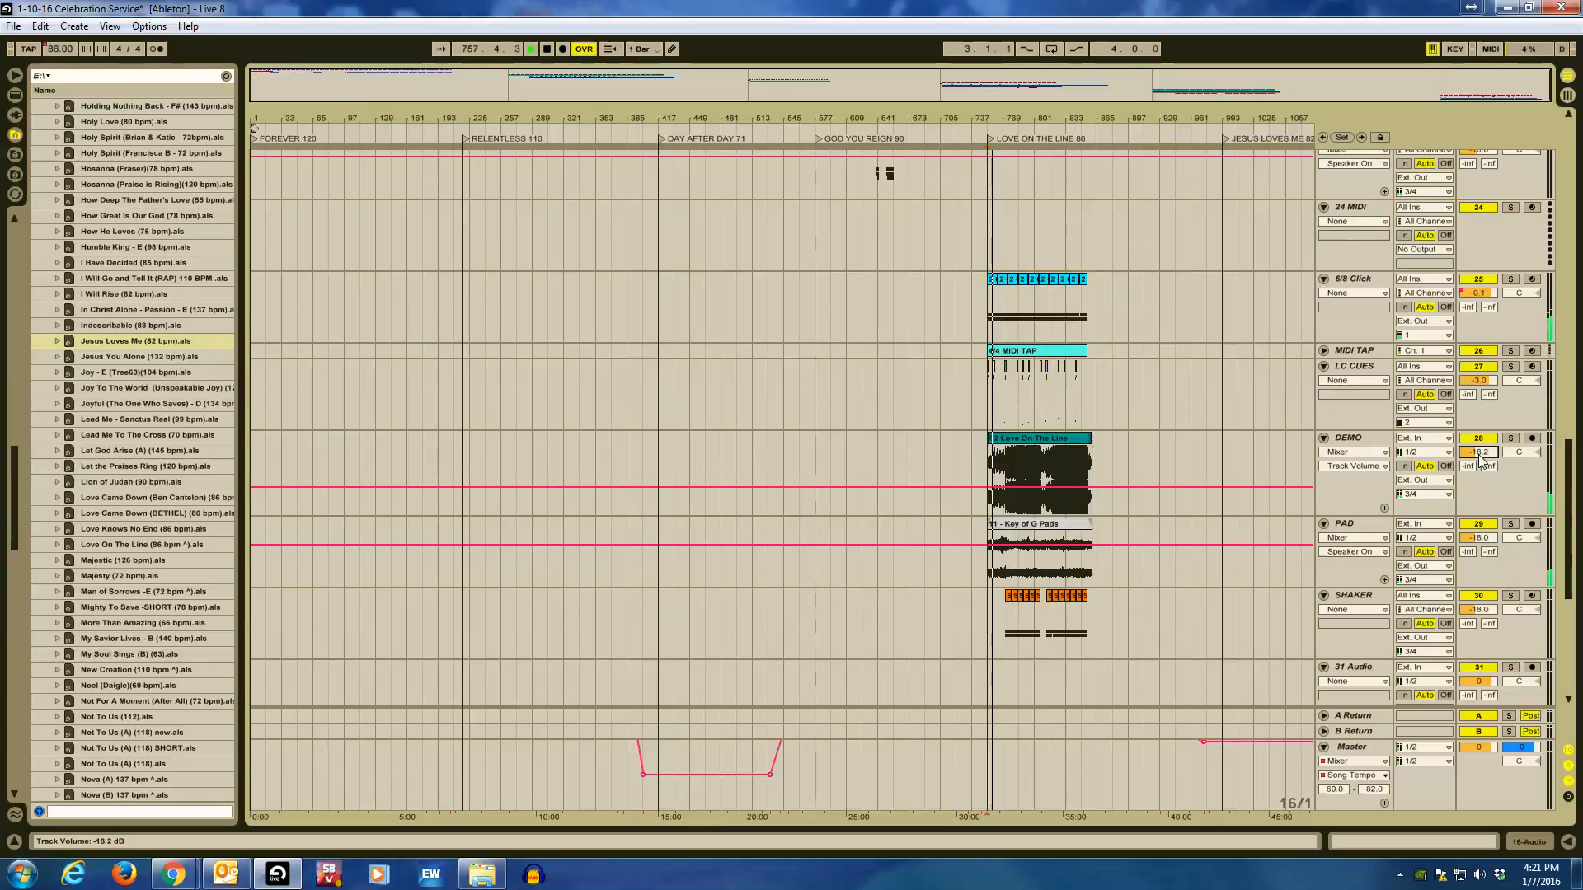
Solo the SHAKER track from bar 777 to check its level, unsolo it, and switch off LOVE ON THE LINE's DEMO track.
click(1012, 619)
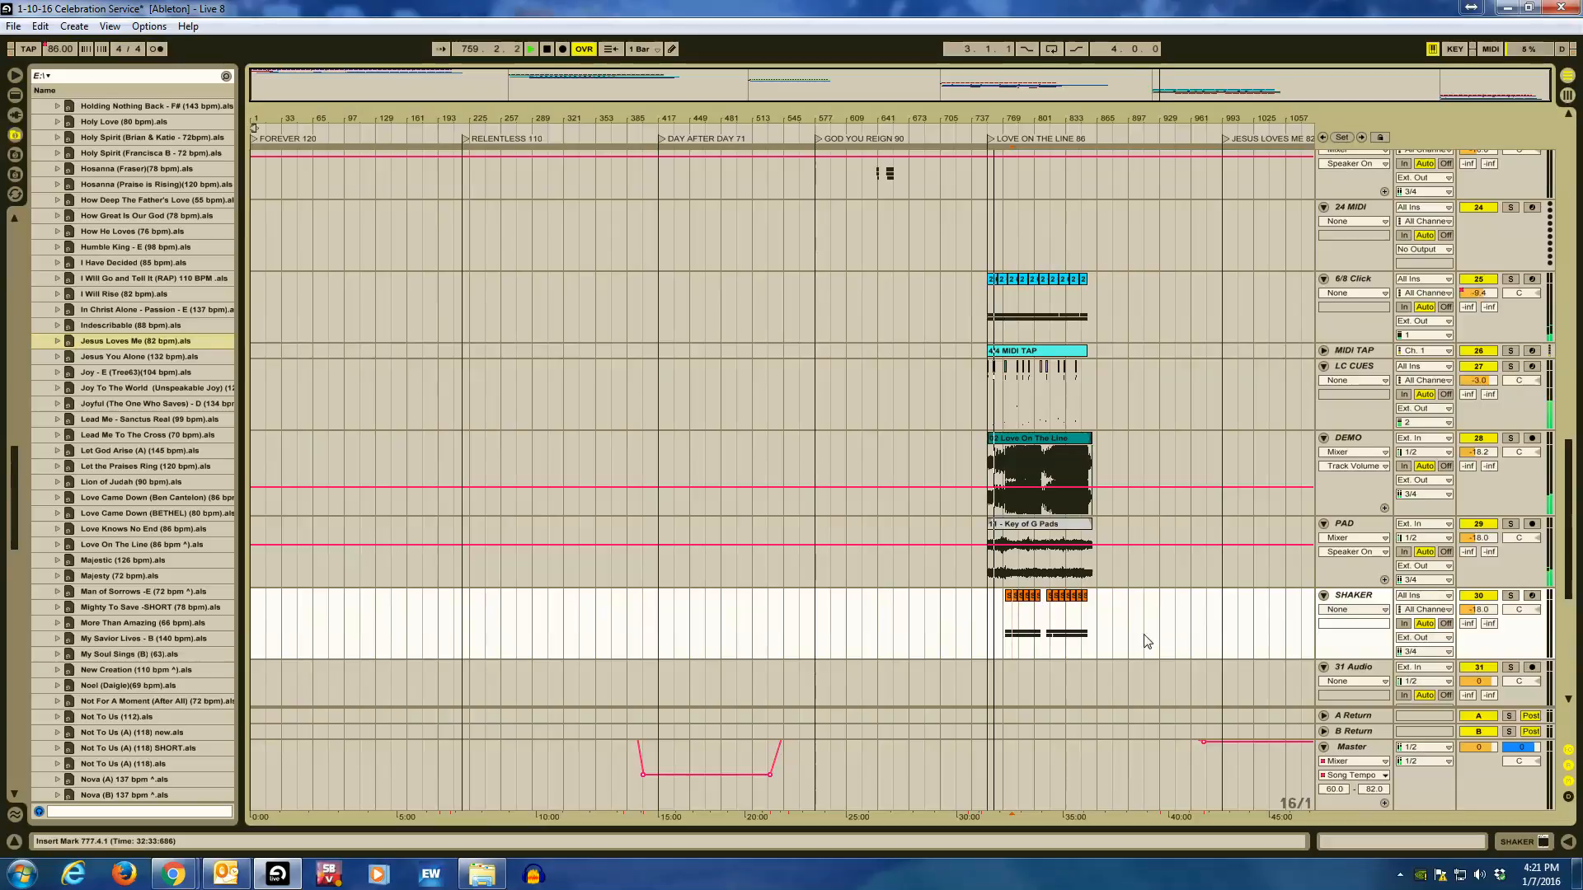
key(space)
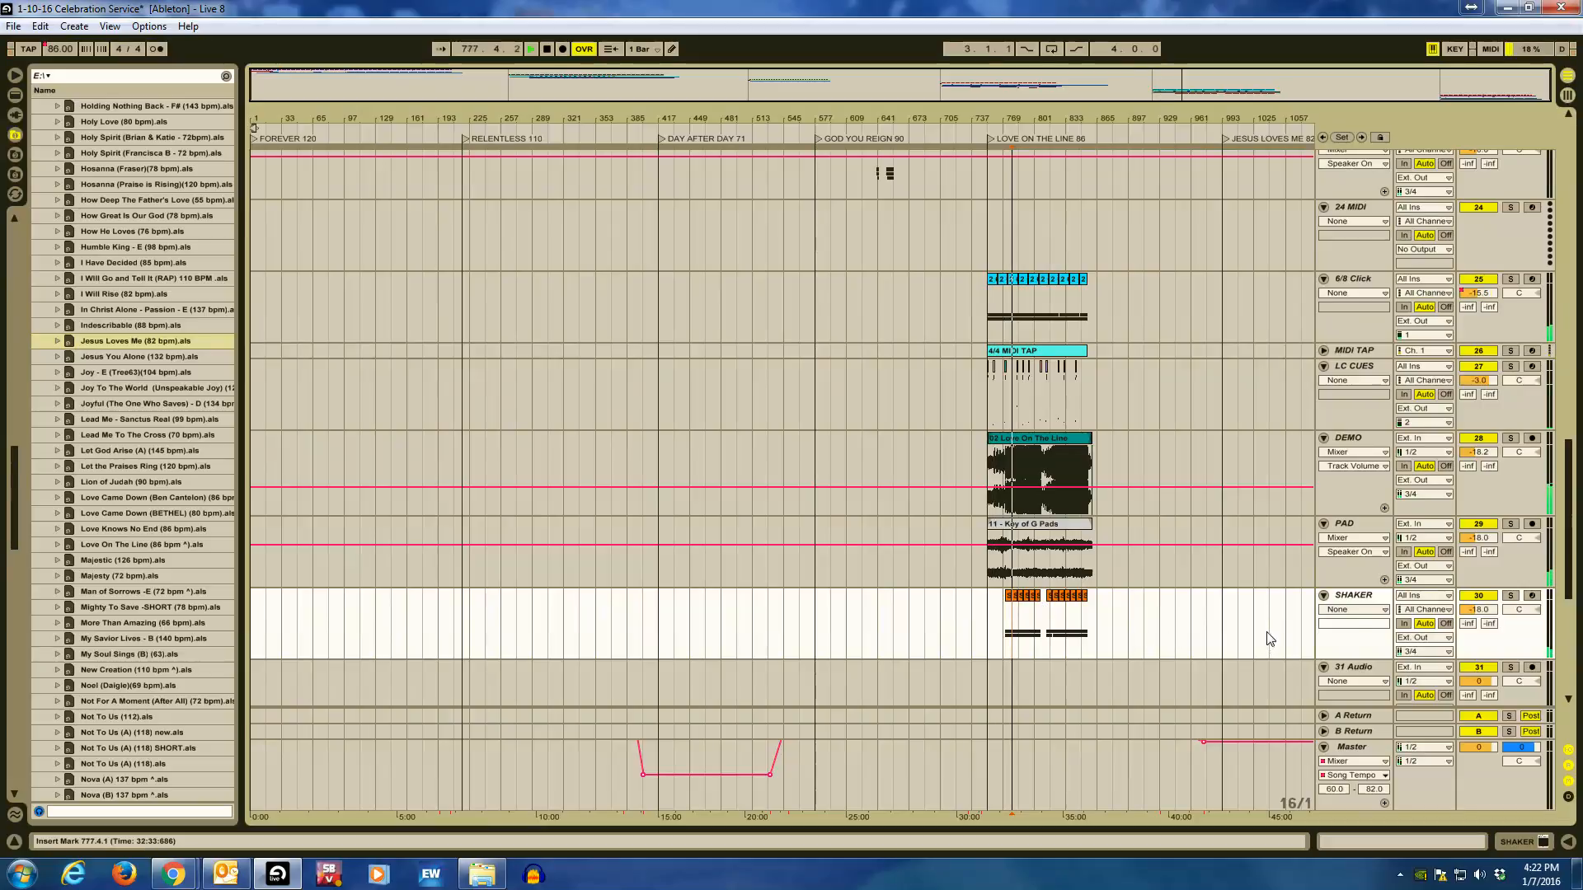
click(1510, 597)
drag(1480, 610, 1481, 617)
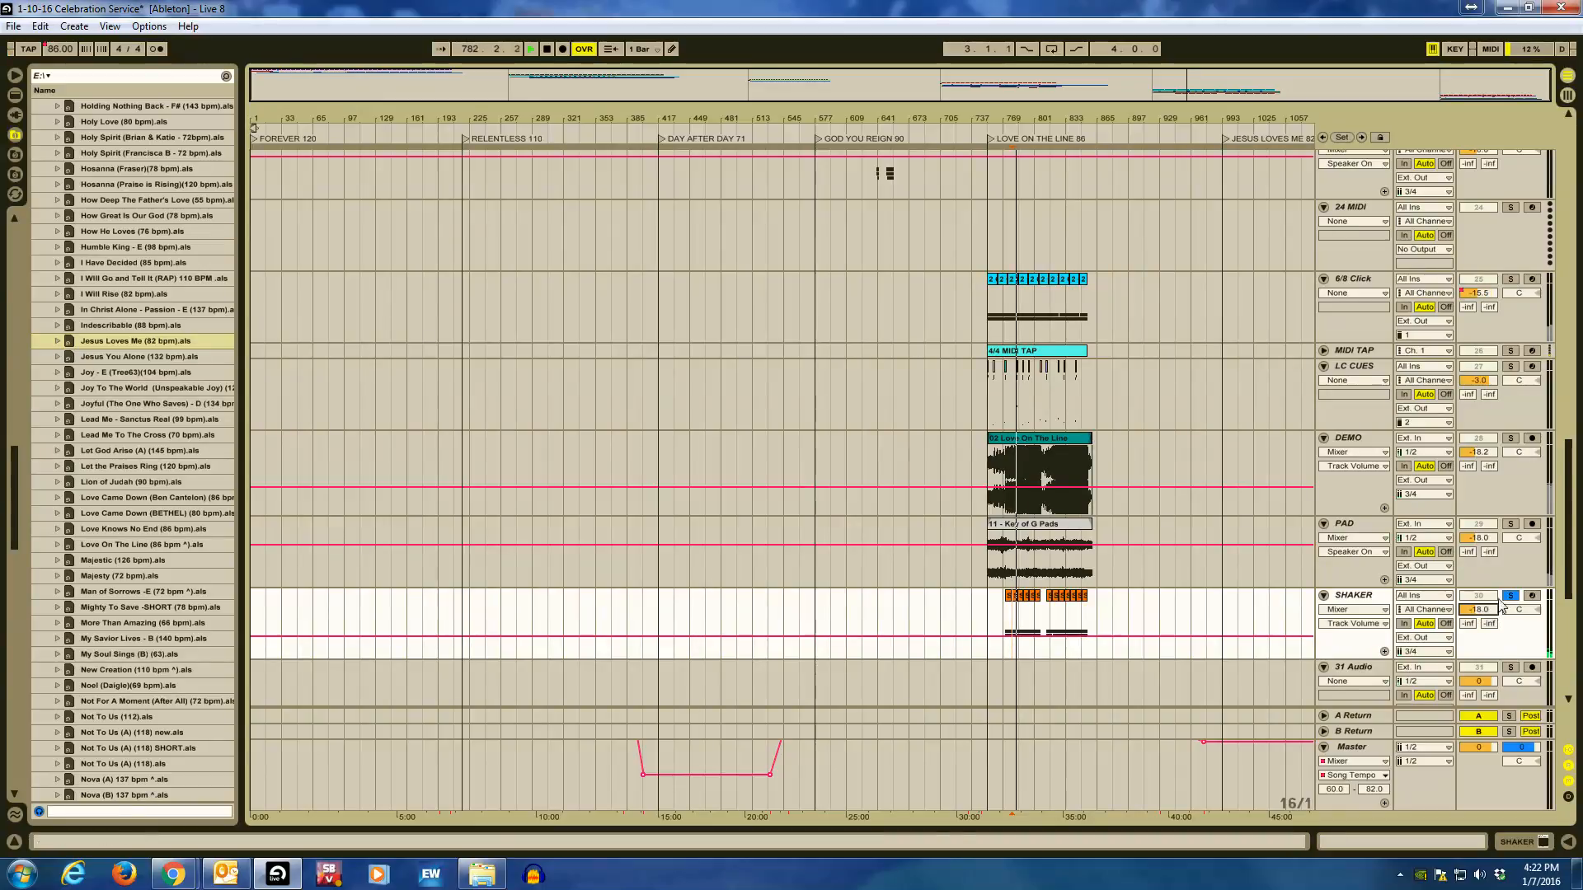
click(1510, 596)
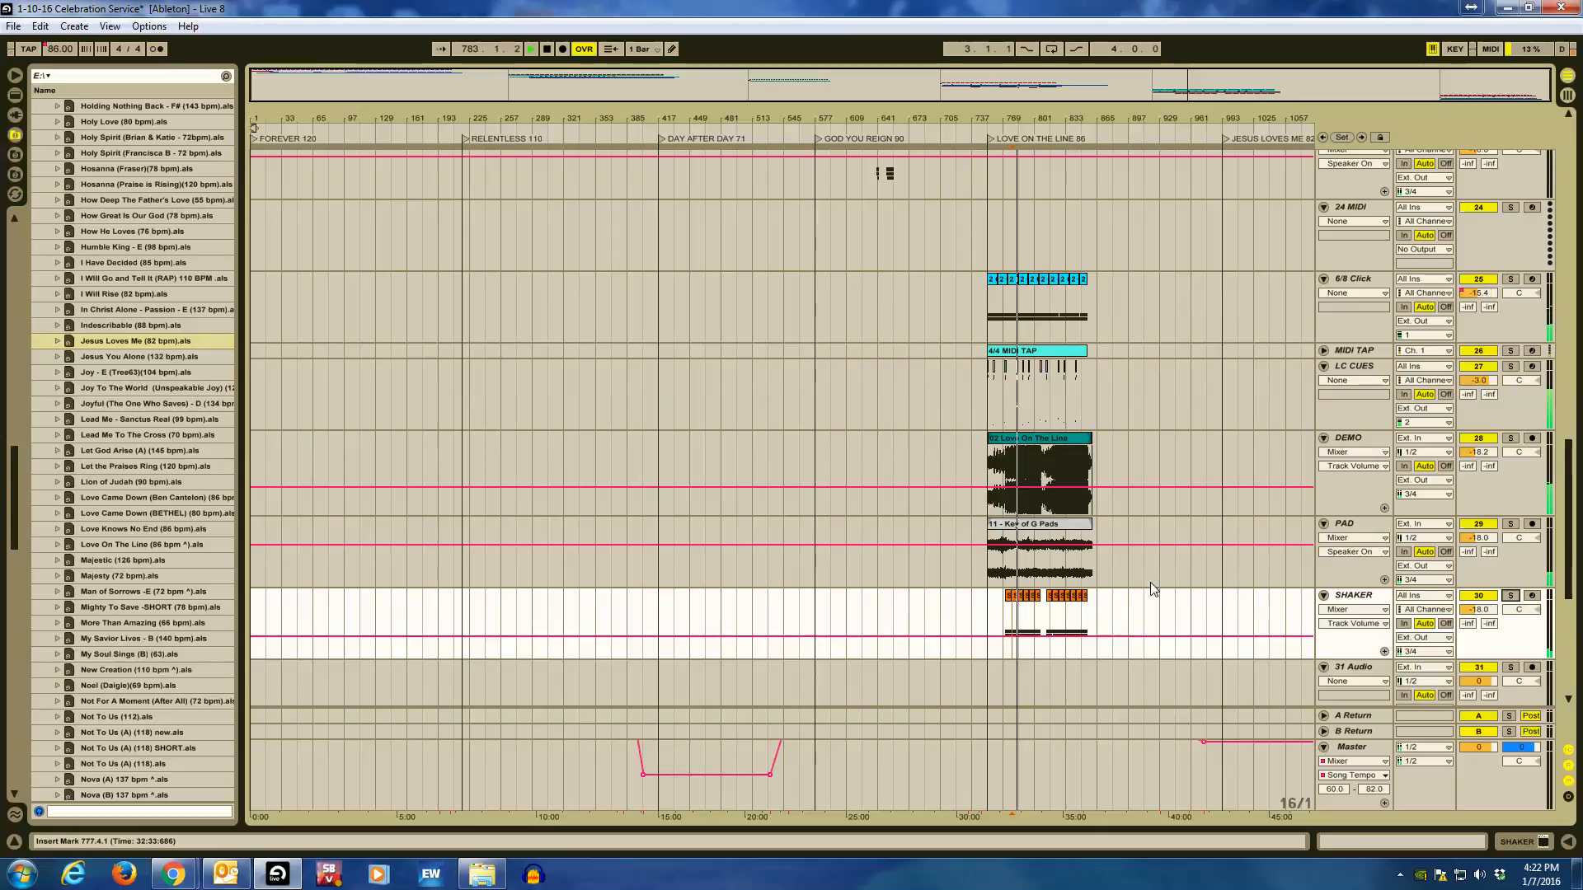
click(1143, 424)
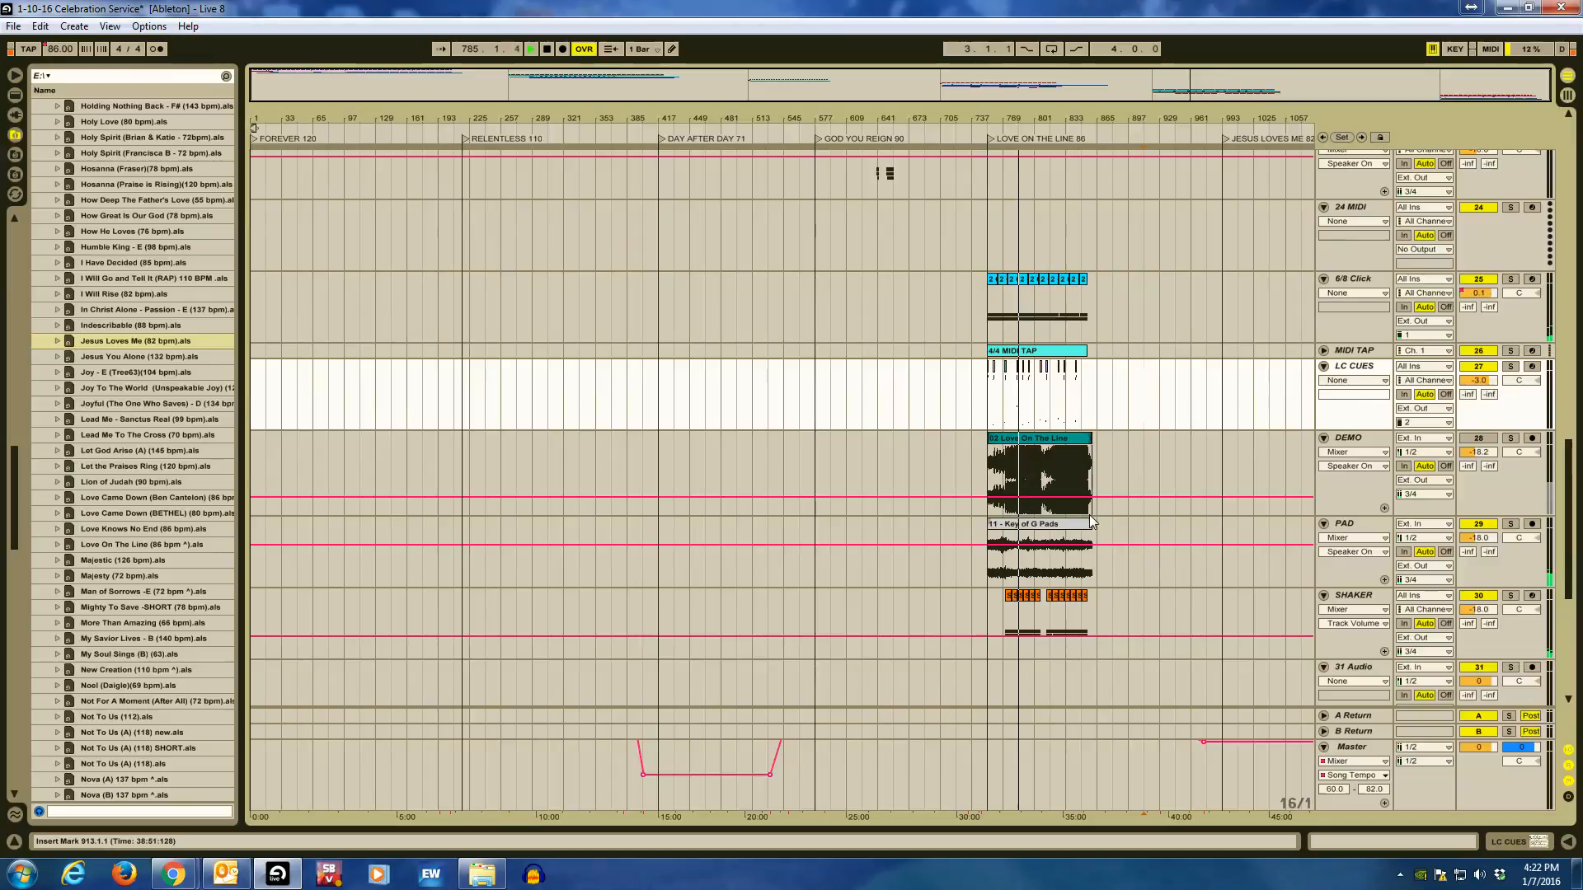
key(space)
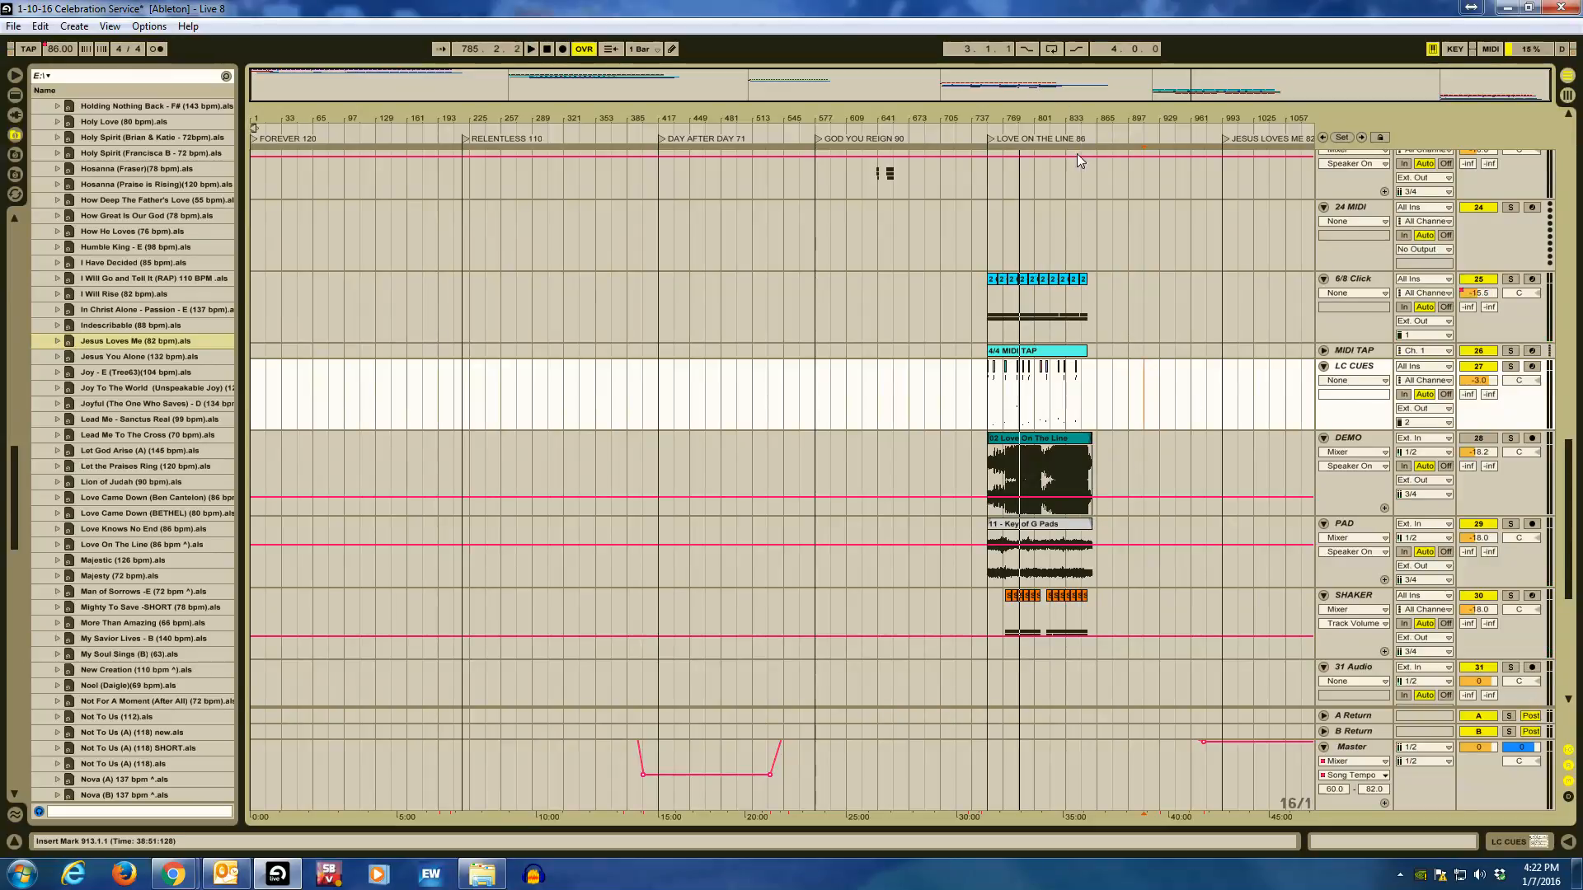
While playing from JESUS LOVES ME 82, set the 36 Audio track's volume to -18.2 dB and switch the track off.
key(6)
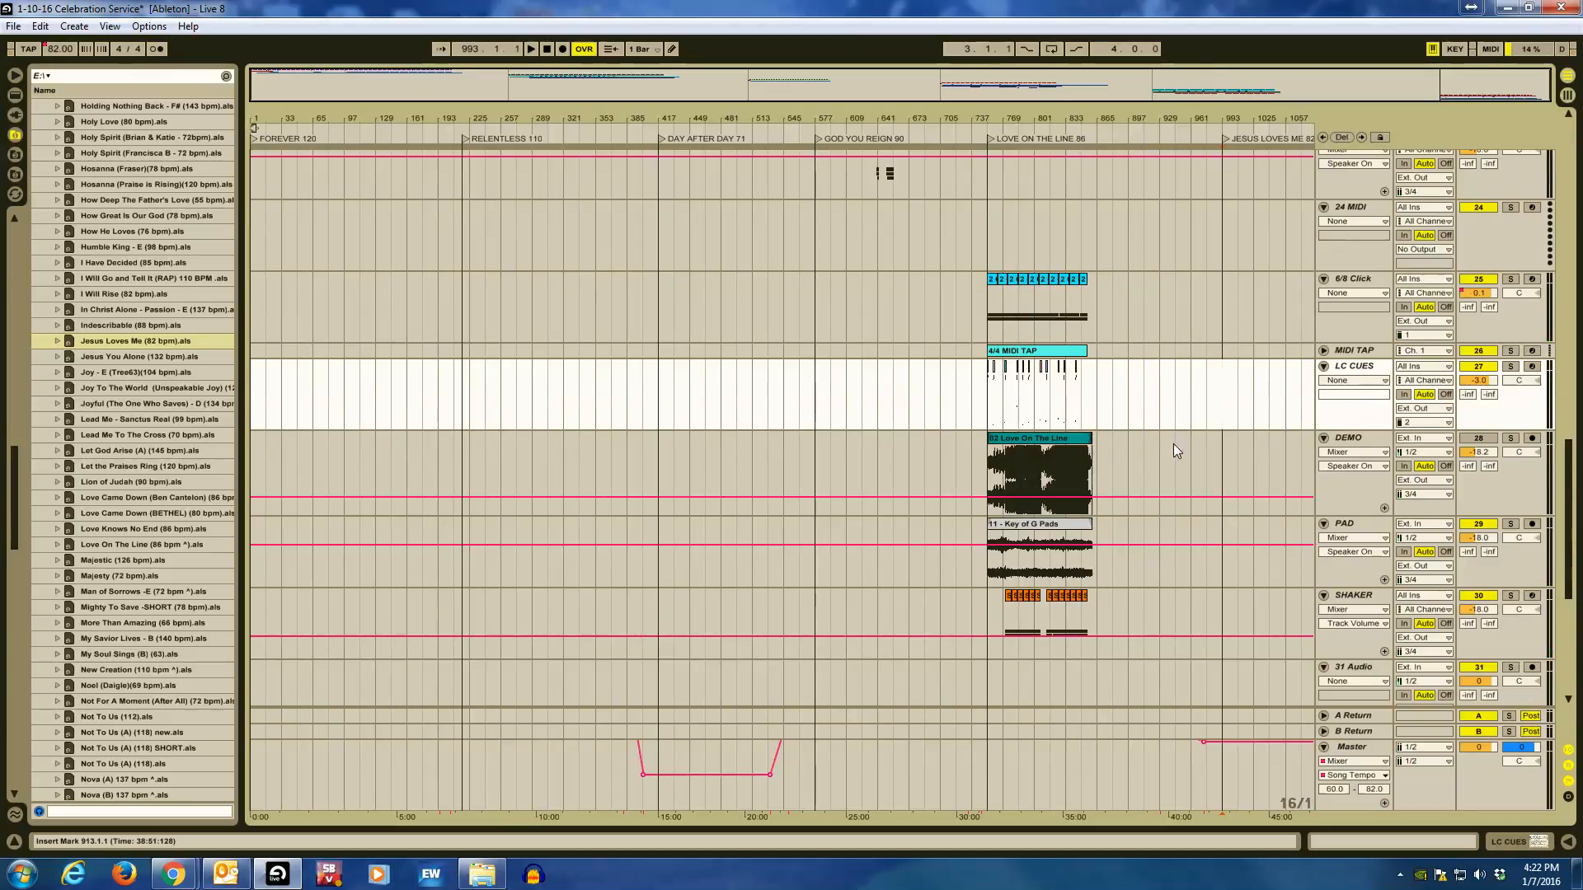
key(space)
scroll(1179, 521, down, 10)
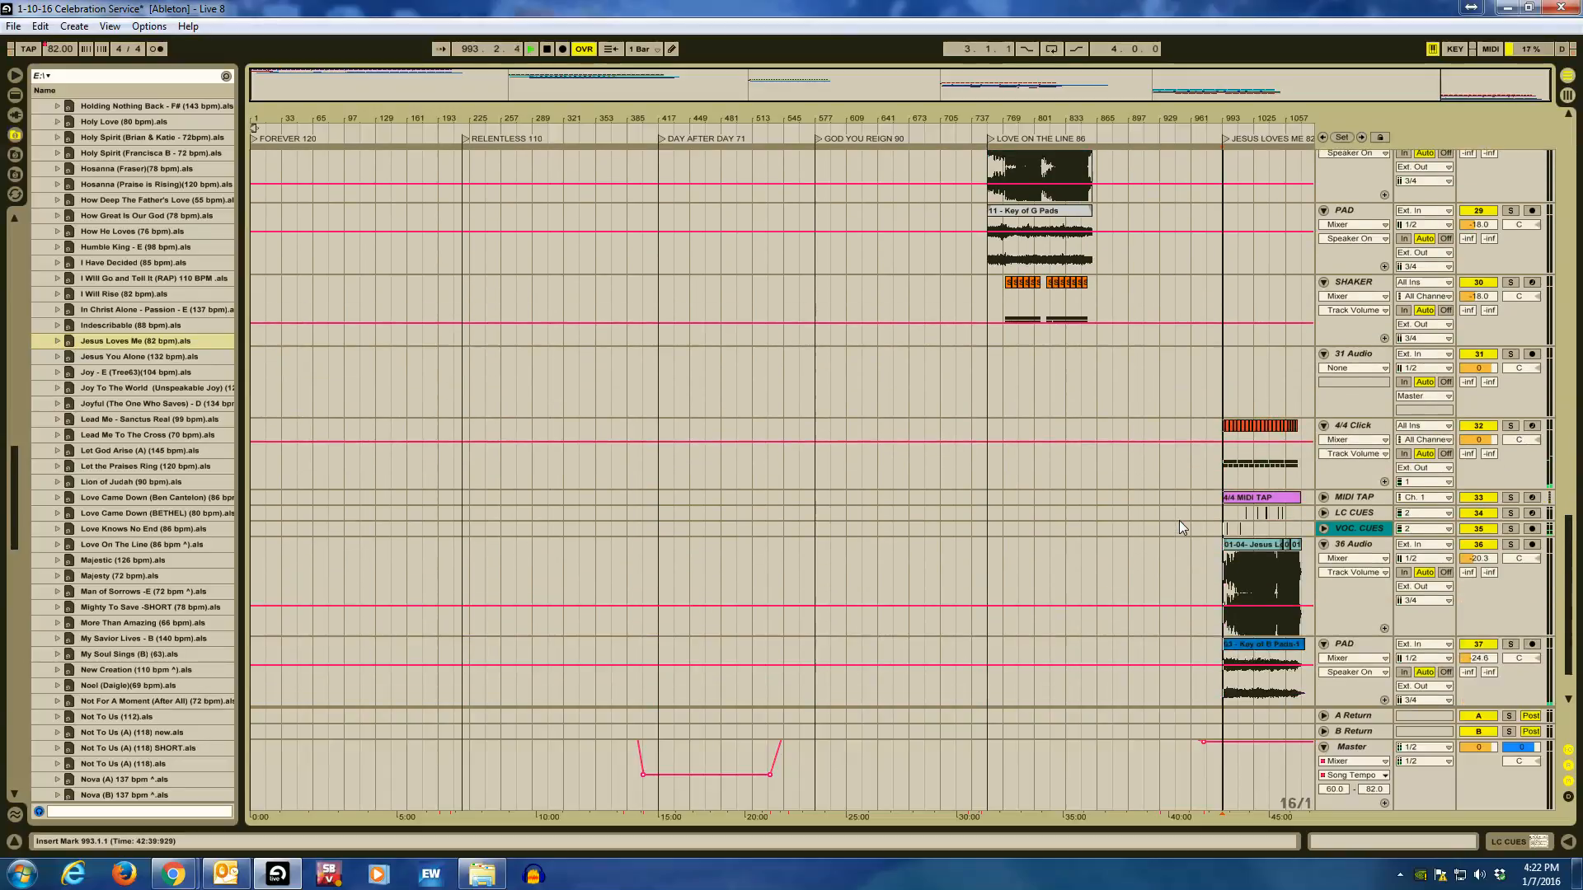
scroll(1160, 517, down, 1)
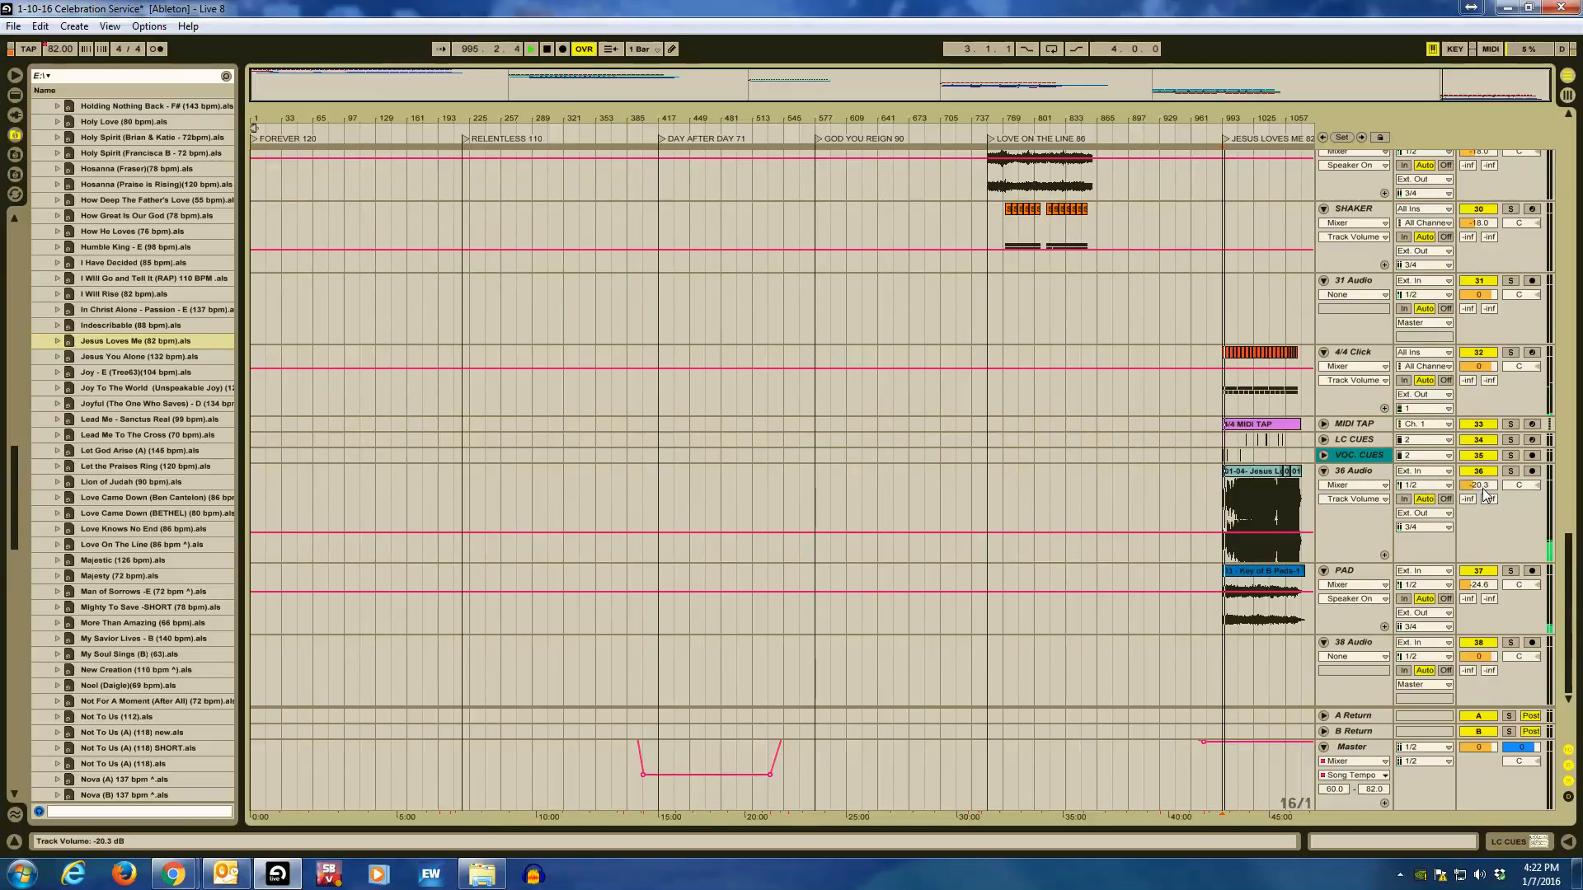
drag(1483, 488, 1485, 486)
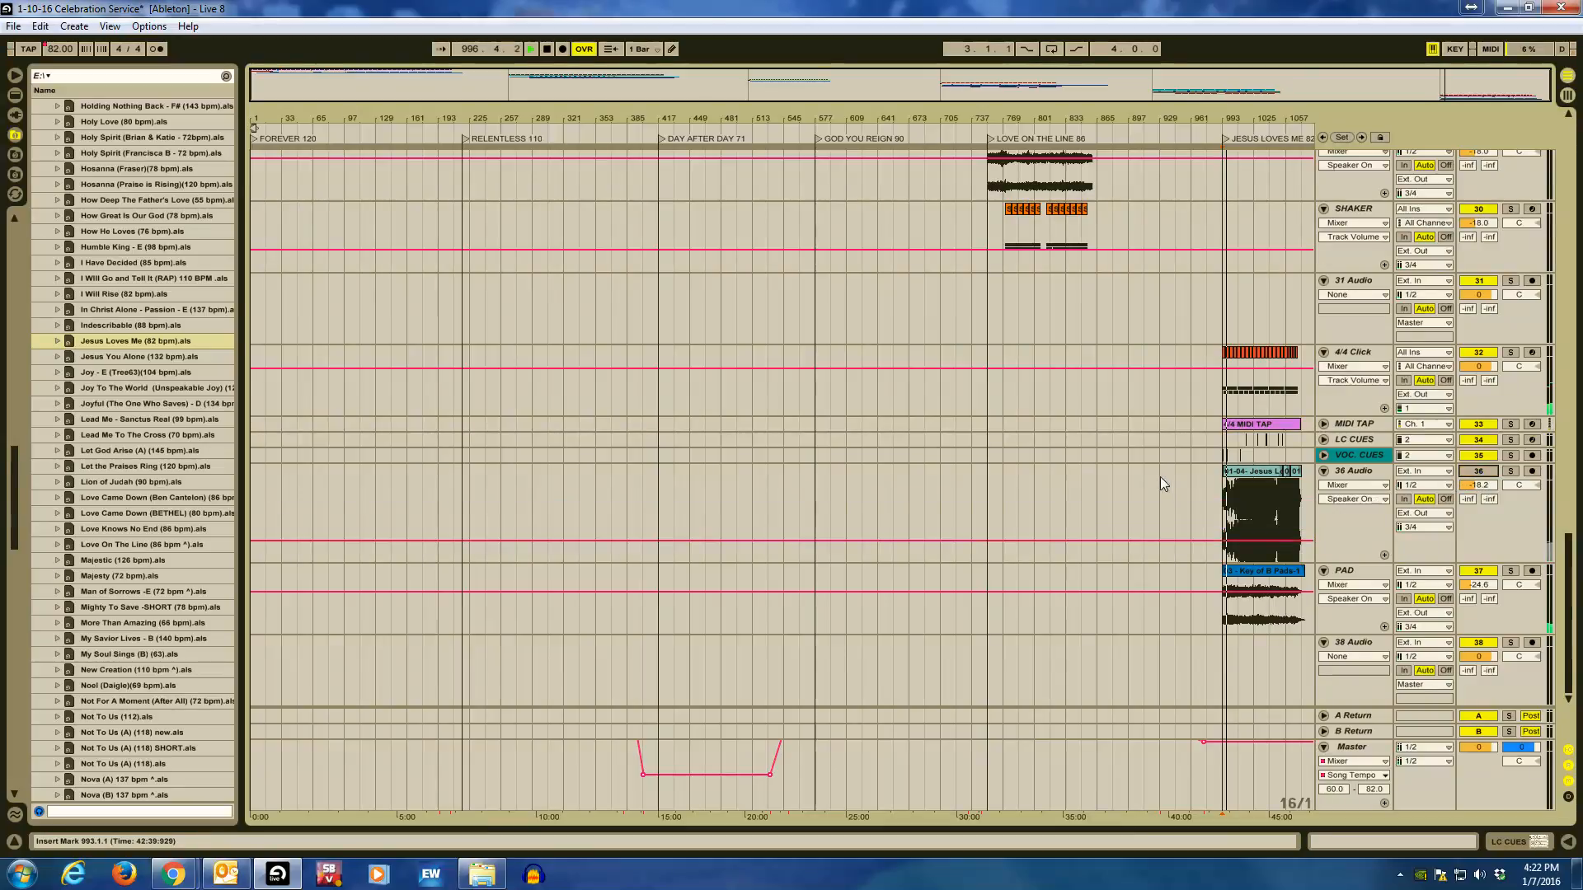
Stop playback and set the volume of JESUS LOVES ME's PAD track to -23.2 dB.
click(1161, 499)
key(space)
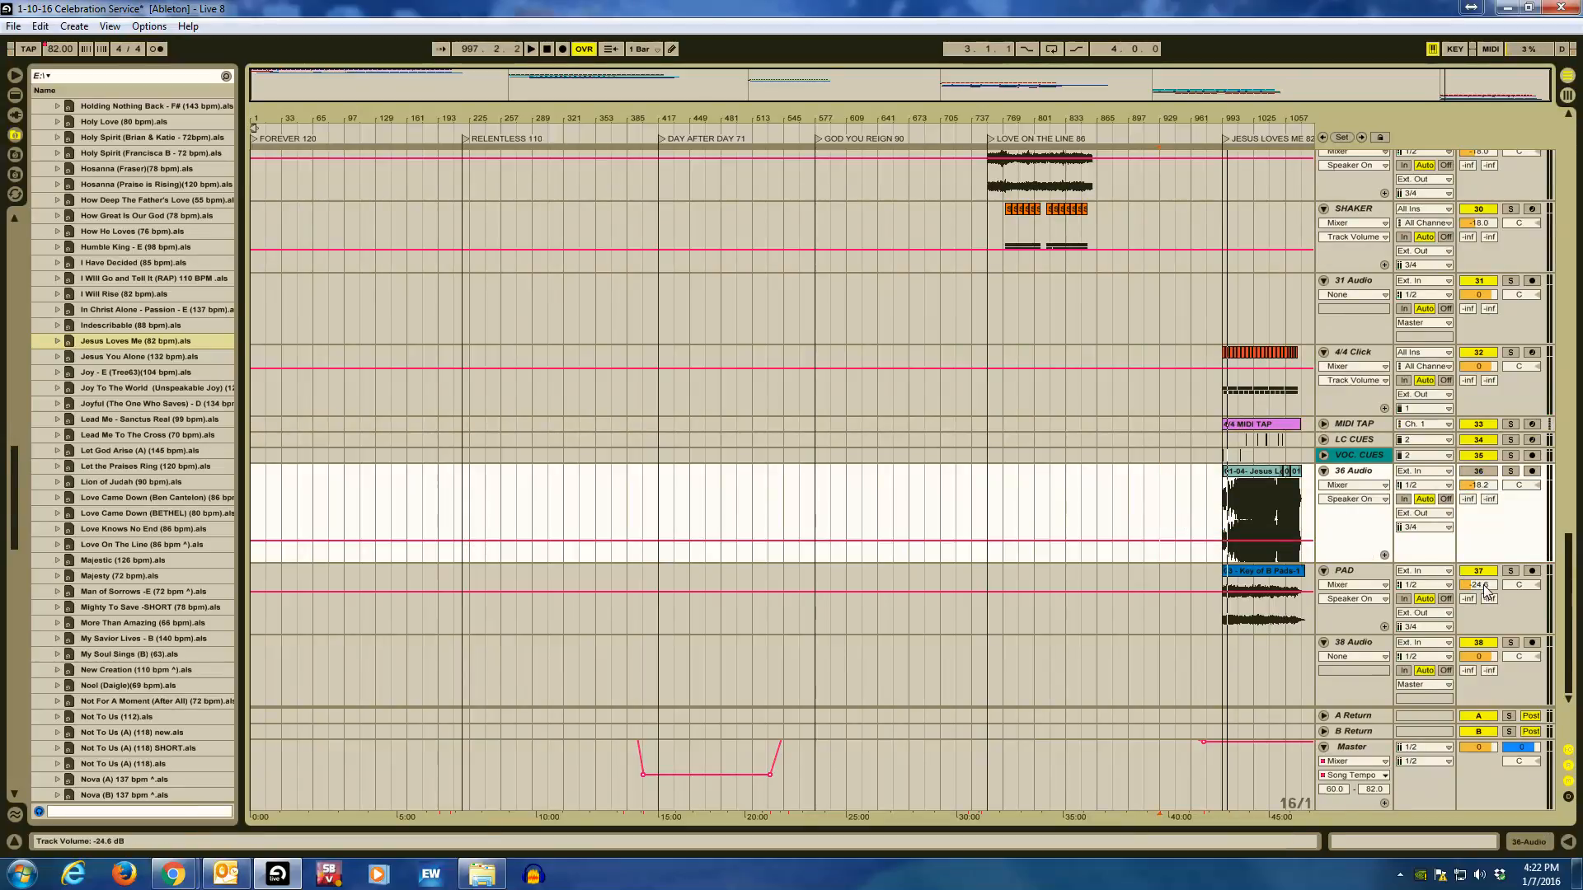
drag(1484, 590, 1484, 584)
click(1114, 486)
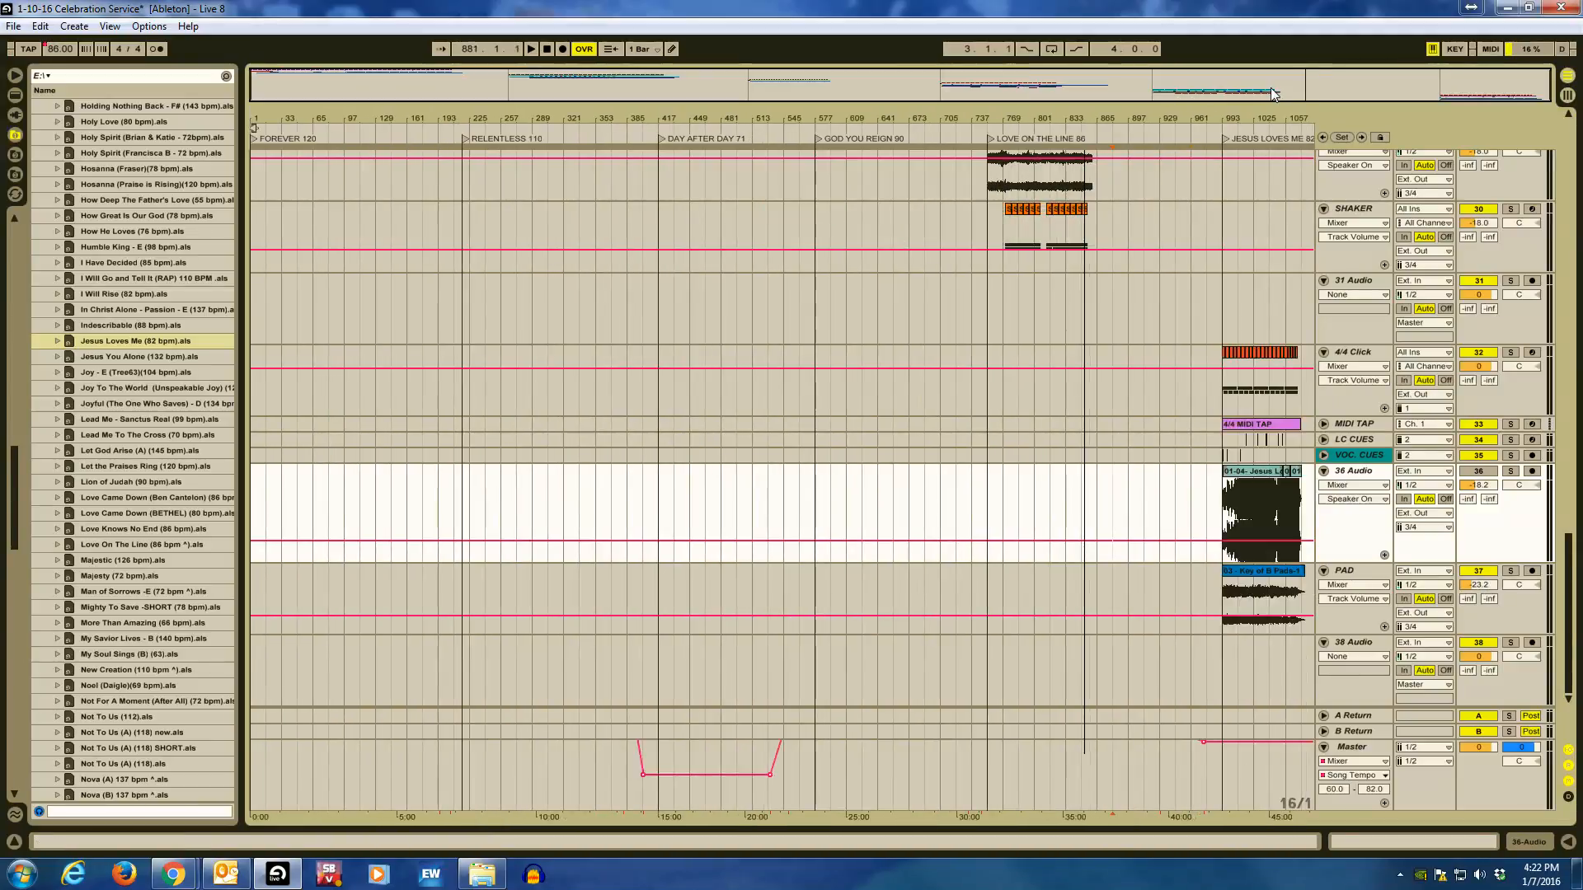
Collect all and save the set again, copying files from the Library, factory content, other Projects and elsewhere.
click(13, 26)
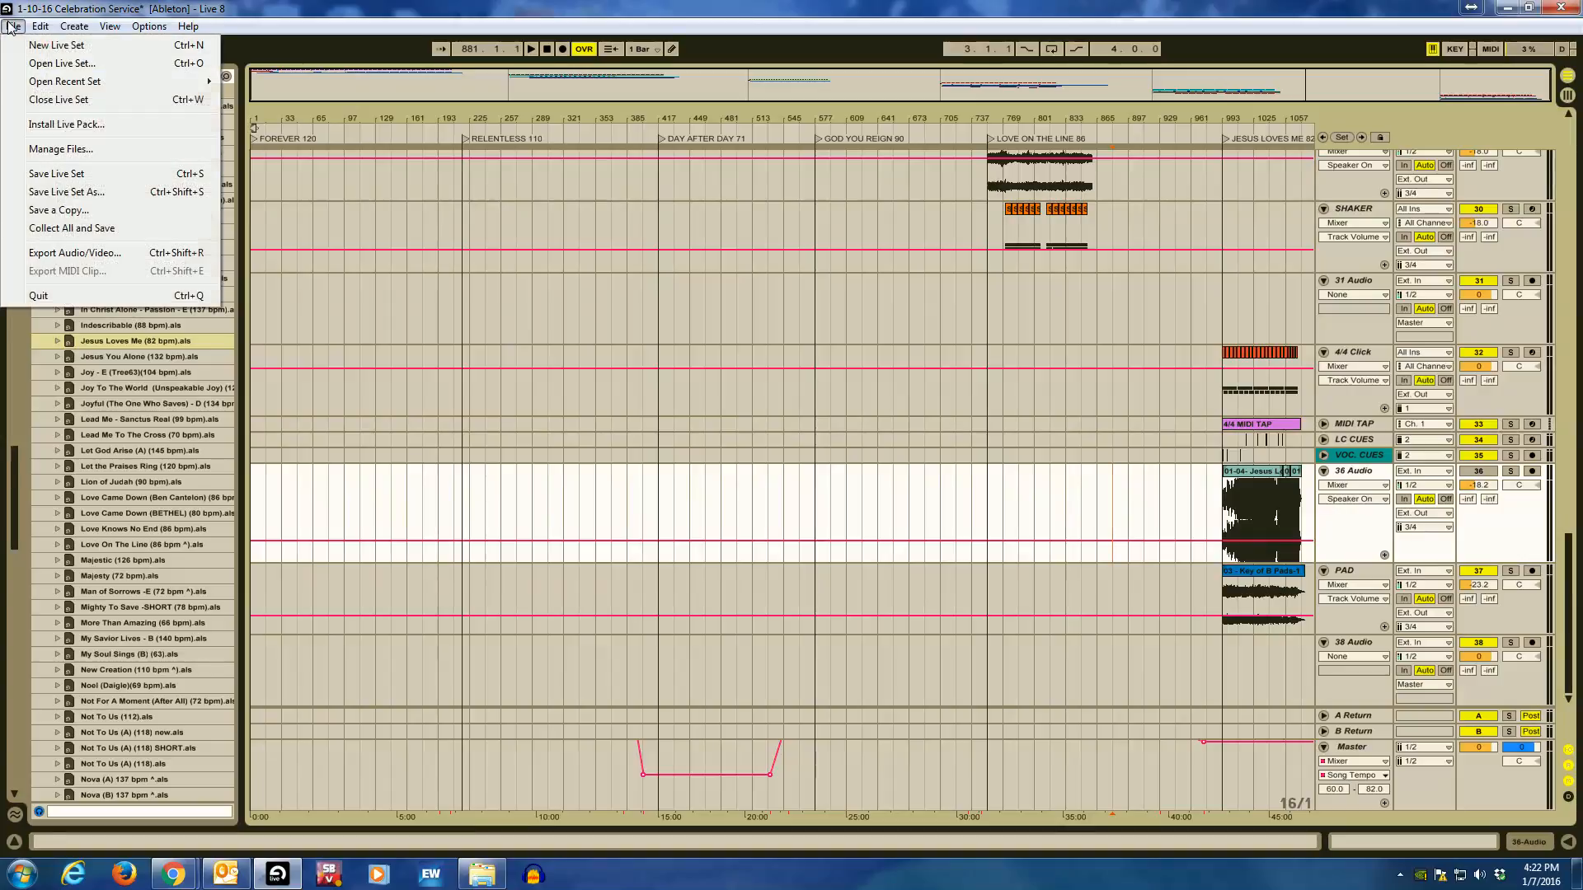
click(87, 231)
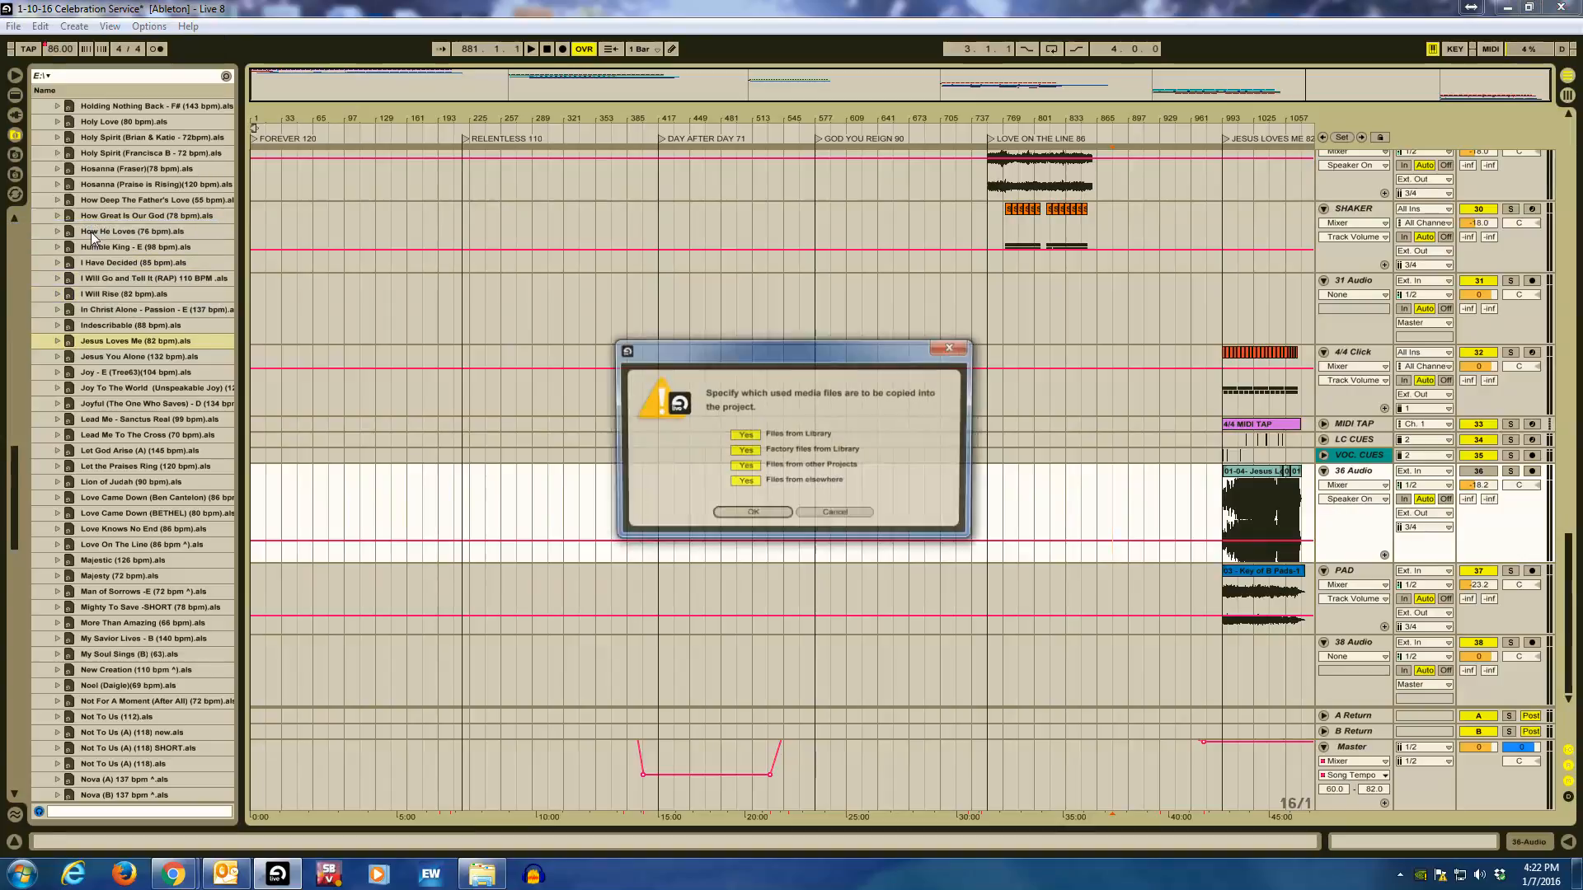
click(753, 513)
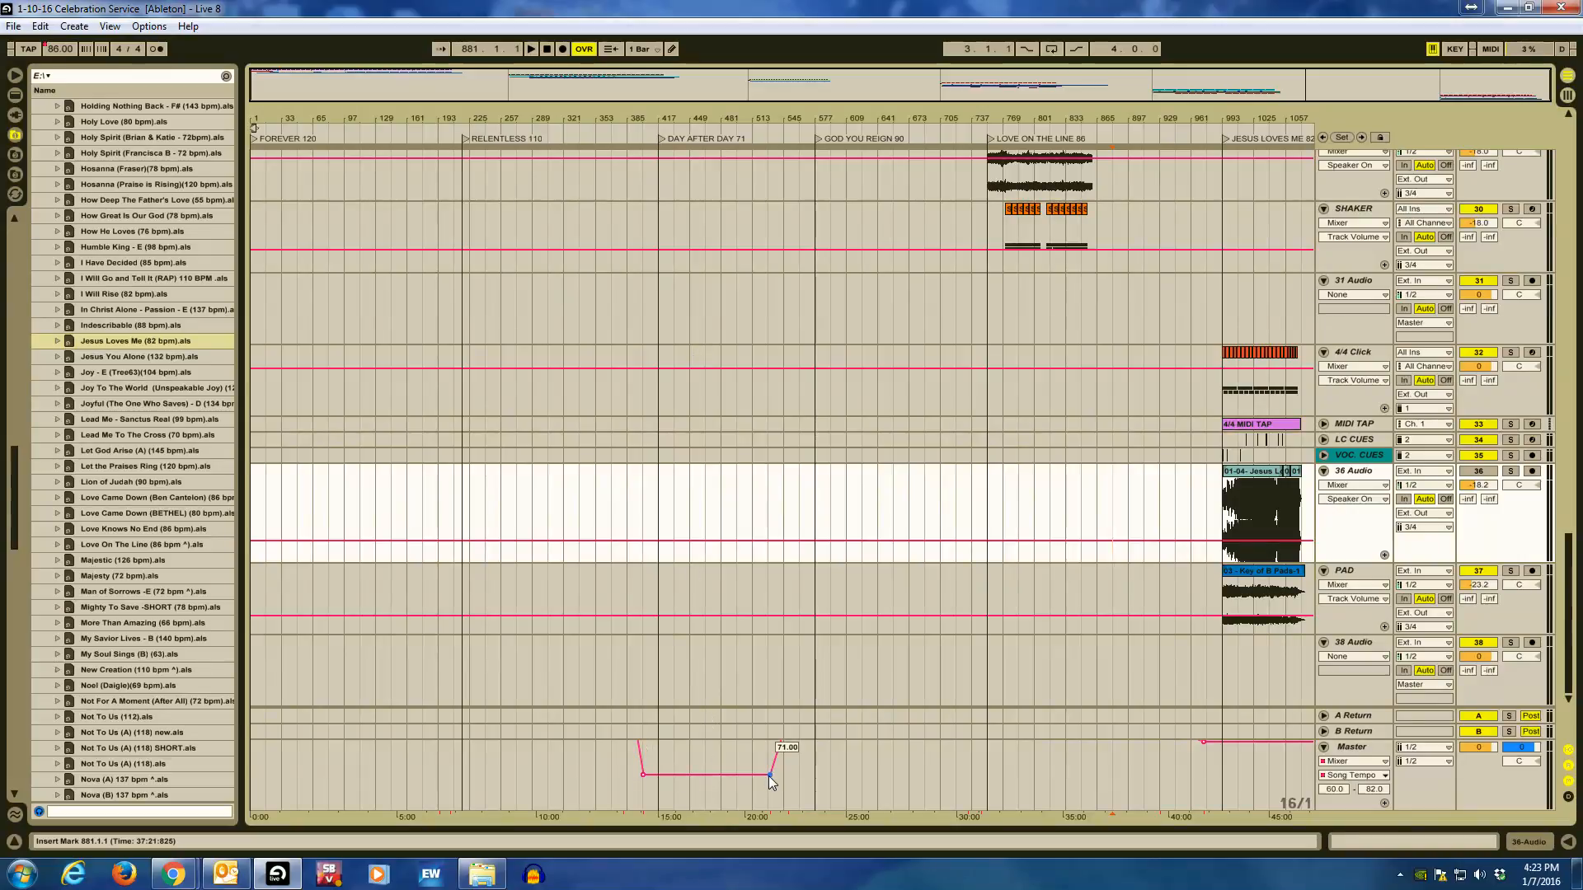
Set the maximum of the Master track's Song Tempo range to 120.
click(1372, 791)
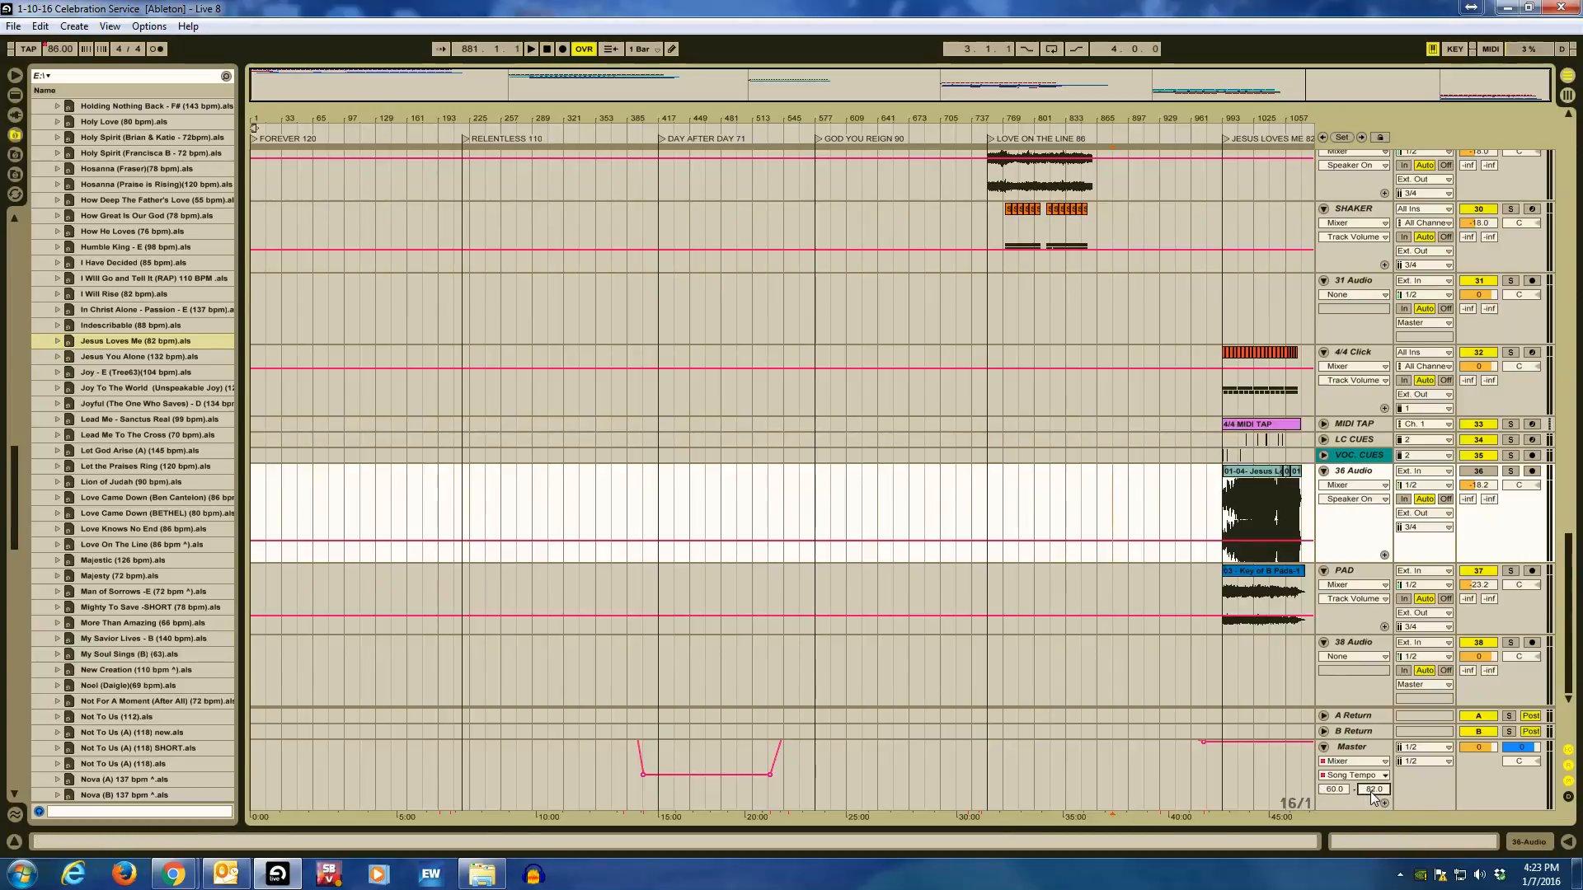
text(120)
key(Return)
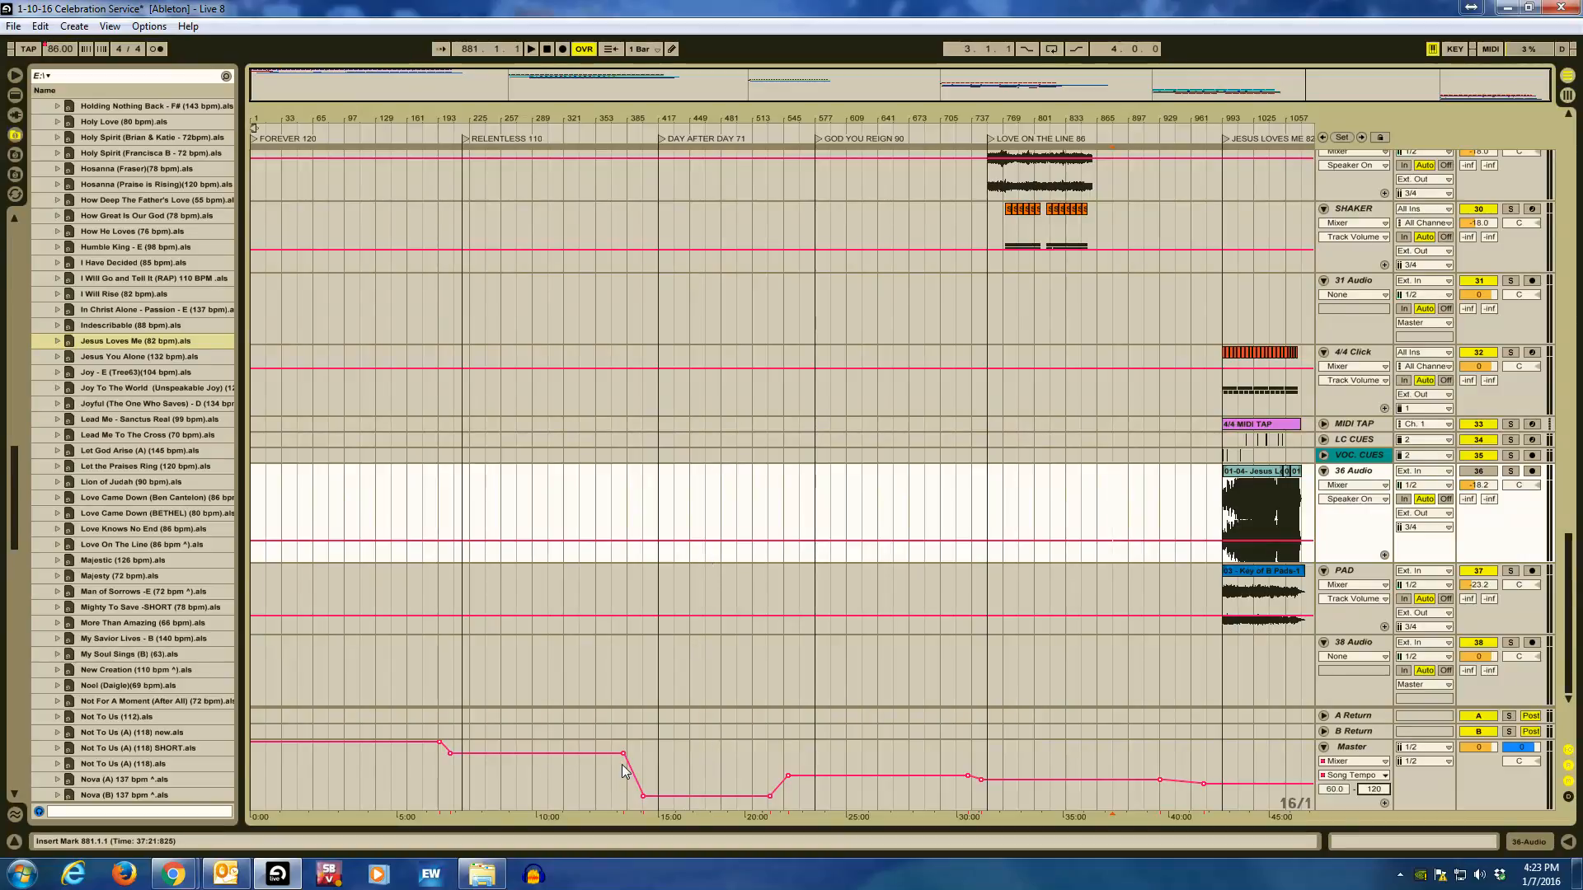
Try moving the Master tempo segment for RELENTLESS 110 up and down, leaving it at about 100 BPM.
mouse_move(623, 755)
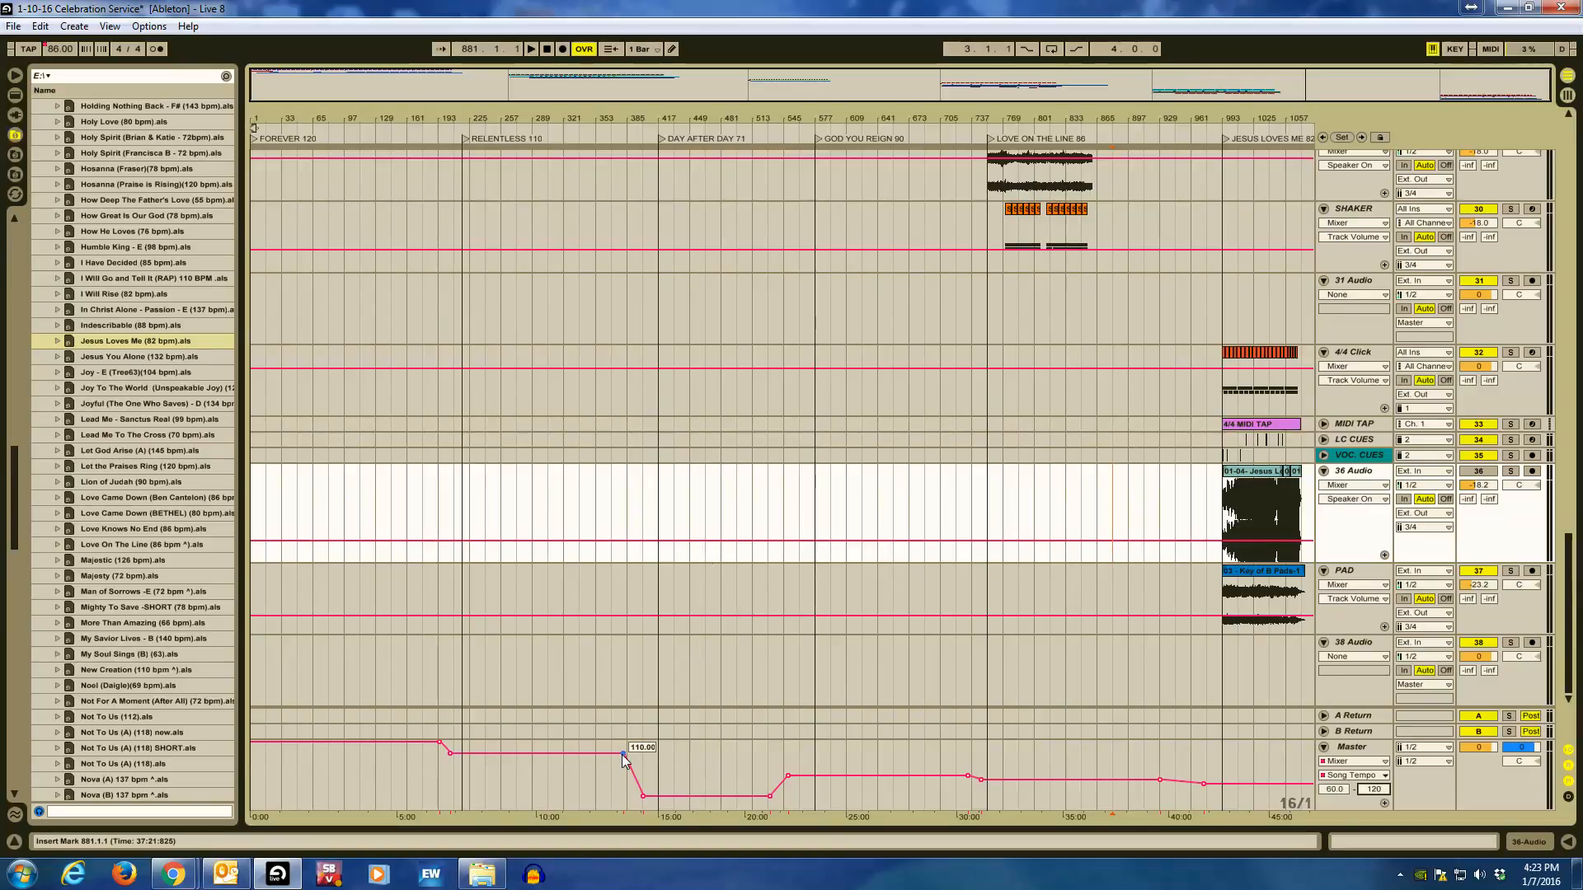
click(537, 756)
drag(538, 756, 540, 749)
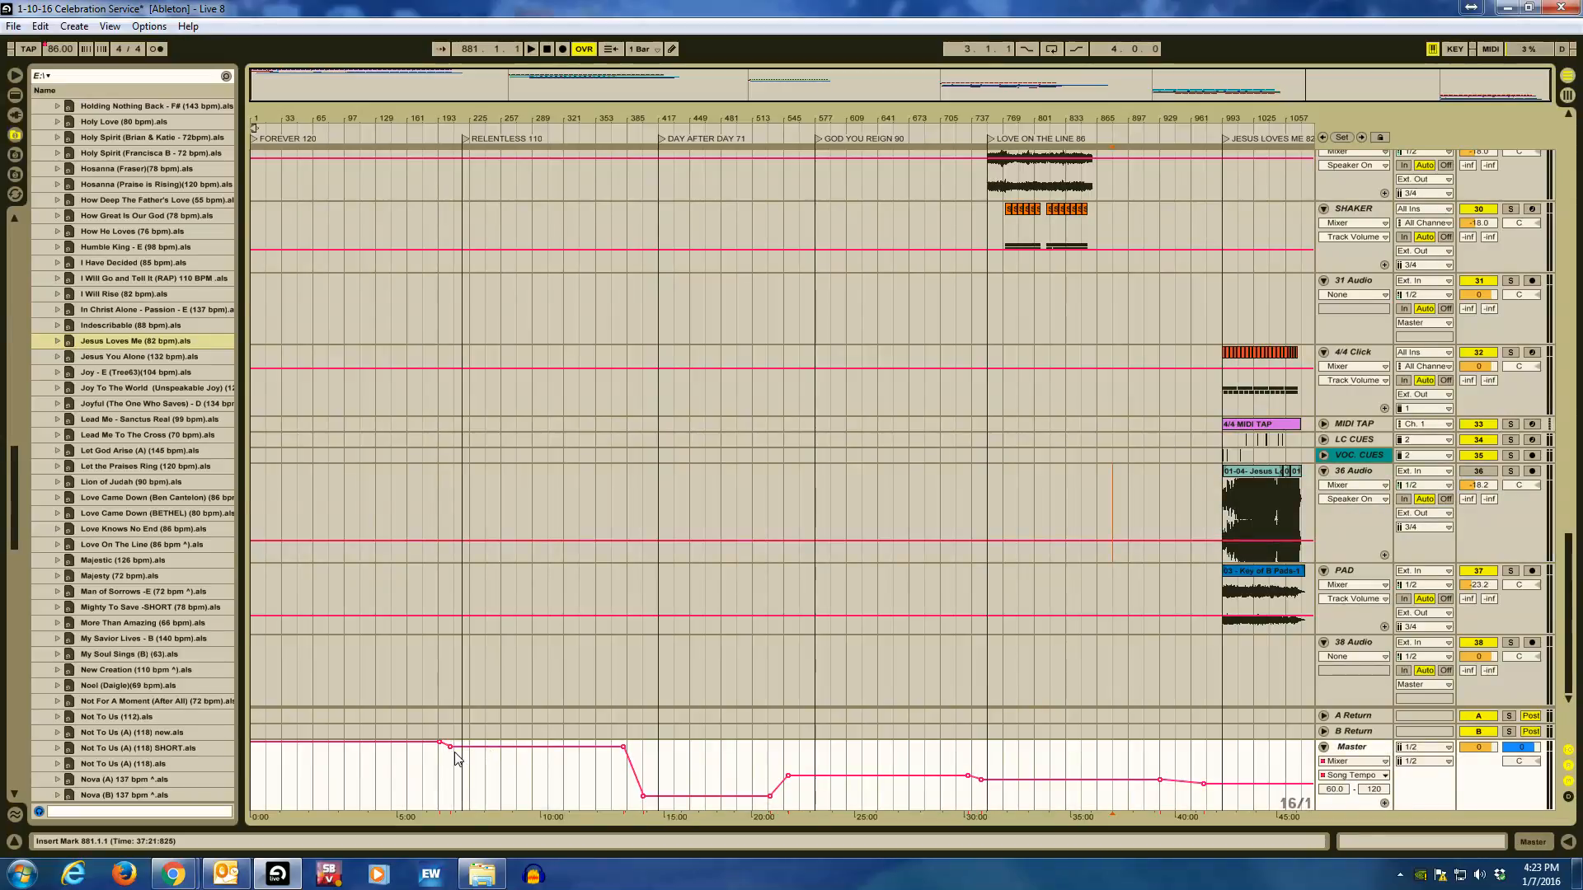
mouse_move(452, 753)
drag(528, 753, 452, 769)
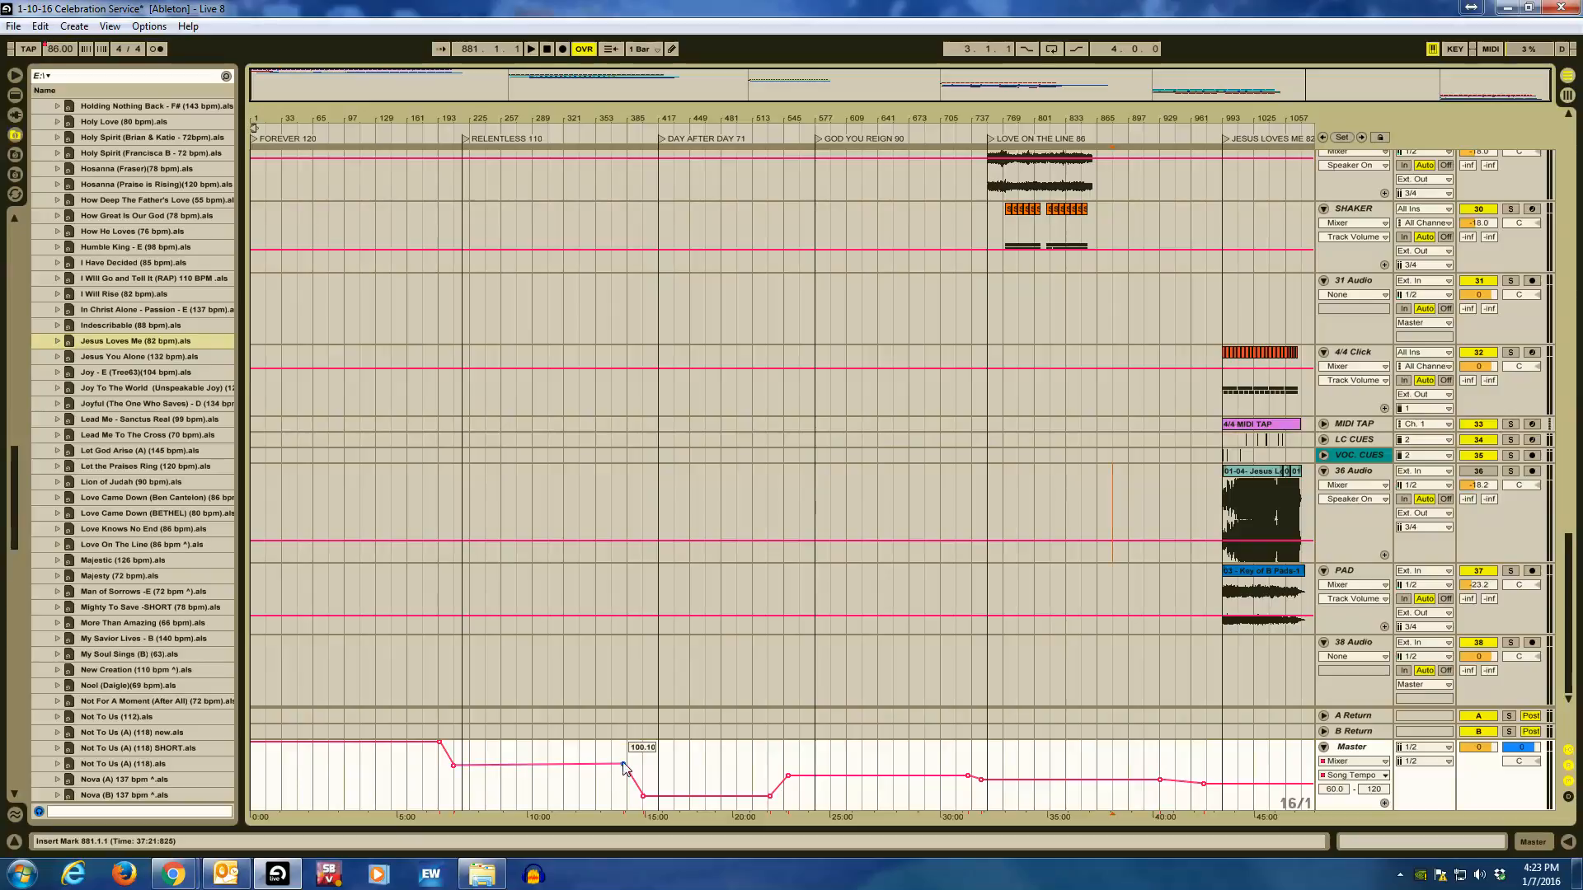
Set the Master Song Tempo range maximum to 110 and raise both RELENTLESS breakpoints to that limit, levelling the segment.
click(1373, 789)
text(110)
key(Return)
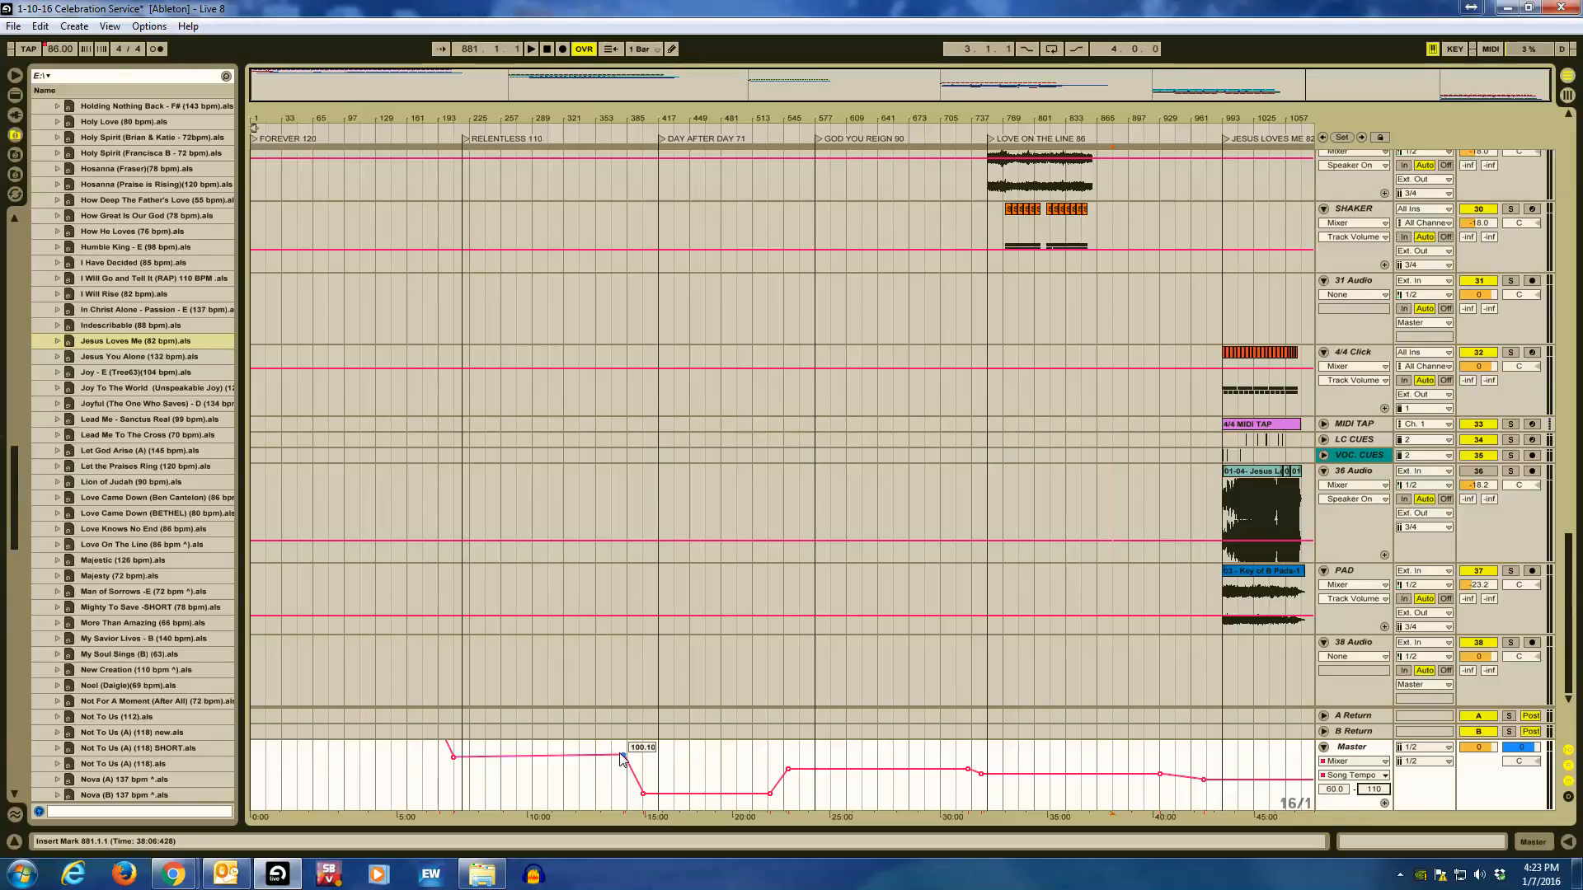
drag(624, 756, 630, 742)
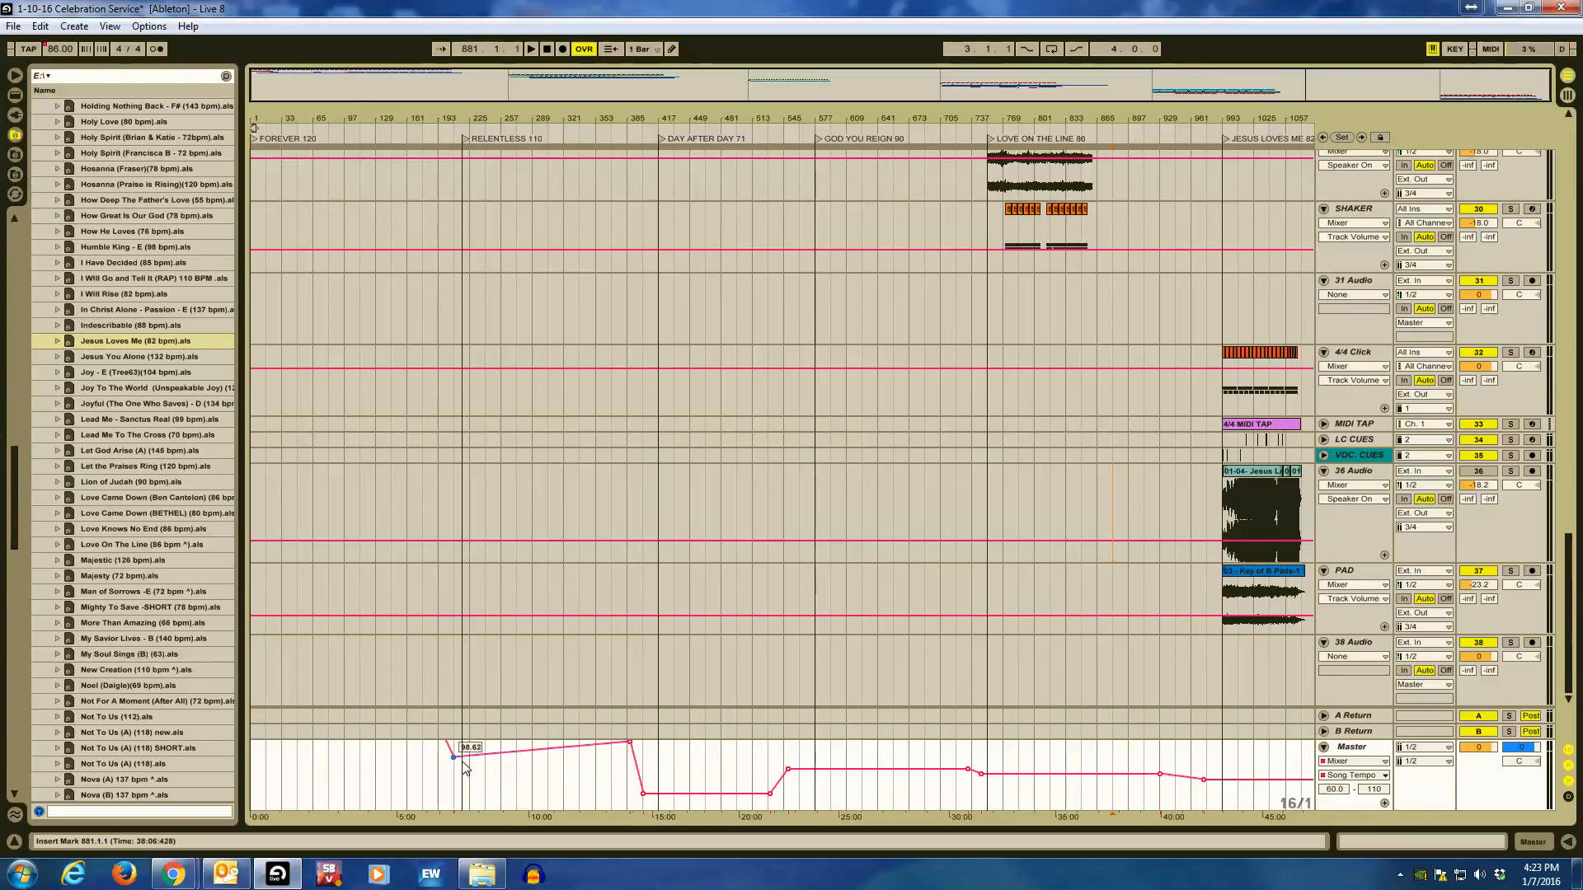
drag(452, 756, 451, 742)
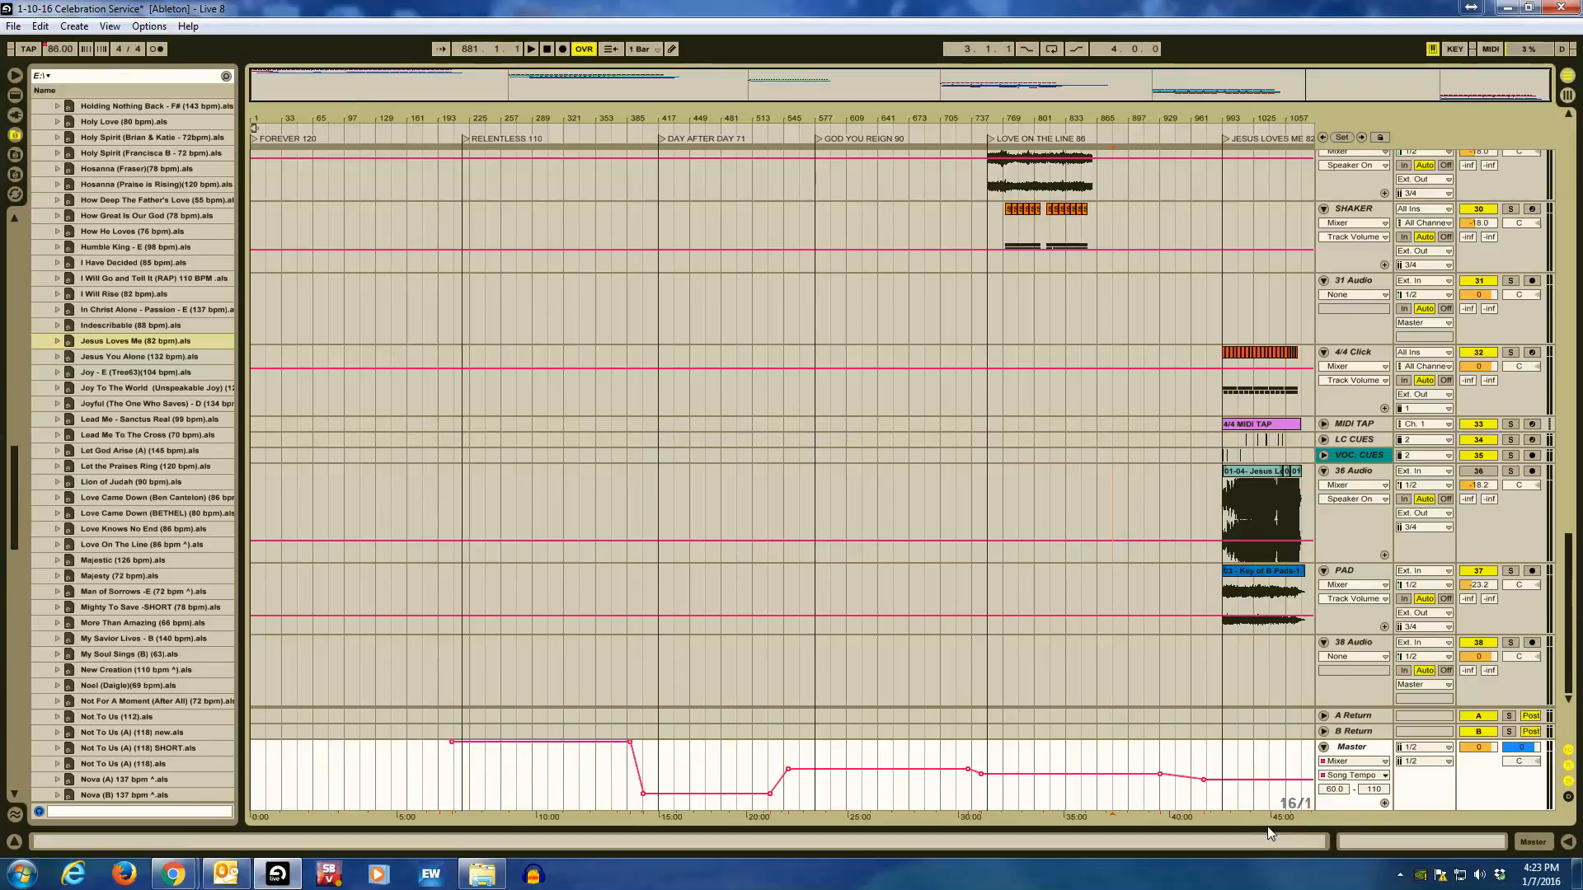
Set the maximum of the Master track's Song Tempo range to 112.
click(1372, 792)
key(Return)
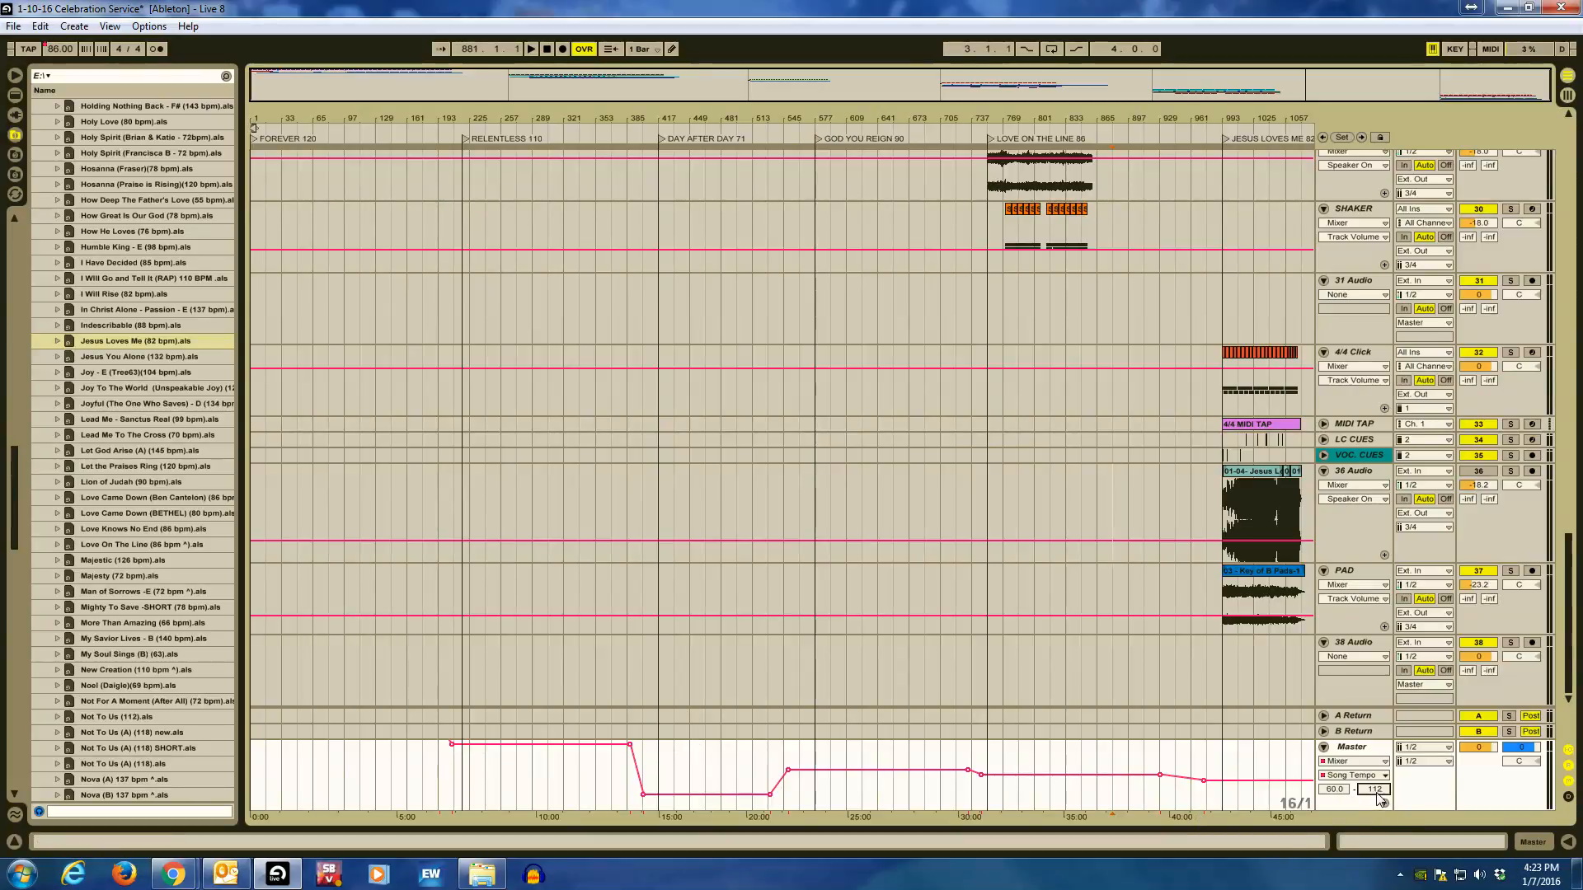
mouse_move(631, 746)
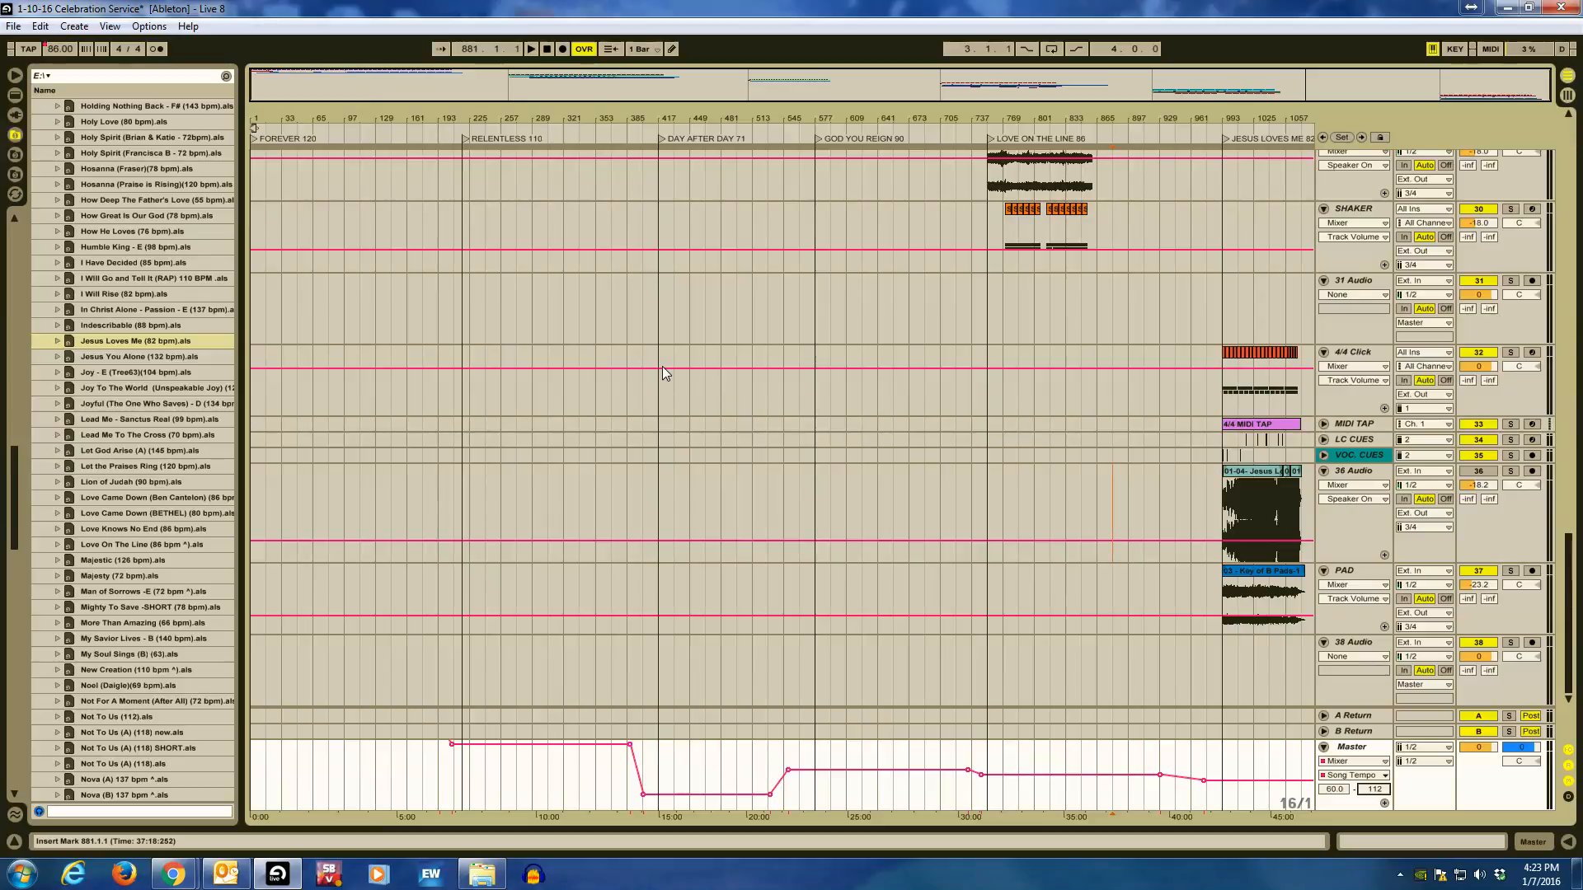
Return to the start of the set, look through the songs' tracks up to RELENTLESS, and go to the end of the arrangement.
click(1347, 82)
double_click(1347, 82)
key(Home)
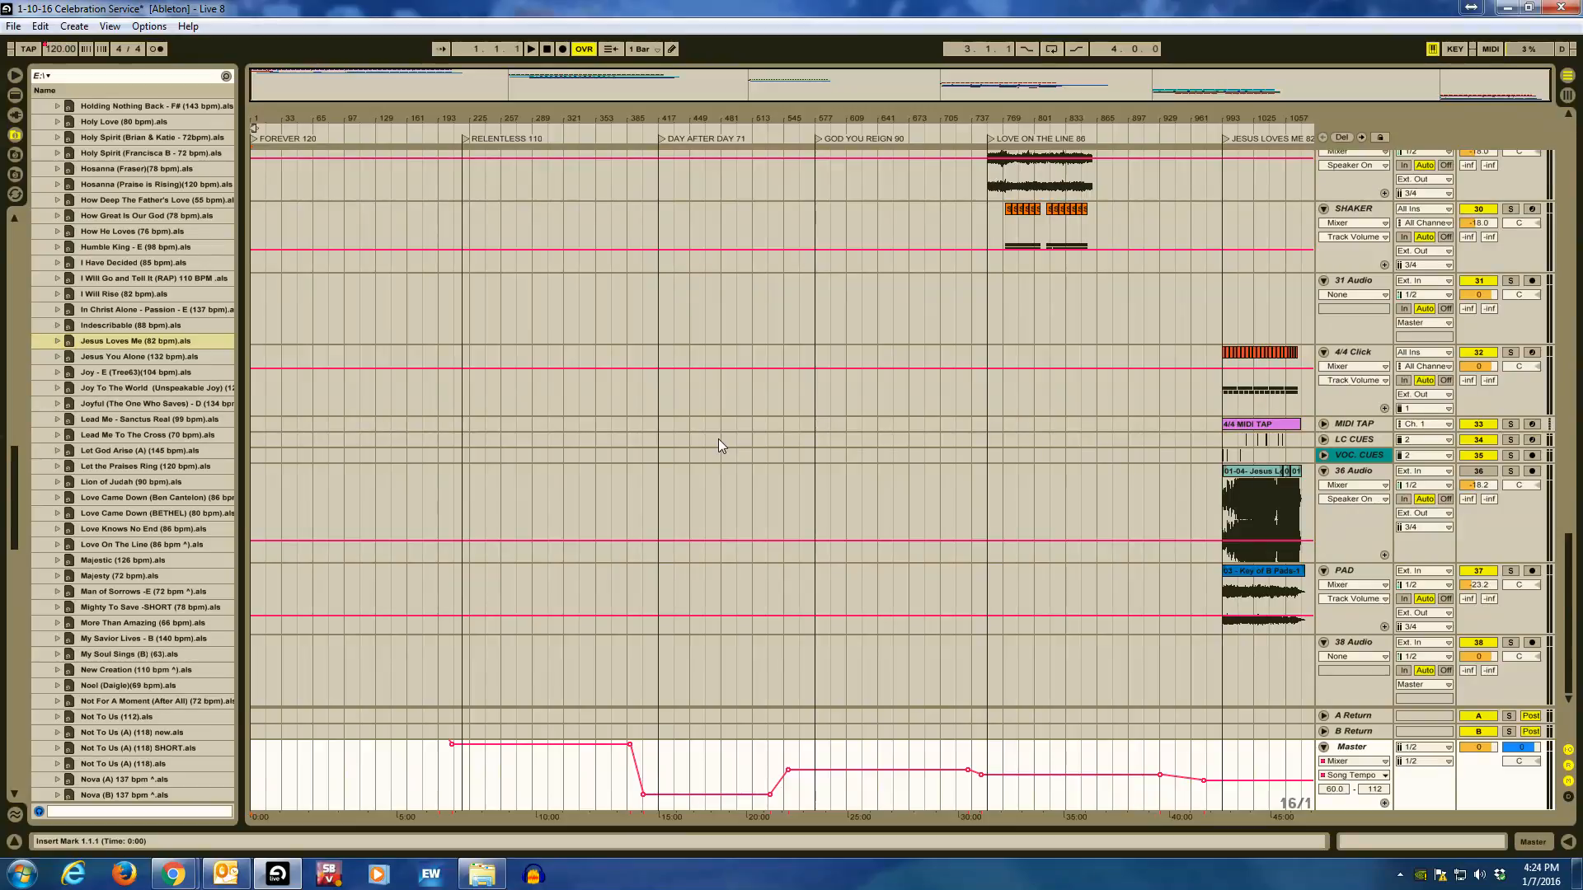
scroll(495, 516, up, 10)
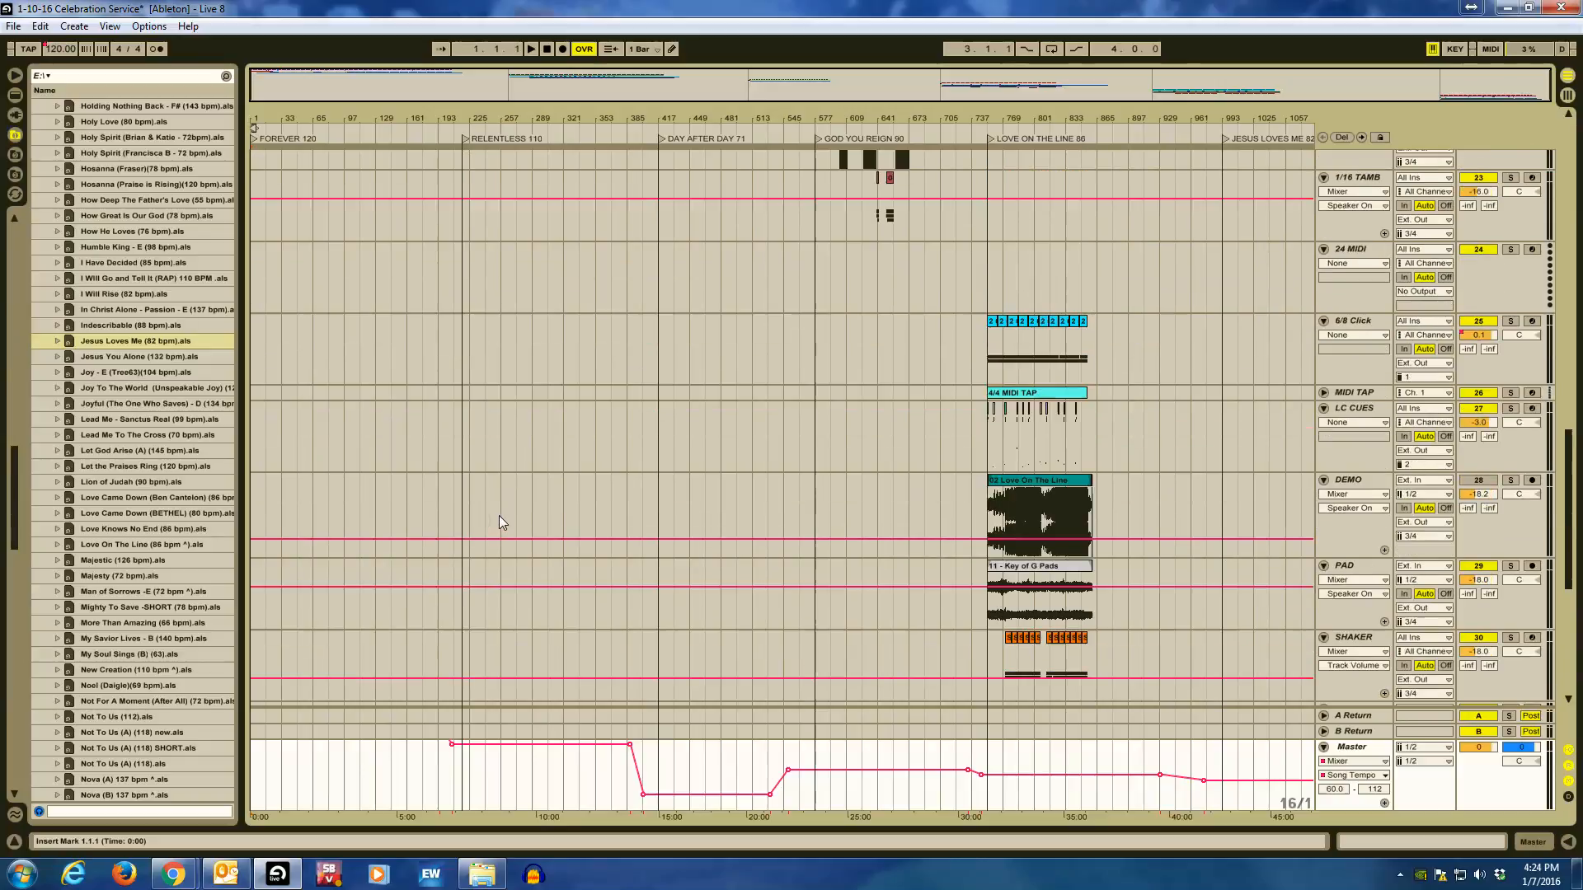
scroll(513, 514, up, 12)
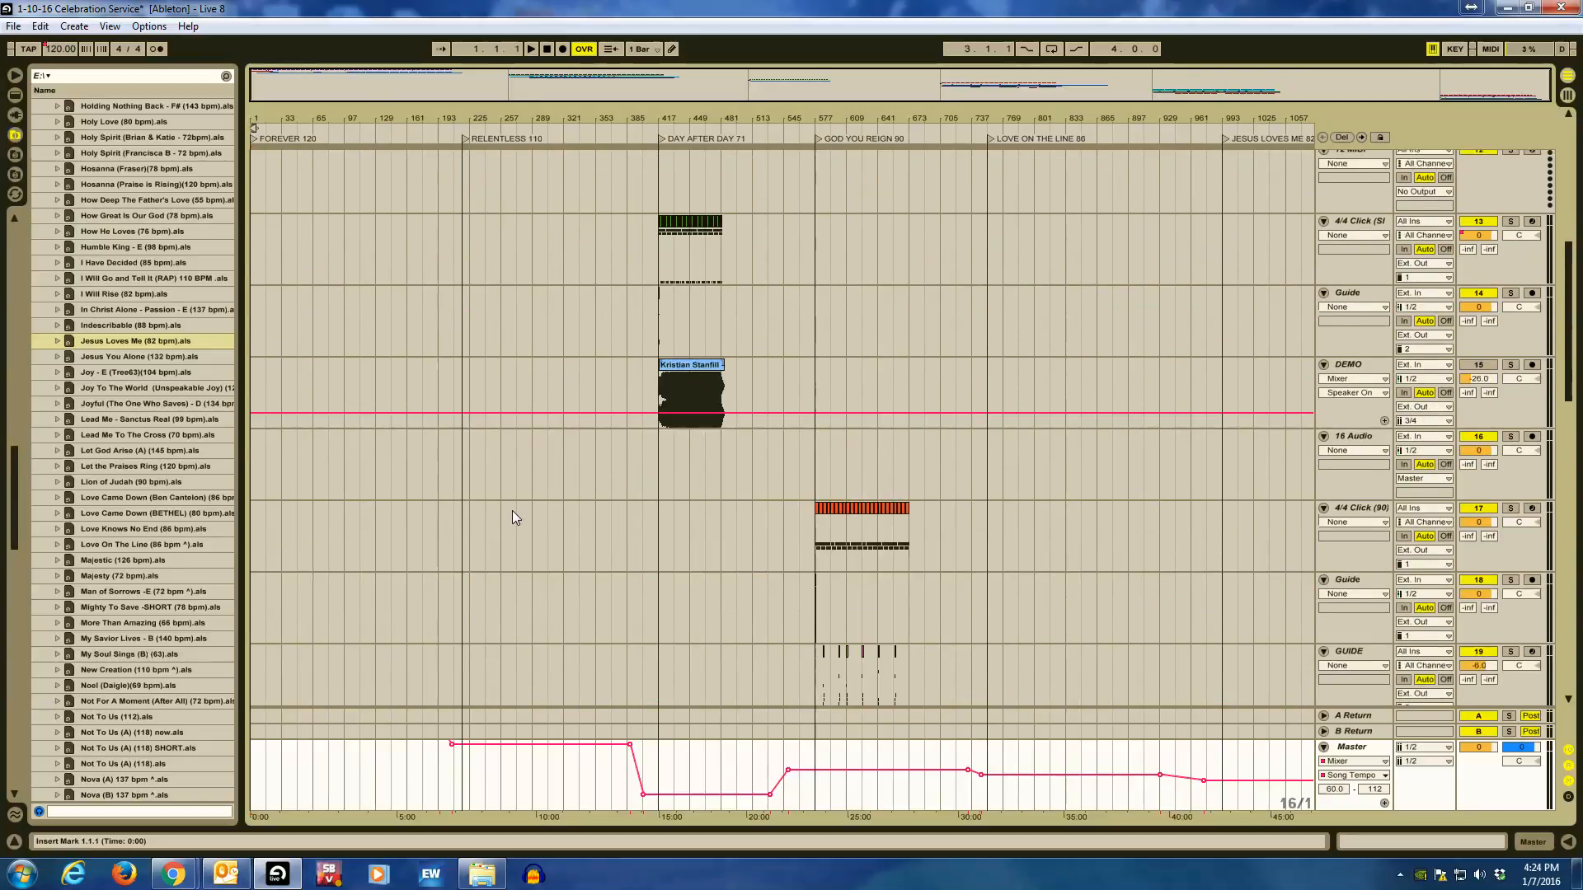
scroll(508, 516, up, 3)
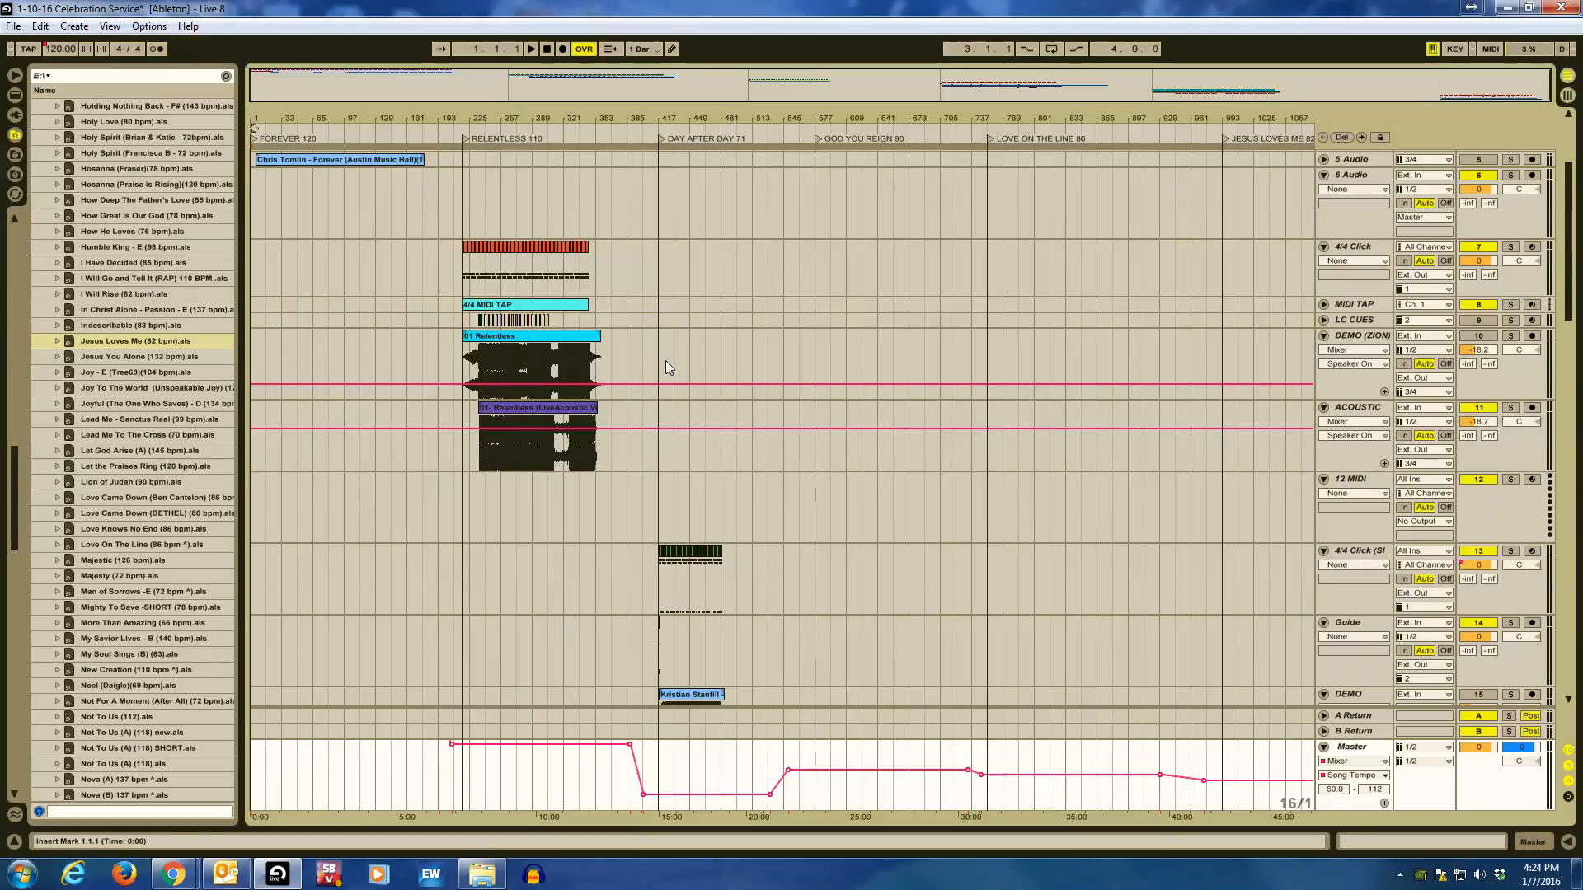
key(End)
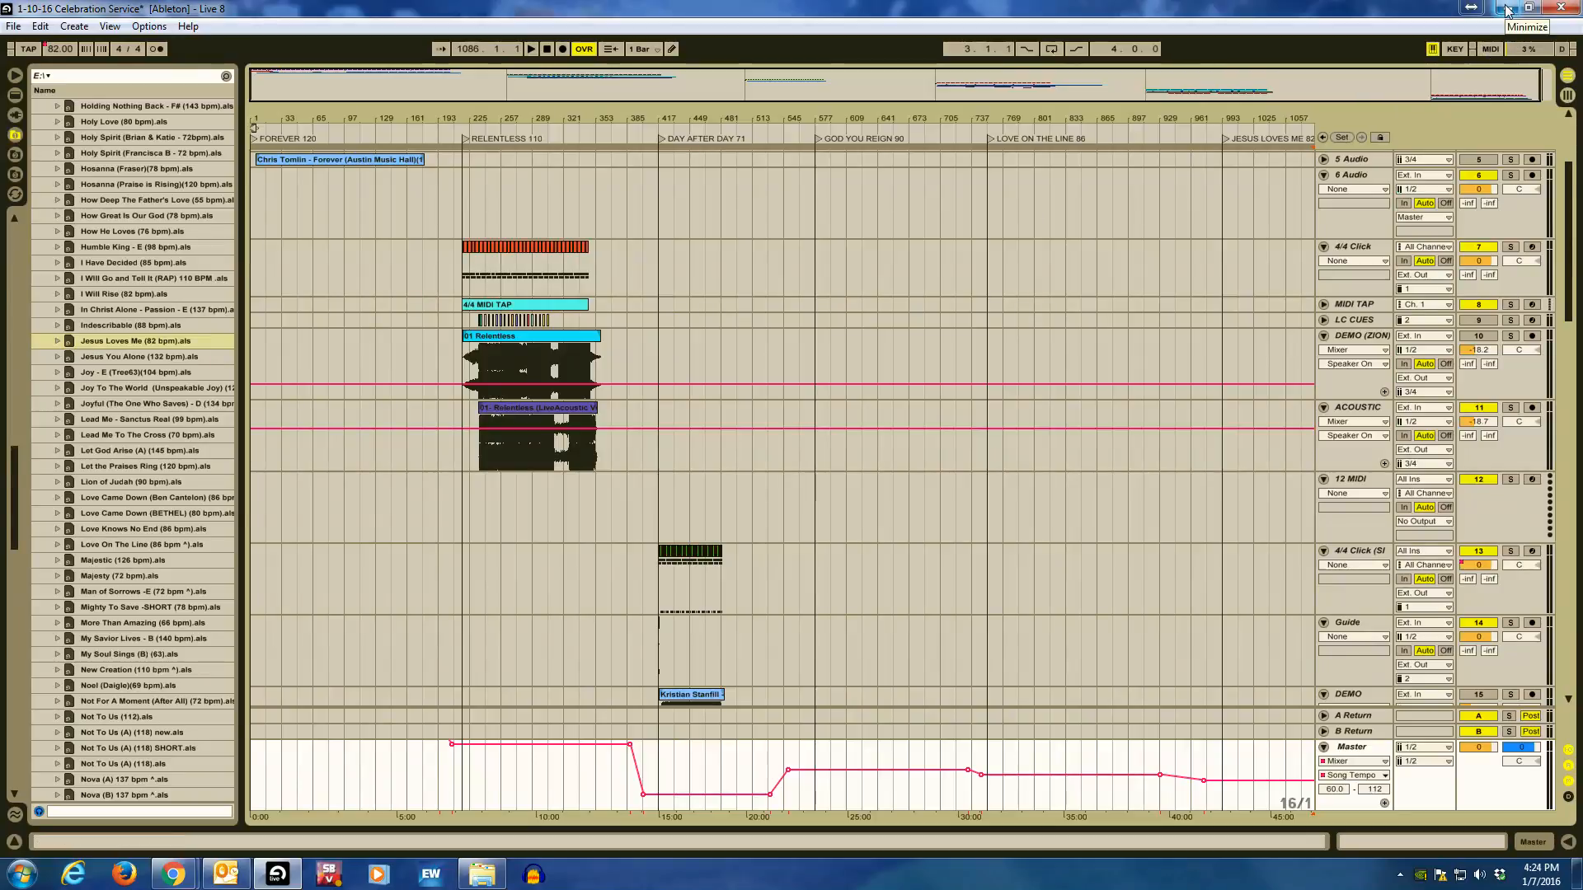
Collect all media and save the set with the corrected tempo automation, including Library, factory, other Projects and elsewhere files.
click(14, 25)
click(92, 230)
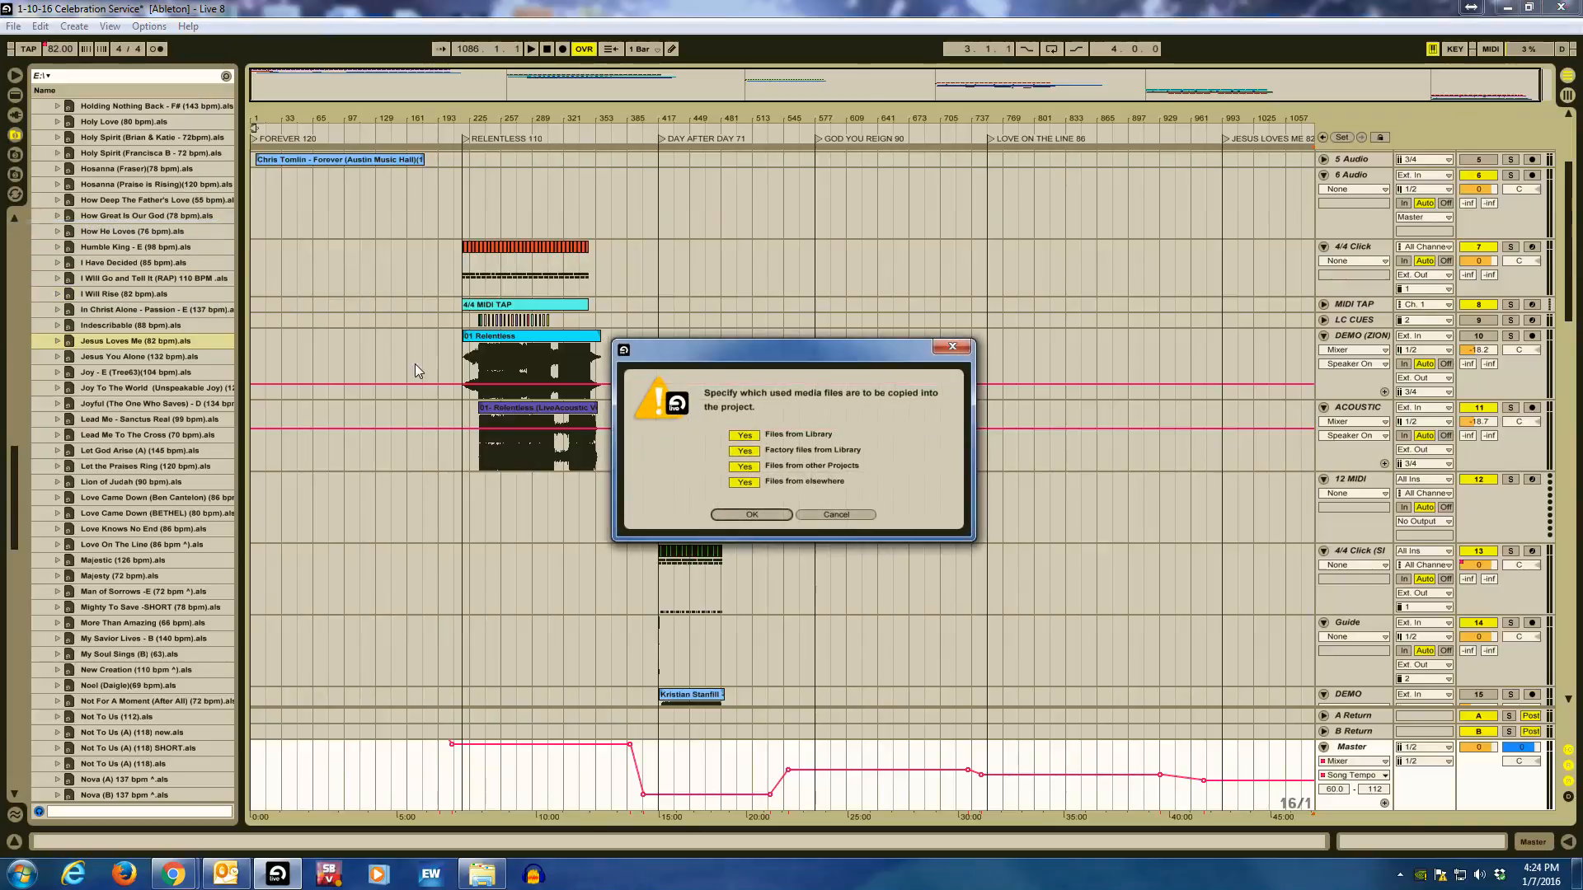
click(754, 516)
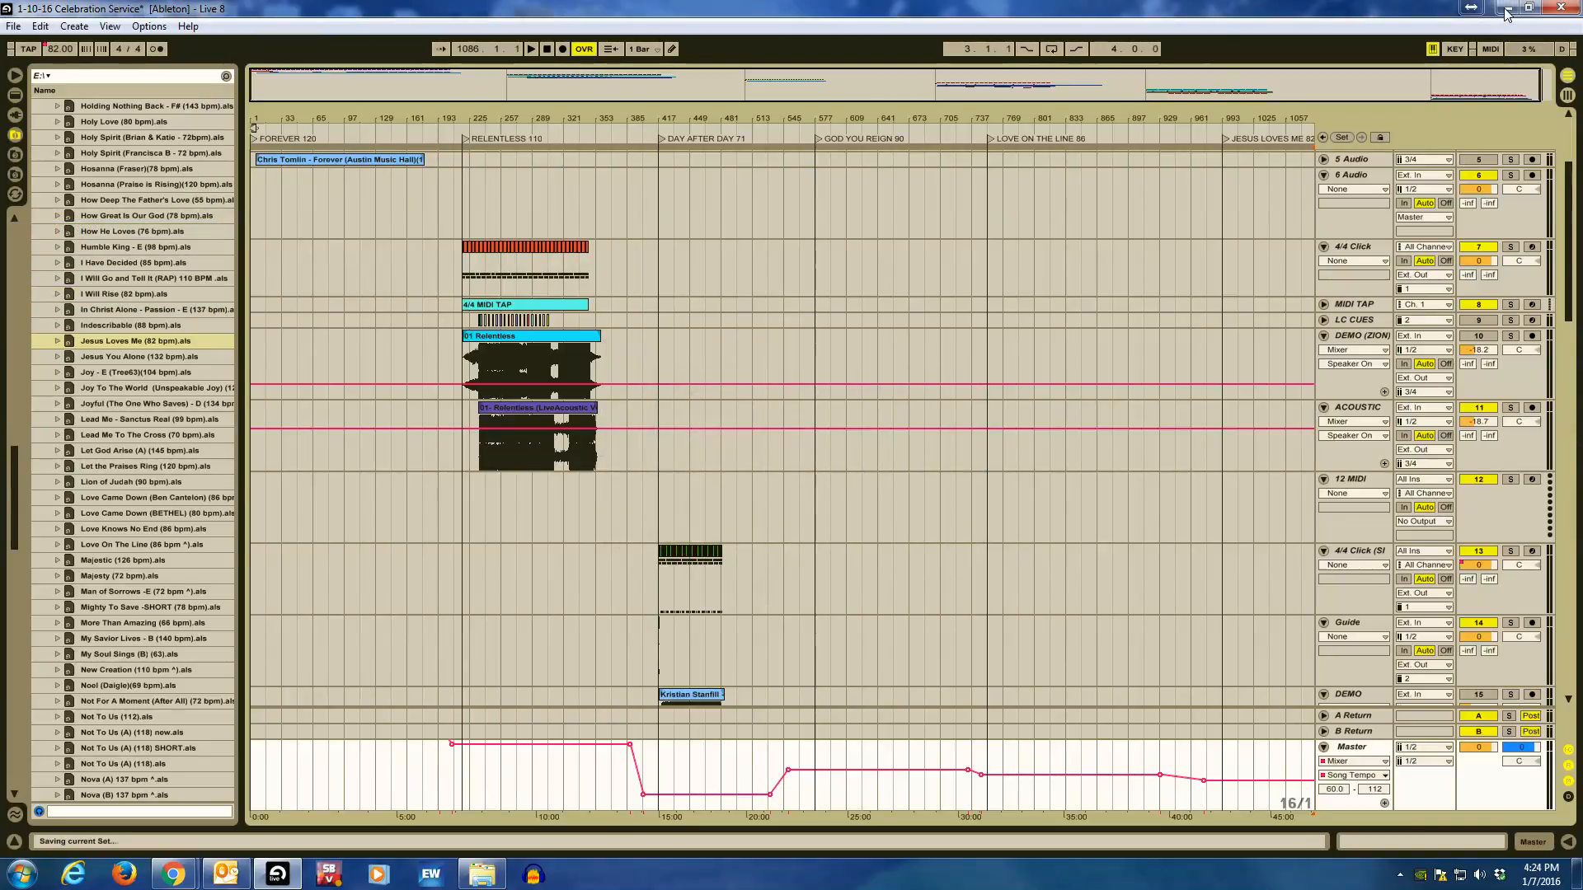